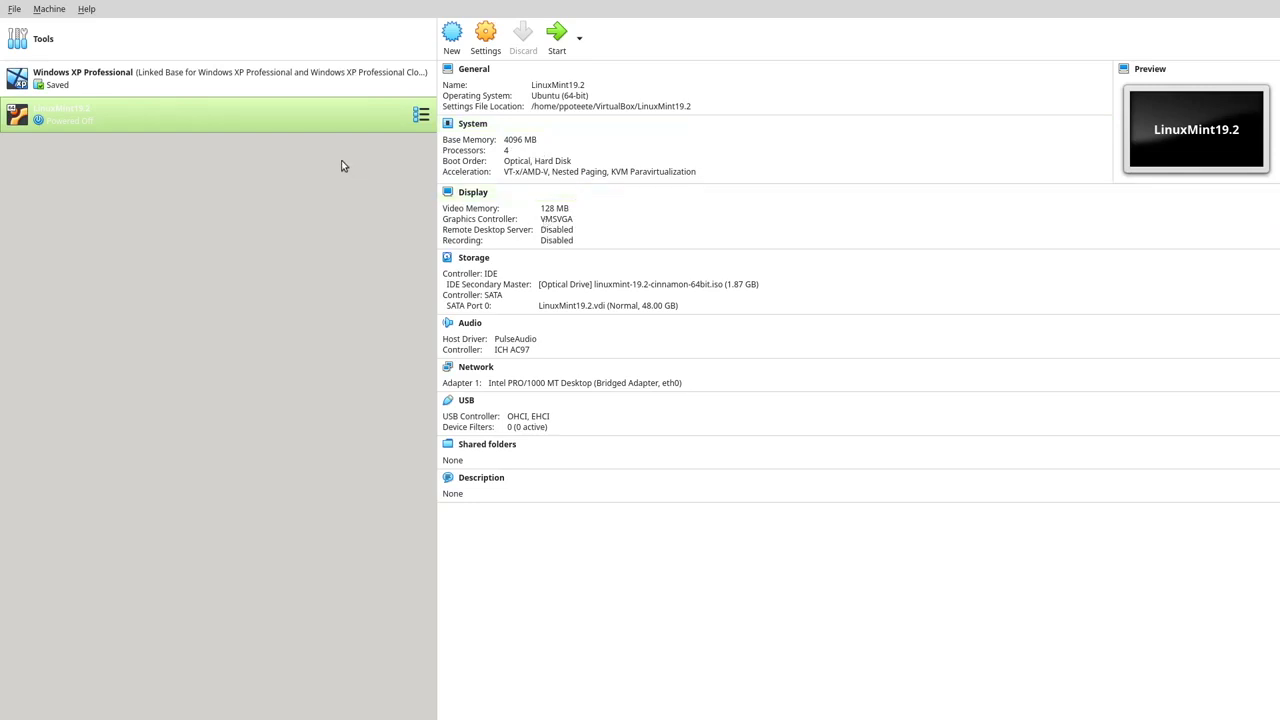
- Start the LinuxMint19.2 VM and interrupt the countdown to stay at the boot menu
{"action": "left_click", "coordinate": [485, 38]}
{"action": "left_click", "coordinate": [556, 36]}
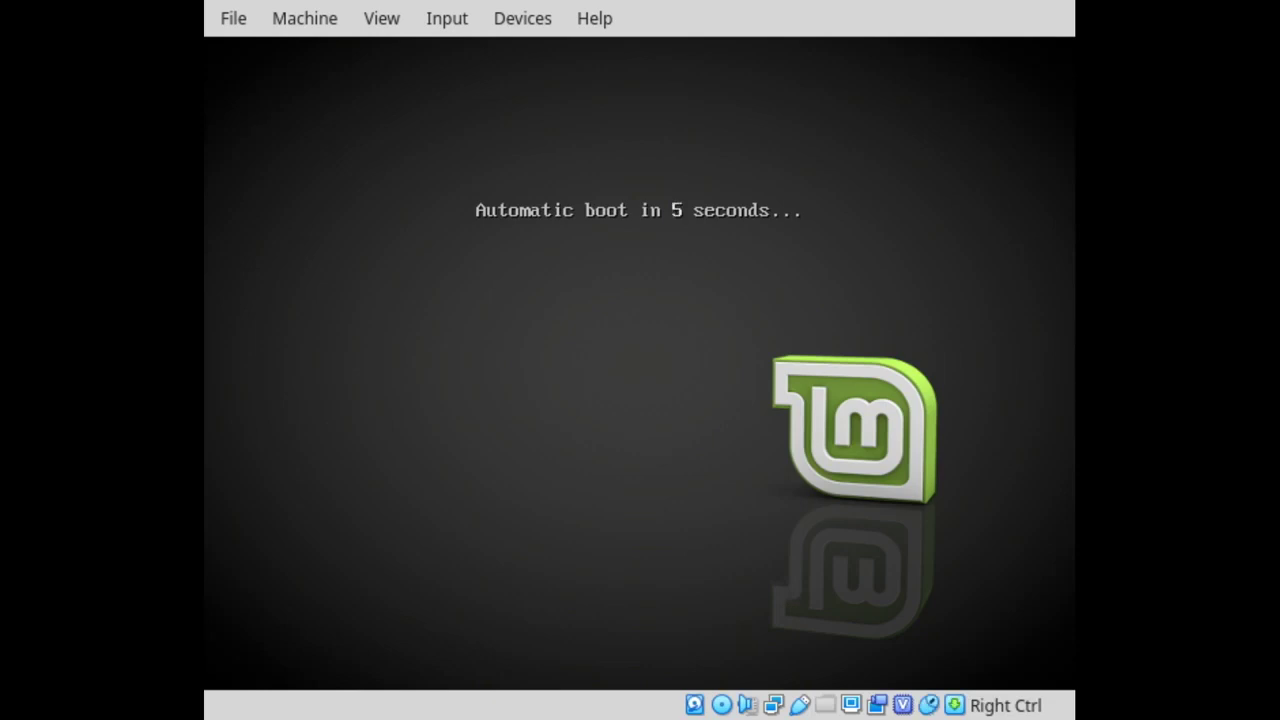
{"action": "key", "text": "Escape"}
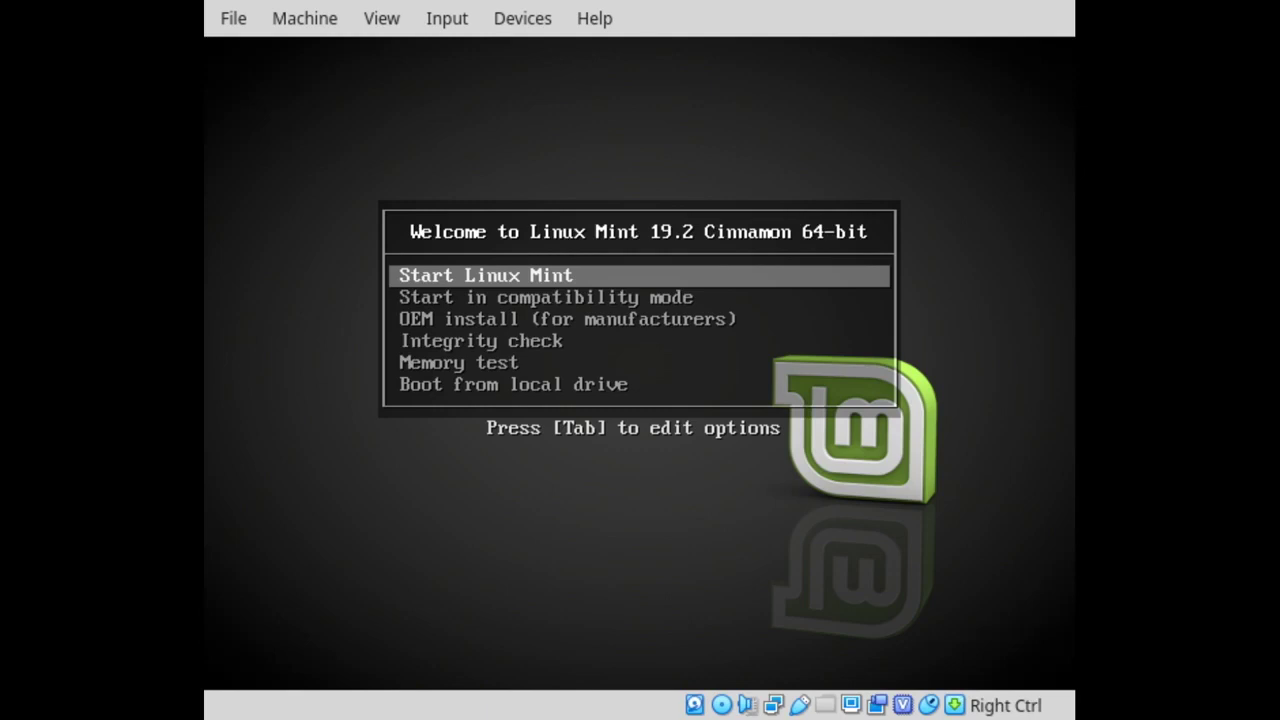
- Select Start Linux Mint in the boot menu and boot into the Cinnamon live desktop
{"action": "key", "text": "End"}
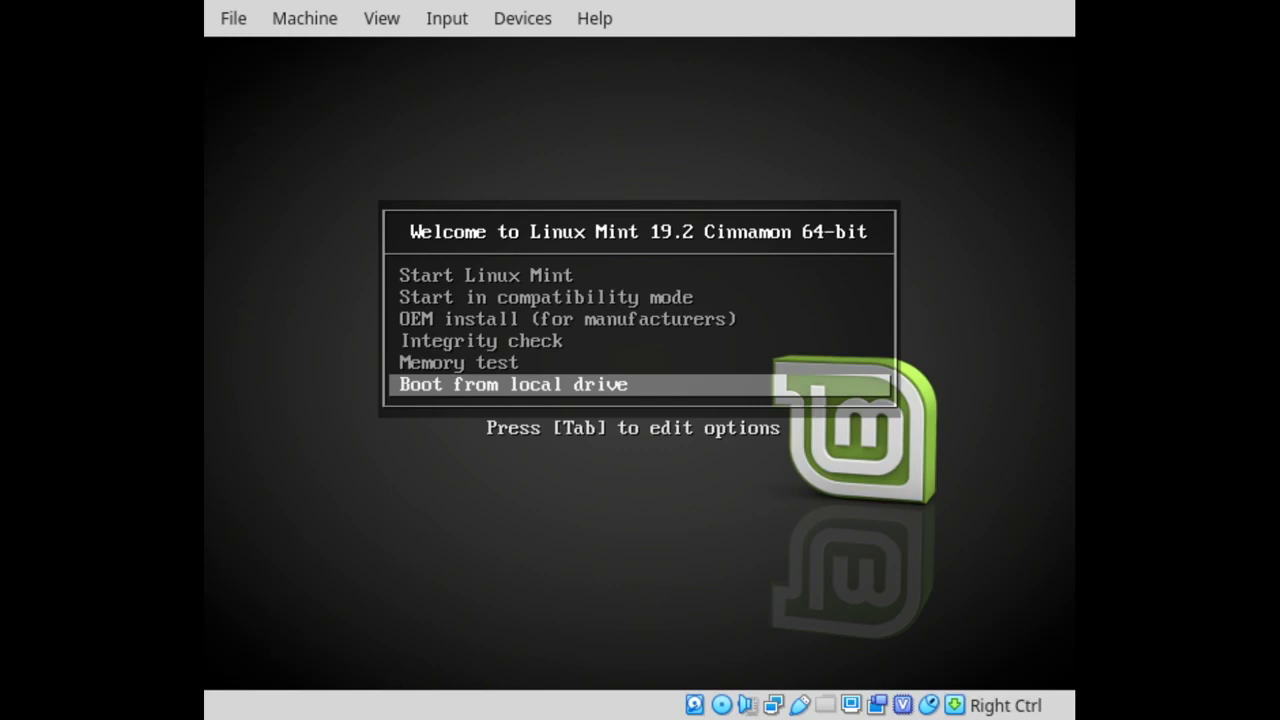
{"action": "key", "text": "Up"}
{"action": "key", "text": "Up"}
{"action": "key", "text": "Up"}
{"action": "key", "text": "Up"}
{"action": "key", "text": "Up"}
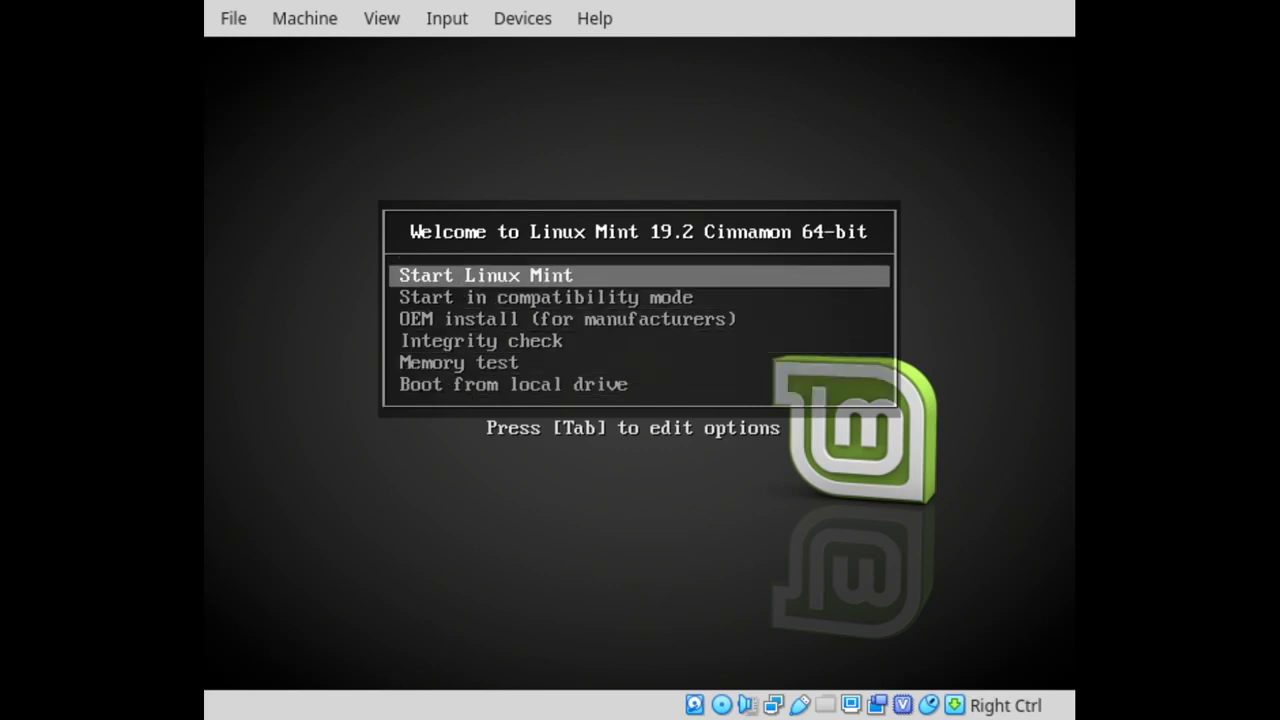
{"action": "key", "text": "Return"}
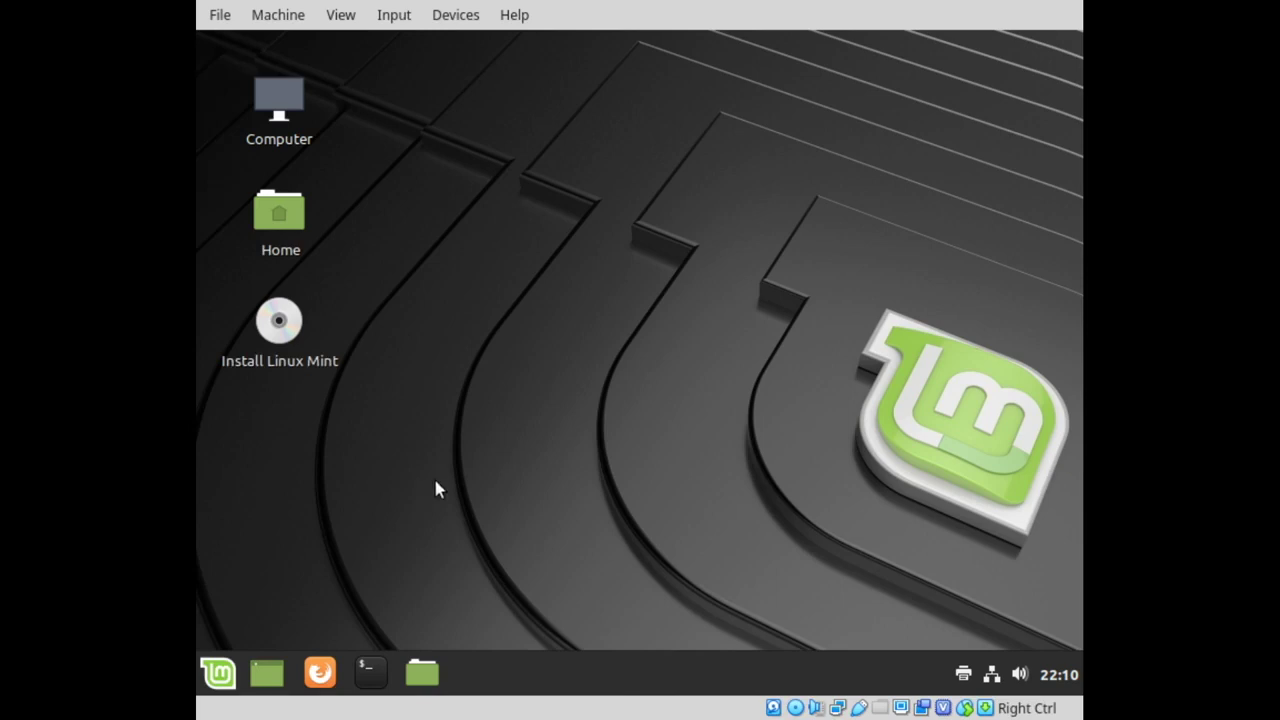
- Set the display resolution to 1440 x 900 (16:10) in System Settings, keep it, and close settings
{"action": "left_click", "coordinate": [221, 684]}
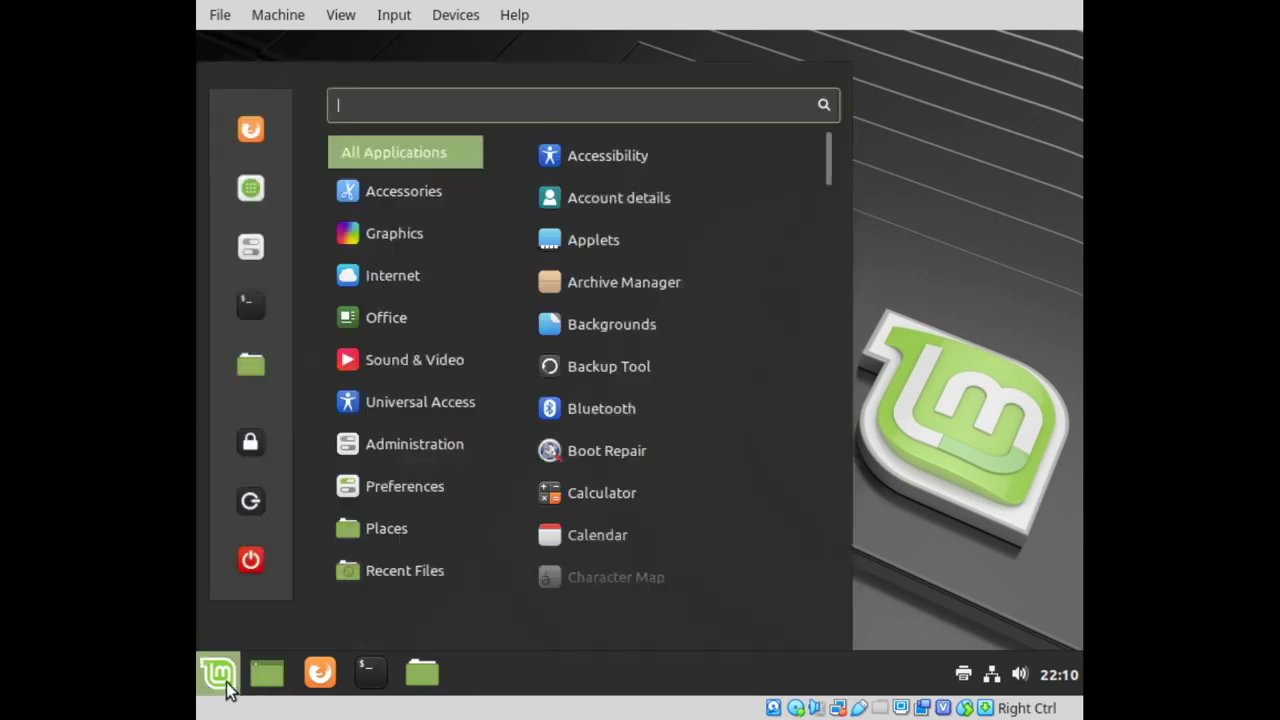
{"action": "left_click", "coordinate": [252, 250]}
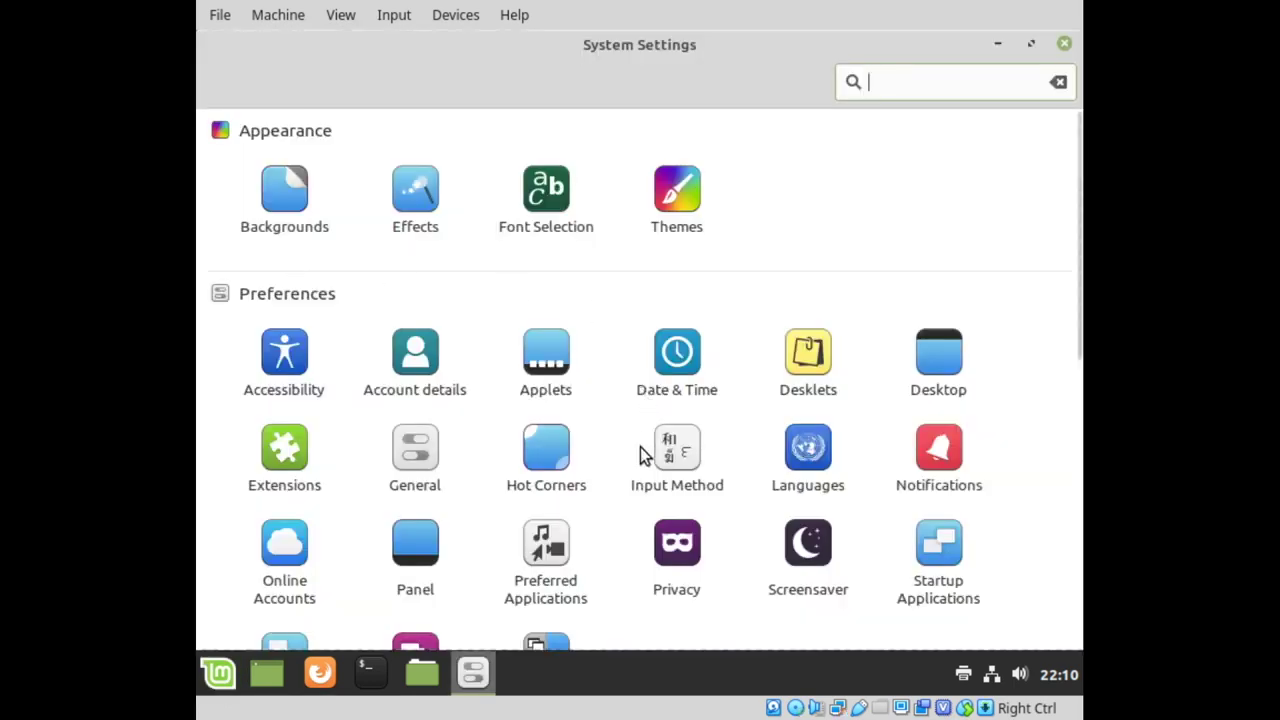
{"action": "left_click_drag", "start_coordinate": [1080, 194], "coordinate": [1083, 506]}
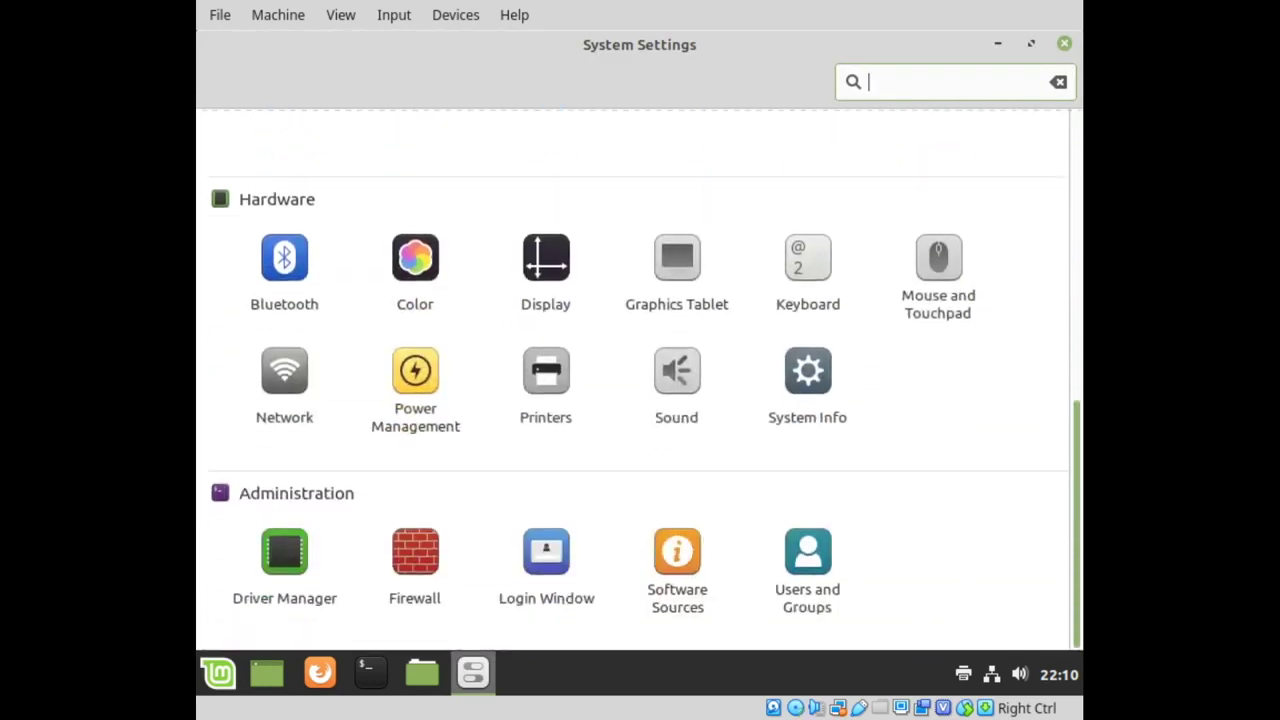
{"action": "left_click", "coordinate": [545, 280]}
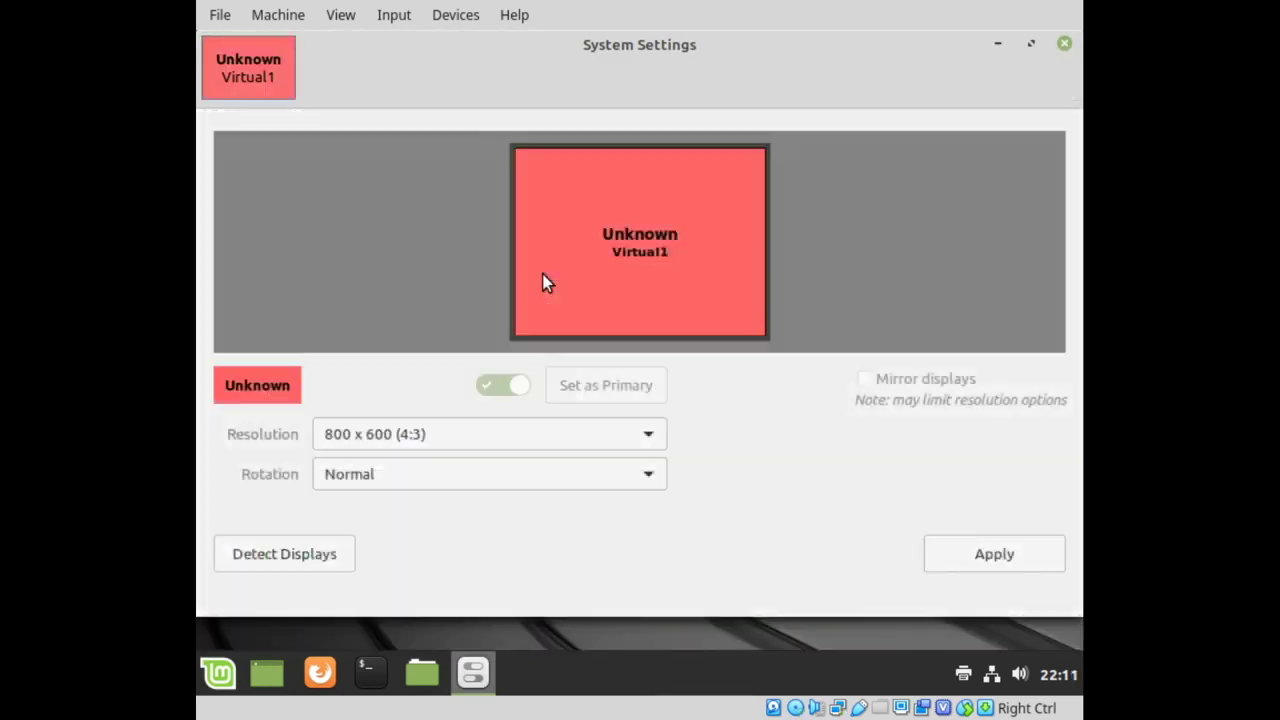
{"action": "left_click", "coordinate": [421, 436]}
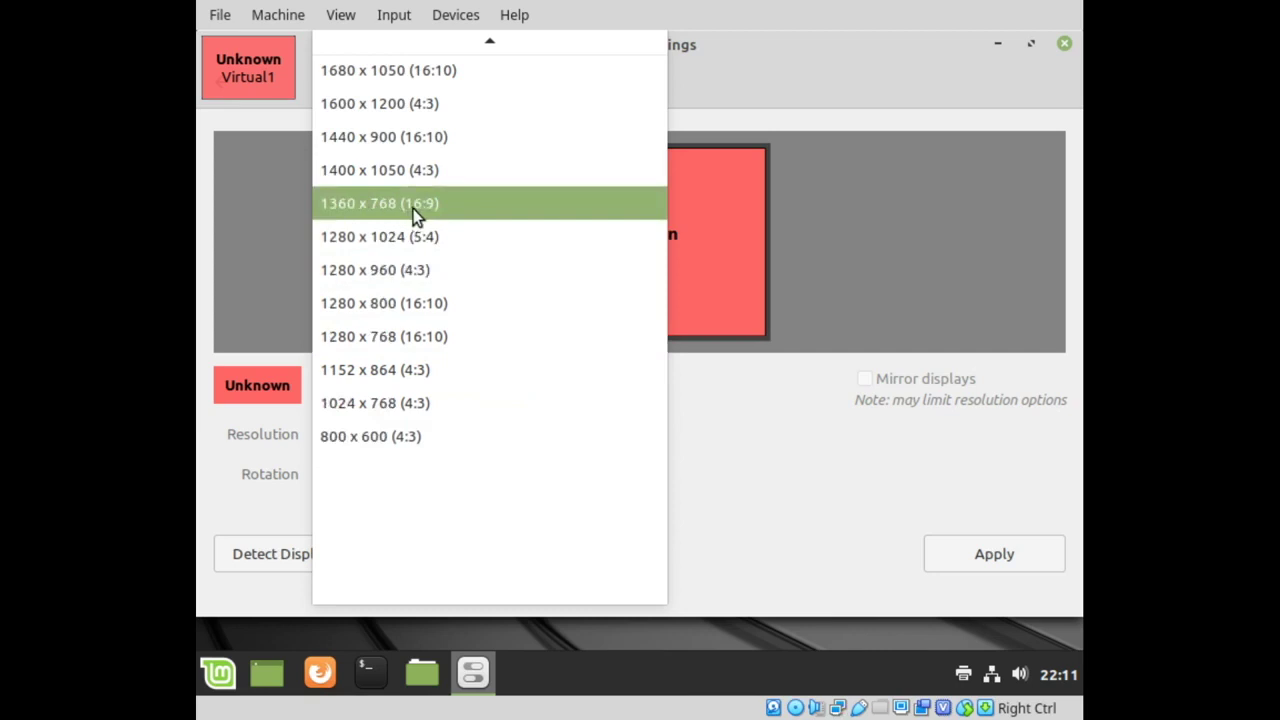
{"action": "left_click", "coordinate": [405, 140]}
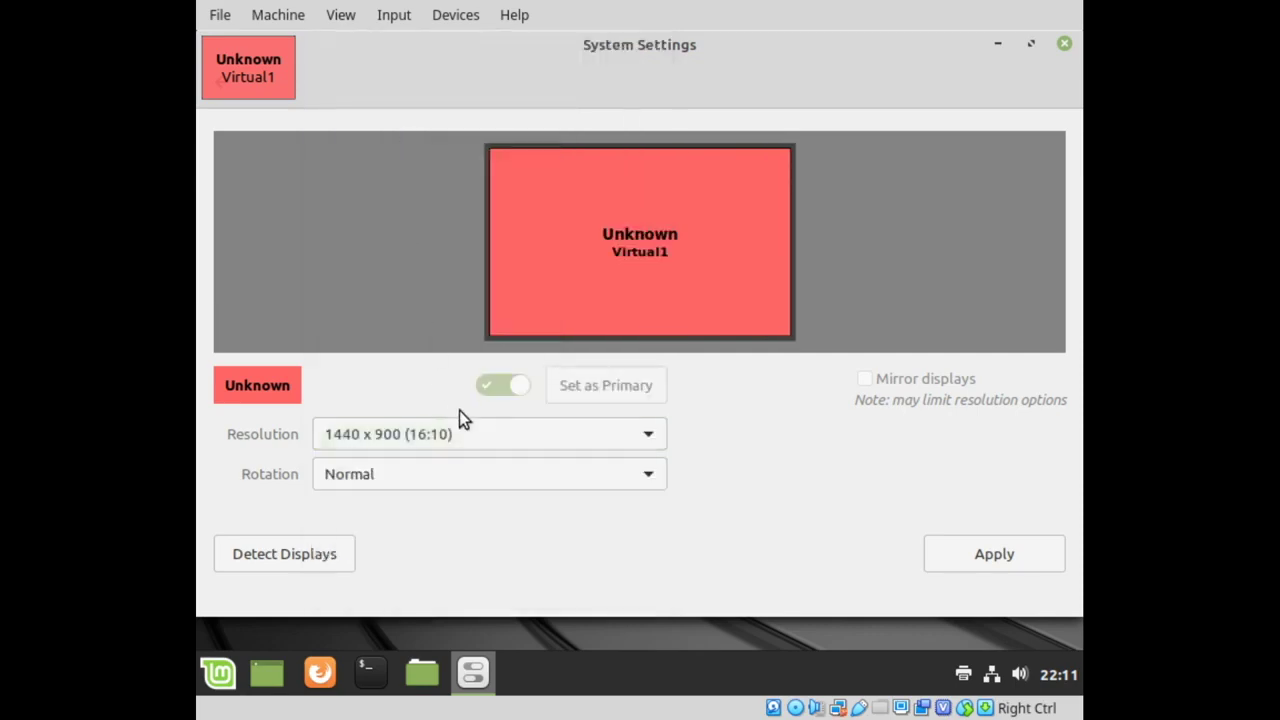
{"action": "left_click", "coordinate": [1010, 558]}
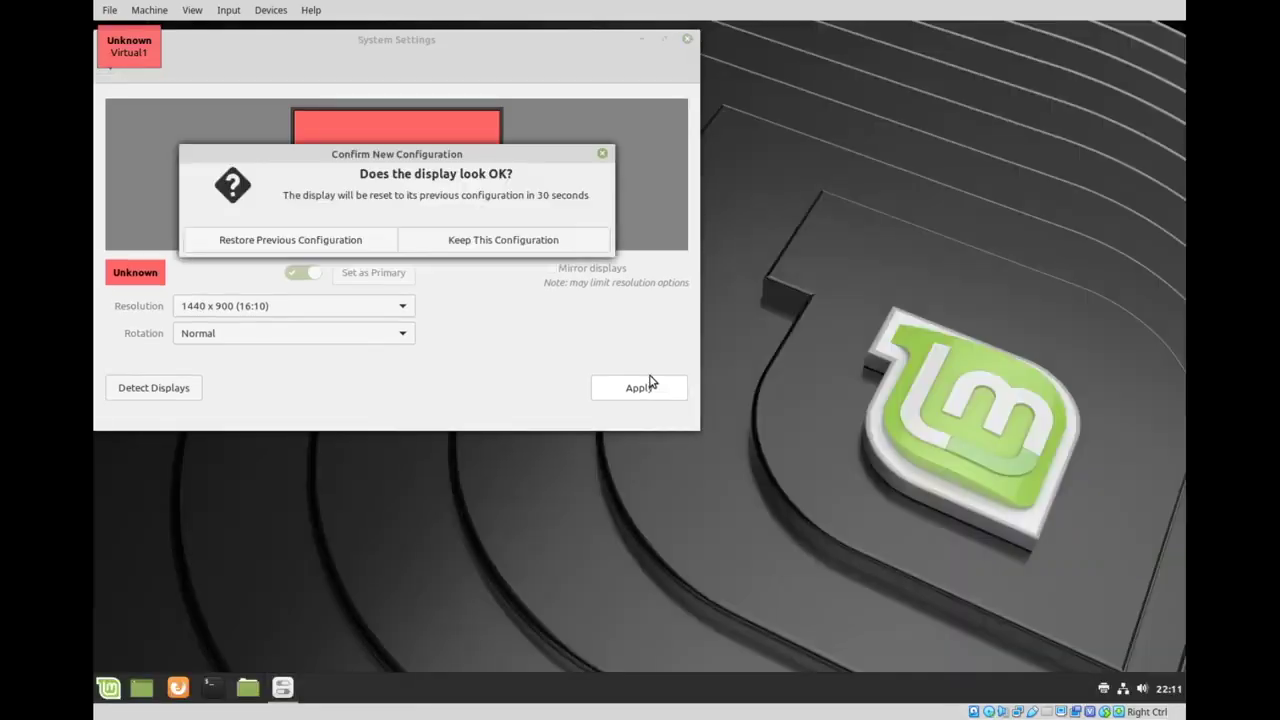
{"action": "left_click", "coordinate": [531, 240]}
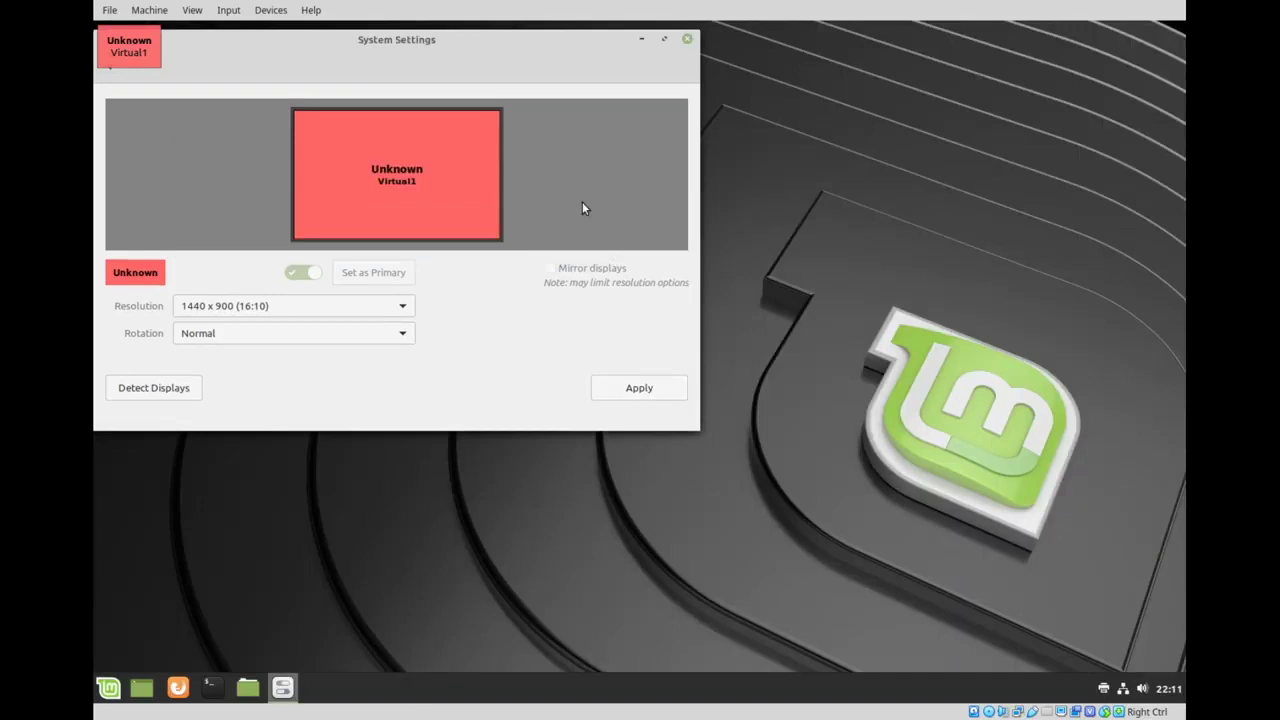
{"action": "left_click", "coordinate": [687, 40]}
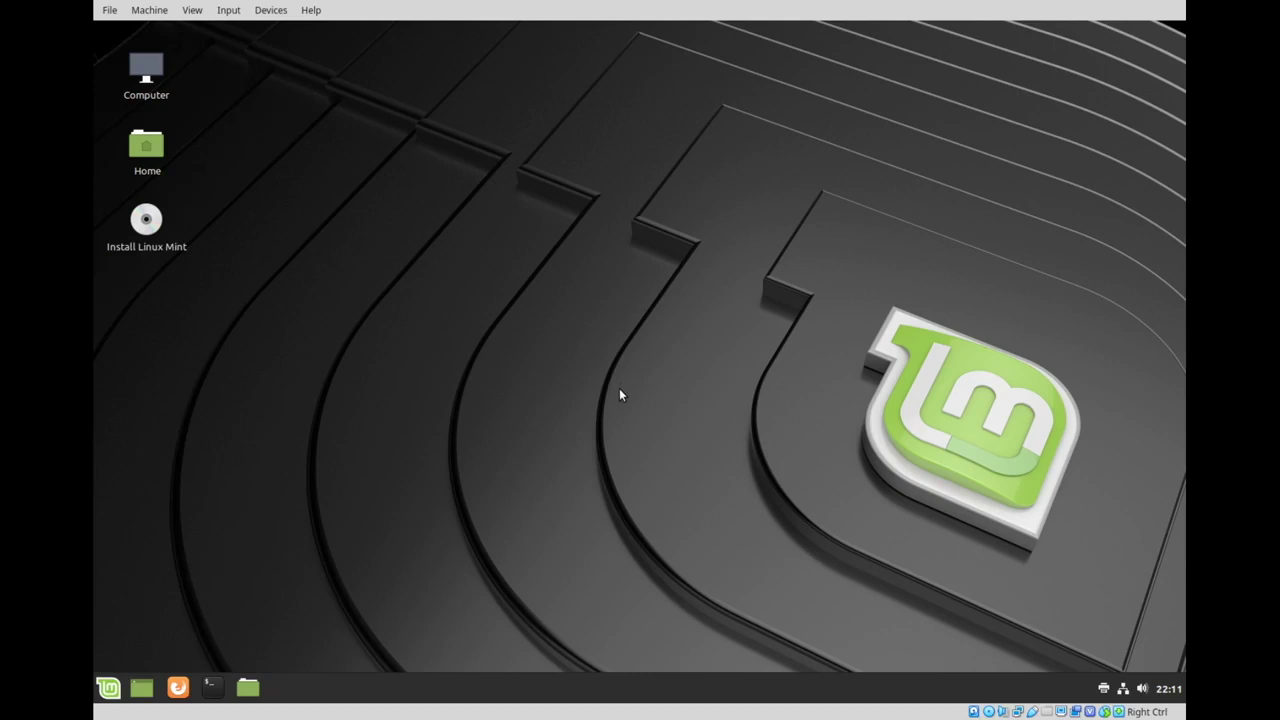
- Drag Text Editor from the menu's Accessories list onto the bottom panel as a launcher
{"action": "left_click", "coordinate": [110, 688]}
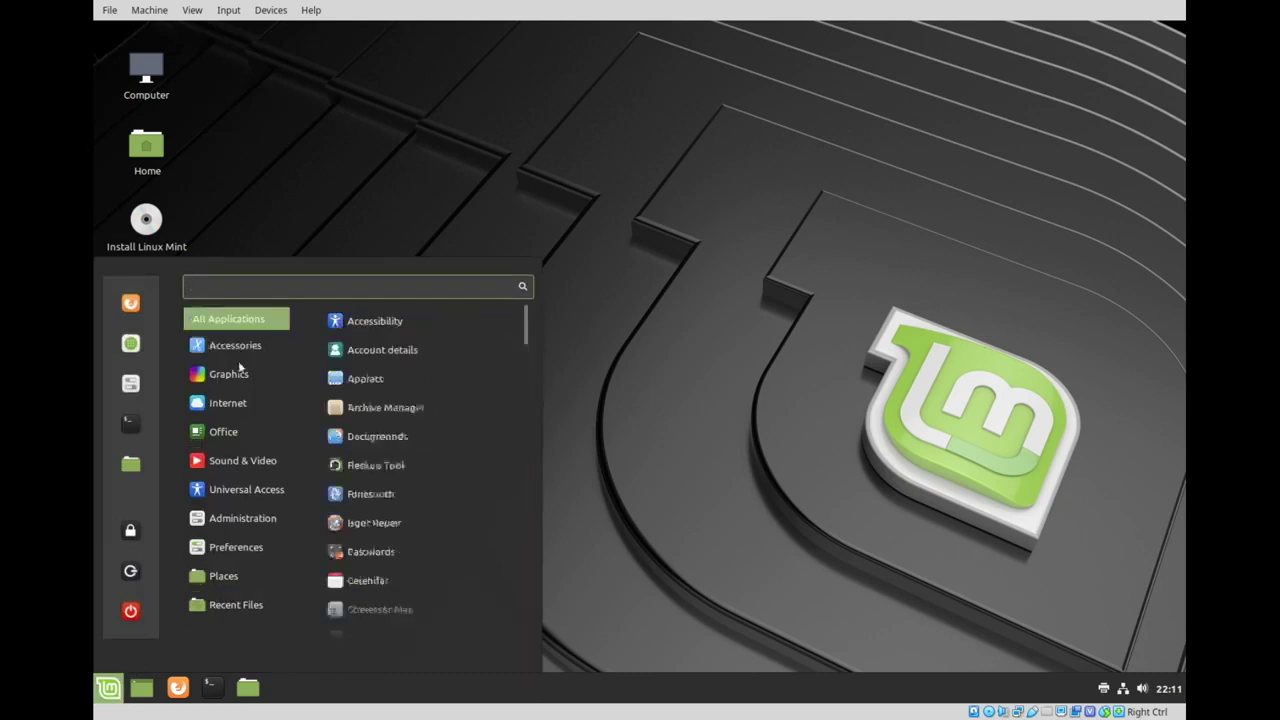
{"action": "mouse_move", "coordinate": [231, 446]}
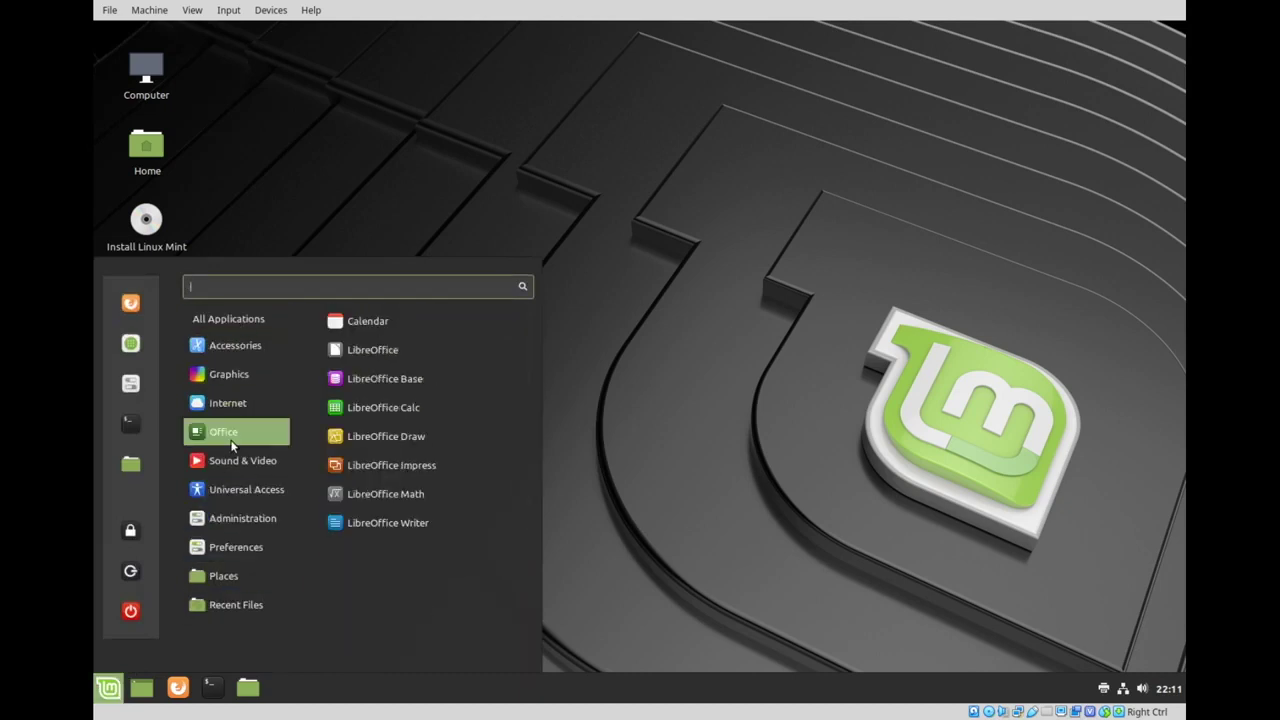
{"action": "mouse_move", "coordinate": [239, 341]}
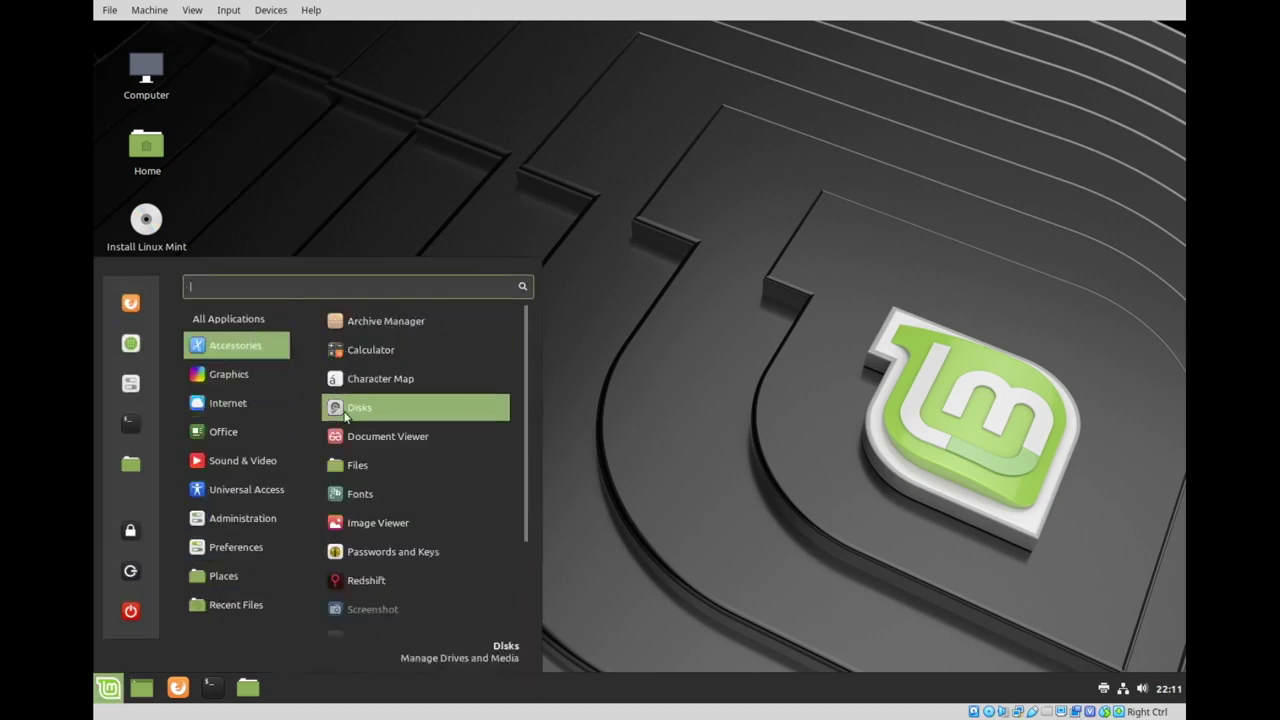
{"action": "scroll", "coordinate": [371, 518], "scroll_direction": "down", "scroll_amount": 2}
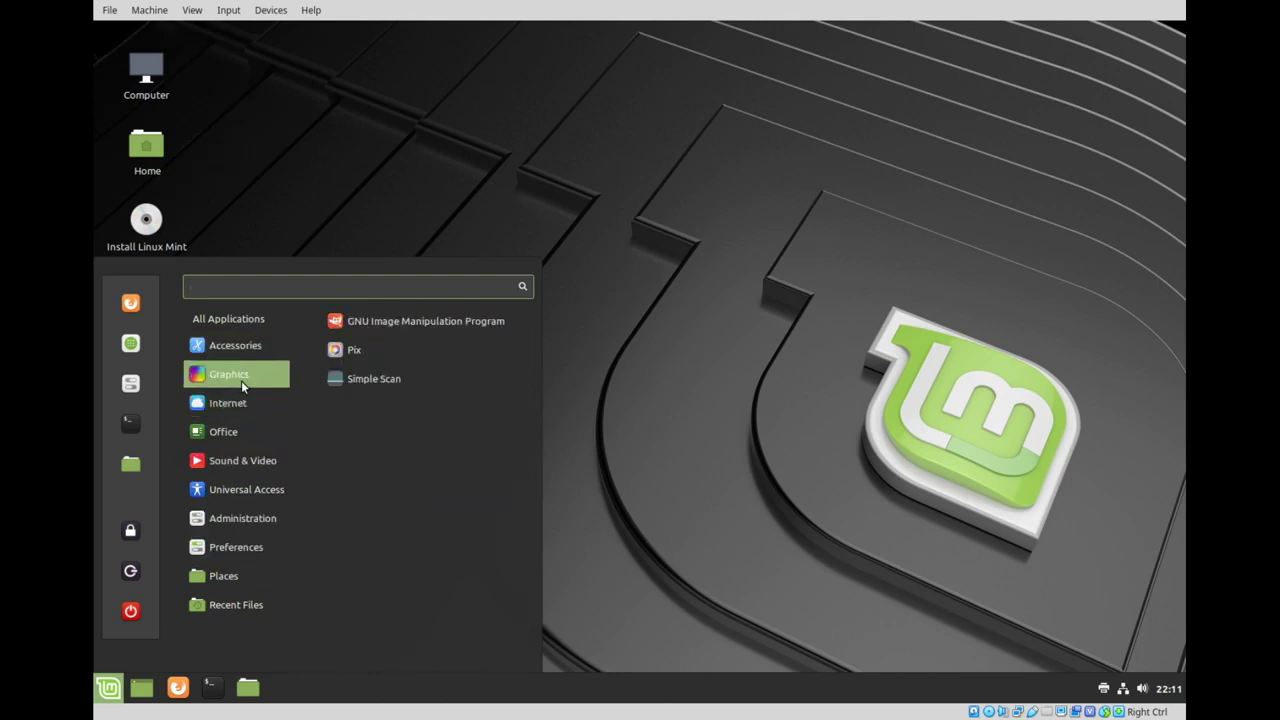
{"action": "mouse_move", "coordinate": [241, 413]}
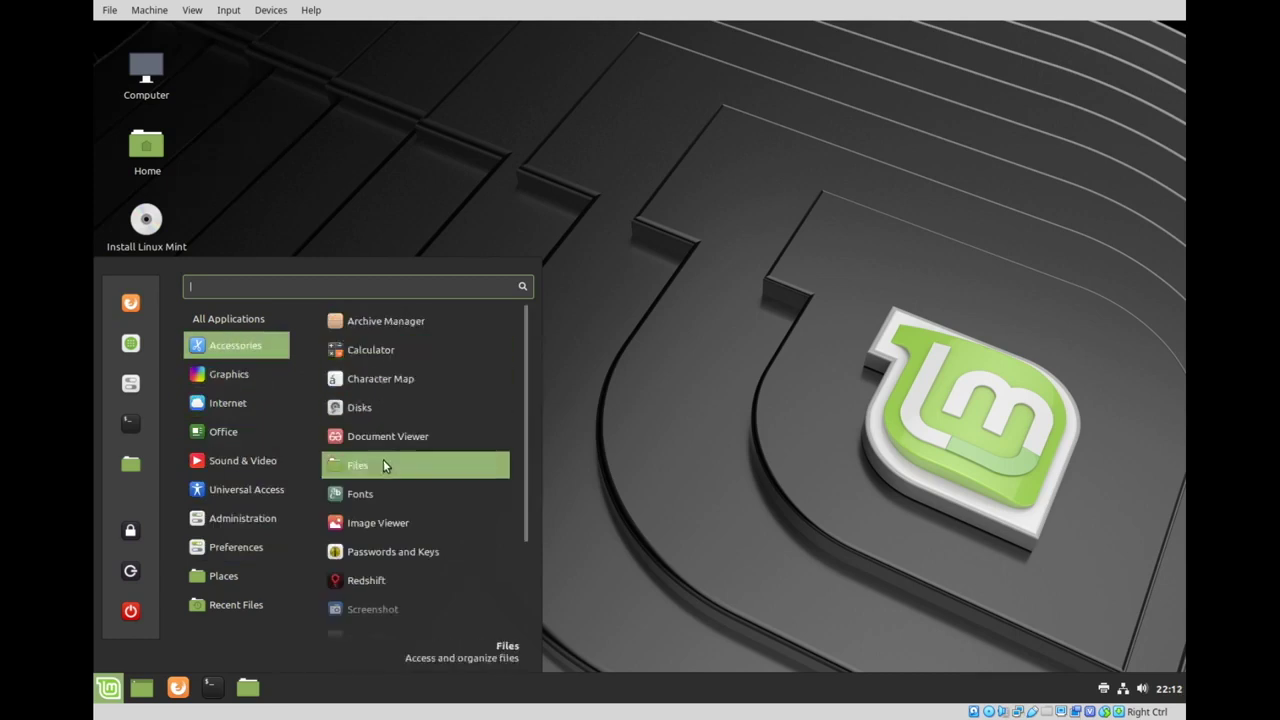
{"action": "scroll", "coordinate": [390, 480], "scroll_direction": "down", "scroll_amount": 3}
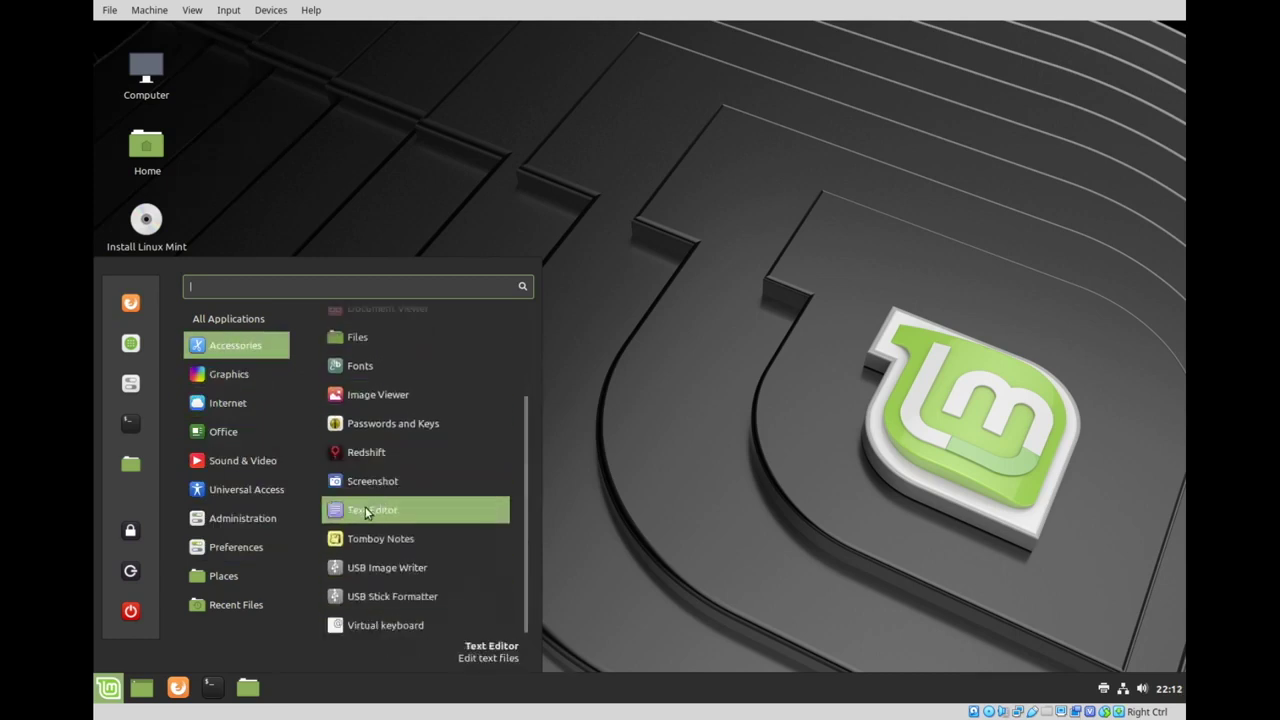
{"action": "left_click_drag", "start_coordinate": [377, 504], "coordinate": [266, 690]}
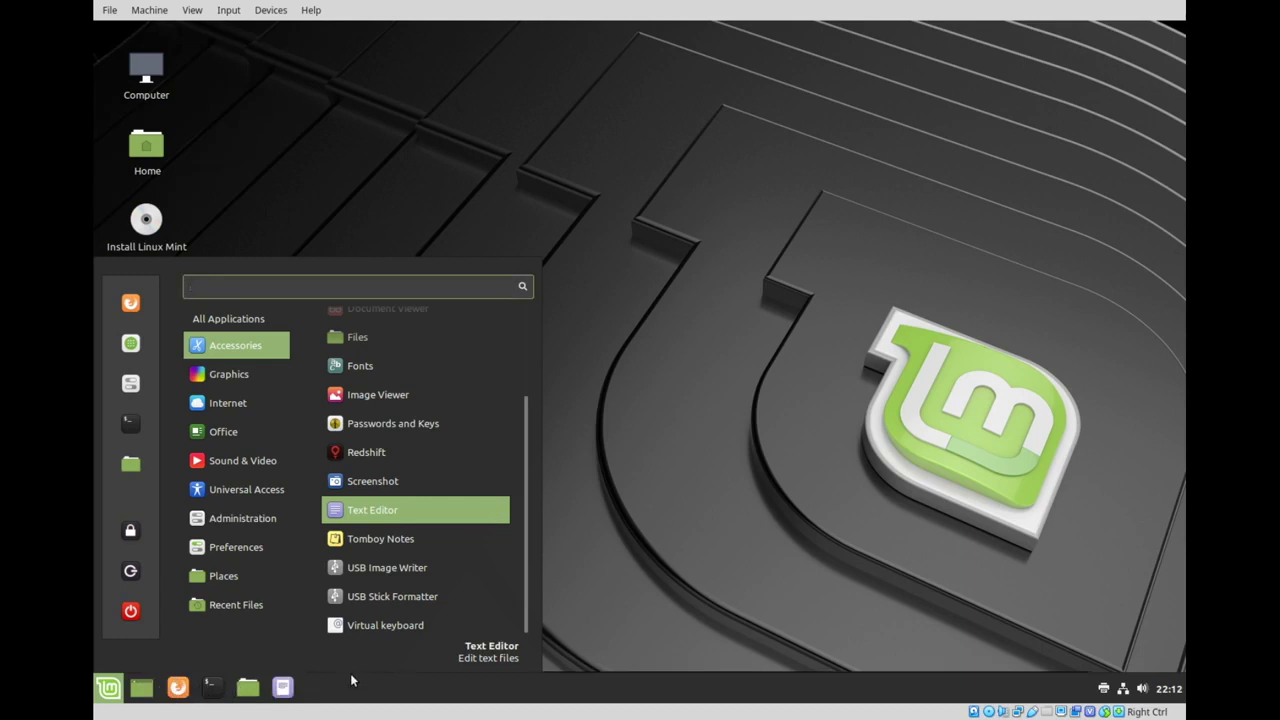
{"action": "mouse_move", "coordinate": [235, 458]}
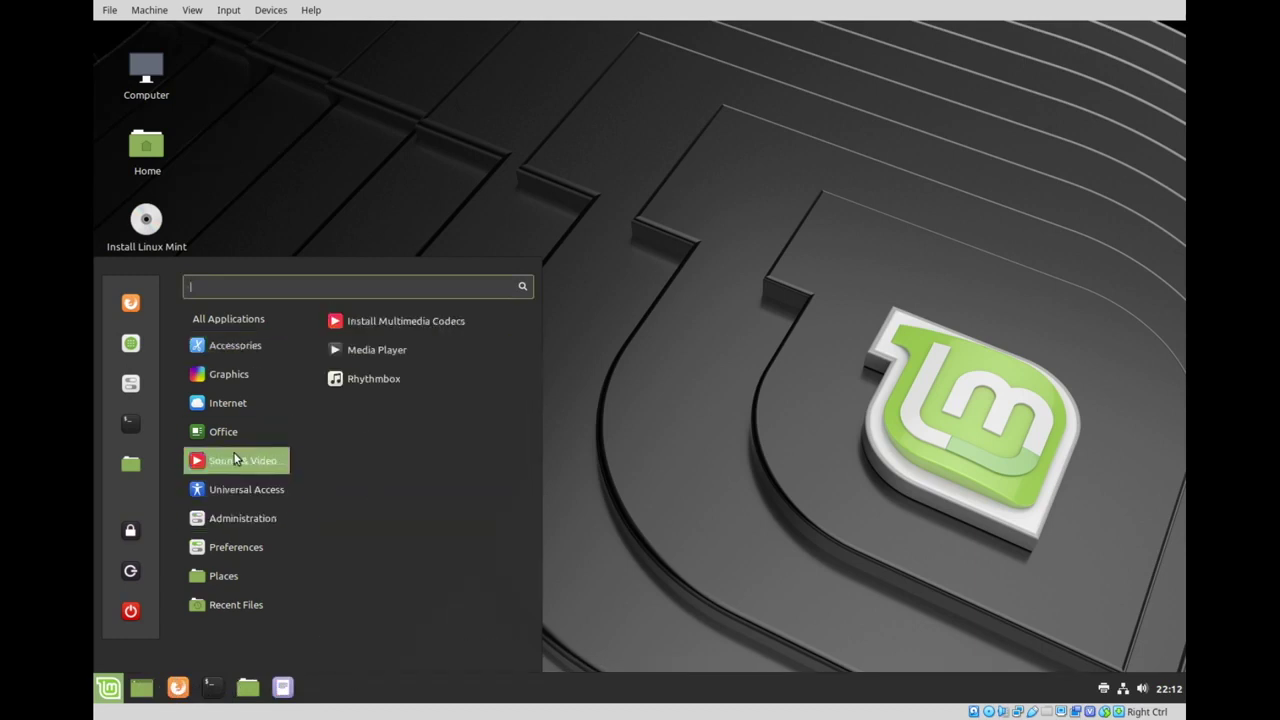
{"action": "mouse_move", "coordinate": [222, 428]}
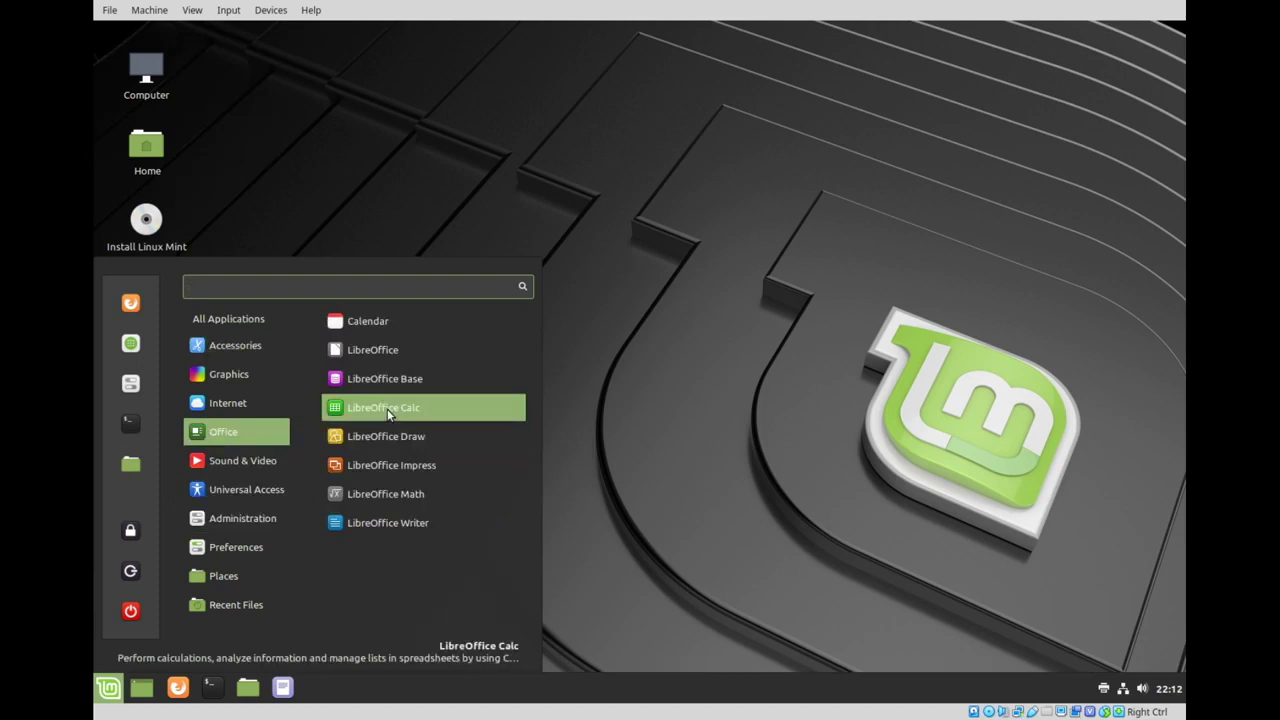
{"action": "mouse_move", "coordinate": [245, 517]}
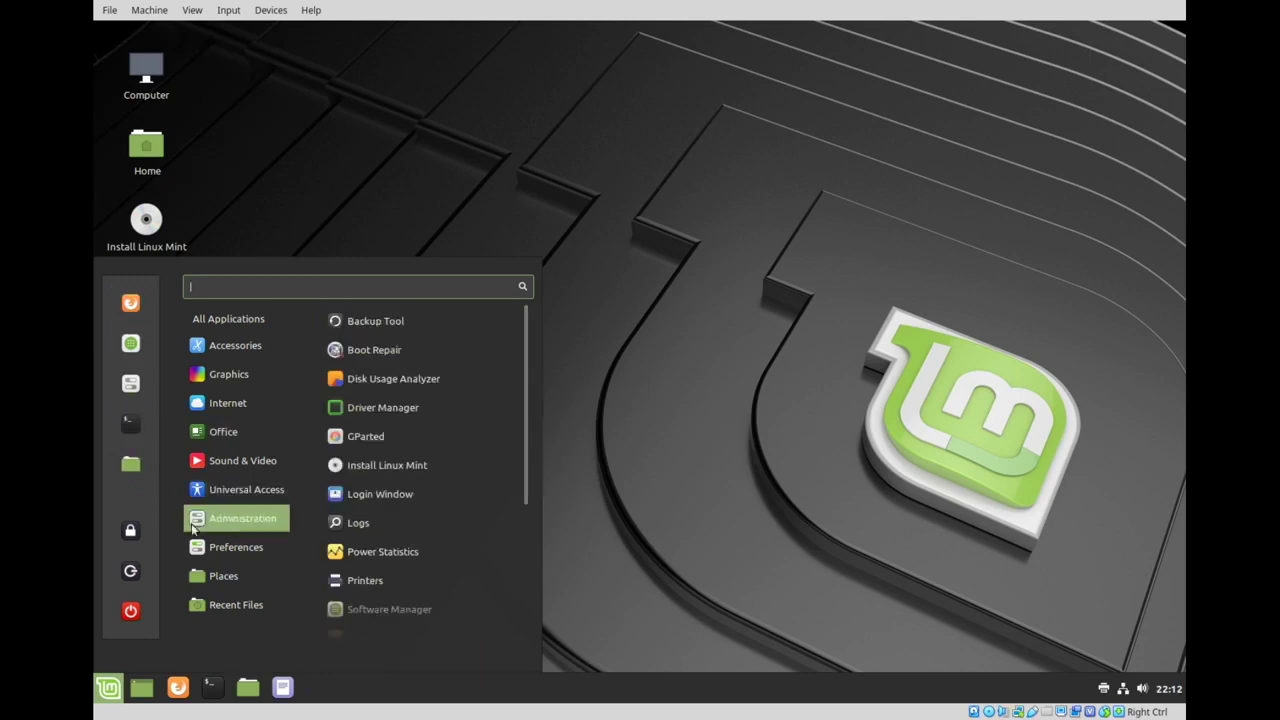
{"action": "mouse_move", "coordinate": [223, 599]}
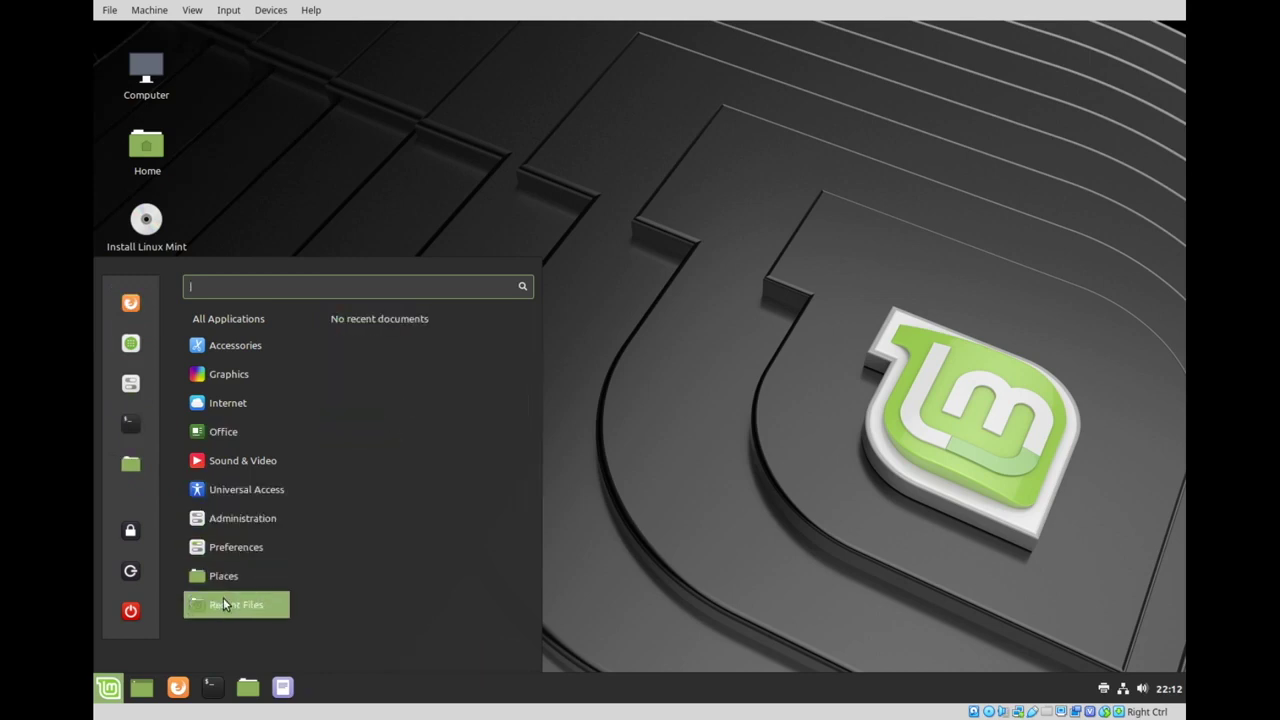
{"action": "key", "text": "Escape"}
- Launch Text Editor from its new panel launcher, move its window, and leave it minimized
{"action": "left_click", "coordinate": [282, 689]}
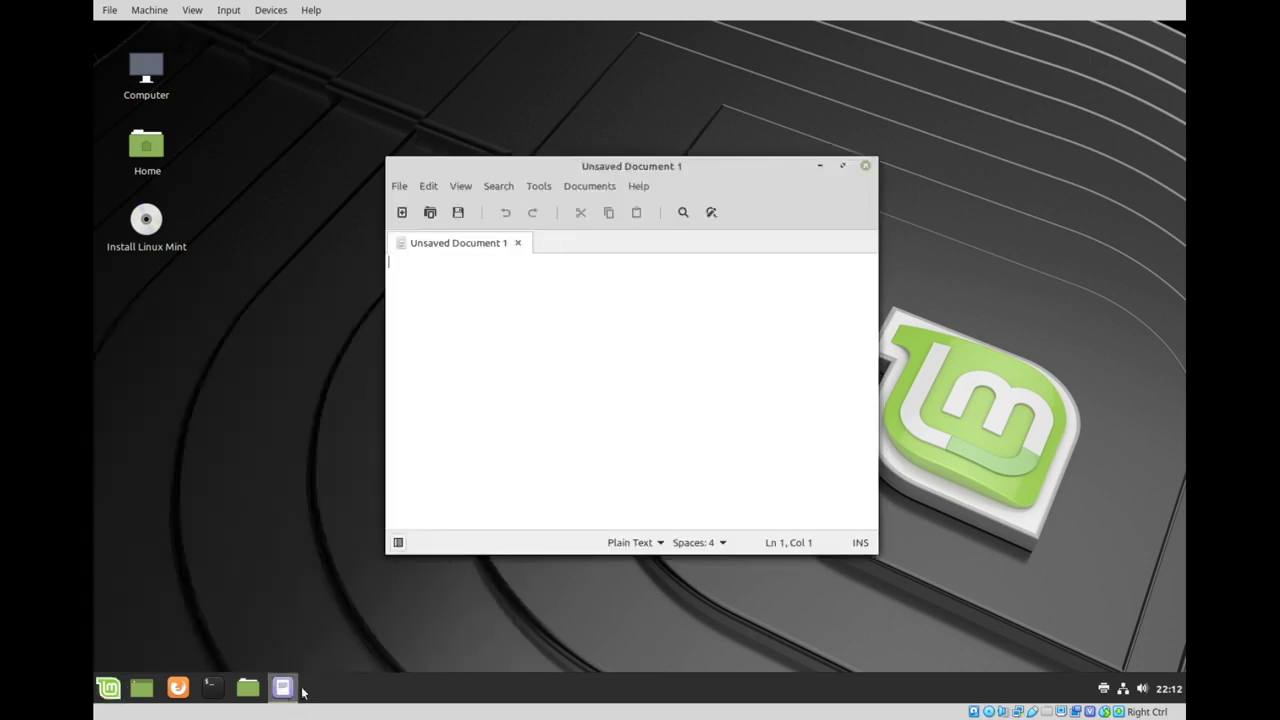
{"action": "left_click_drag", "start_coordinate": [575, 177], "coordinate": [389, 111]}
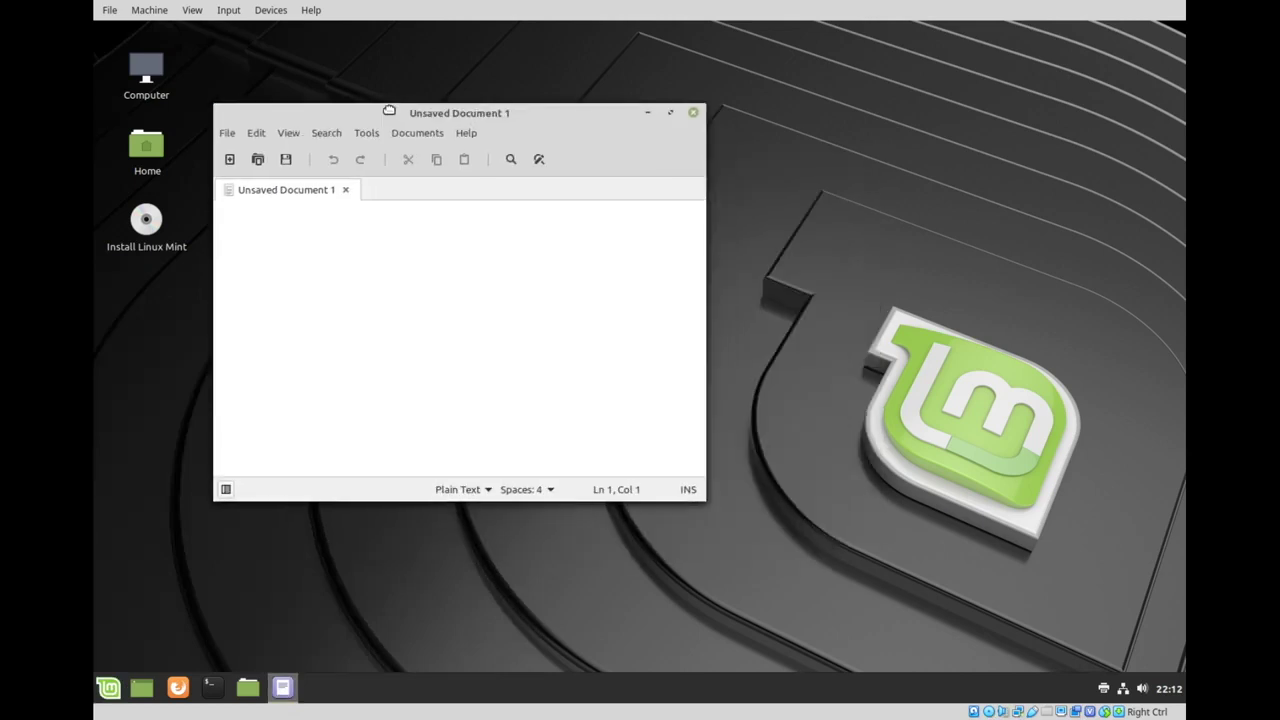
{"action": "left_click", "coordinate": [285, 688]}
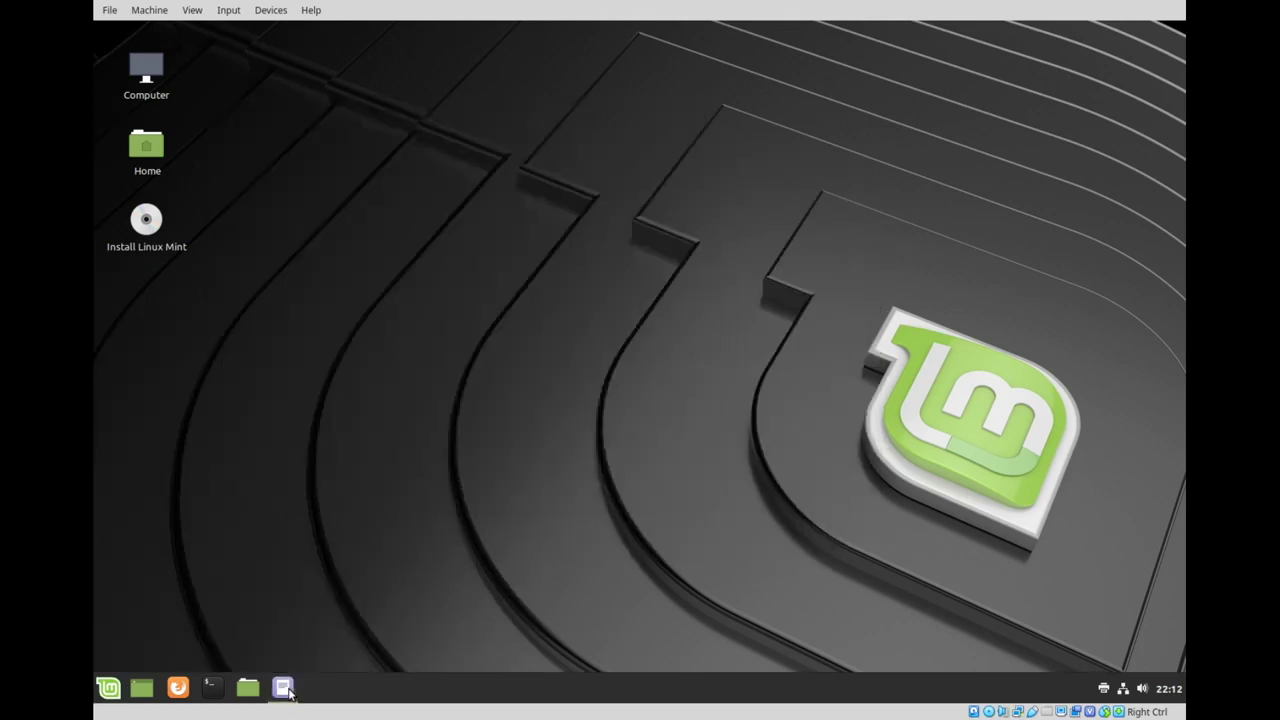
{"action": "left_click", "coordinate": [286, 688]}
{"action": "left_click", "coordinate": [285, 688]}
{"action": "left_click", "coordinate": [285, 688]}
{"action": "left_click", "coordinate": [285, 688]}
{"action": "left_click", "coordinate": [285, 688]}
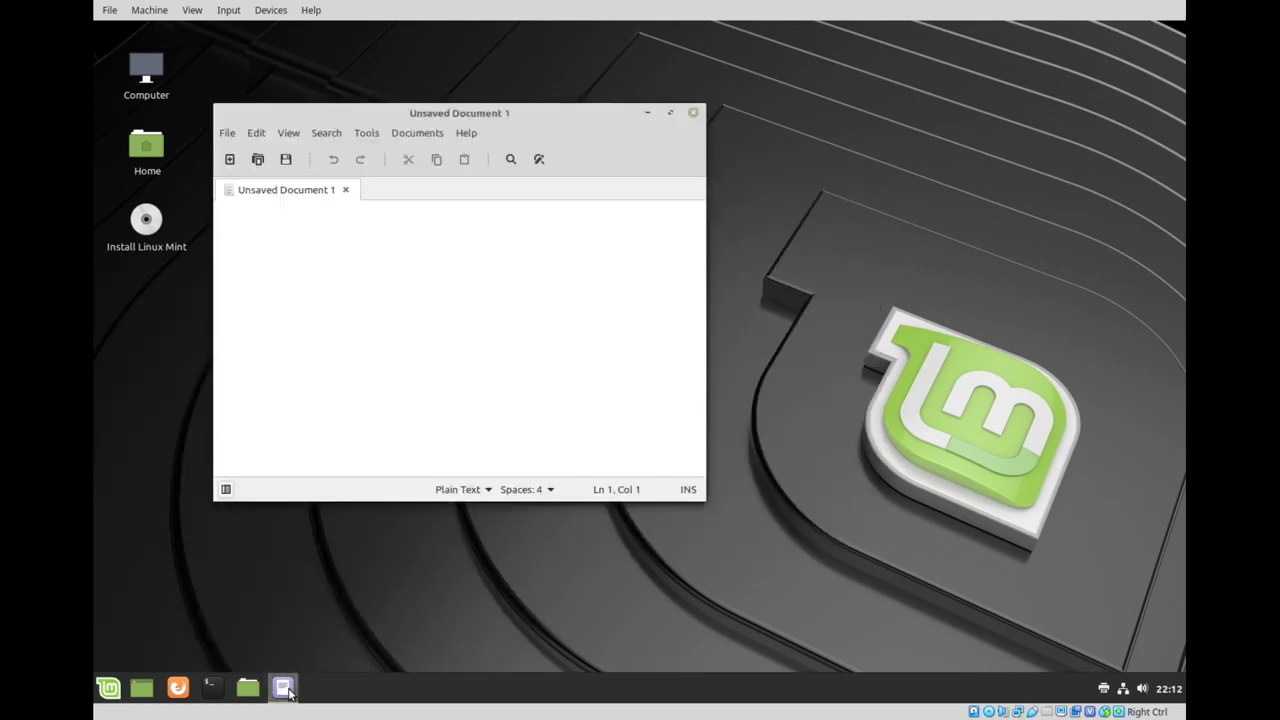
{"action": "left_click", "coordinate": [285, 688]}
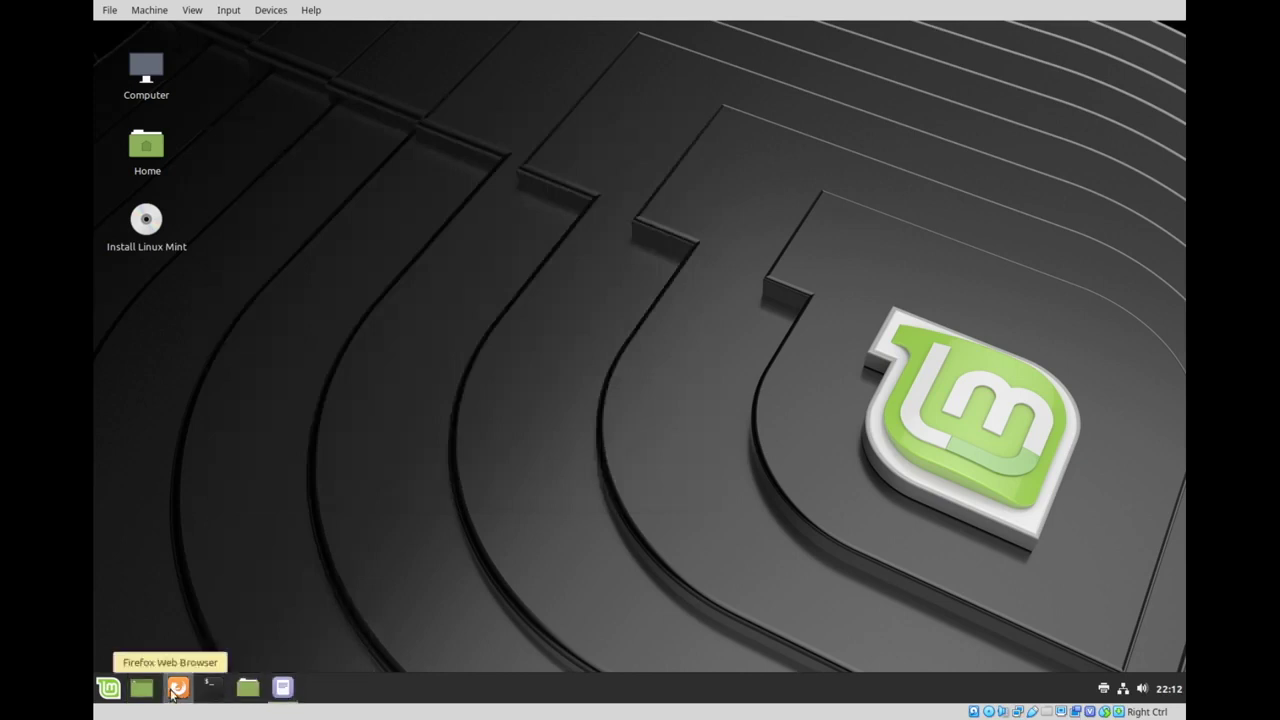
- Launch Firefox from the panel and toggle its window minimized and restored a few times
{"action": "left_click", "coordinate": [178, 688]}
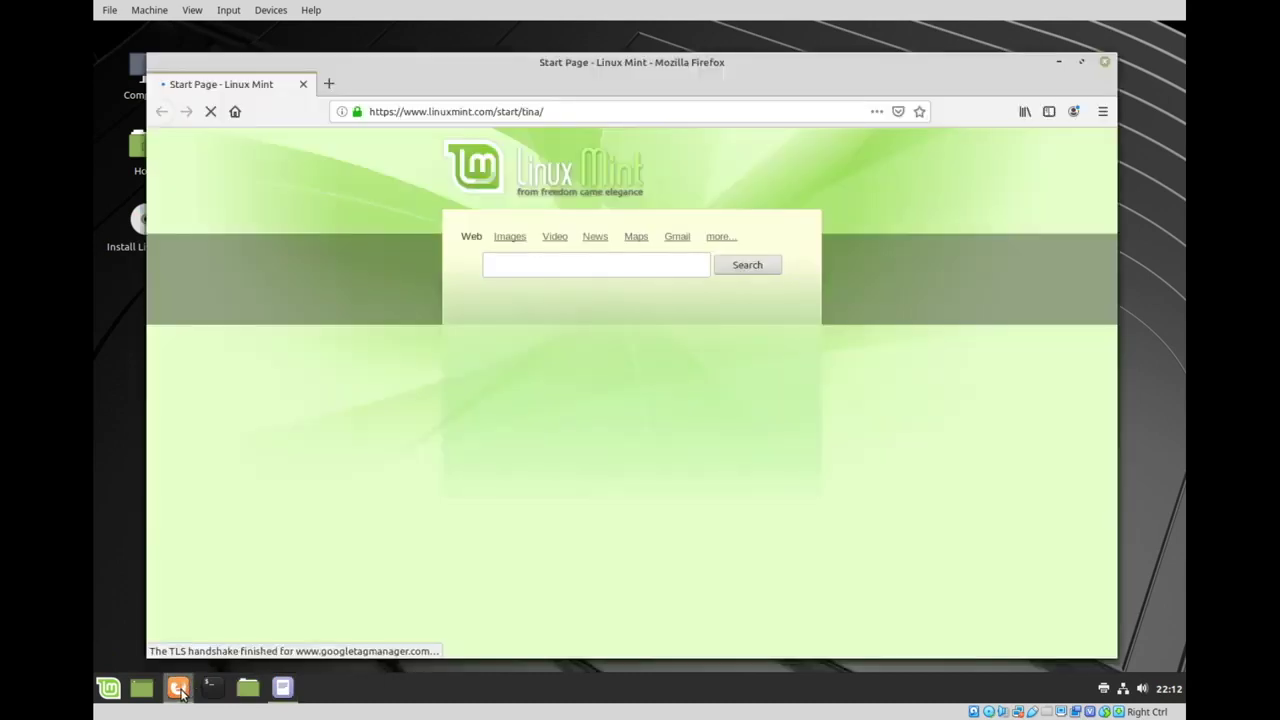
{"action": "left_click", "coordinate": [181, 692]}
{"action": "left_click", "coordinate": [183, 694]}
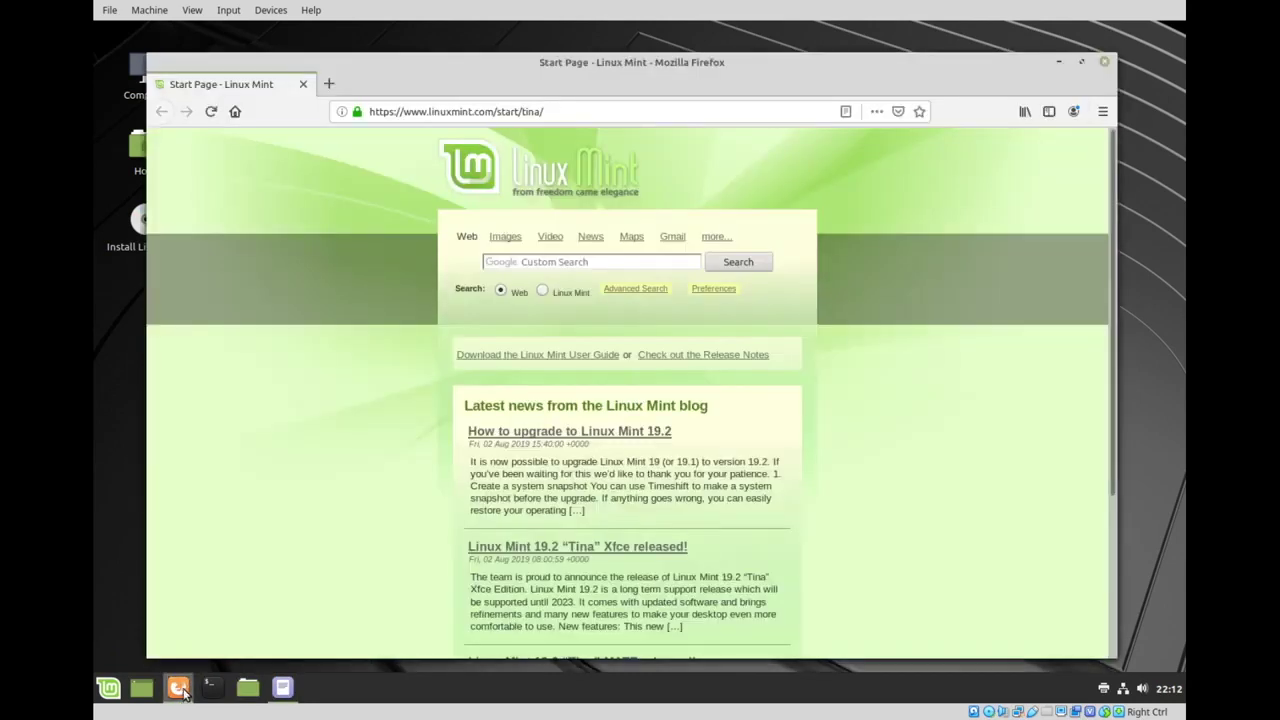
{"action": "left_click", "coordinate": [182, 691]}
{"action": "left_click", "coordinate": [183, 690]}
{"action": "left_click", "coordinate": [186, 688]}
{"action": "left_click", "coordinate": [186, 688]}
{"action": "right_click", "coordinate": [180, 689]}
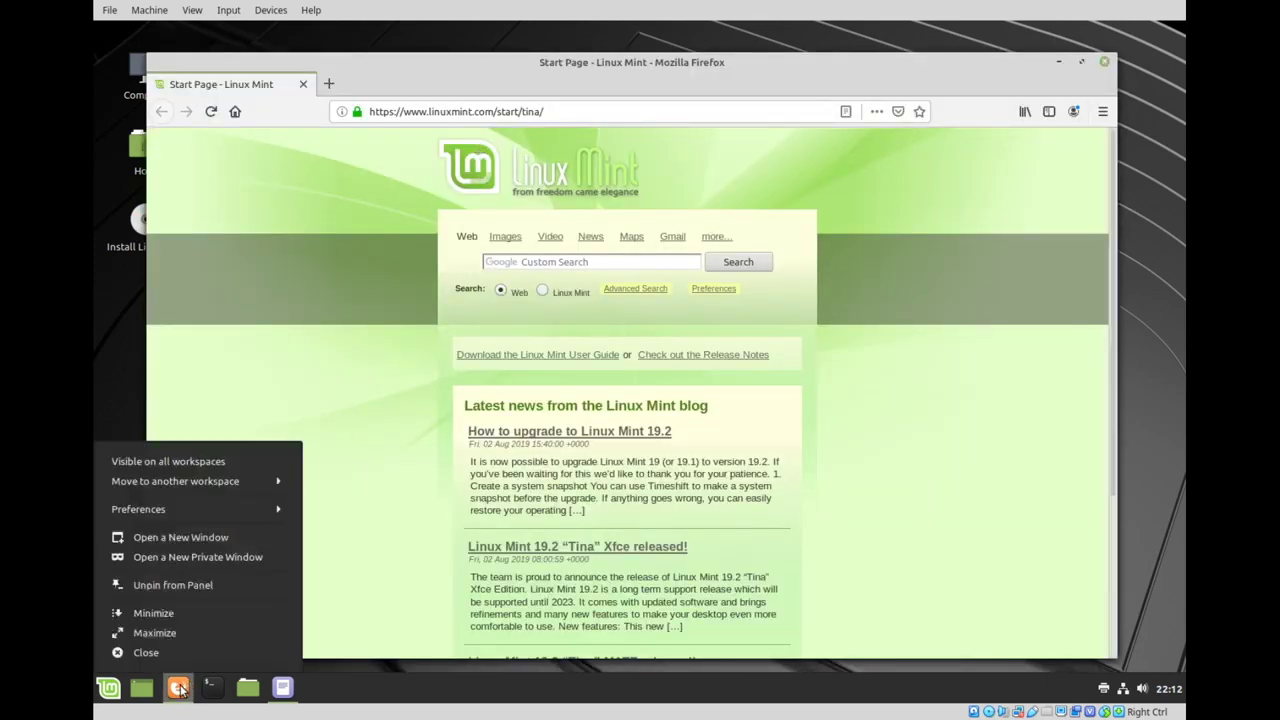
- Open a new Xed window and split Unsaved Documents 1 and 2 into separate side-by-side windows
{"action": "left_click", "coordinate": [178, 539]}
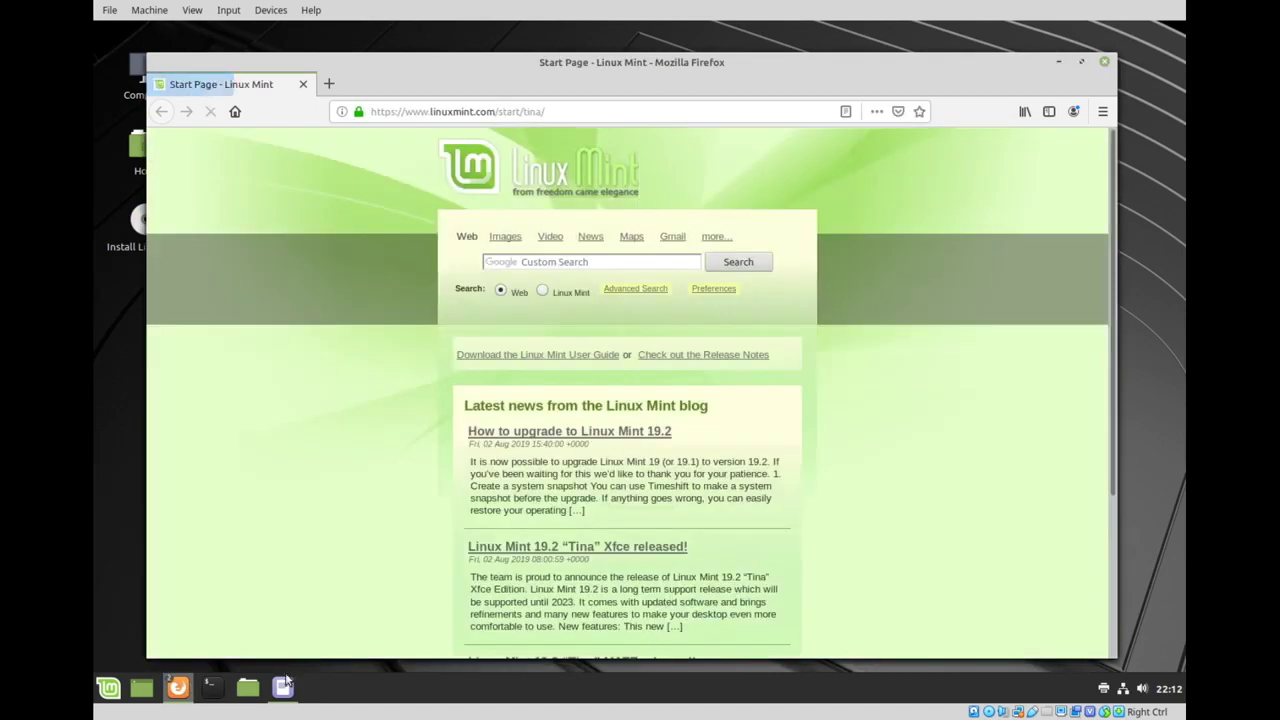
{"action": "right_click", "coordinate": [283, 688]}
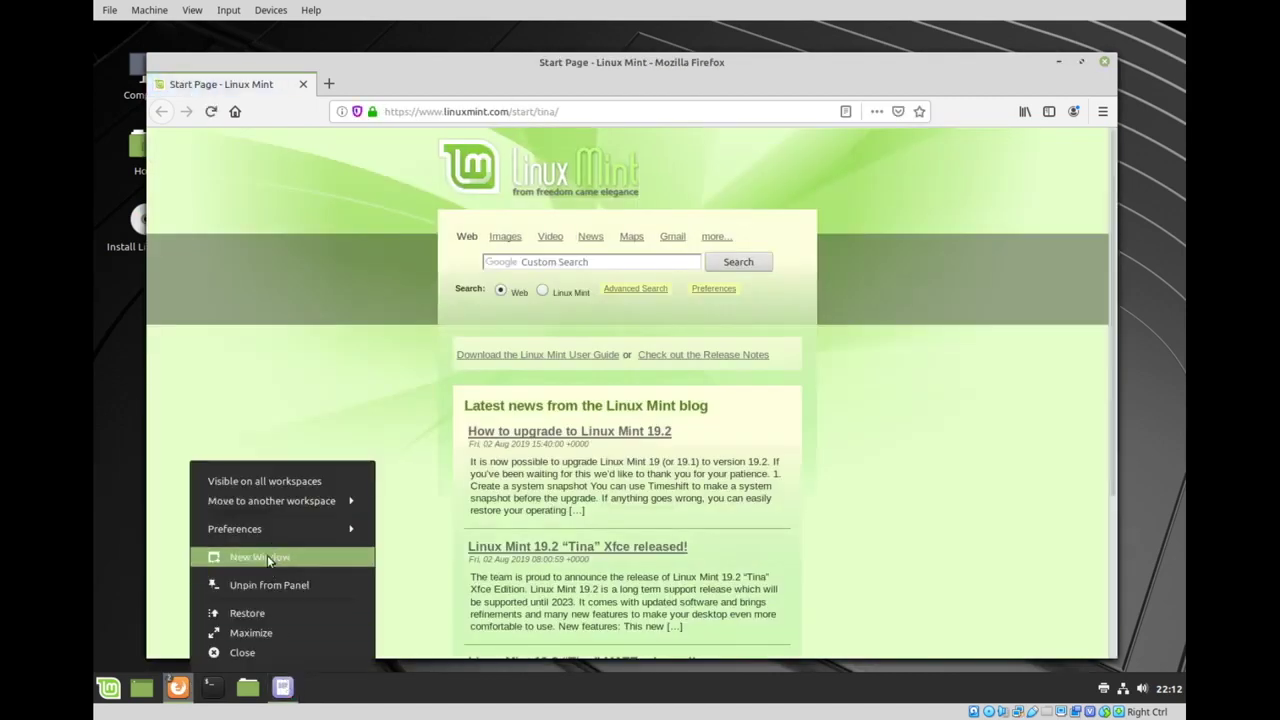
{"action": "left_click", "coordinate": [260, 557]}
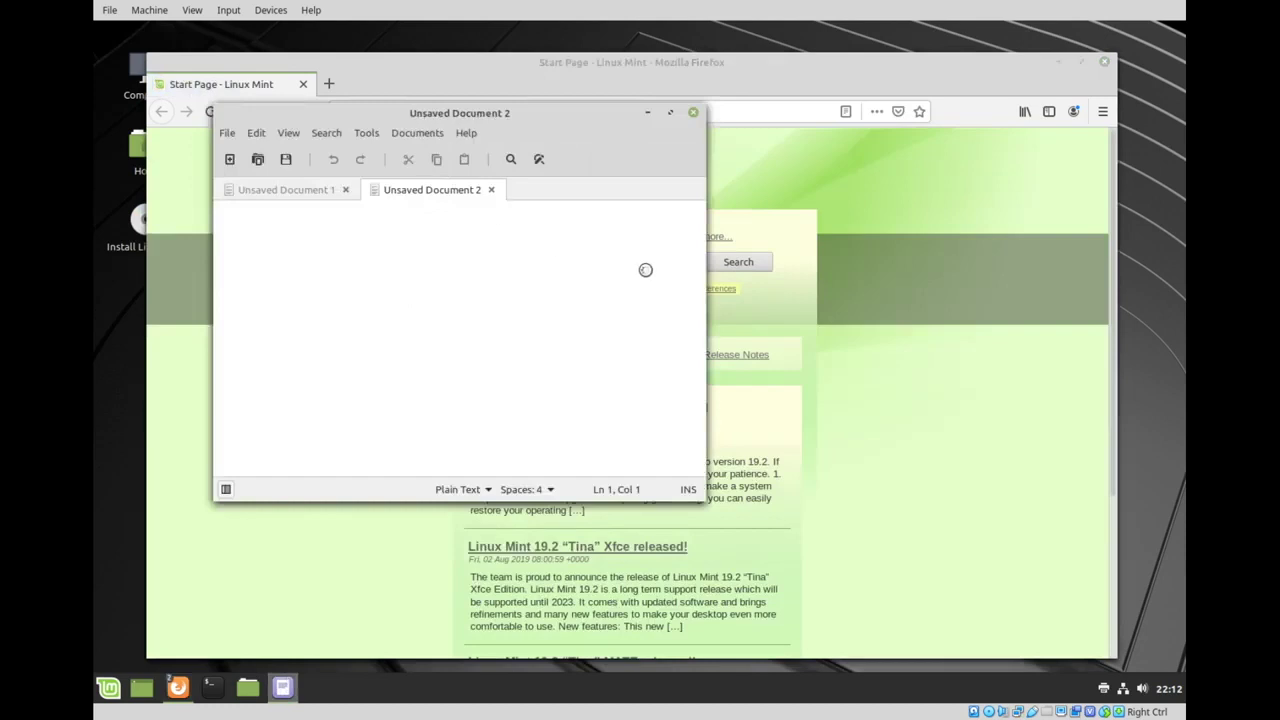
{"action": "left_click_drag", "start_coordinate": [1056, 14], "coordinate": [766, 107]}
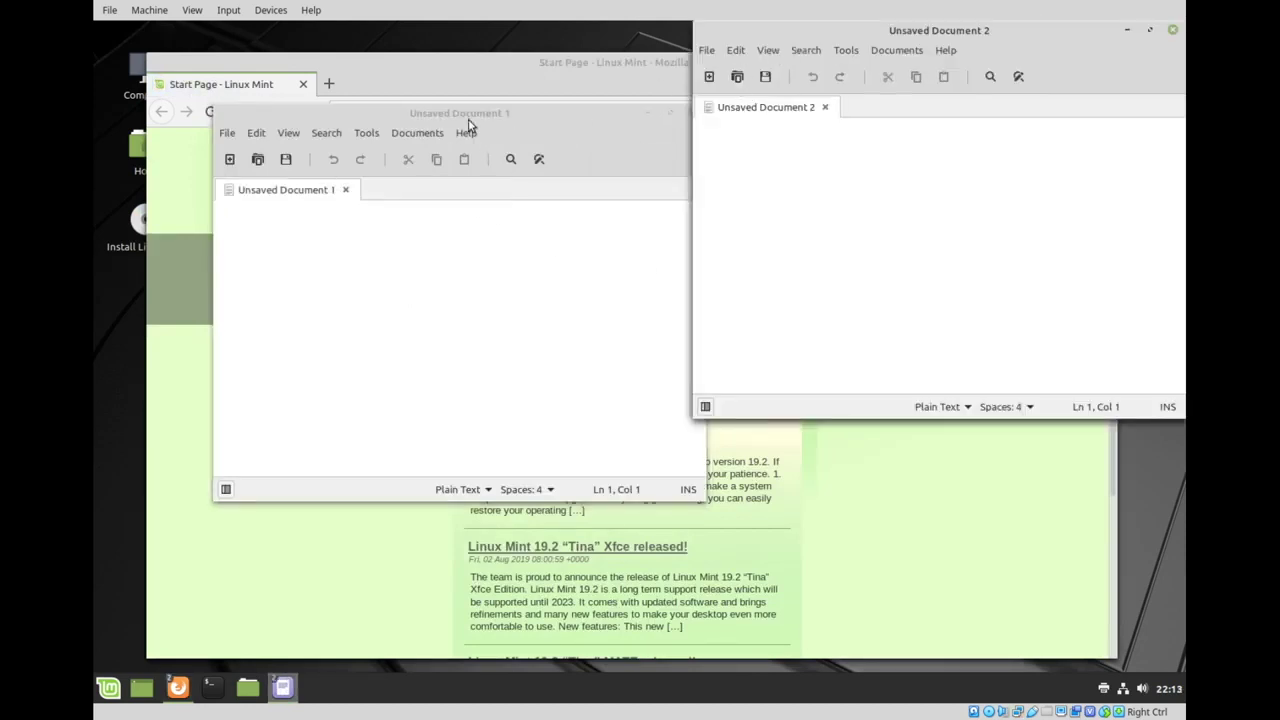
{"action": "left_click_drag", "start_coordinate": [468, 120], "coordinate": [120, 25]}
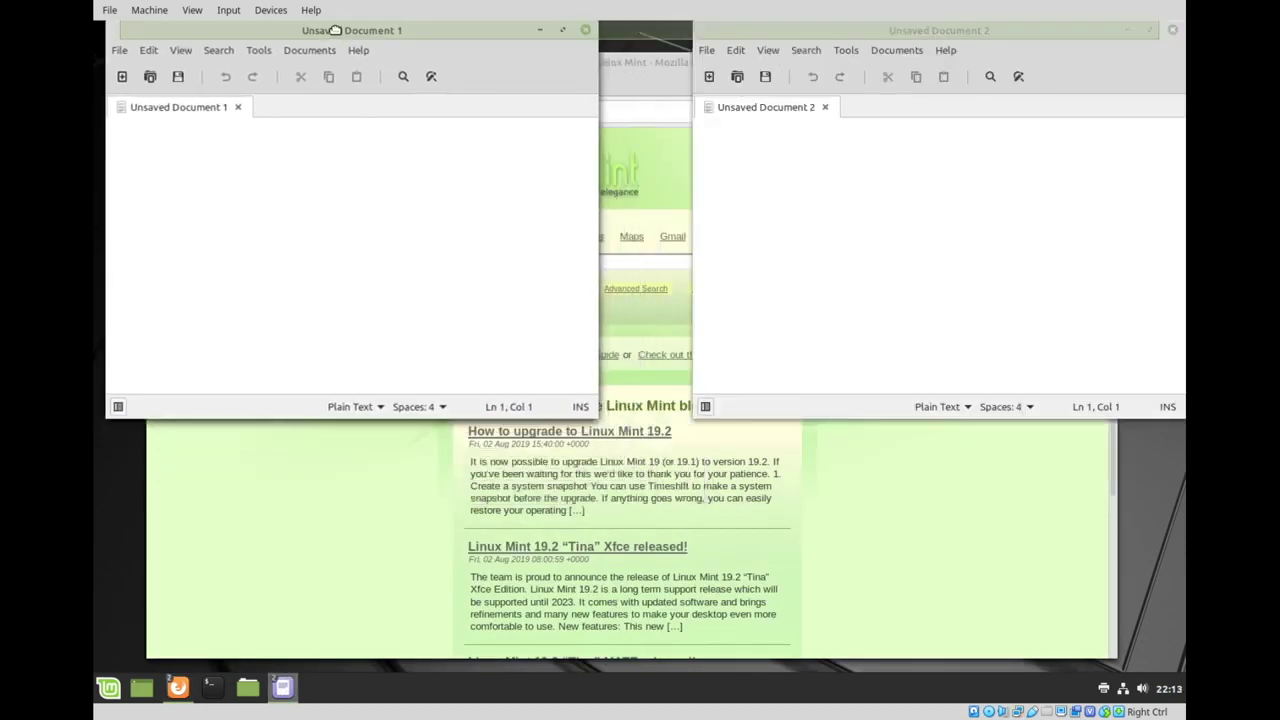
{"action": "left_click", "coordinate": [840, 228]}
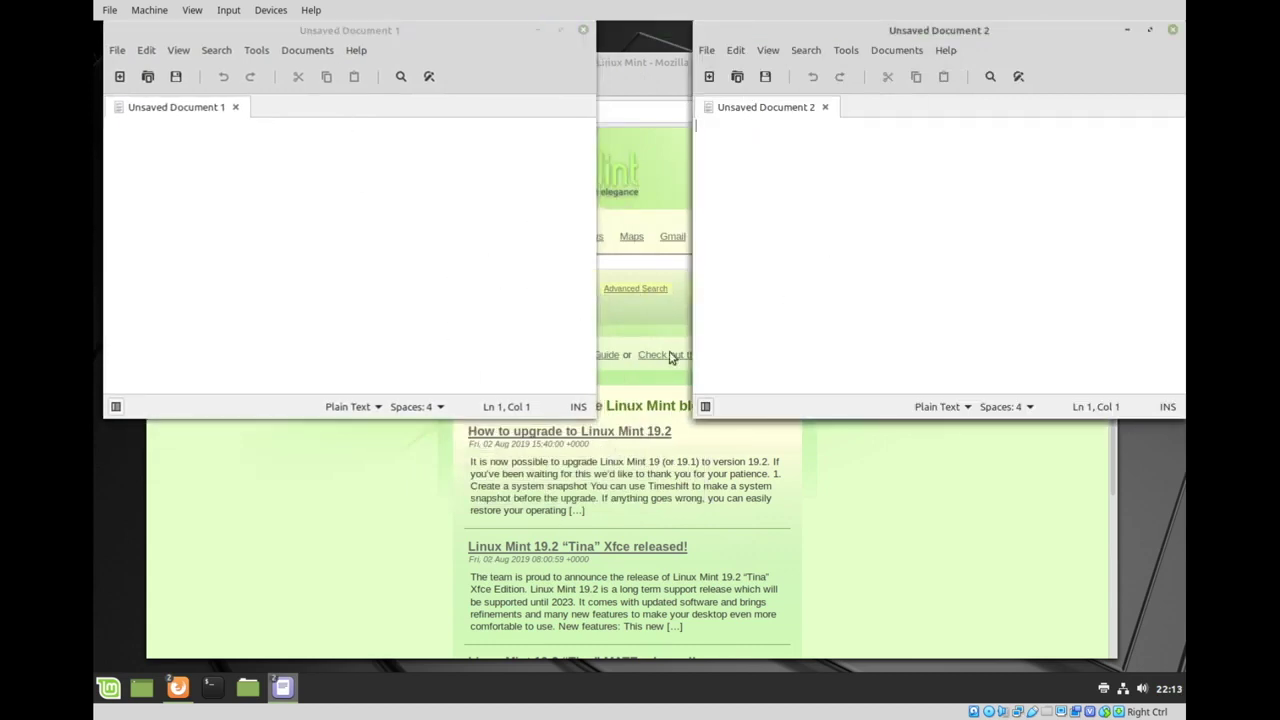
- Type 'Test 01.txt' in Document 2, save it as Test 01.txt in Documents, then type 'VideoList' in Document 1
{"action": "mouse_move", "coordinate": [284, 689]}
{"action": "type", "text": "Test 01"}
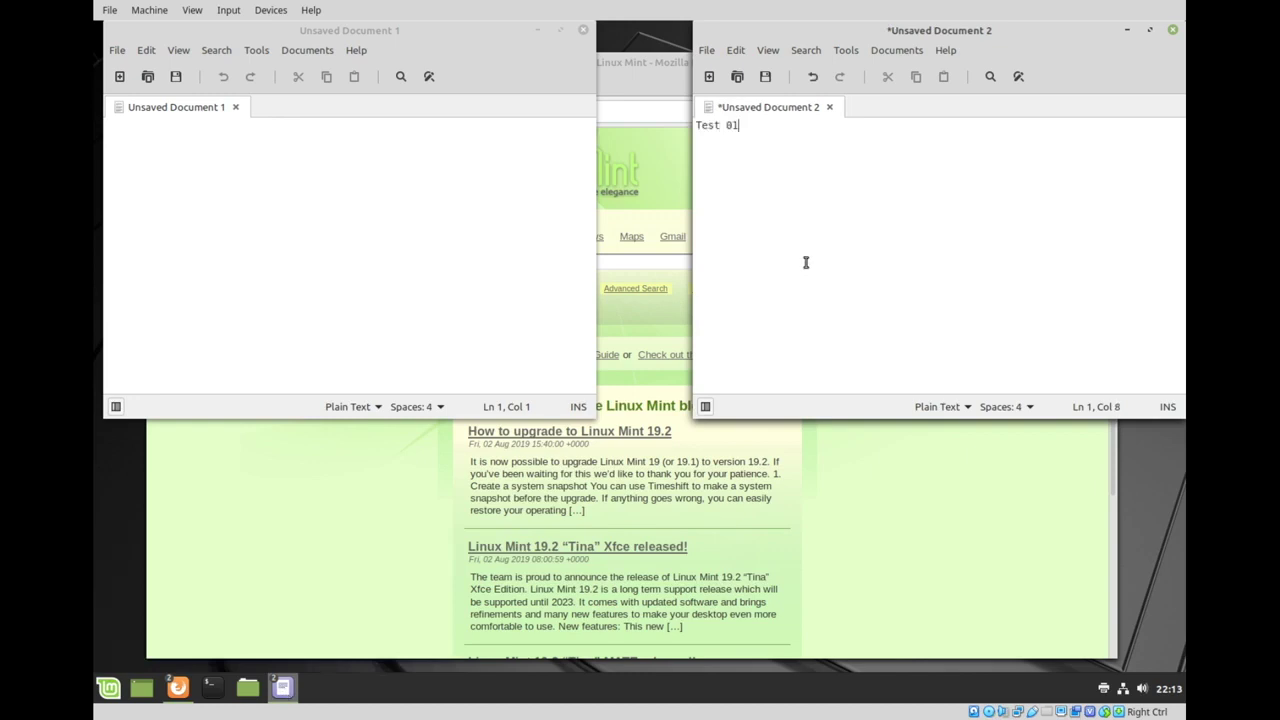
{"action": "type", "text": ".txt"}
{"action": "key", "text": "ctrl+a"}
{"action": "key", "text": "ctrl+c"}
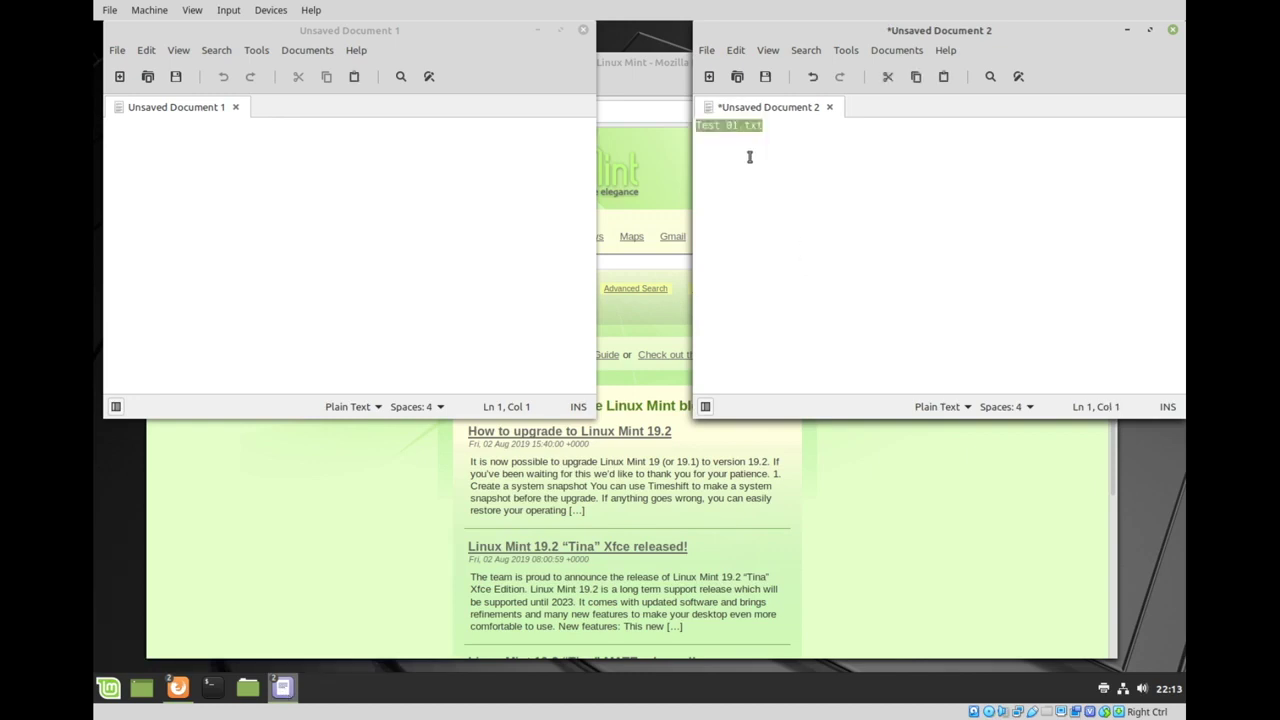
{"action": "left_click", "coordinate": [706, 50]}
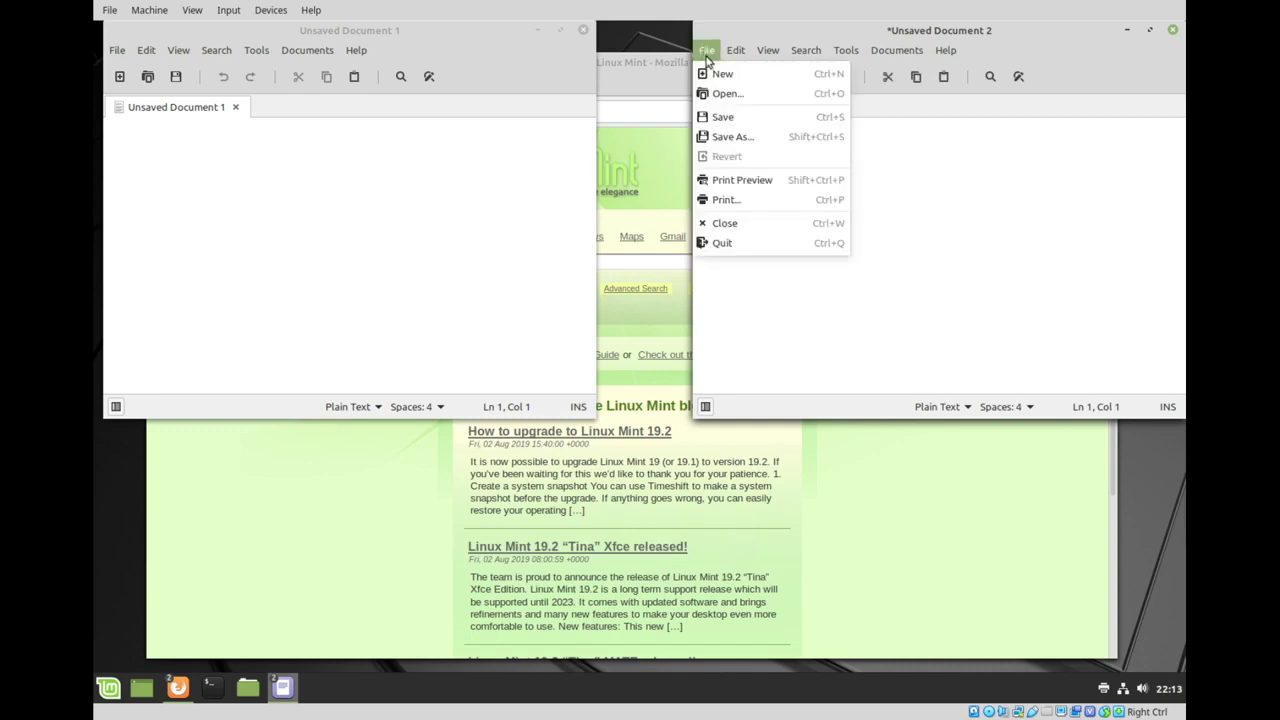
{"action": "left_click", "coordinate": [730, 136]}
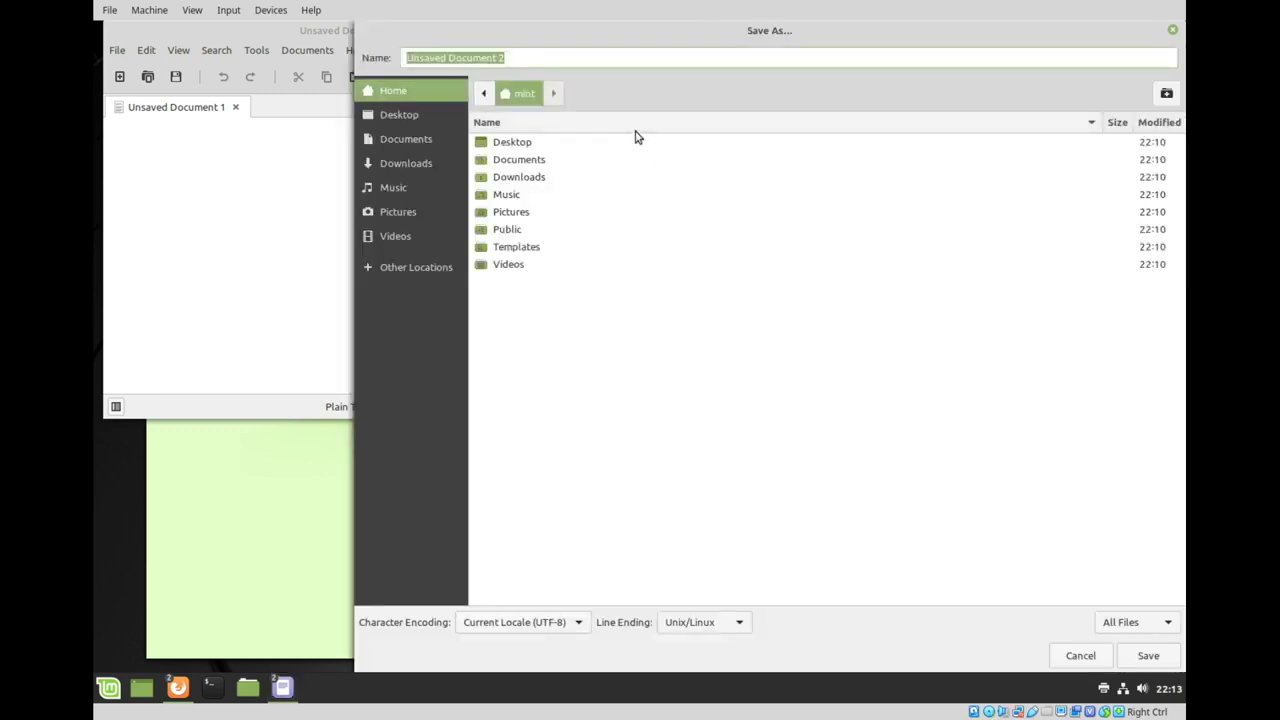
{"action": "double_click", "coordinate": [524, 160]}
{"action": "left_click", "coordinate": [537, 58]}
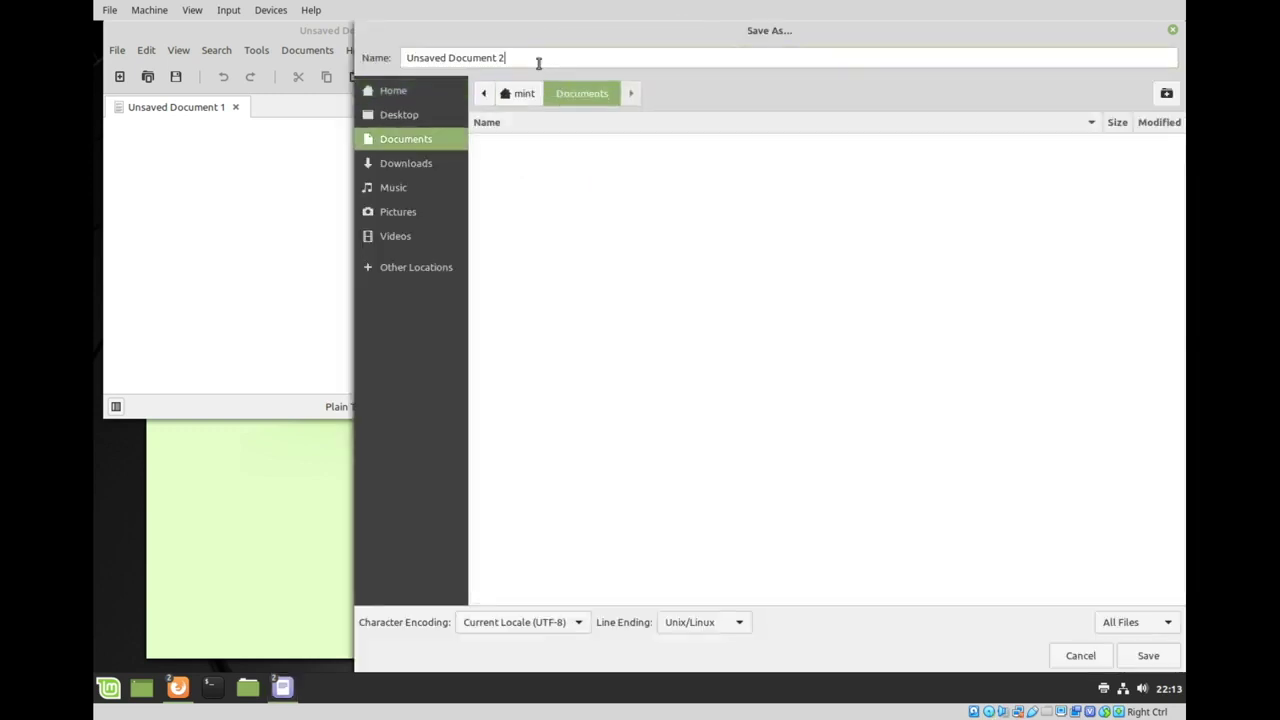
{"action": "key", "text": "ctrl+a"}
{"action": "type", "text": "Test 01.txt"}
{"action": "left_click", "coordinate": [1148, 656]}
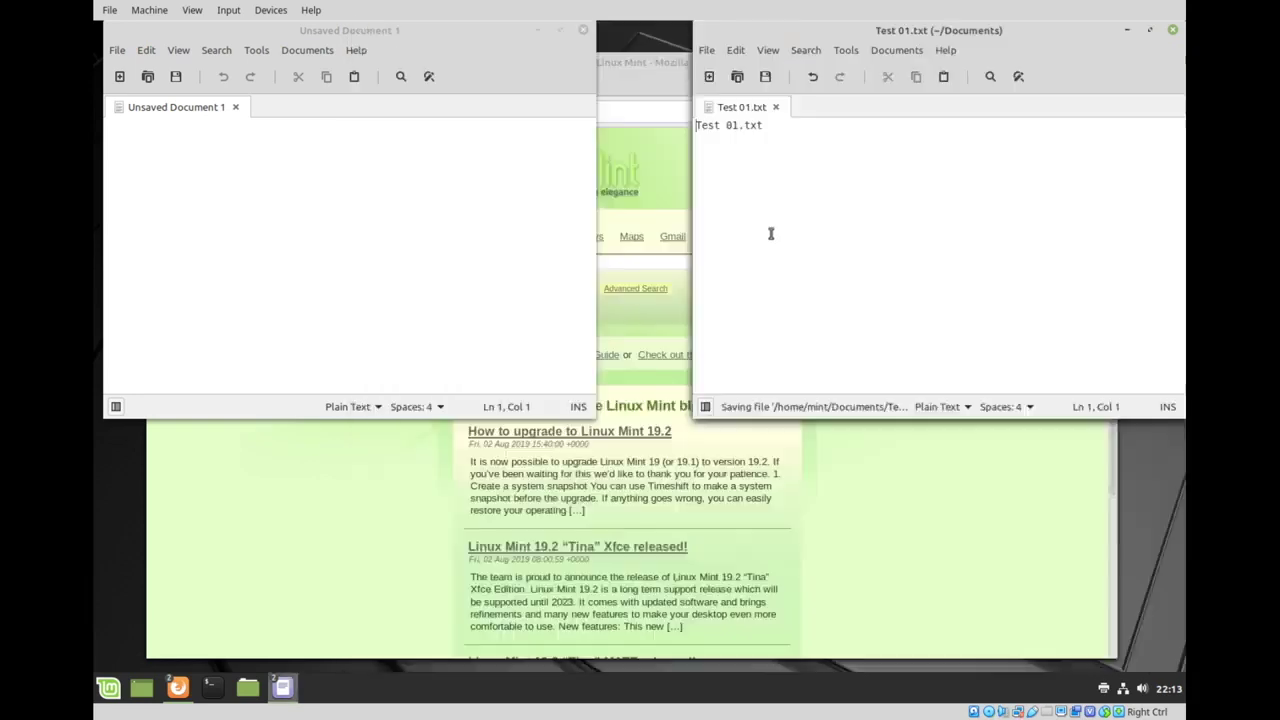
{"action": "left_click", "coordinate": [245, 176]}
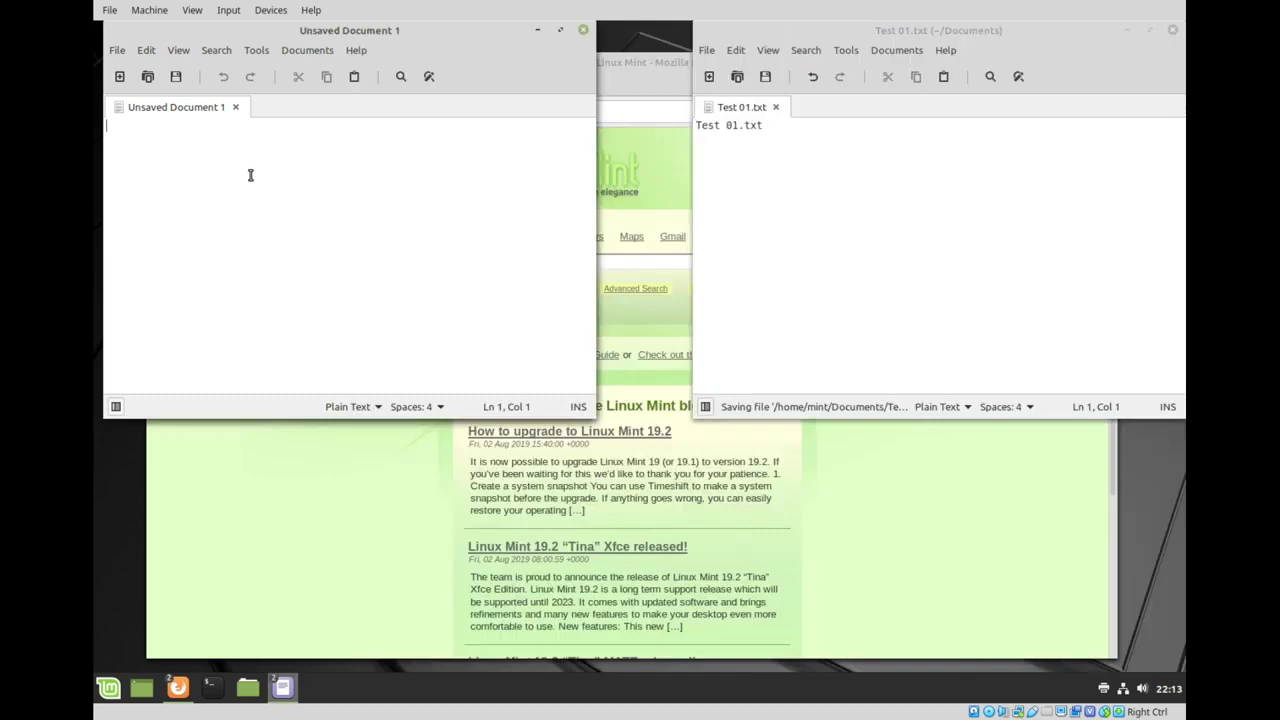
{"action": "type", "text": "VideoLi"}
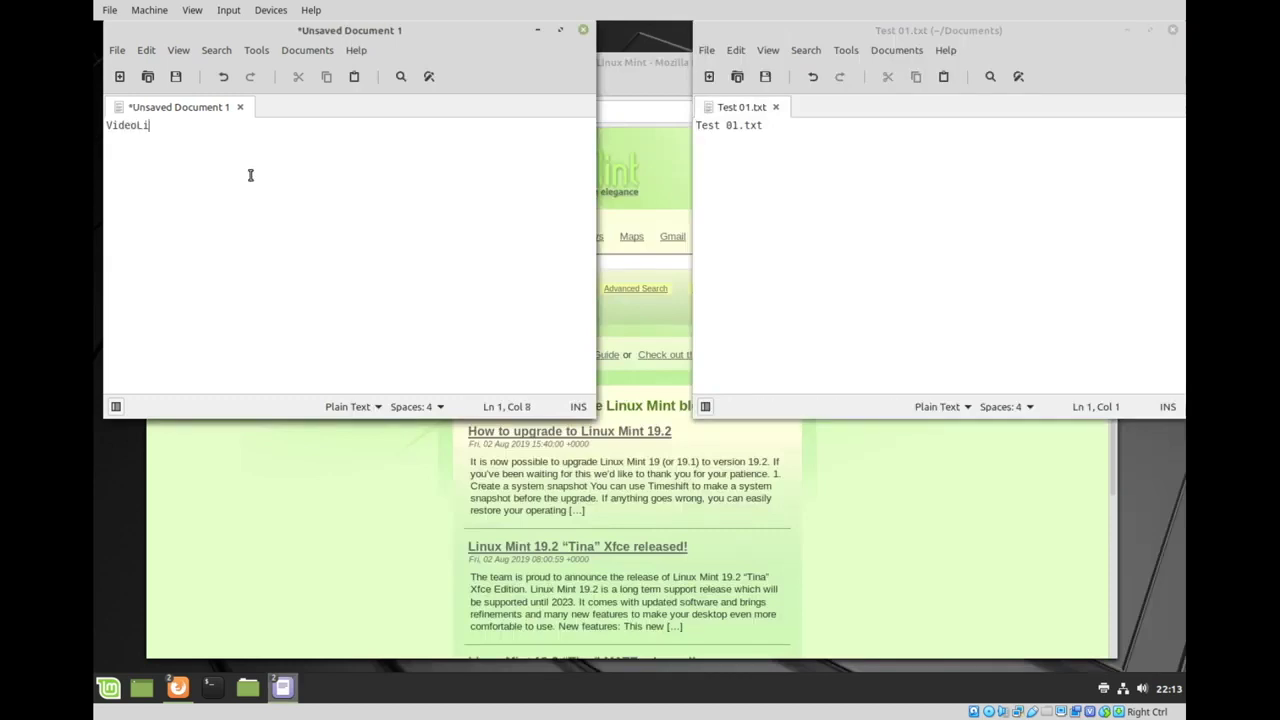
{"action": "type", "text": "st"}
- Save Document 1 as VideoList.txt in the Documents folder, then raise Firefox in front
{"action": "key", "text": "ctrl+a"}
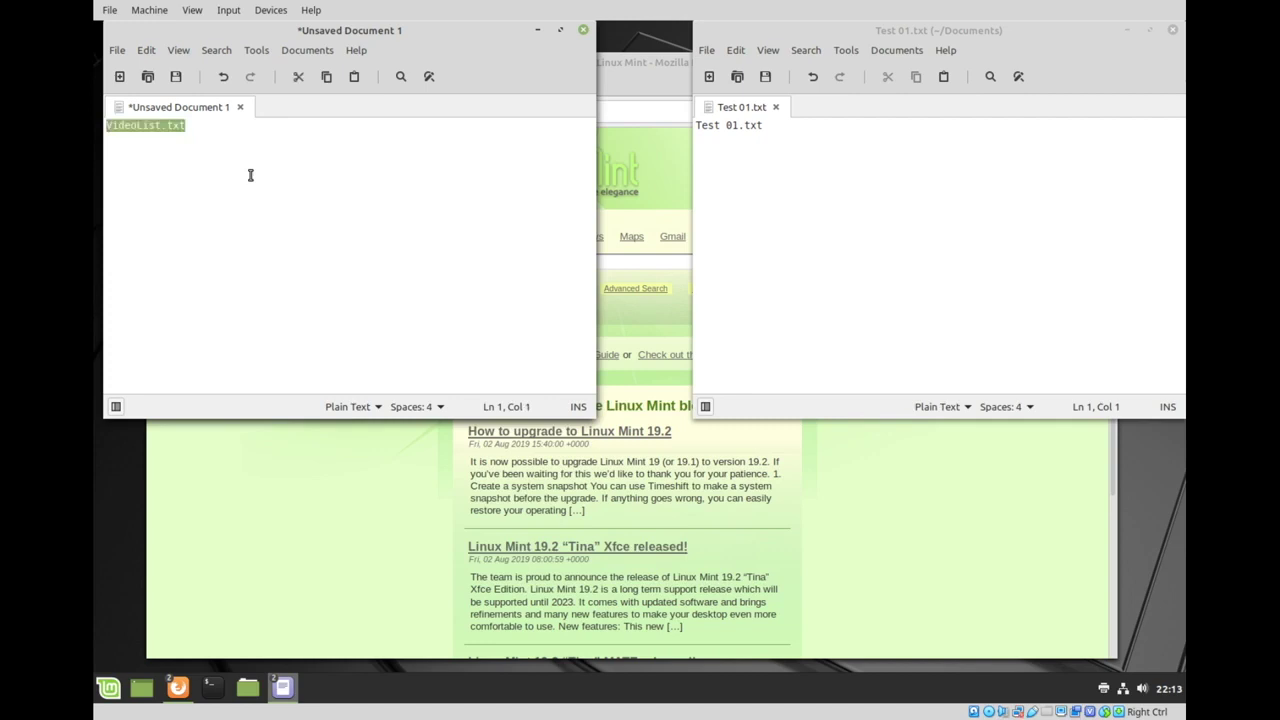
{"action": "left_click", "coordinate": [191, 150]}
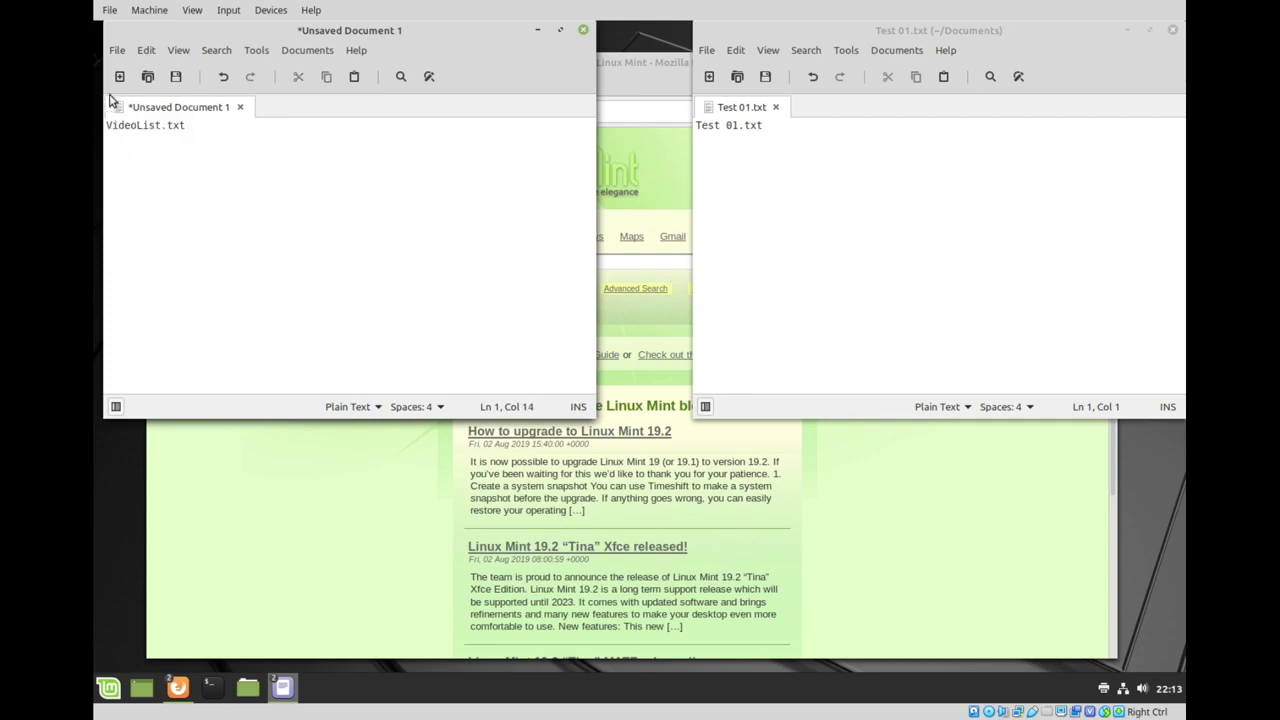
{"action": "left_click", "coordinate": [117, 50]}
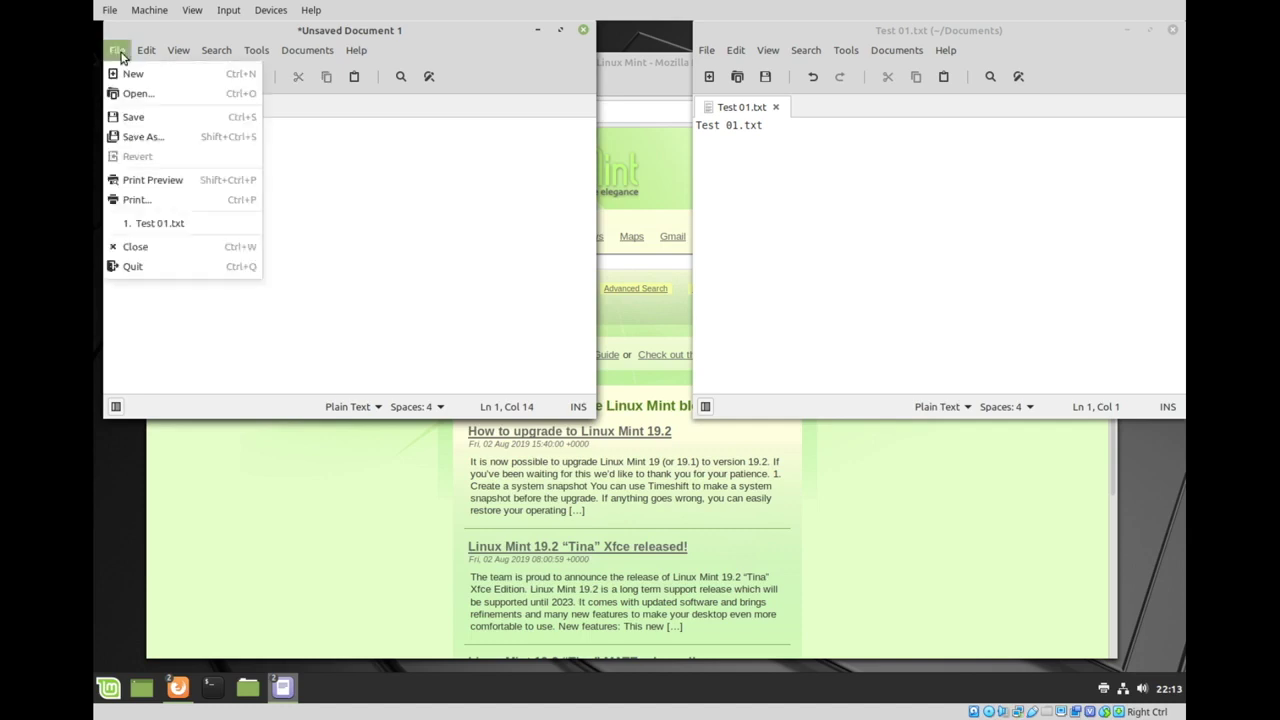
{"action": "left_click", "coordinate": [138, 138]}
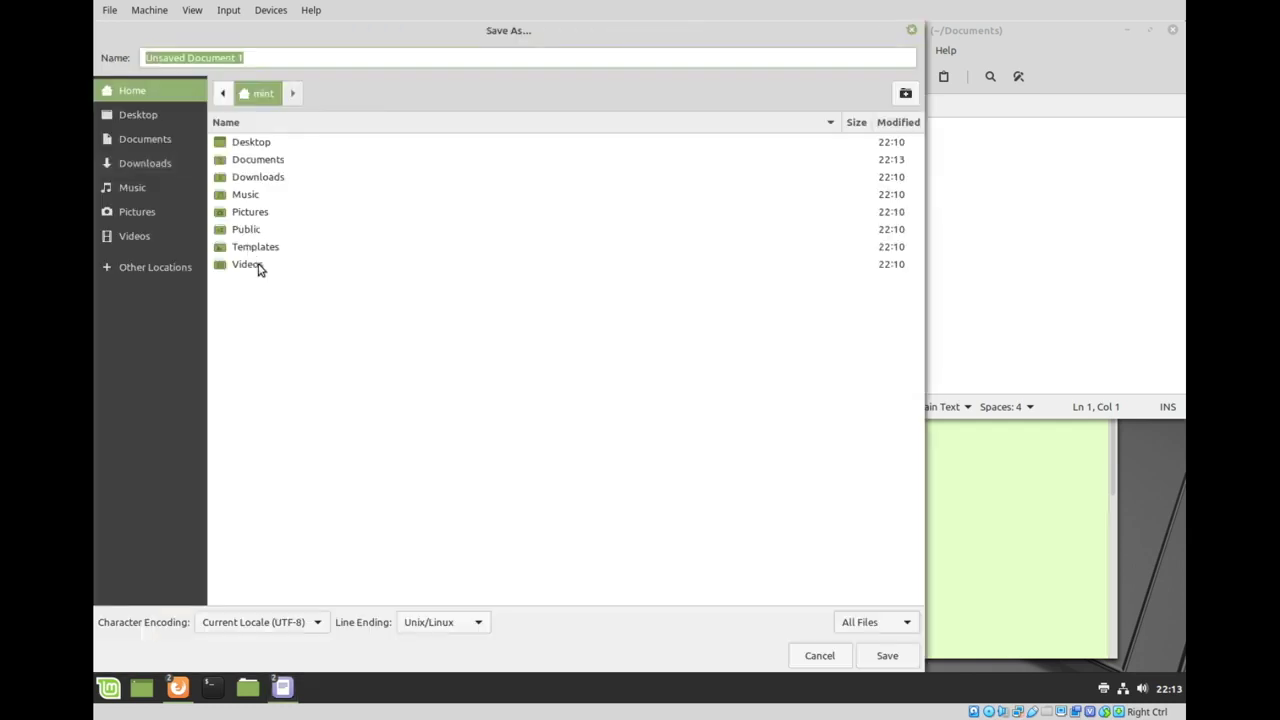
{"action": "key", "text": "End"}
{"action": "left_click", "coordinate": [255, 162]}
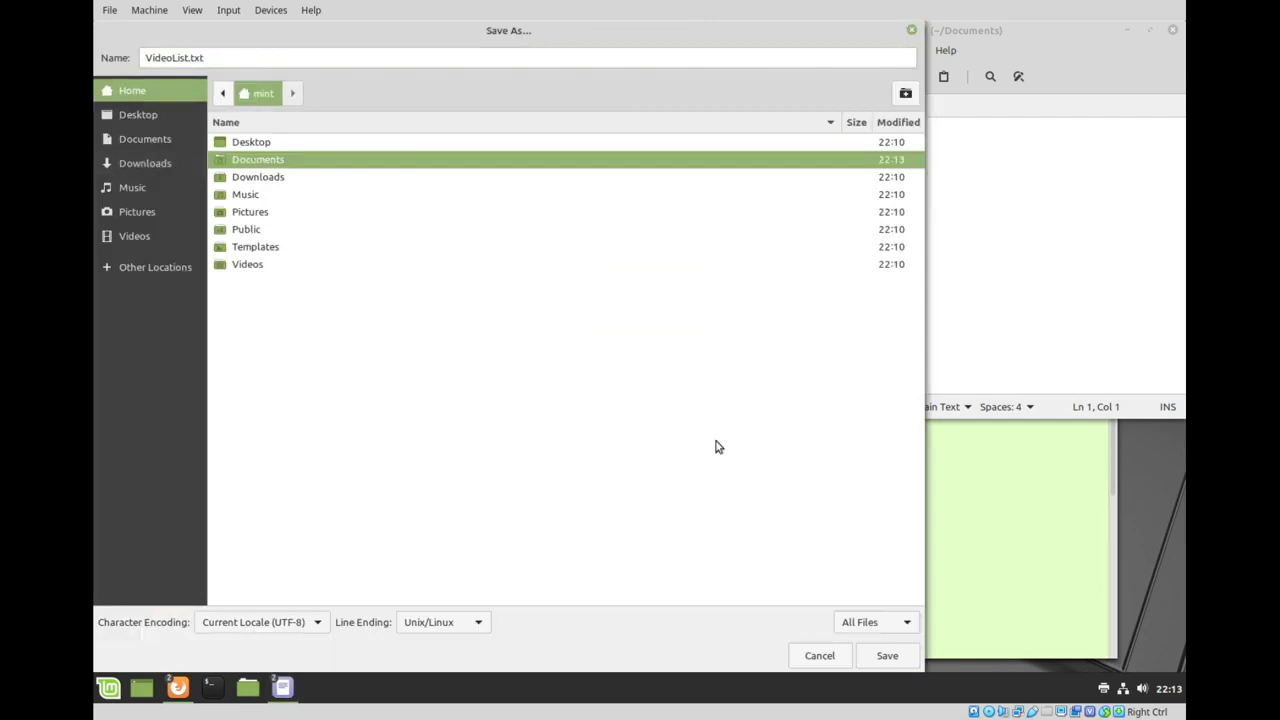
{"action": "left_click", "coordinate": [885, 655]}
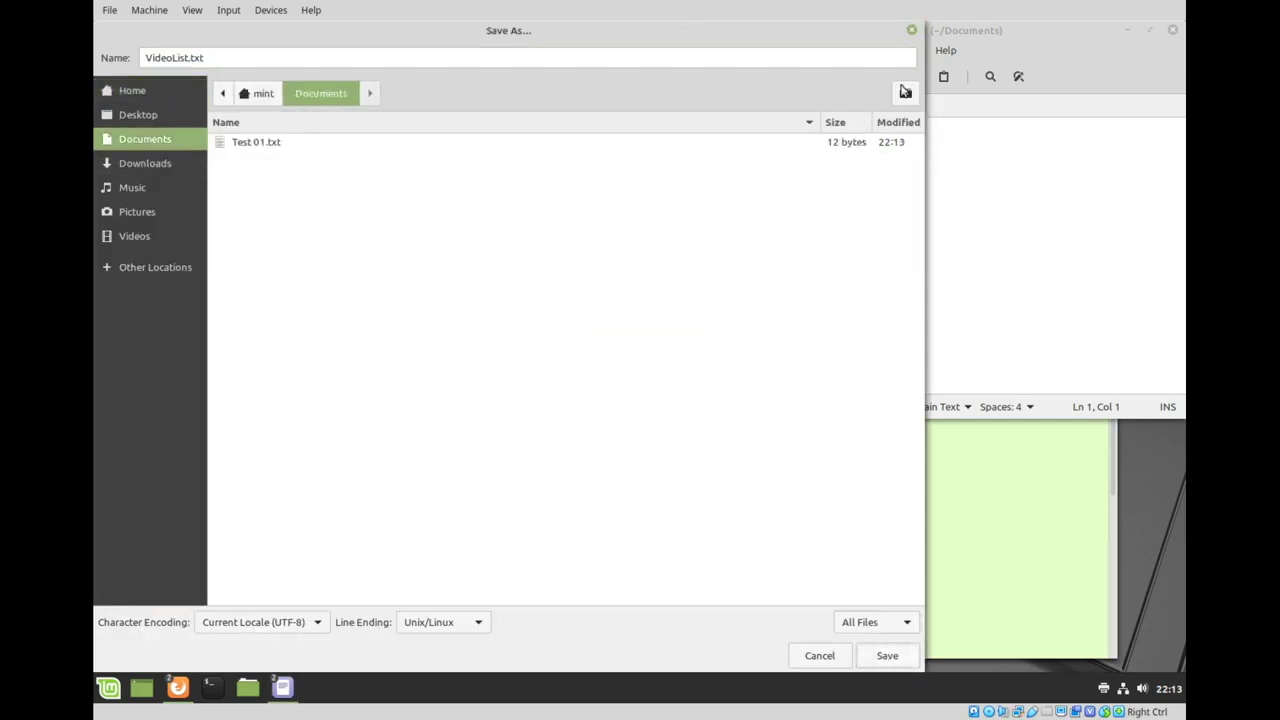
{"action": "left_click", "coordinate": [889, 656]}
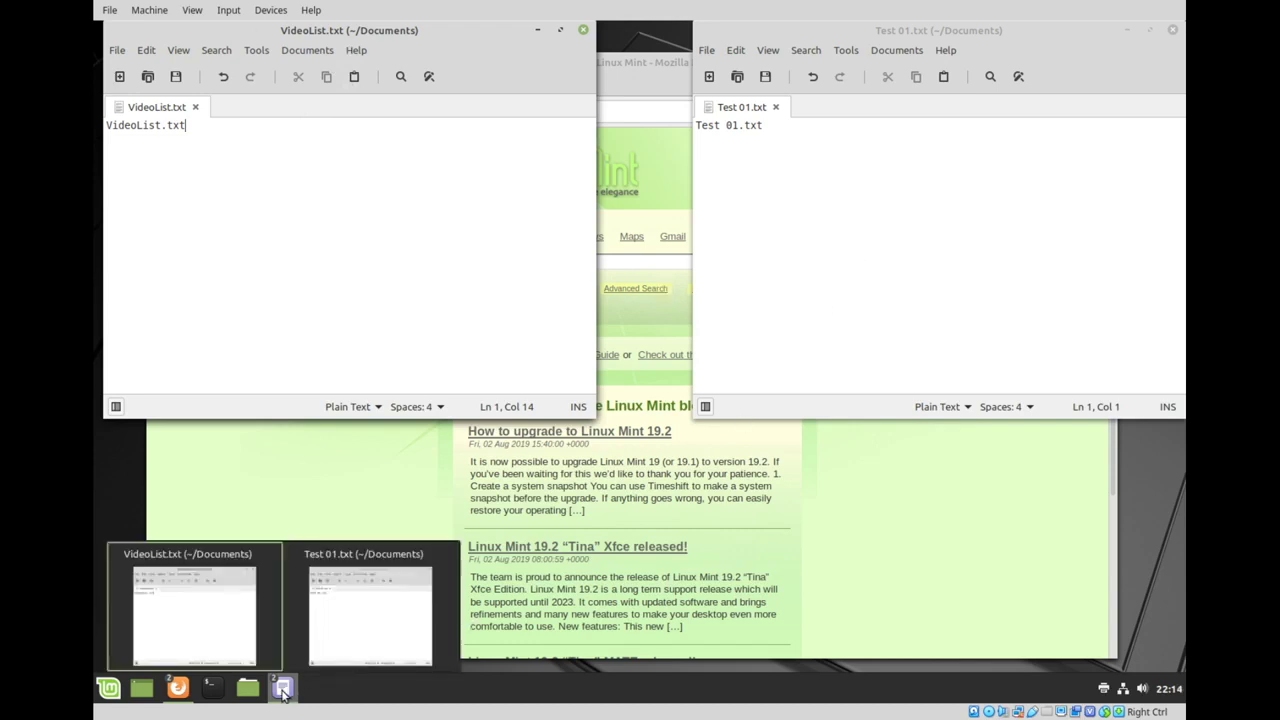
{"action": "left_click", "coordinate": [991, 574]}
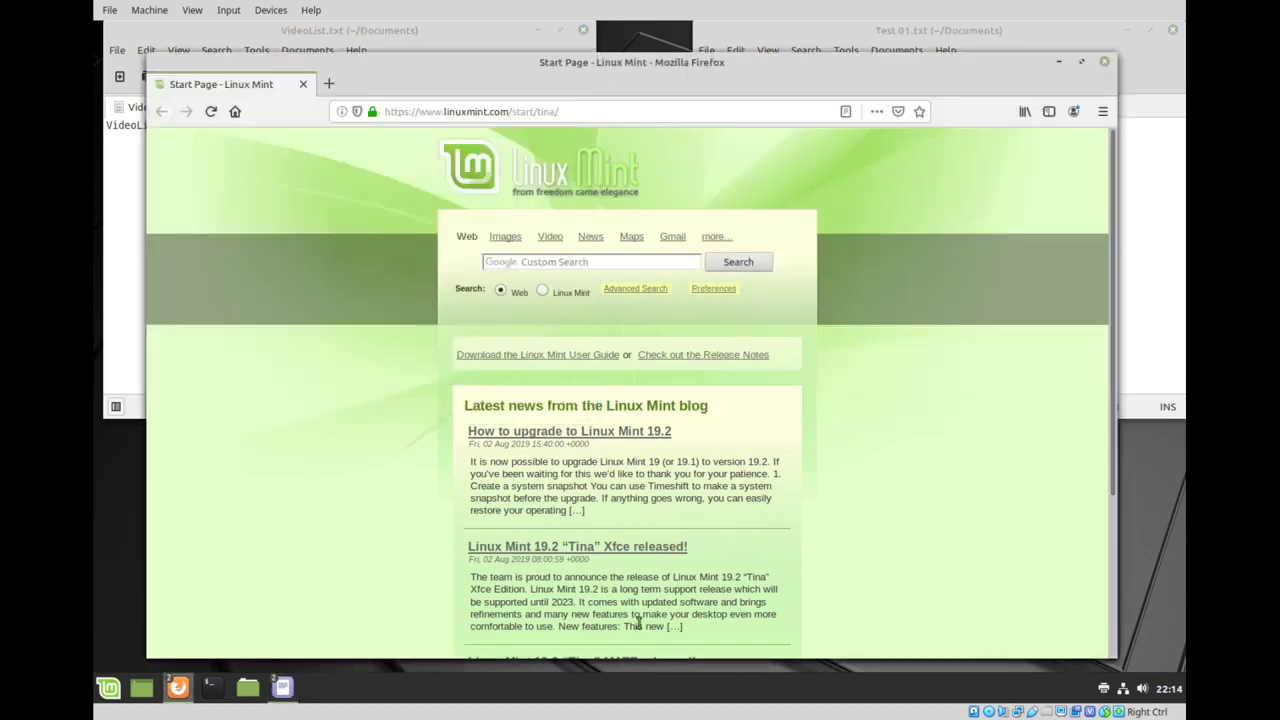
- Minimize both editor windows and open new Firefox windows from the panel icon's menu
{"action": "left_click", "coordinate": [1127, 30]}
{"action": "left_click", "coordinate": [538, 31]}
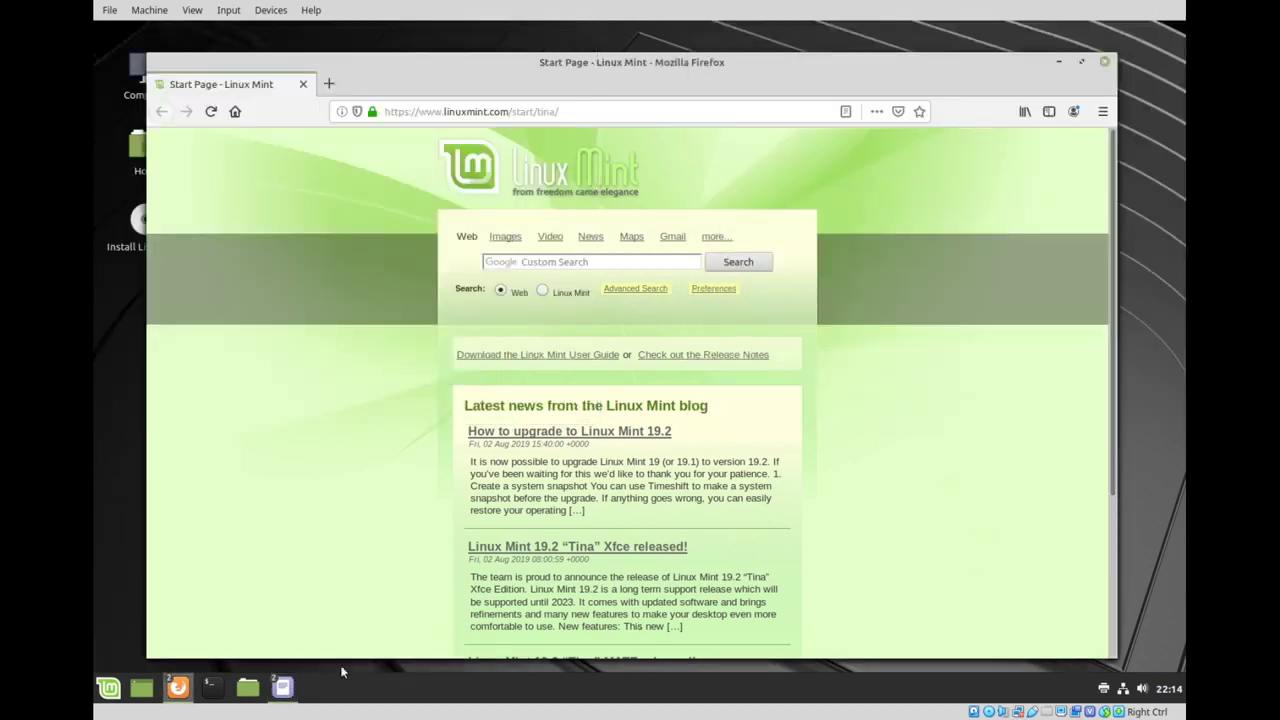
{"action": "left_click_drag", "start_coordinate": [366, 70], "coordinate": [462, 80]}
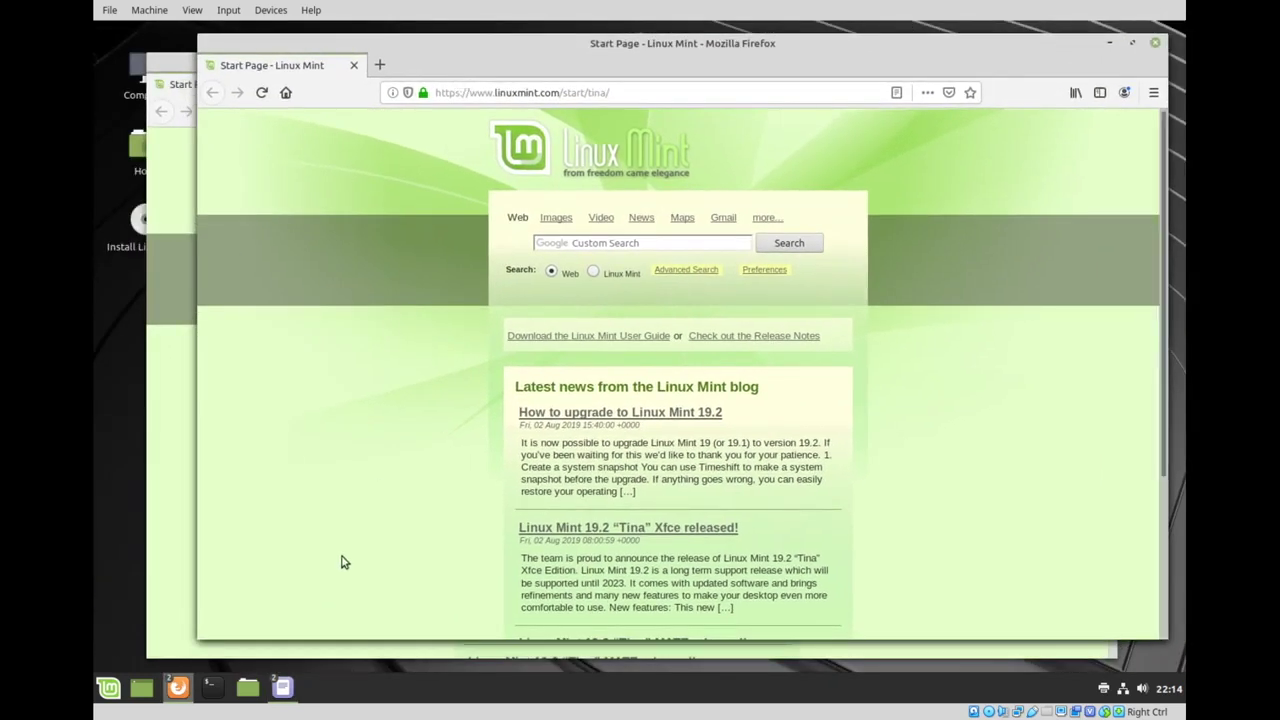
{"action": "right_click", "coordinate": [177, 690]}
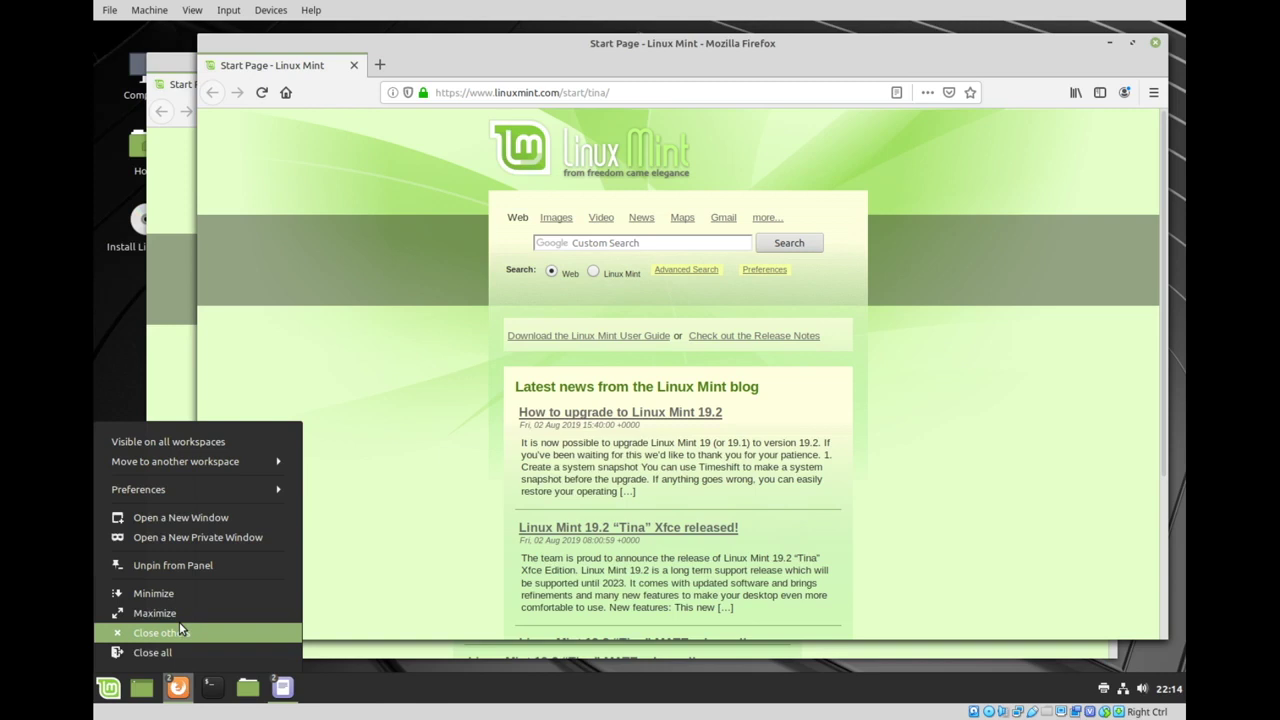
{"action": "left_click", "coordinate": [330, 382]}
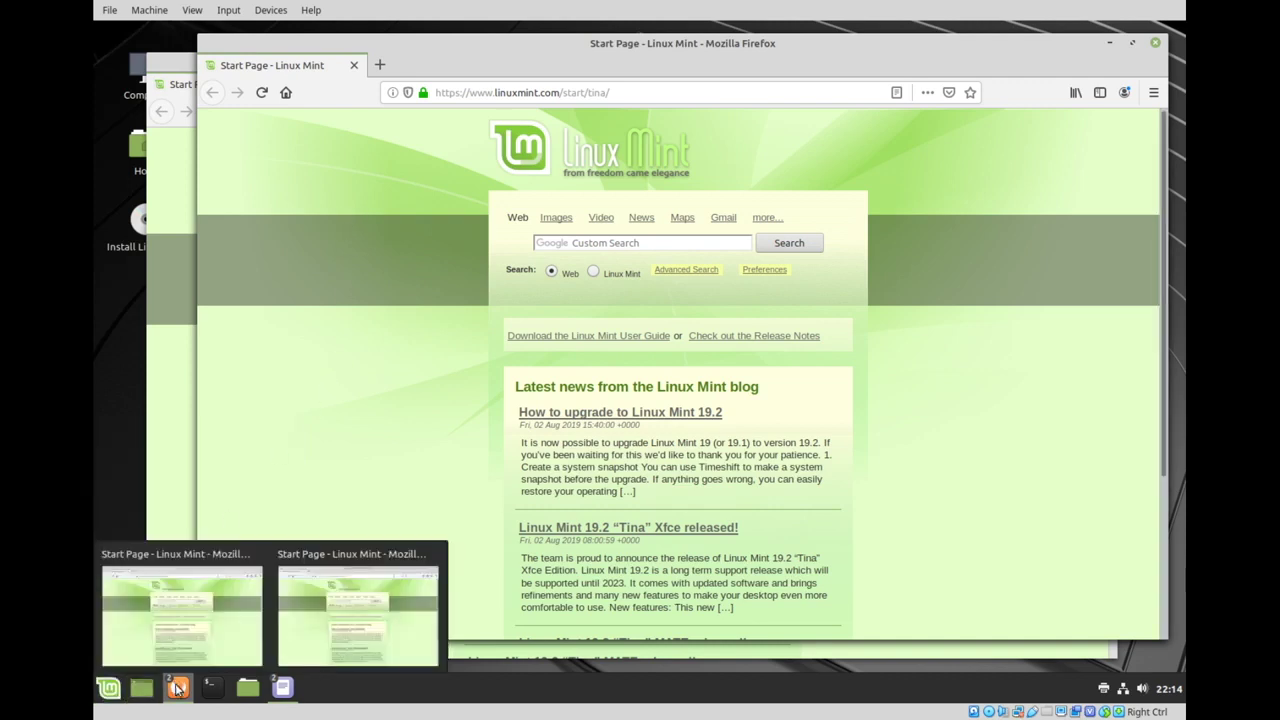
{"action": "right_click", "coordinate": [177, 688]}
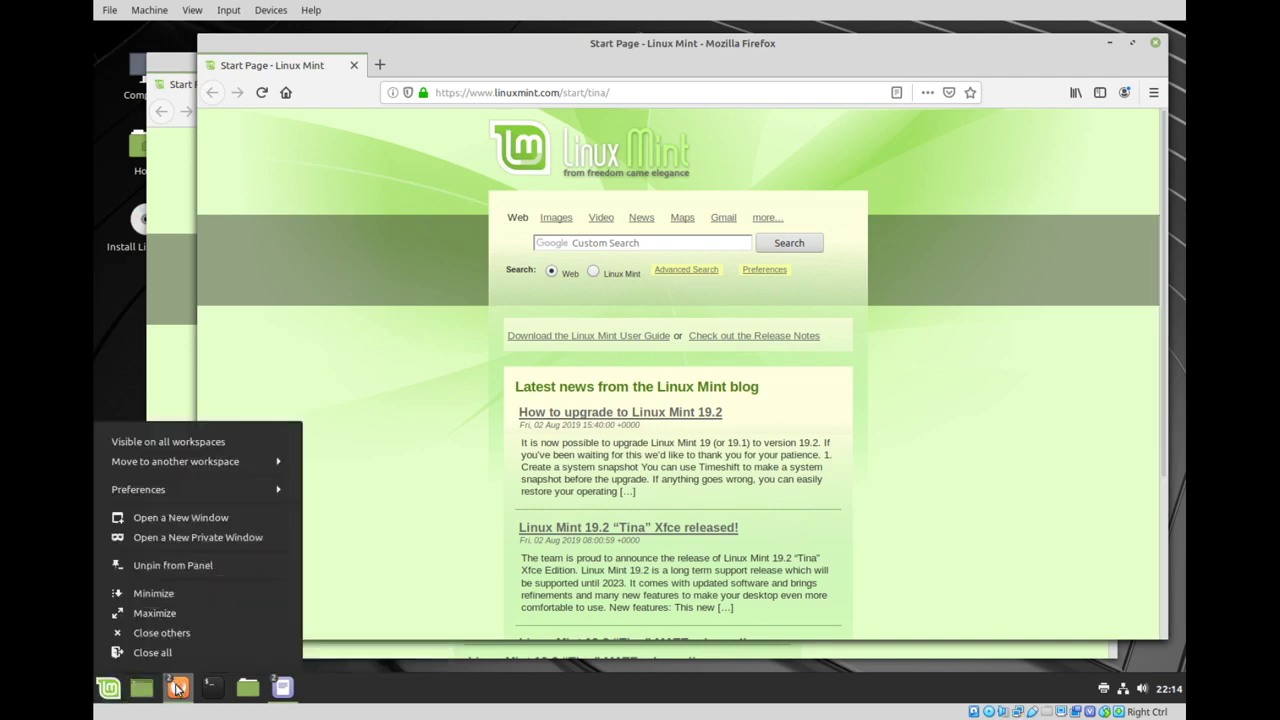
{"action": "left_click", "coordinate": [213, 521]}
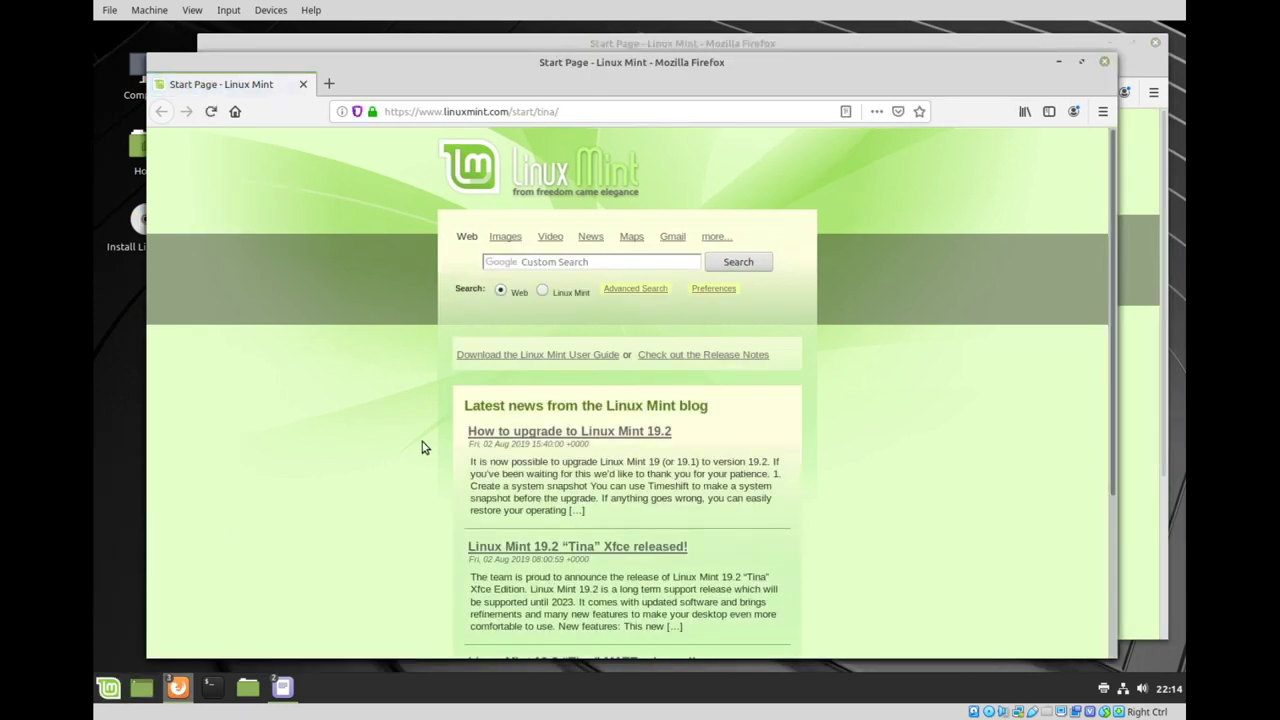
{"action": "right_click", "coordinate": [177, 688]}
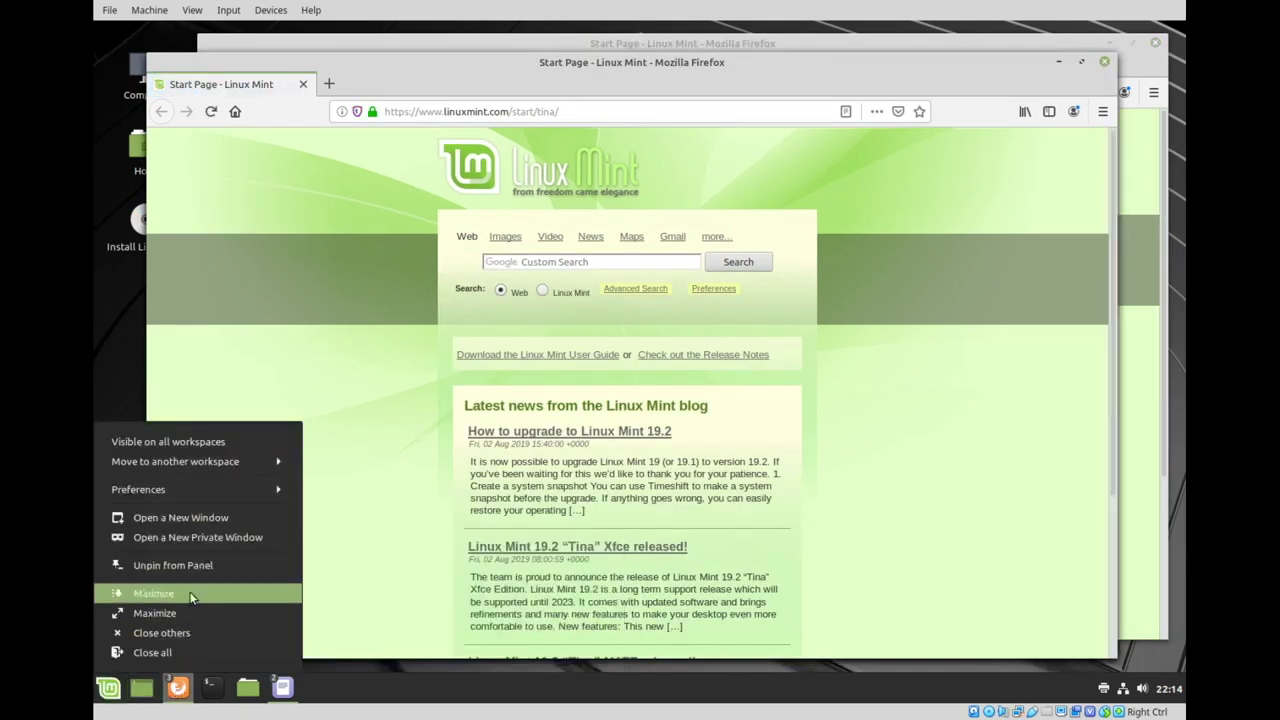
{"action": "left_click", "coordinate": [170, 521]}
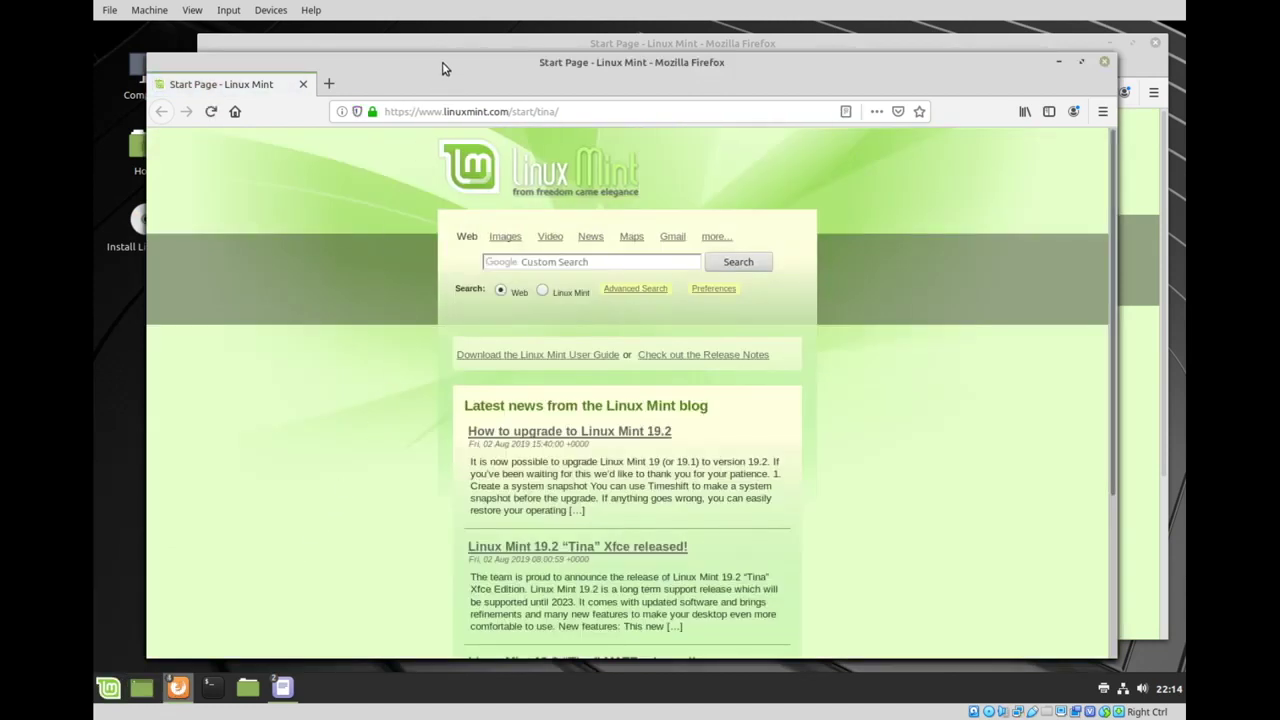
{"action": "mouse_move", "coordinate": [444, 68]}
{"action": "left_mouse_down"}
{"action": "mouse_move", "coordinate": [440, 258]}
{"action": "mouse_move", "coordinate": [442, 142]}
{"action": "mouse_move", "coordinate": [413, 42]}
{"action": "mouse_move", "coordinate": [449, 76]}
{"action": "mouse_move", "coordinate": [441, 63]}
{"action": "left_mouse_up"}
- Bring the VideoList.txt editor window back in front from the Xed panel previews
{"action": "mouse_move", "coordinate": [182, 688]}
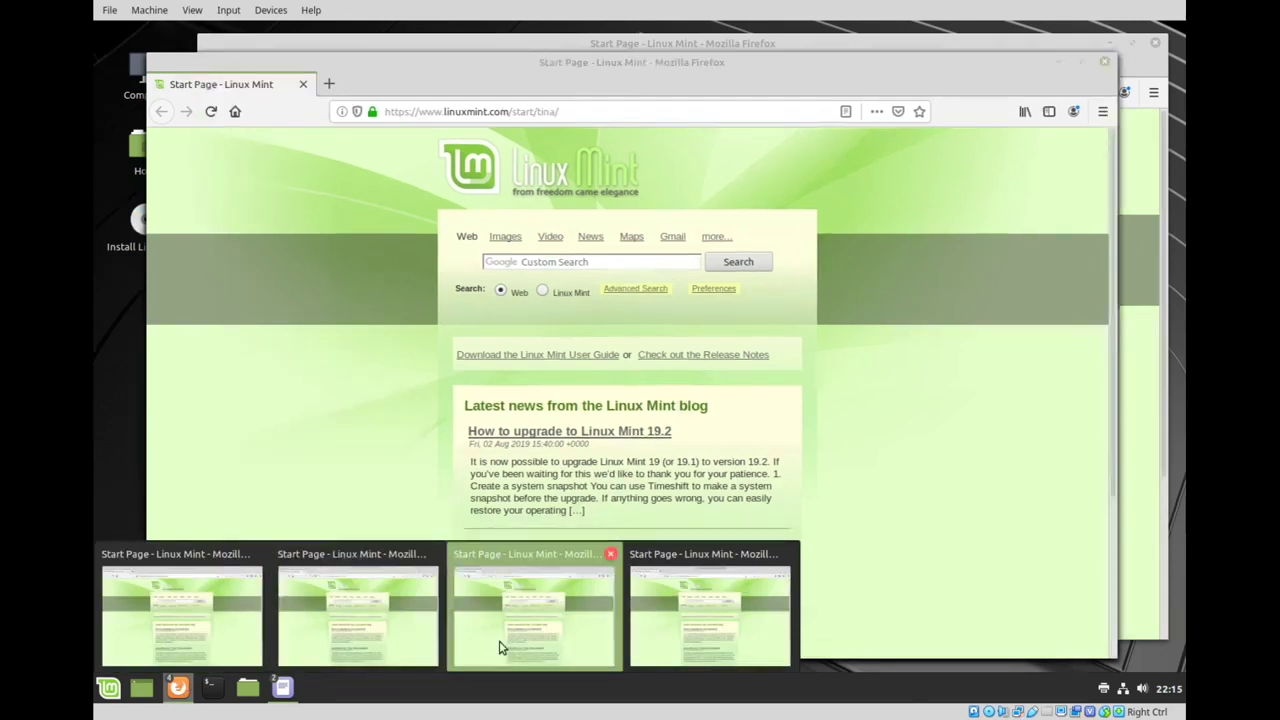
{"action": "left_click", "coordinate": [670, 647]}
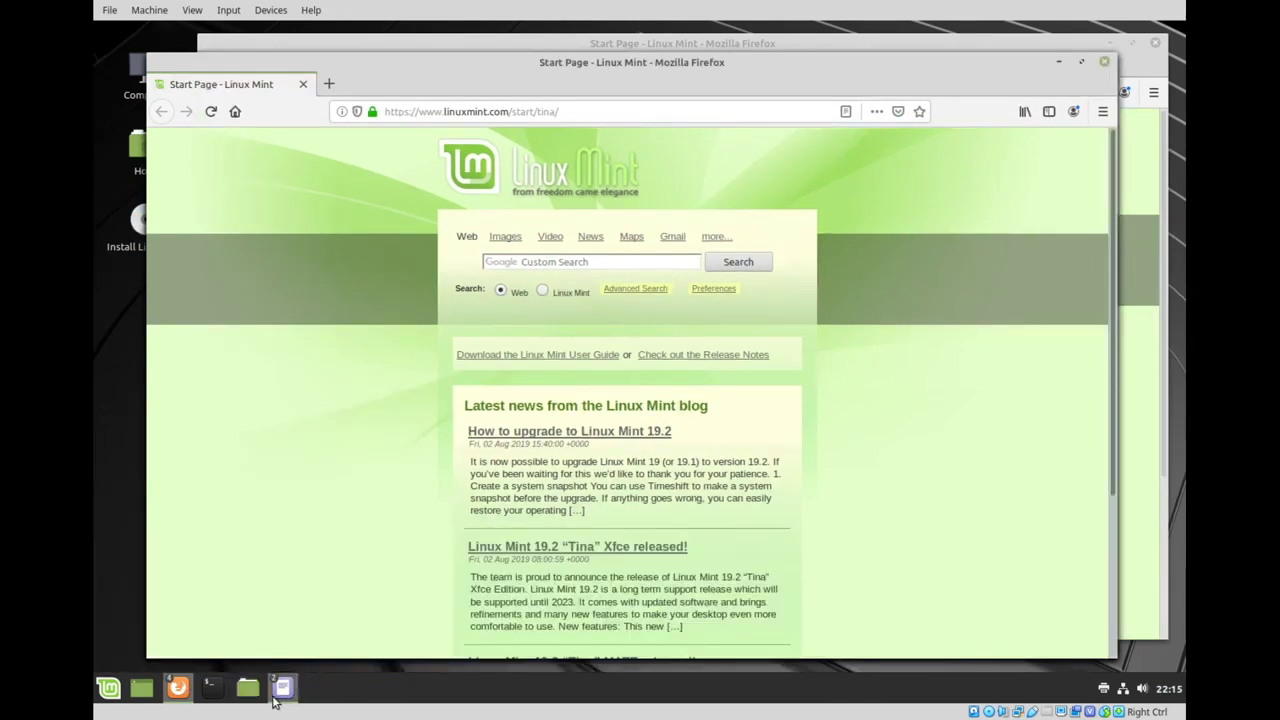
{"action": "mouse_move", "coordinate": [280, 691]}
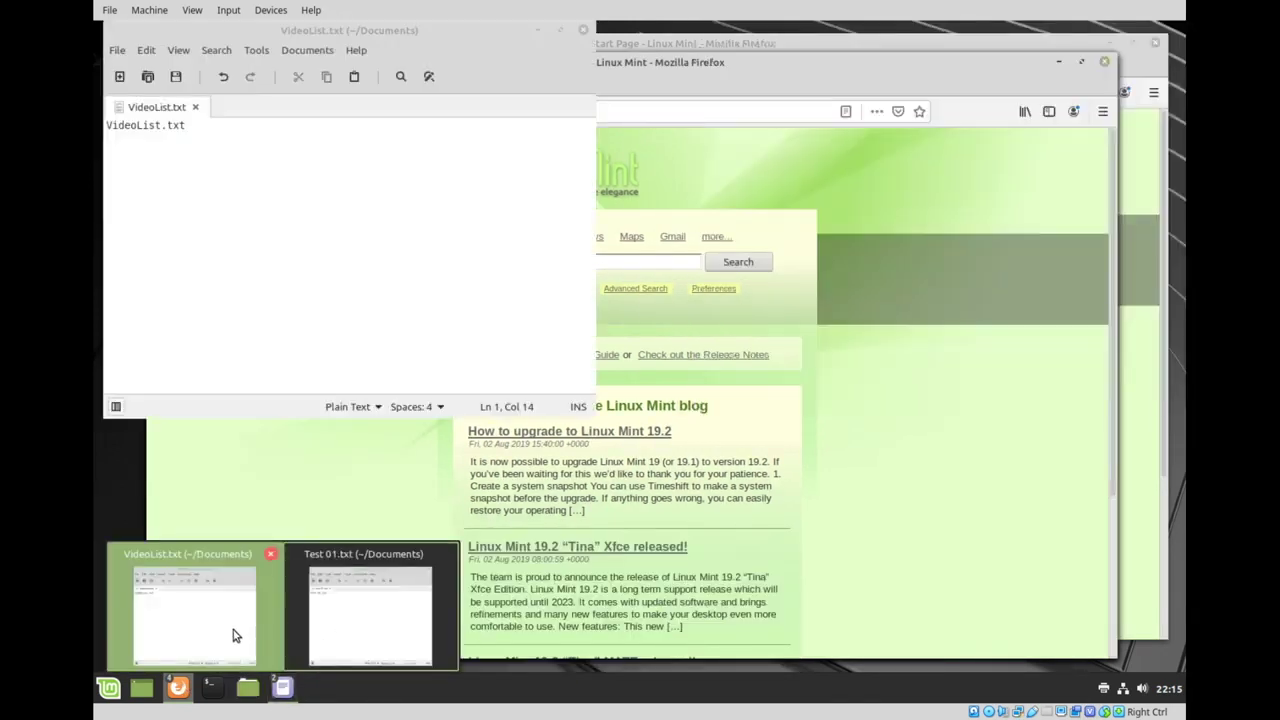
{"action": "left_click", "coordinate": [234, 629]}
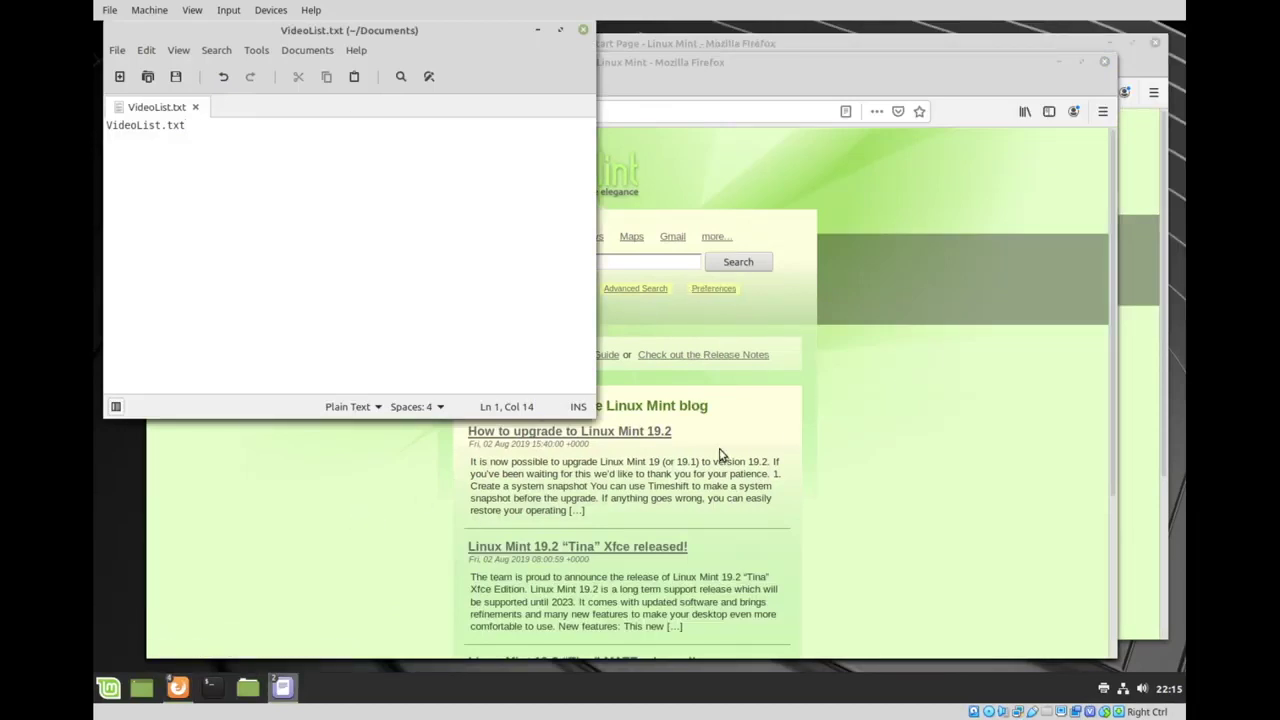
{"action": "left_click", "coordinate": [107, 689]}
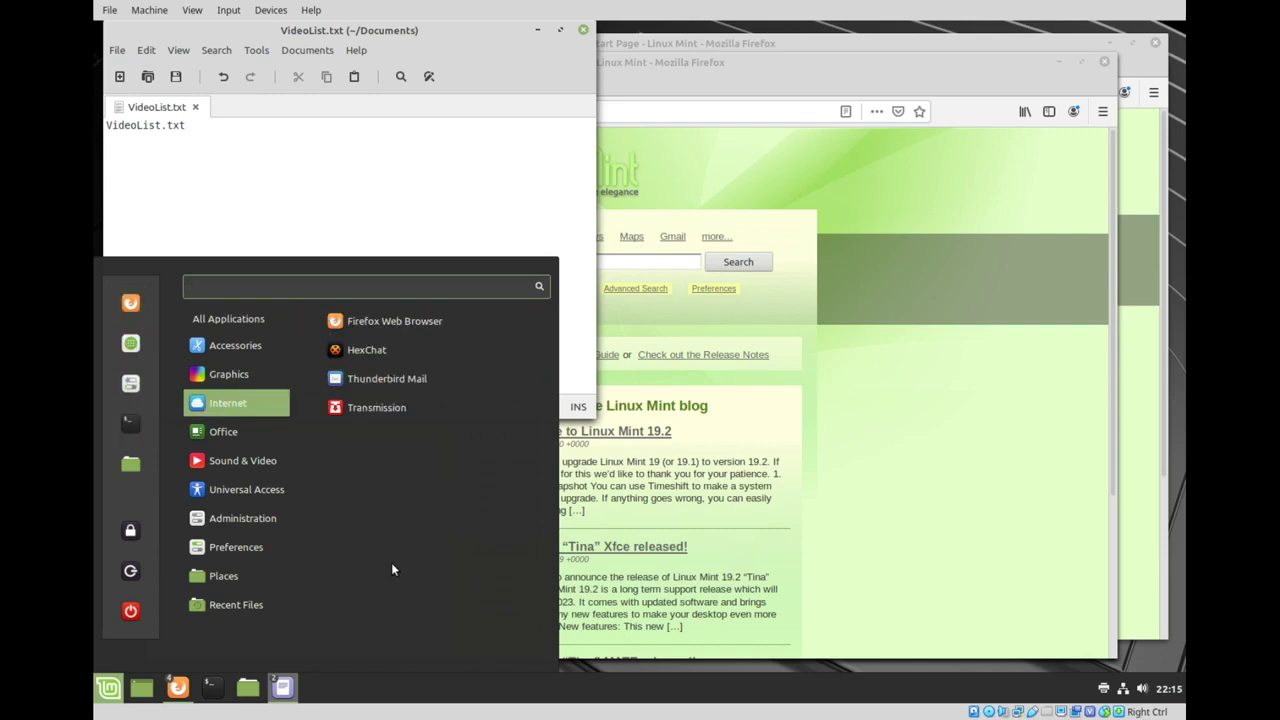
- Launch the Welcome Screen via menu search 'well', open First Steps, and apply the Traditional layout
{"action": "type", "text": "well"}
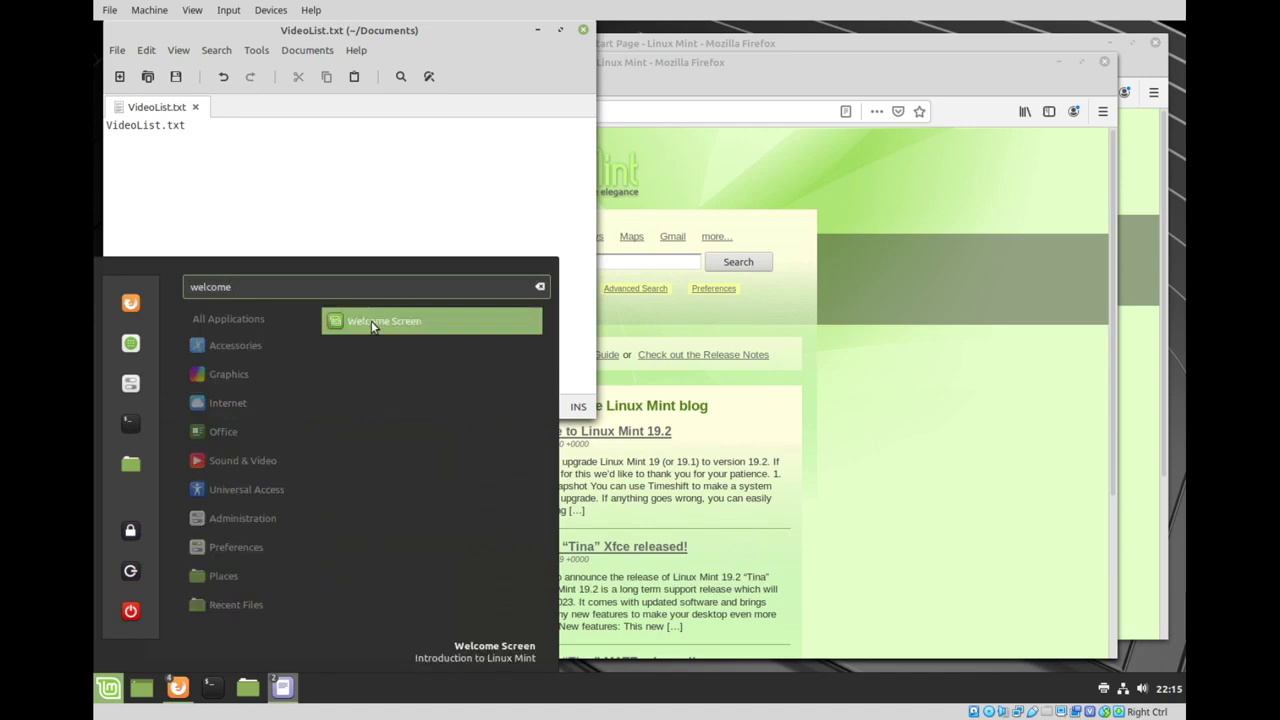
{"action": "key", "text": "Escape"}
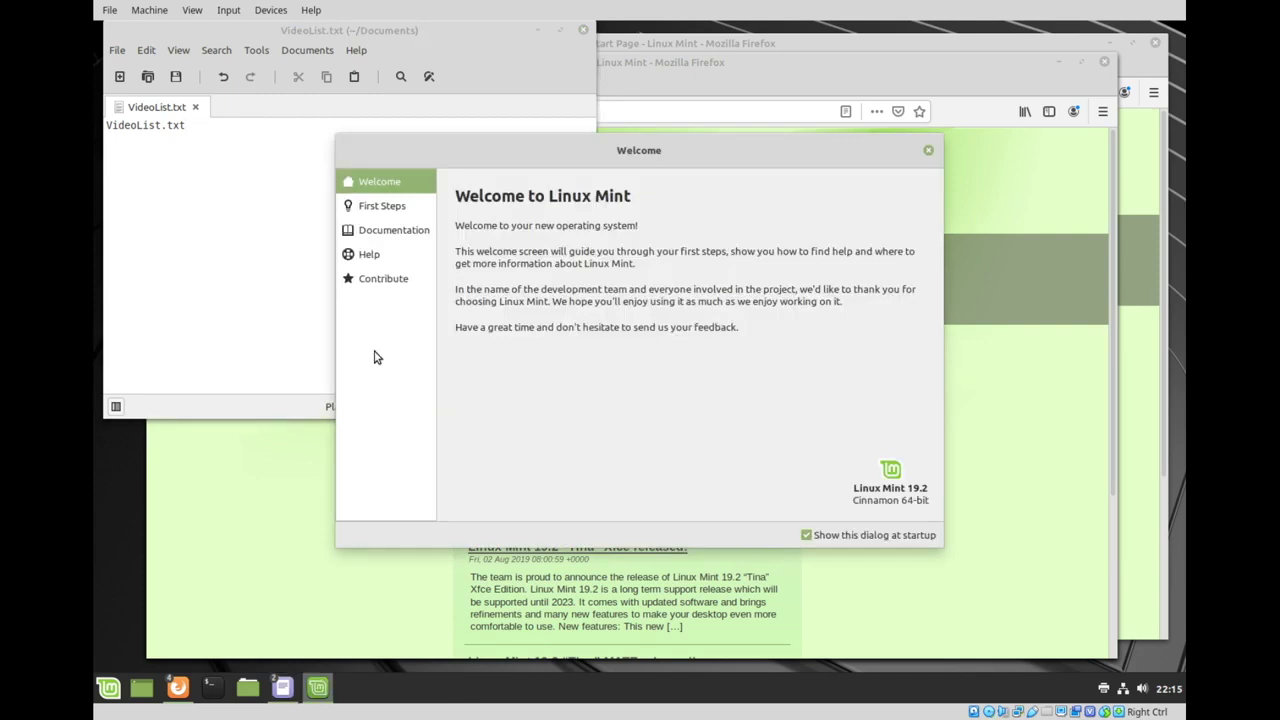
{"action": "left_click", "coordinate": [395, 210]}
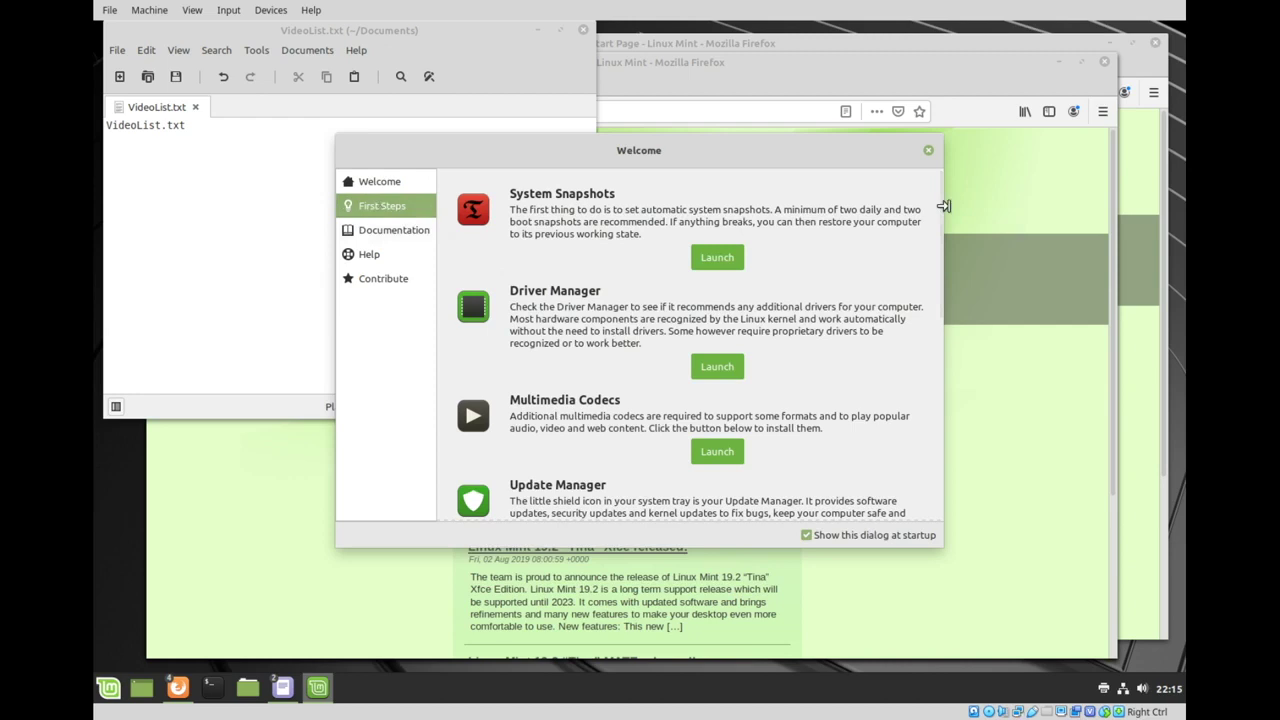
{"action": "left_click_drag", "start_coordinate": [936, 225], "coordinate": [918, 388]}
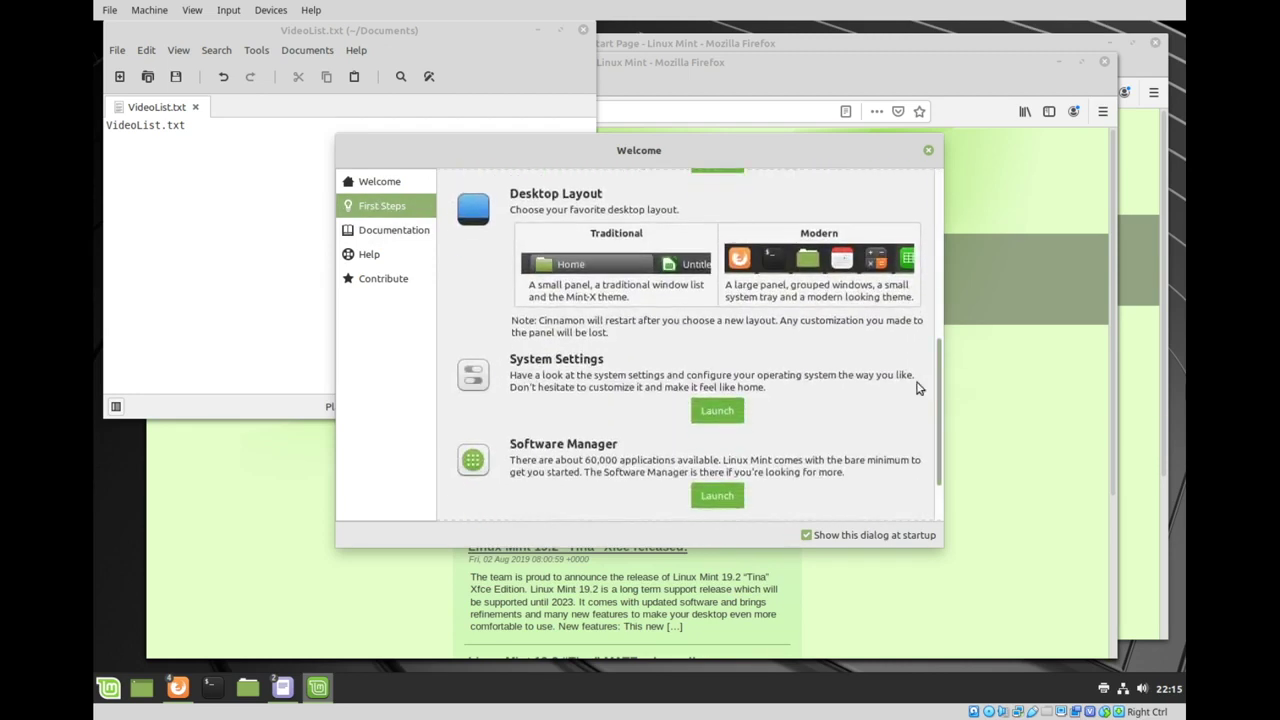
{"action": "left_click", "coordinate": [587, 296]}
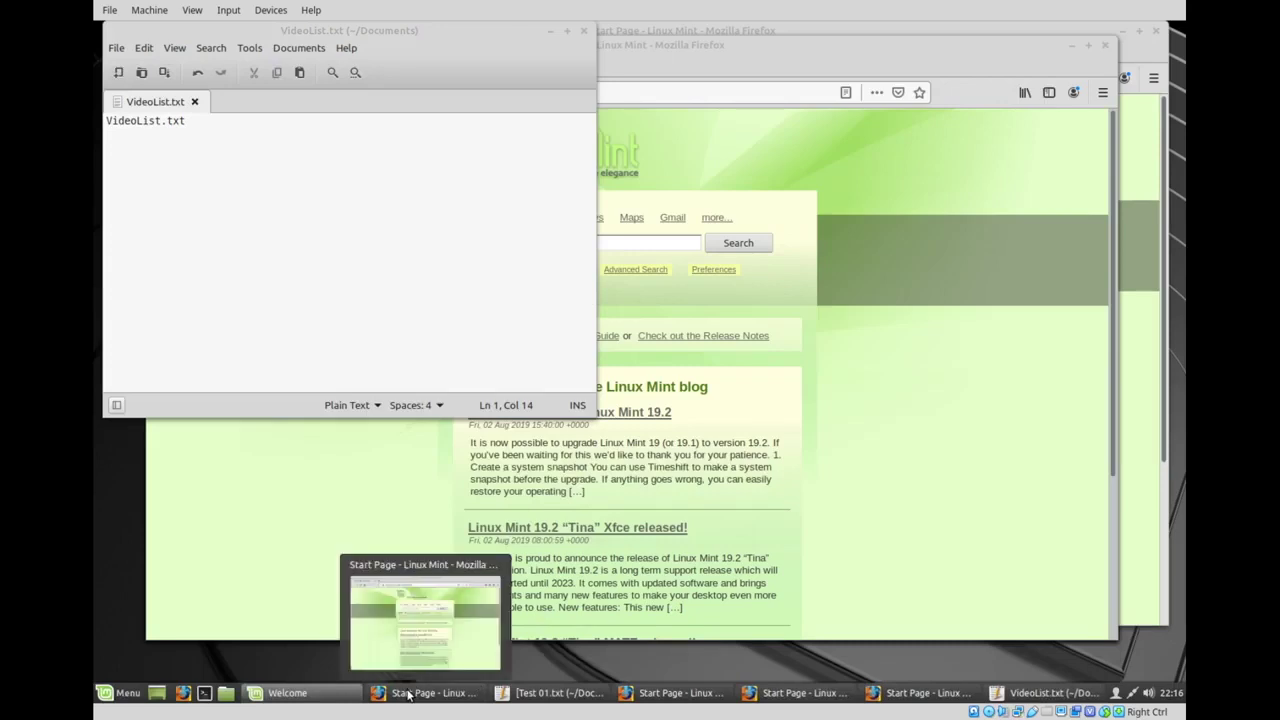
- Bring each Firefox window forward, open two new tabs, and raise both text editor windows
{"action": "mouse_move", "coordinate": [406, 700]}
{"action": "left_click", "coordinate": [406, 700]}
{"action": "left_click", "coordinate": [678, 700]}
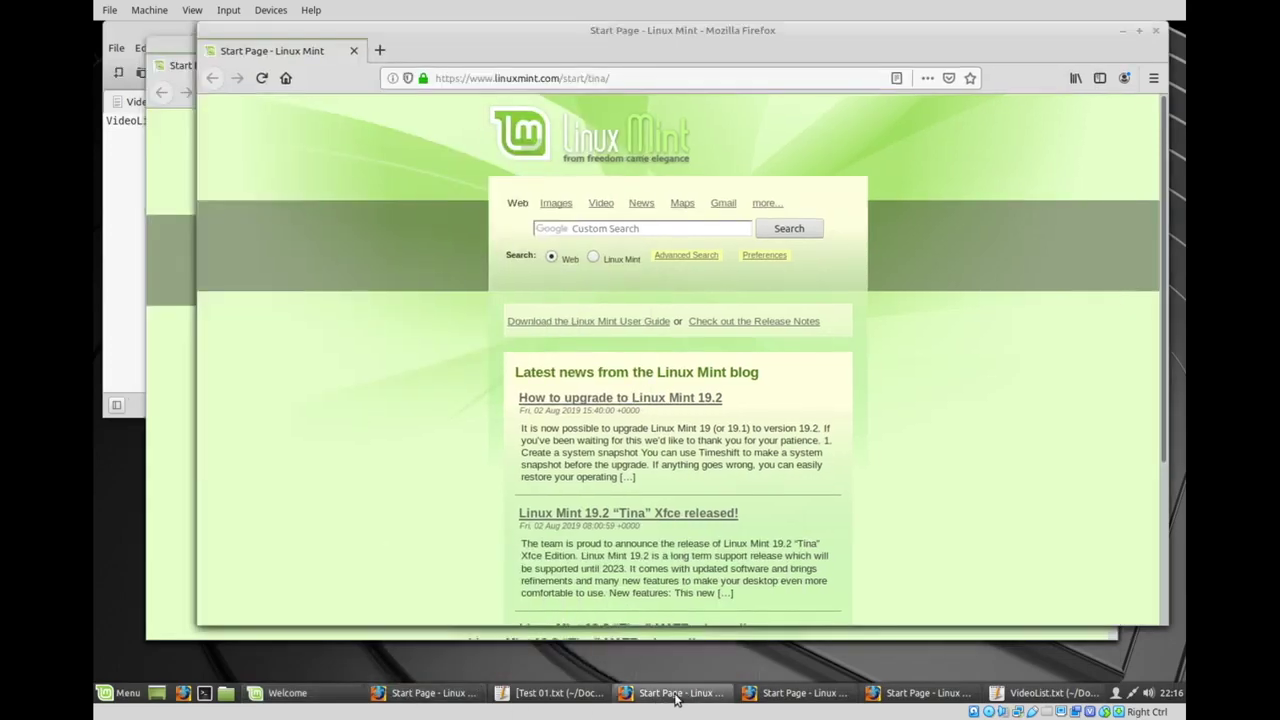
{"action": "left_click", "coordinate": [781, 700]}
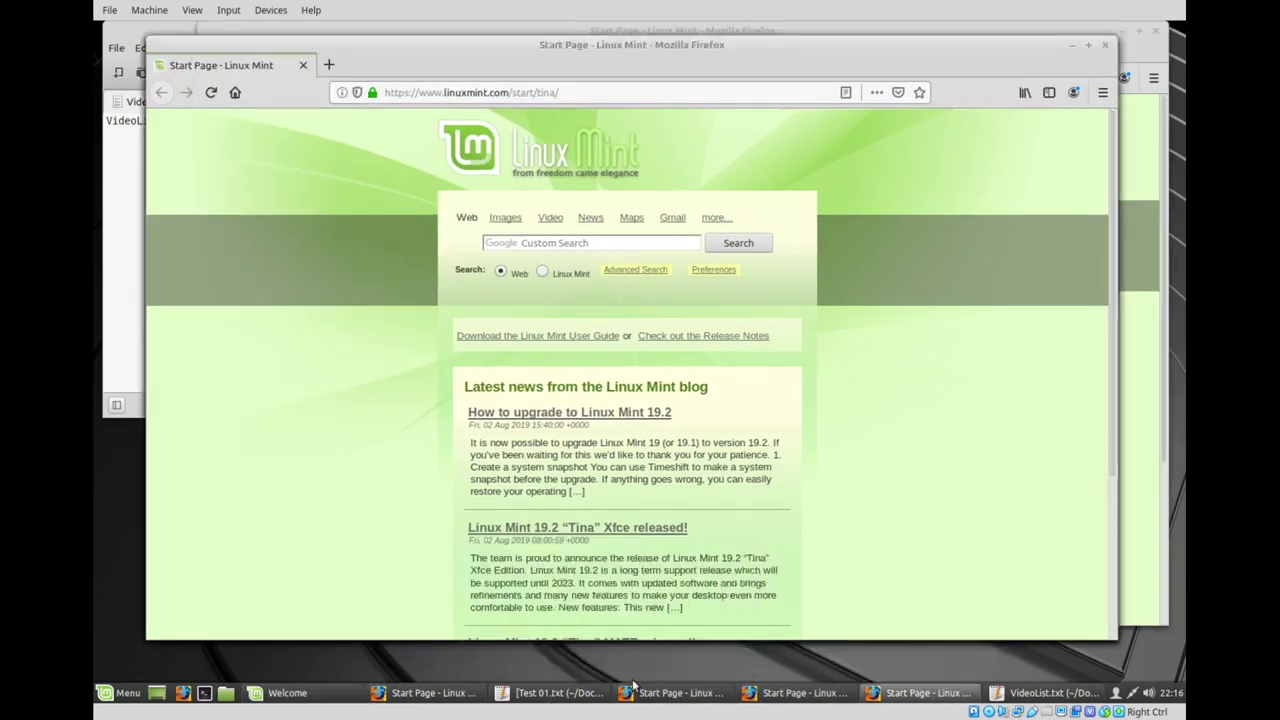
{"action": "left_click", "coordinate": [328, 64]}
{"action": "left_click", "coordinate": [476, 65]}
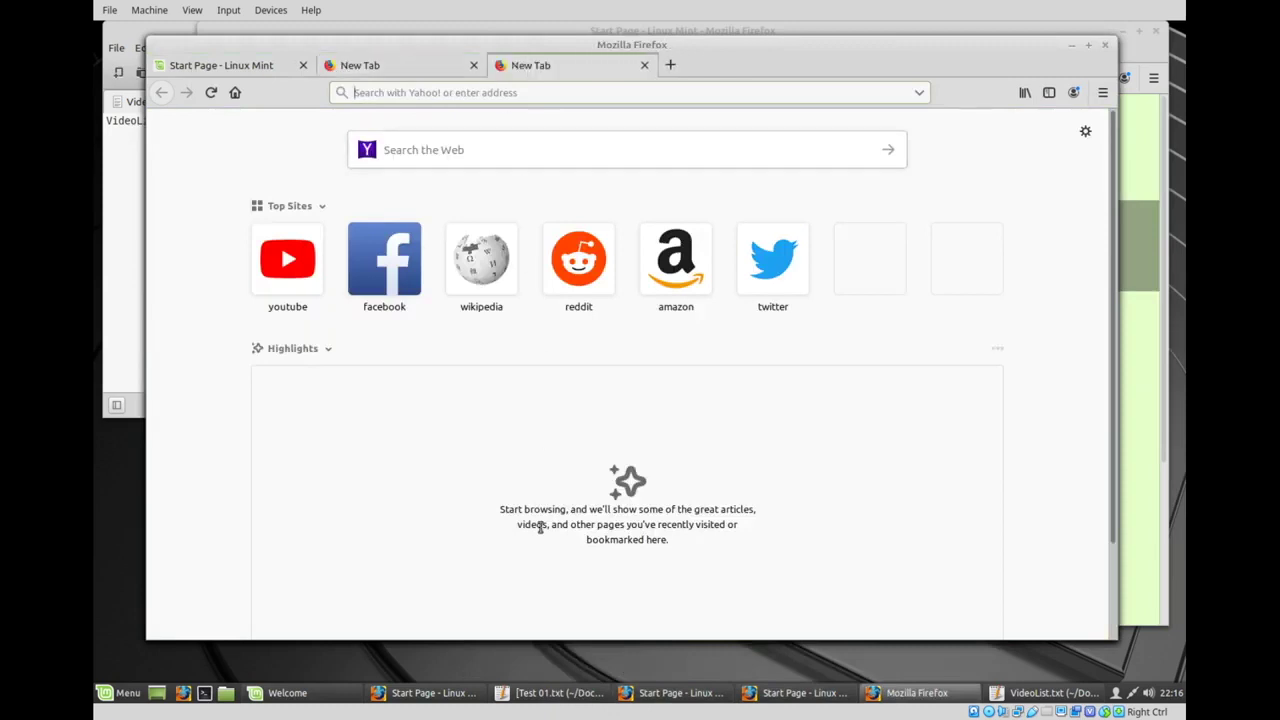
{"action": "left_click", "coordinate": [834, 696]}
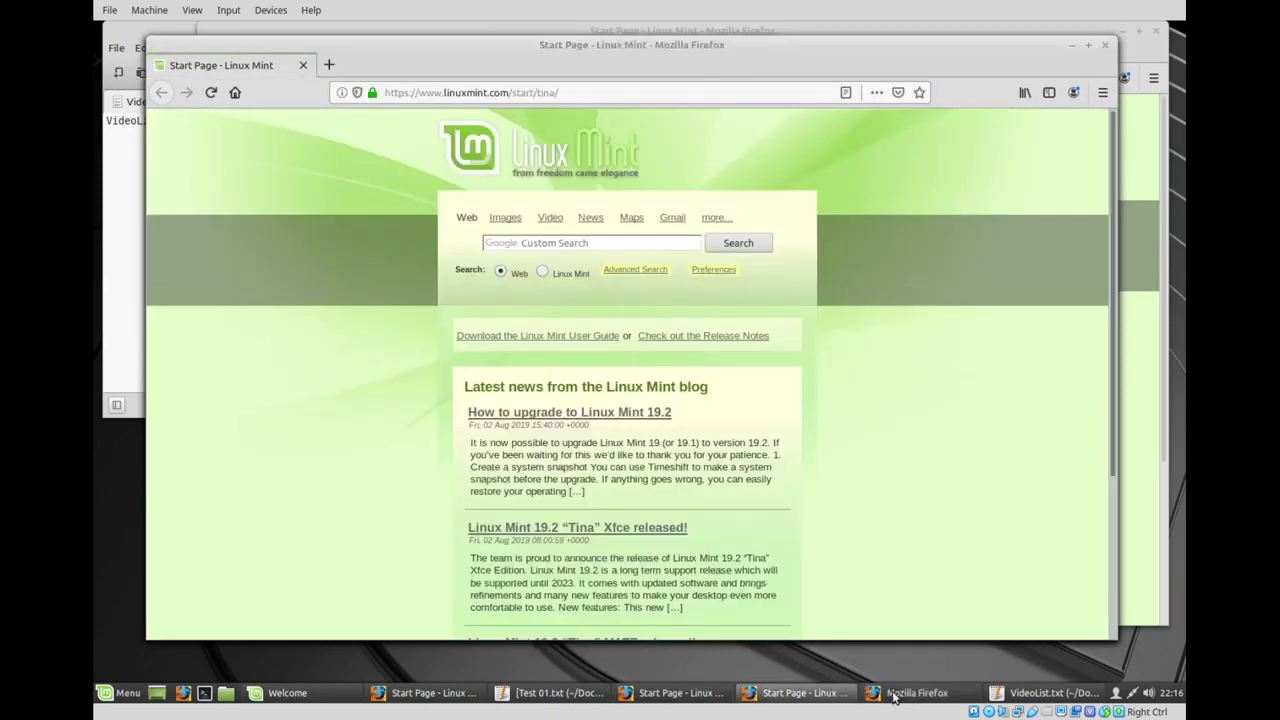
{"action": "left_click", "coordinate": [553, 694]}
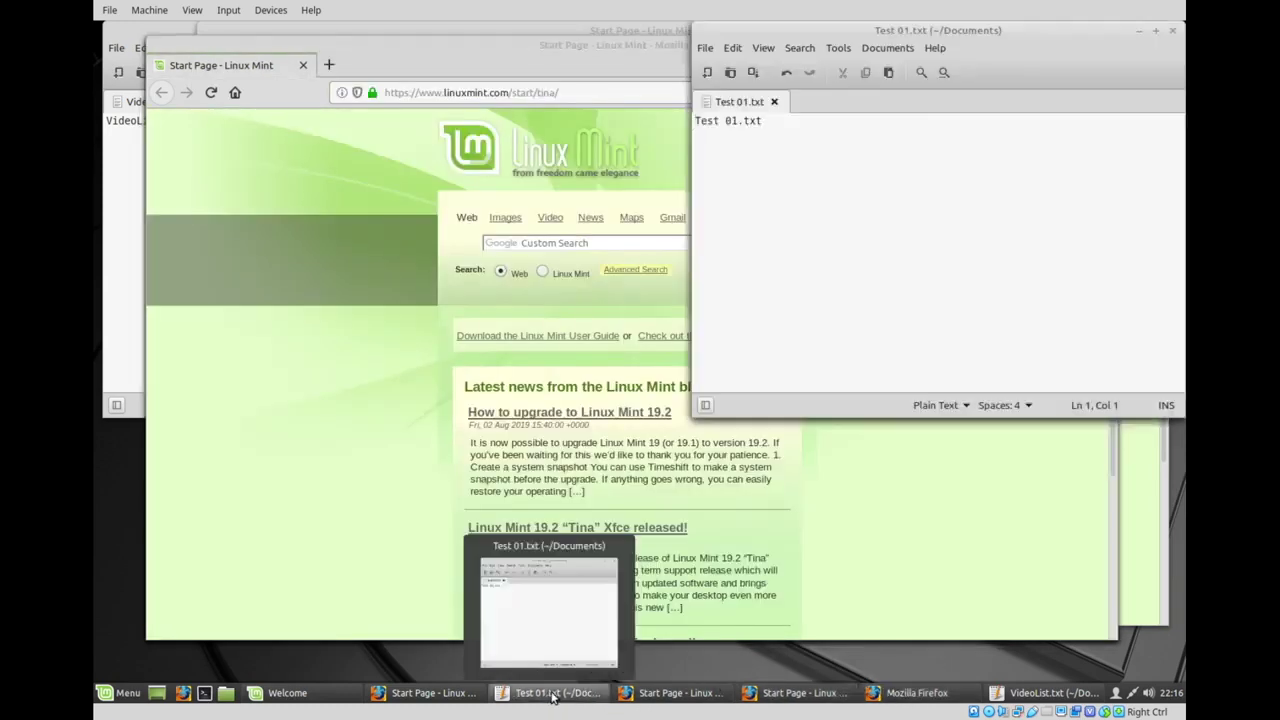
{"action": "left_click", "coordinate": [1038, 692]}
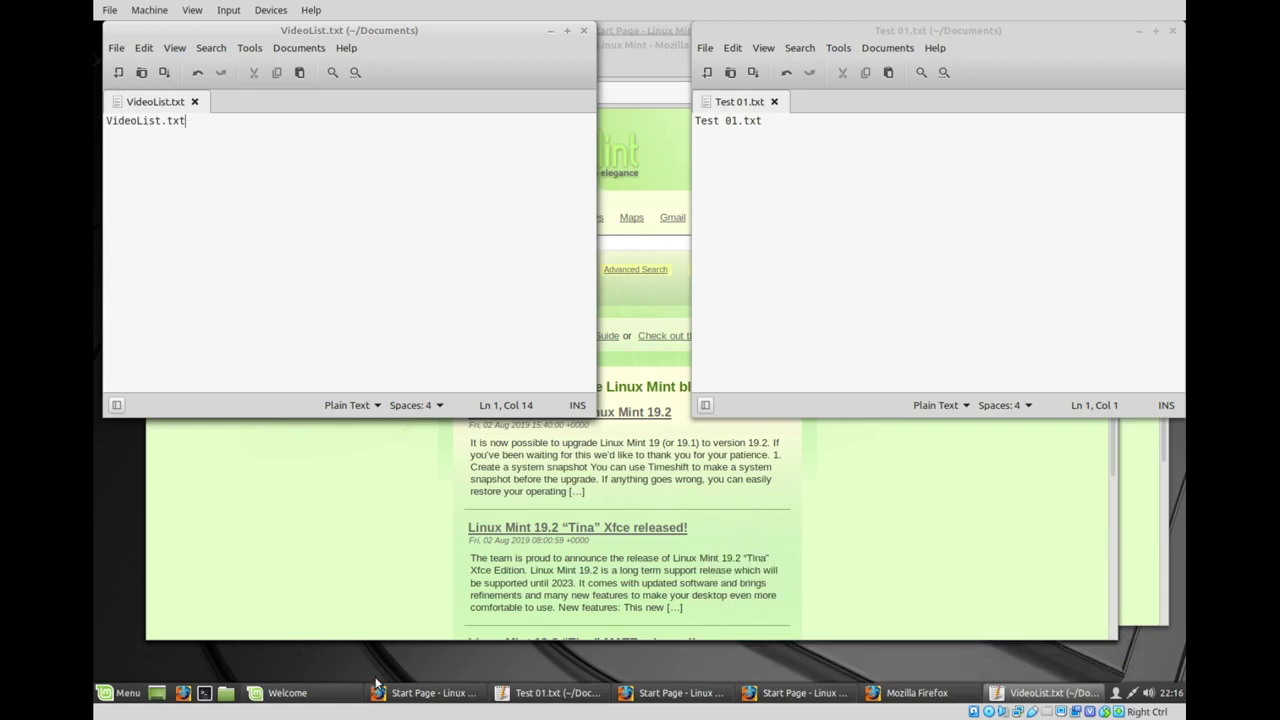
- Close both text editors, every Firefox window (confirming Close Tabs), and the Welcome Screen
{"action": "left_click", "coordinate": [585, 33]}
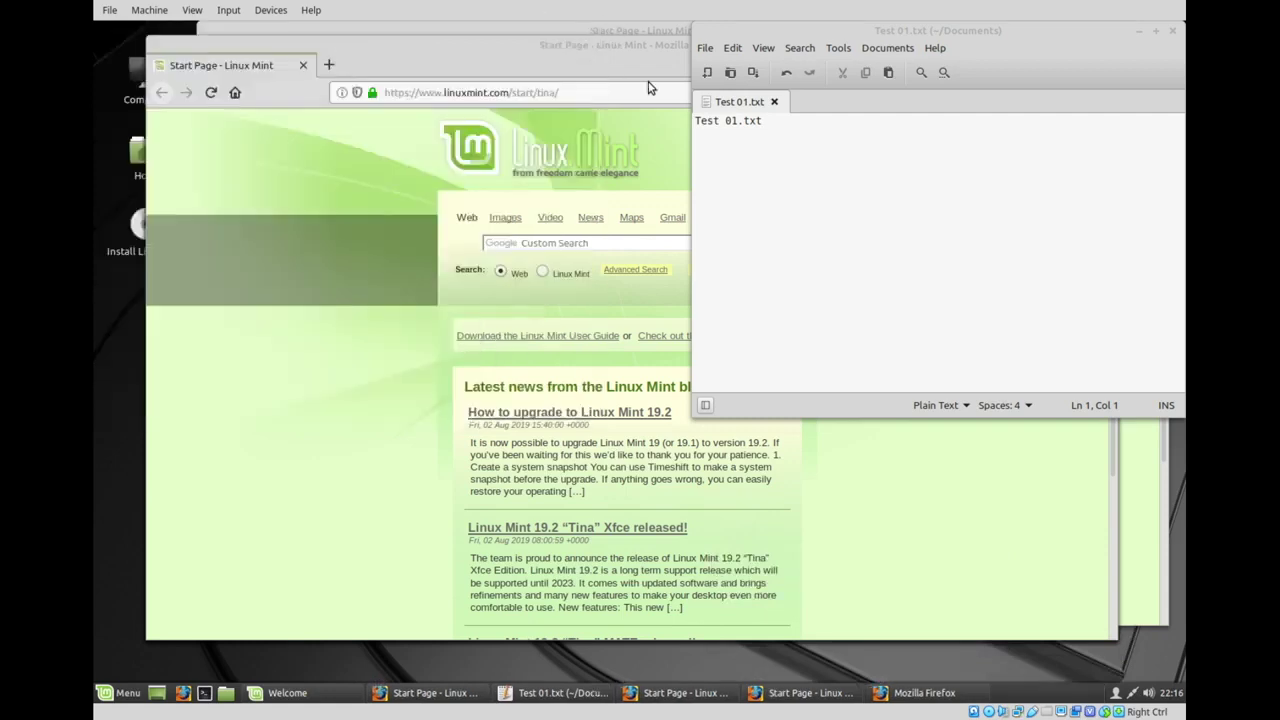
{"action": "left_click", "coordinate": [1172, 30]}
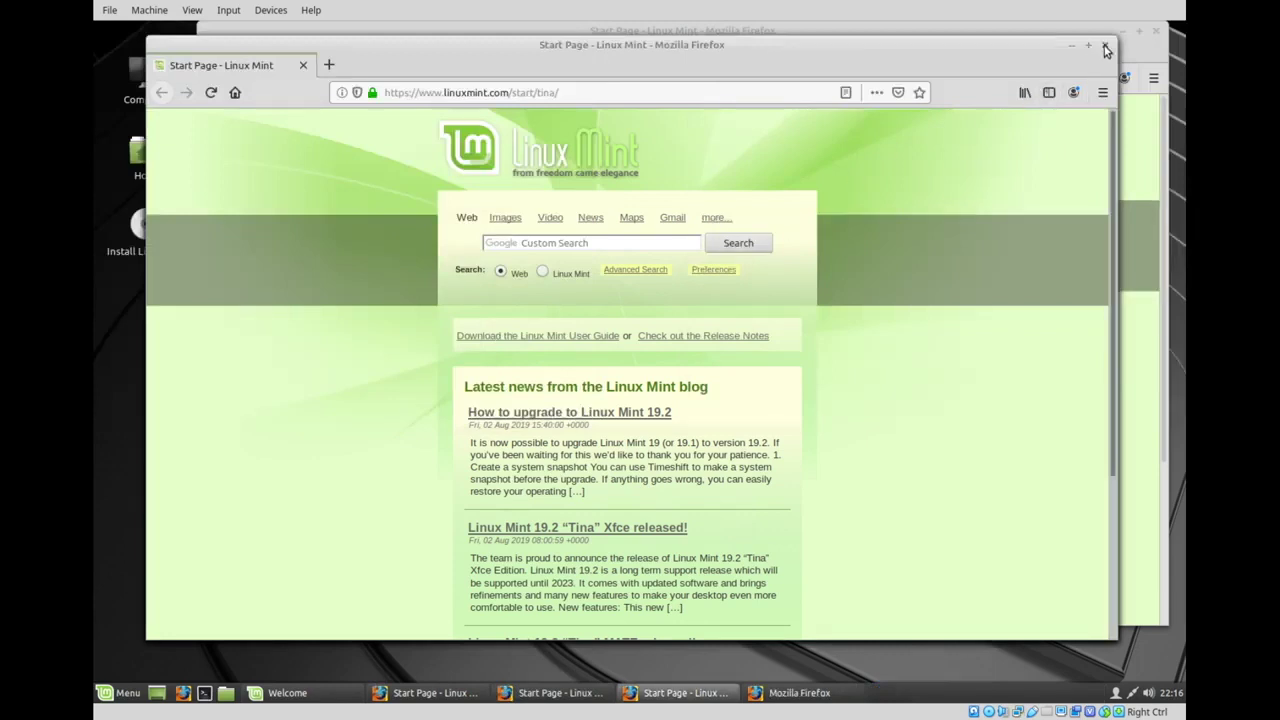
{"action": "left_click", "coordinate": [1106, 46]}
{"action": "left_click", "coordinate": [1105, 45]}
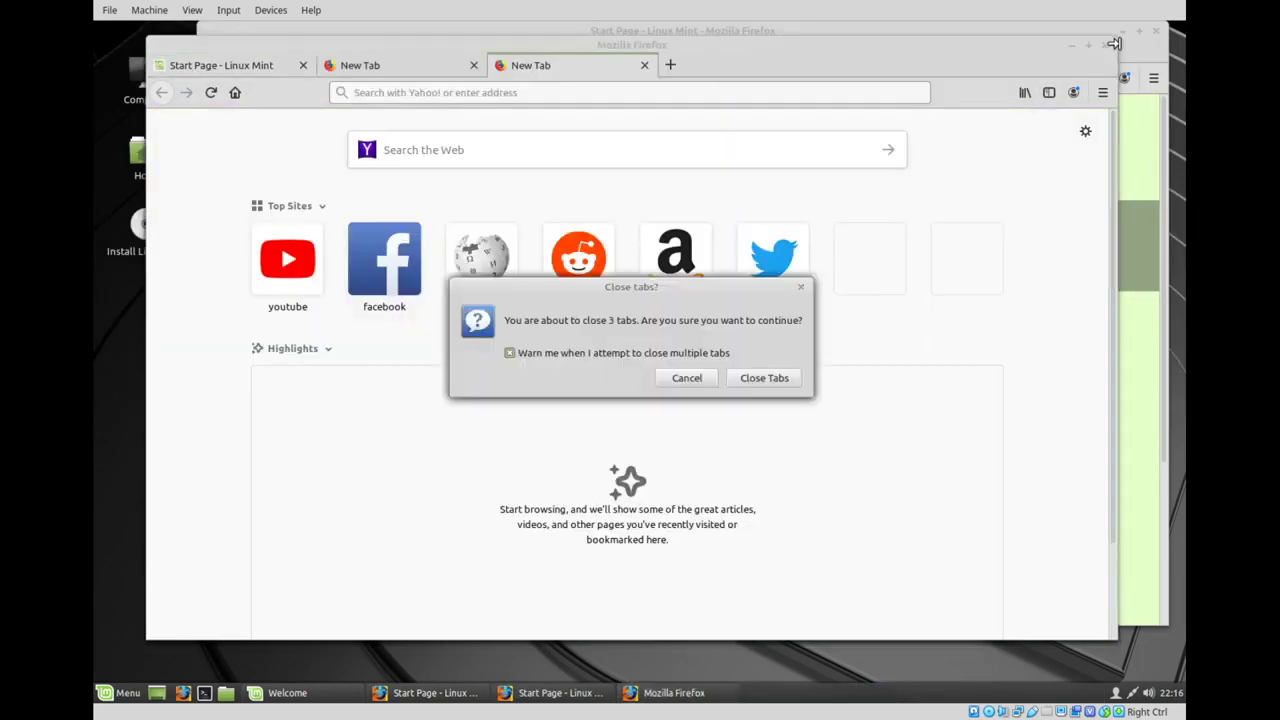
{"action": "left_click", "coordinate": [766, 378]}
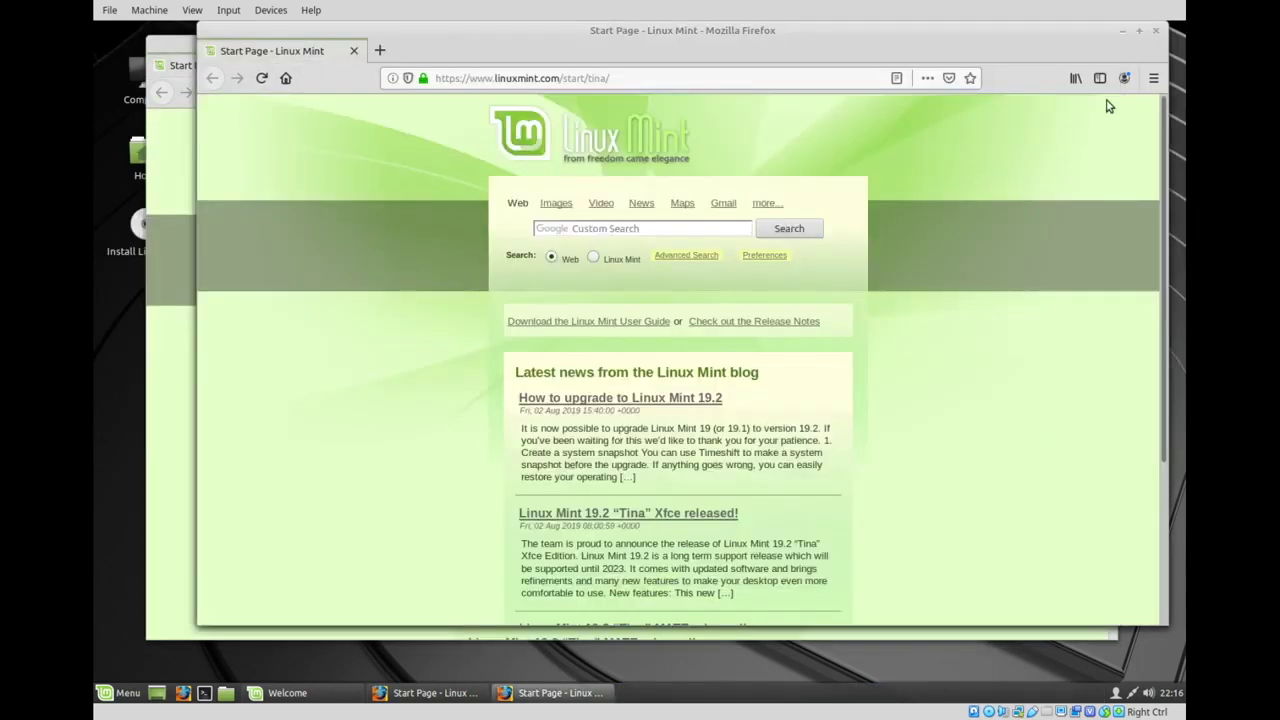
{"action": "left_click", "coordinate": [1156, 34]}
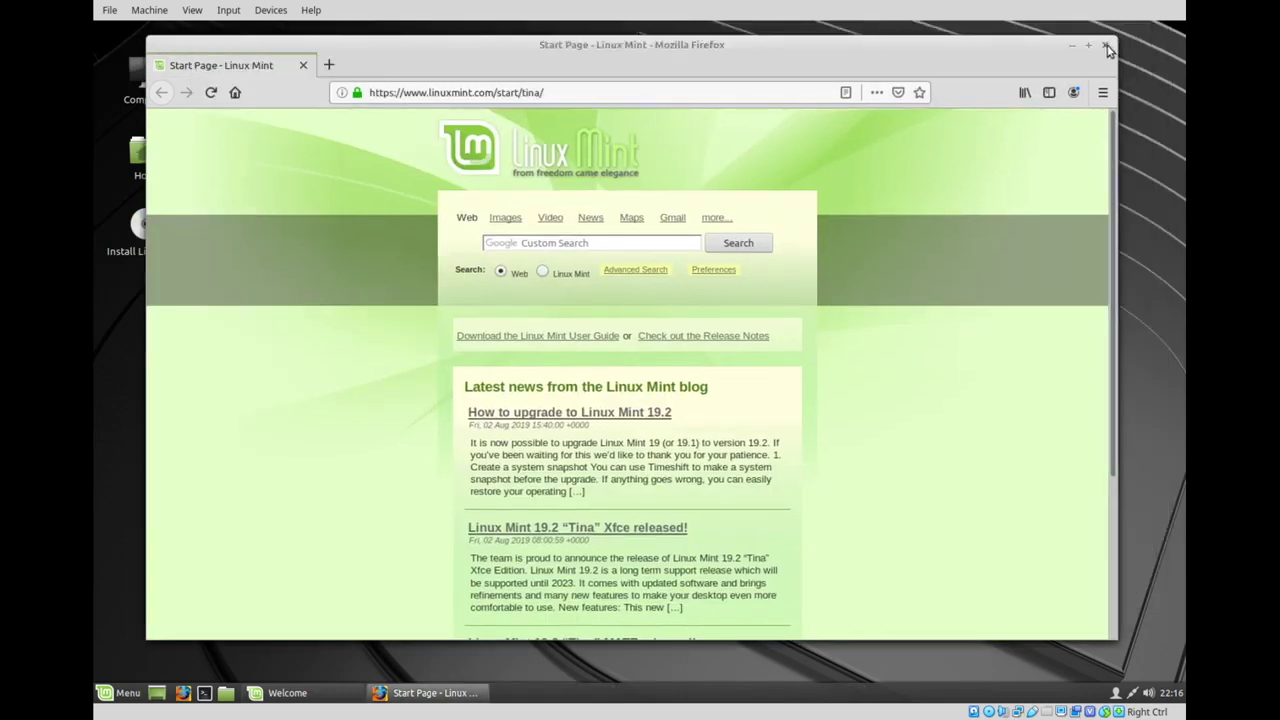
{"action": "left_click", "coordinate": [1108, 46]}
{"action": "left_click", "coordinate": [928, 157]}
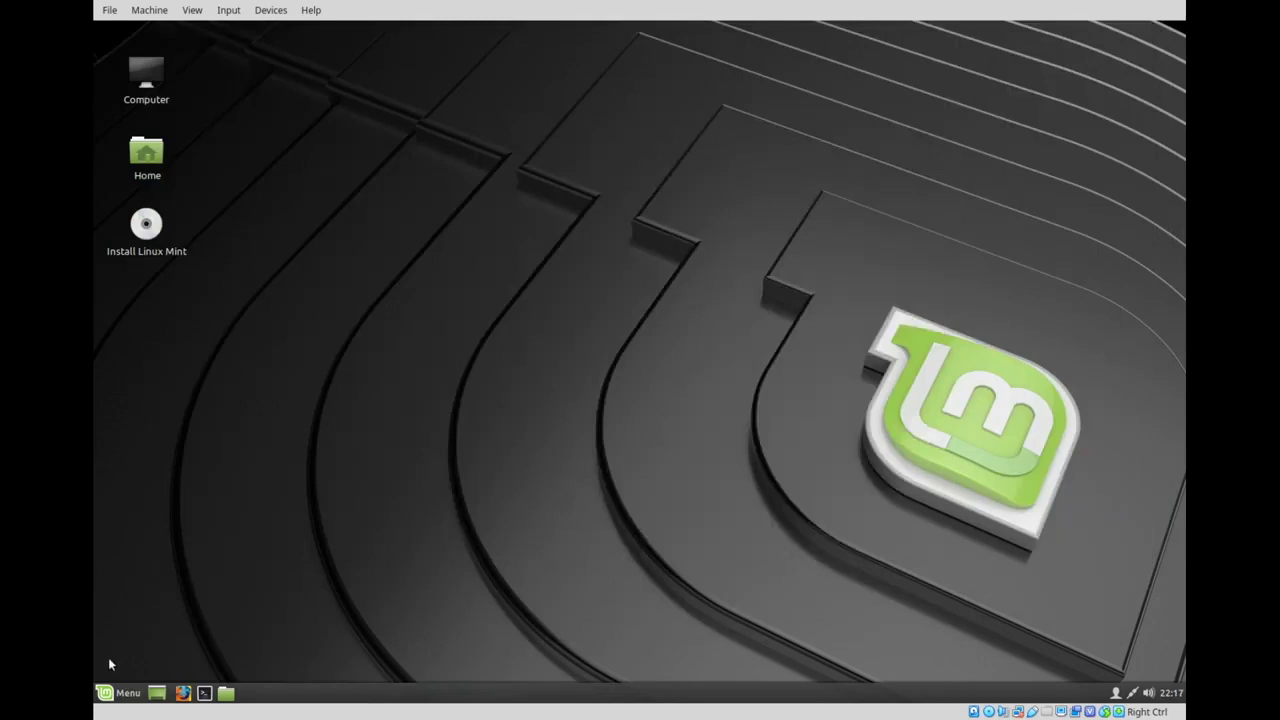
- Briefly open the application menu, then launch Firefox over the Themes settings page
{"action": "left_click", "coordinate": [114, 692]}
{"action": "left_click", "coordinate": [531, 437]}
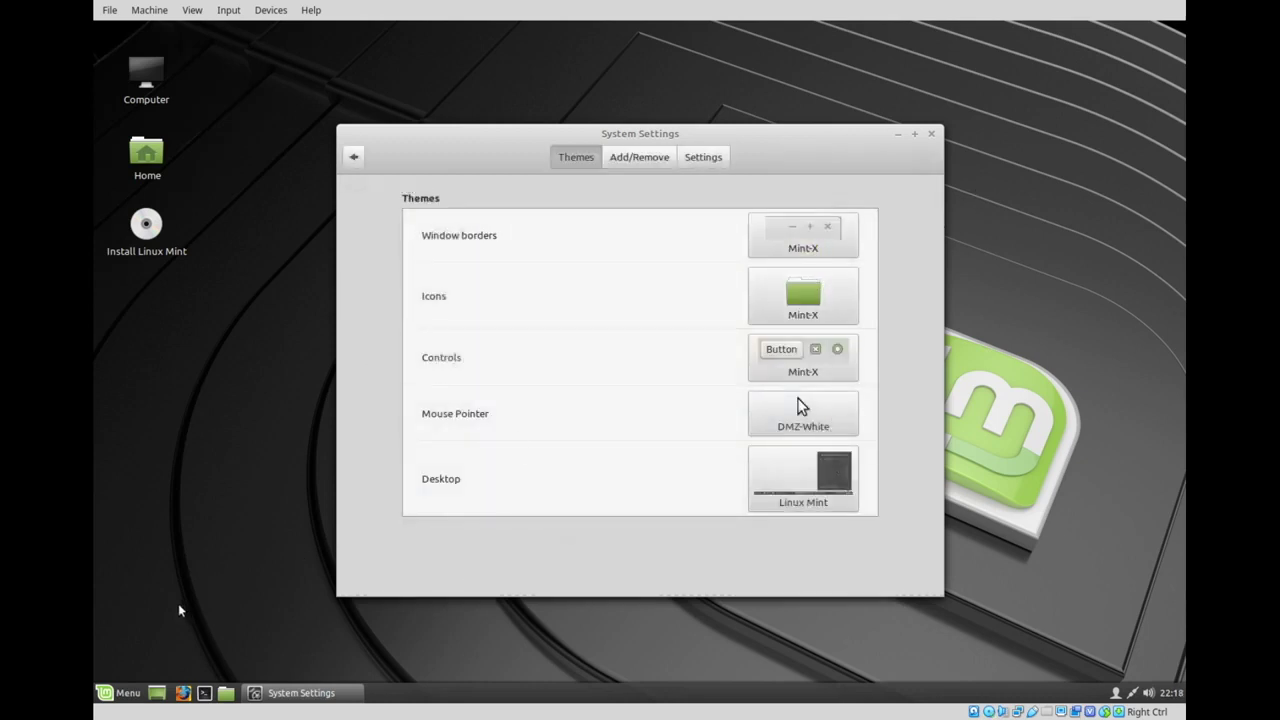
{"action": "left_click", "coordinate": [184, 704]}
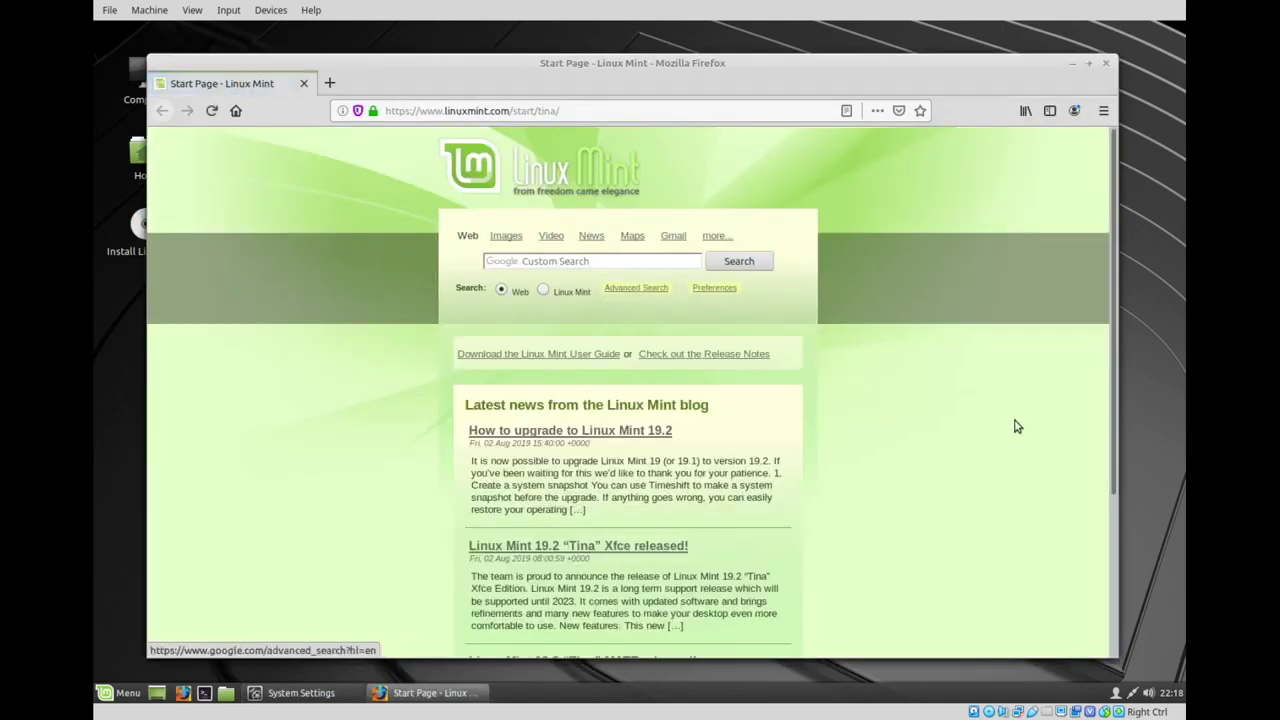
- Scroll the Firefox start page, then minimize it to reveal the Themes settings
{"action": "scroll", "coordinate": [1117, 255], "scroll_direction": "down", "scroll_amount": 4}
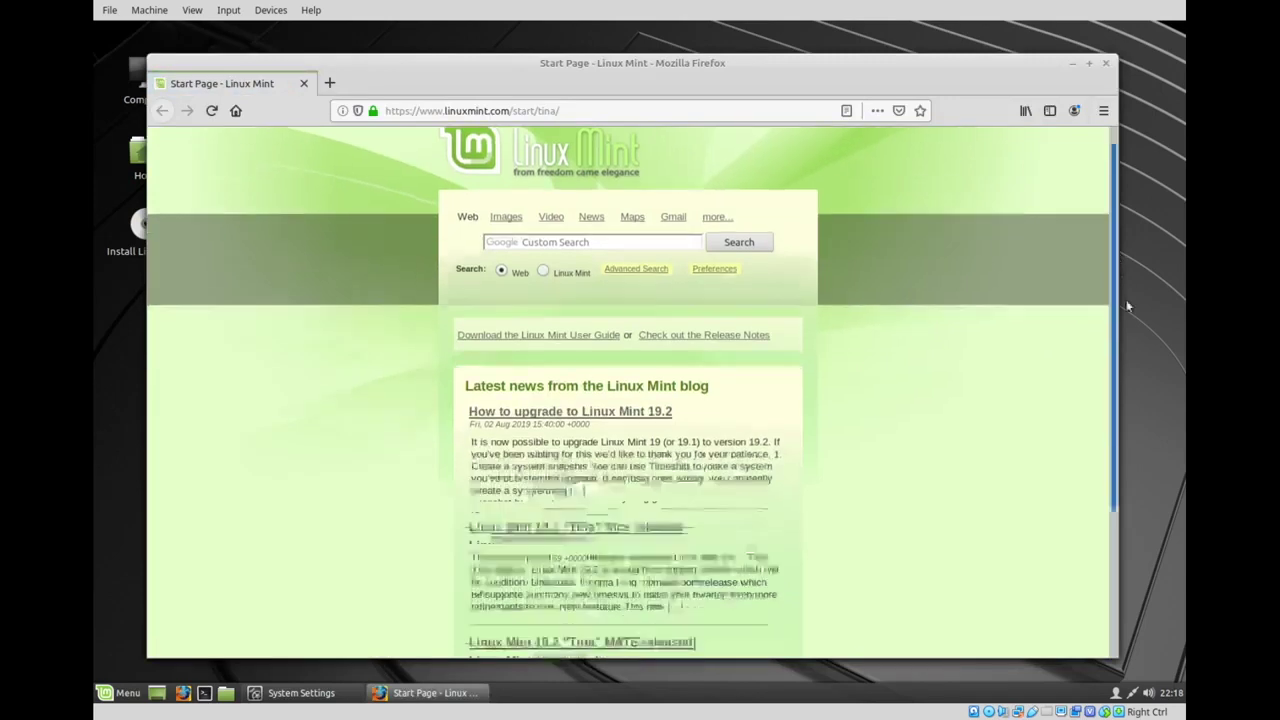
{"action": "scroll", "coordinate": [1117, 400], "scroll_direction": "up", "scroll_amount": 4}
{"action": "scroll", "coordinate": [1117, 300], "scroll_direction": "down", "scroll_amount": 4}
{"action": "scroll", "coordinate": [1125, 290], "scroll_direction": "up", "scroll_amount": 3}
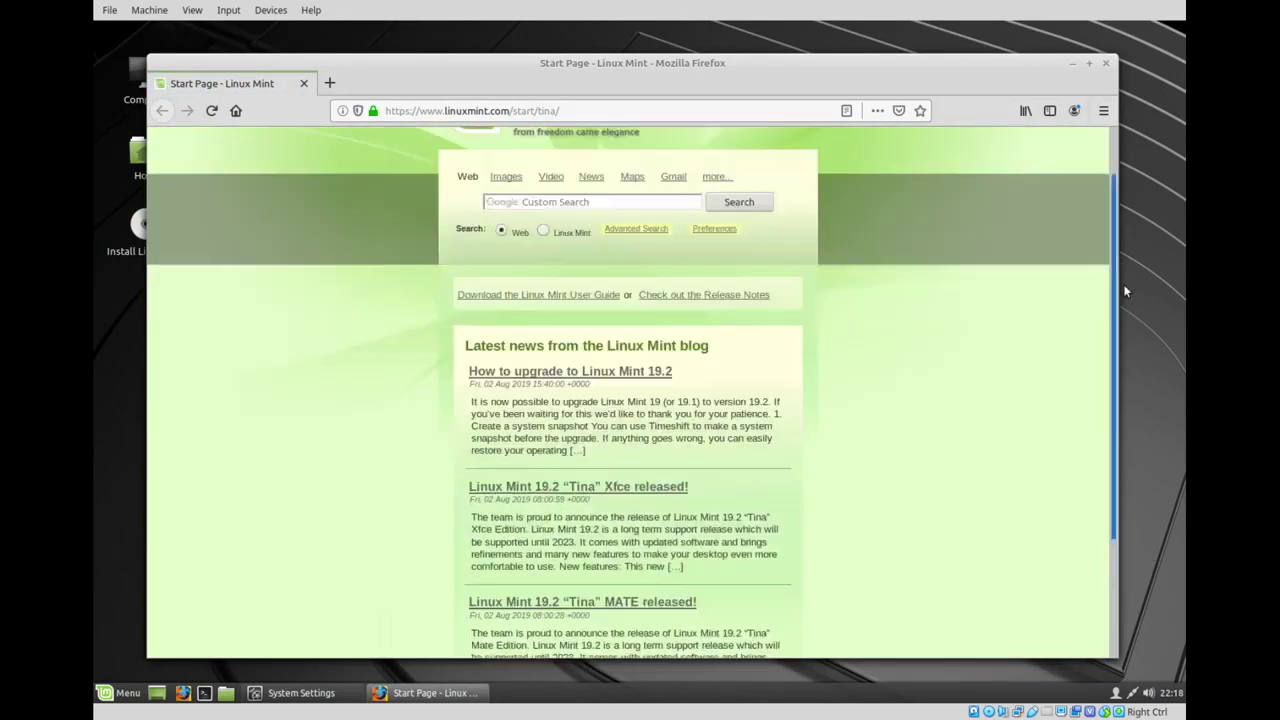
{"action": "scroll", "coordinate": [1119, 385], "scroll_direction": "down", "scroll_amount": 2}
{"action": "scroll", "coordinate": [1093, 238], "scroll_direction": "up", "scroll_amount": 3}
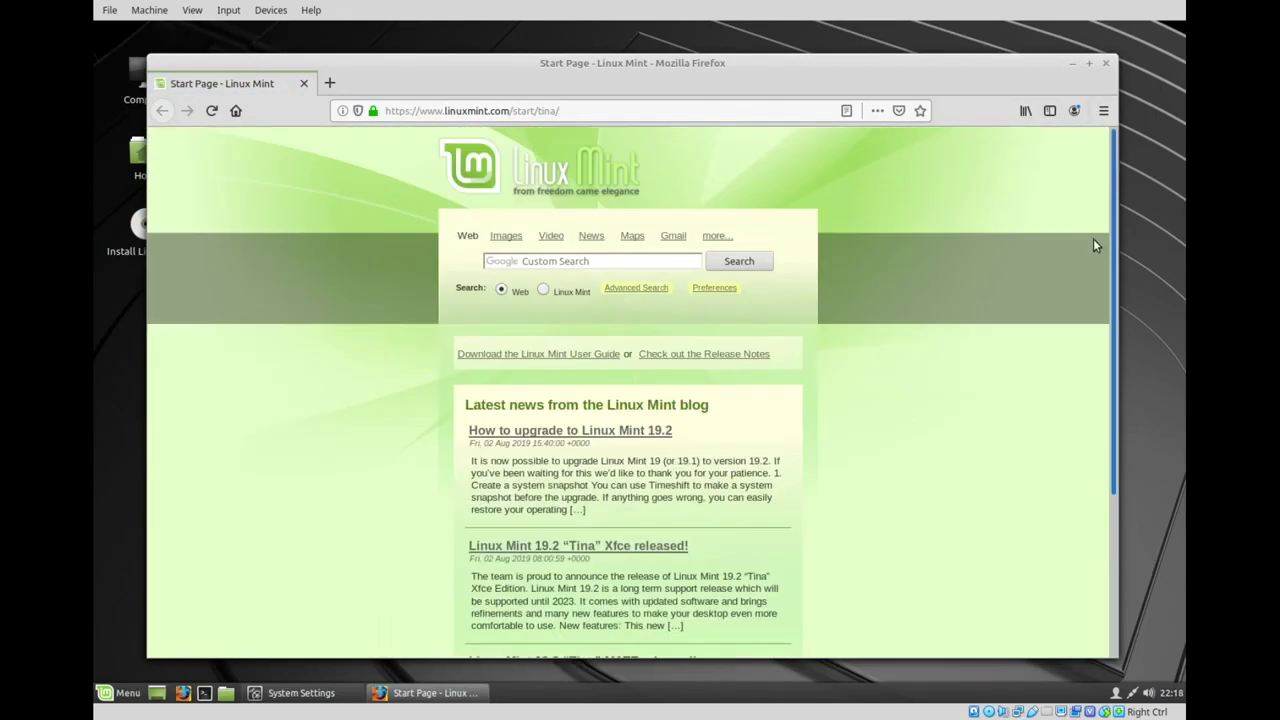
{"action": "left_click", "coordinate": [1073, 62]}
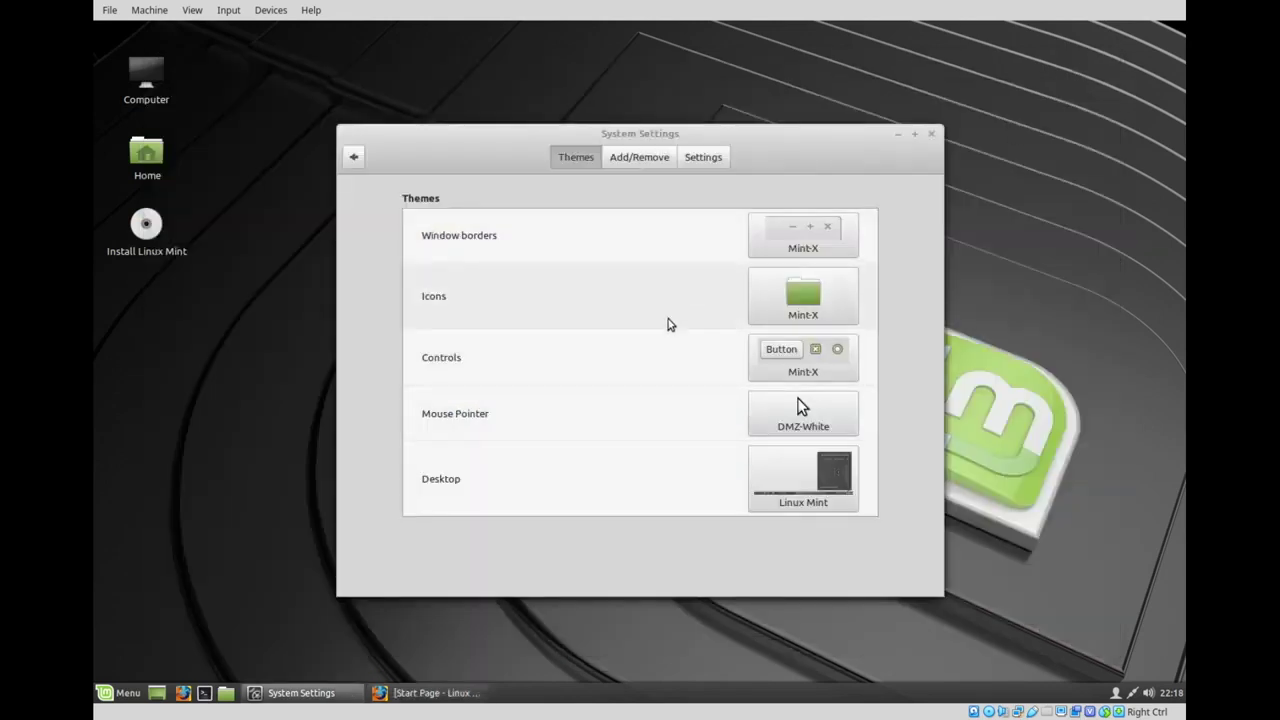
- Turn on overriding the theme's scrollbar width, with the width at 15 px
{"action": "left_click", "coordinate": [699, 162]}
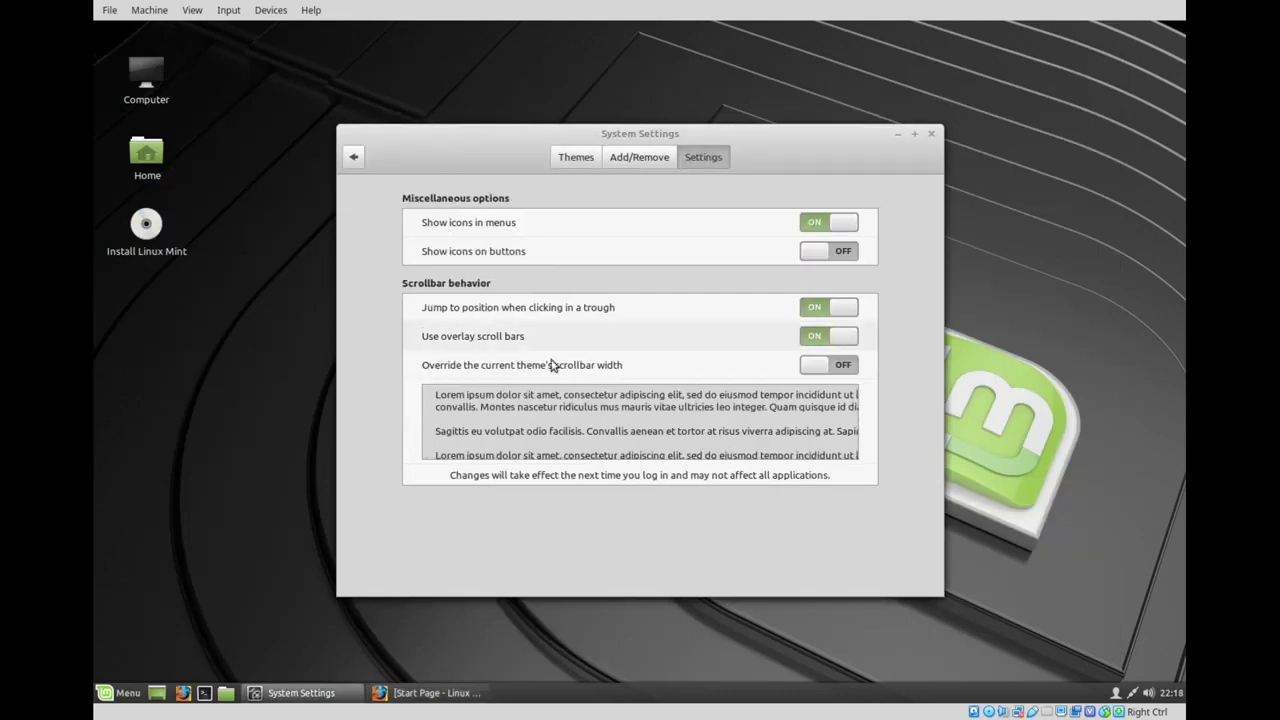
{"action": "left_click", "coordinate": [814, 366]}
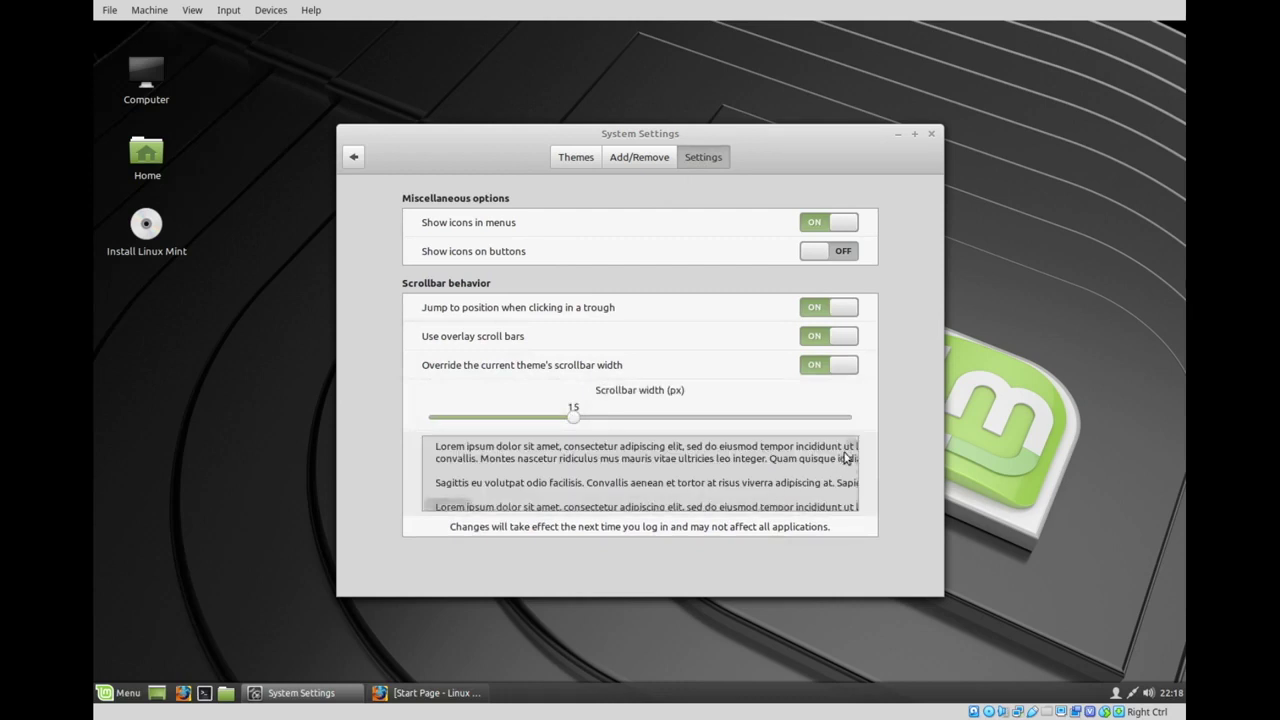
{"action": "mouse_move", "coordinate": [855, 450]}
{"action": "left_mouse_down"}
{"action": "mouse_move", "coordinate": [854, 506]}
{"action": "mouse_move", "coordinate": [856, 466]}
{"action": "left_mouse_up"}
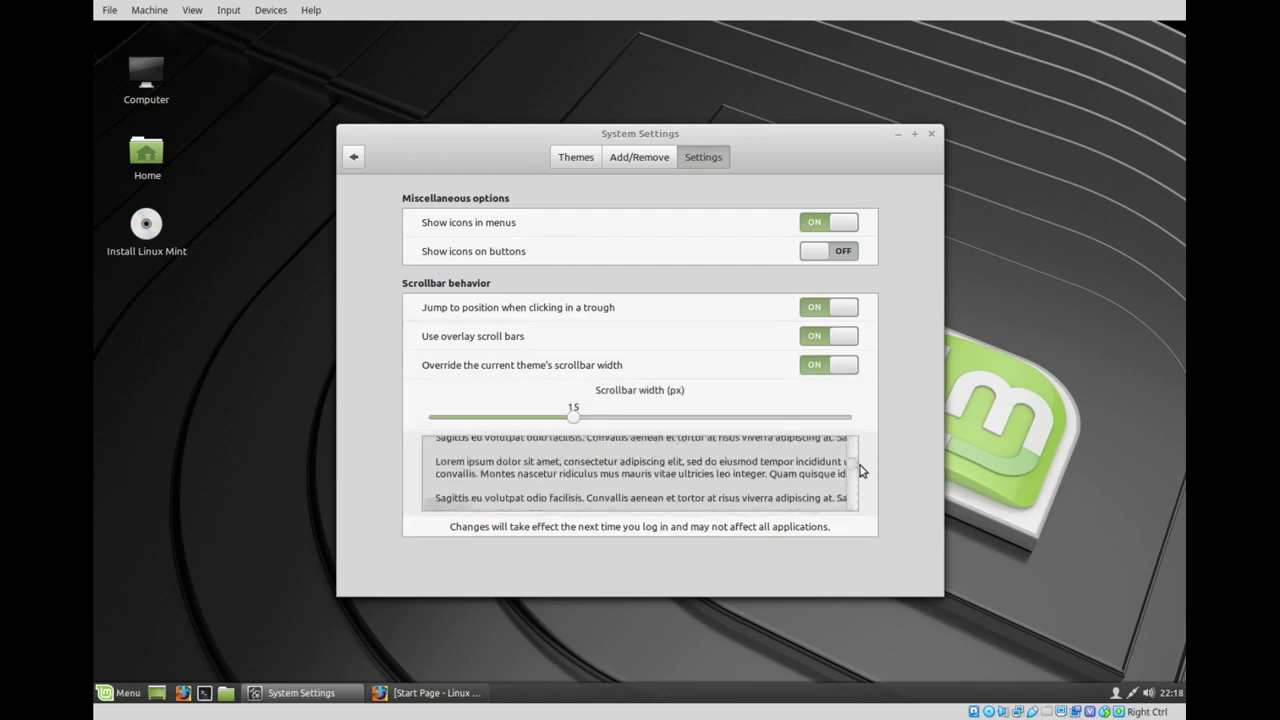
- Close Firefox, relaunch and close it again, then return to the theme choices
{"action": "left_click", "coordinate": [433, 694]}
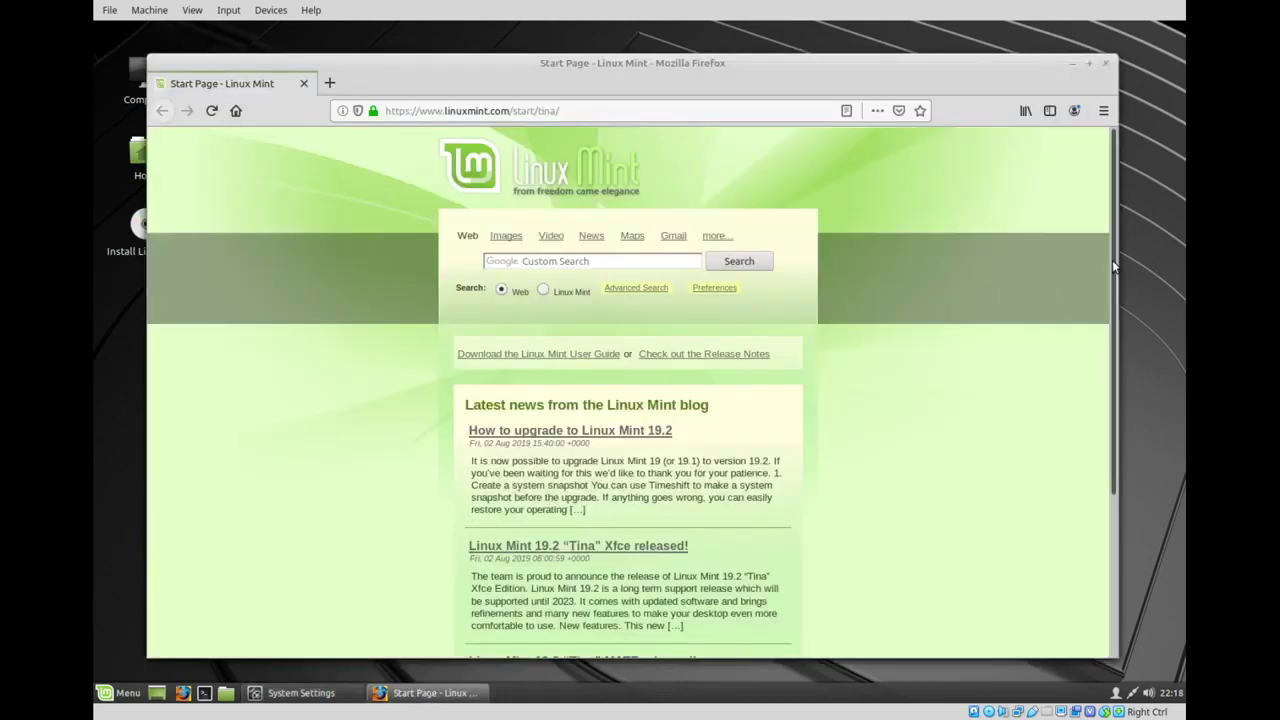
{"action": "scroll", "coordinate": [1112, 260], "scroll_direction": "down", "scroll_amount": 5}
{"action": "scroll", "coordinate": [1112, 260], "scroll_direction": "up", "scroll_amount": 5}
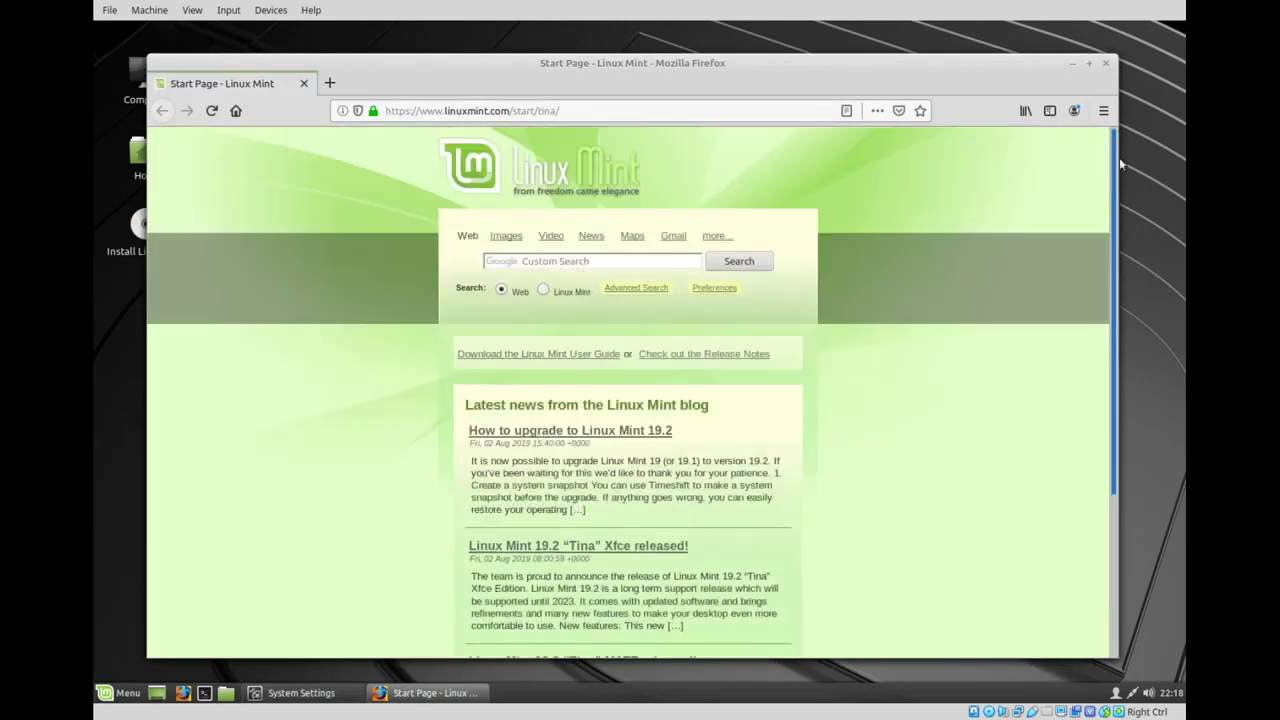
{"action": "left_click", "coordinate": [1105, 63]}
{"action": "left_click", "coordinate": [182, 692]}
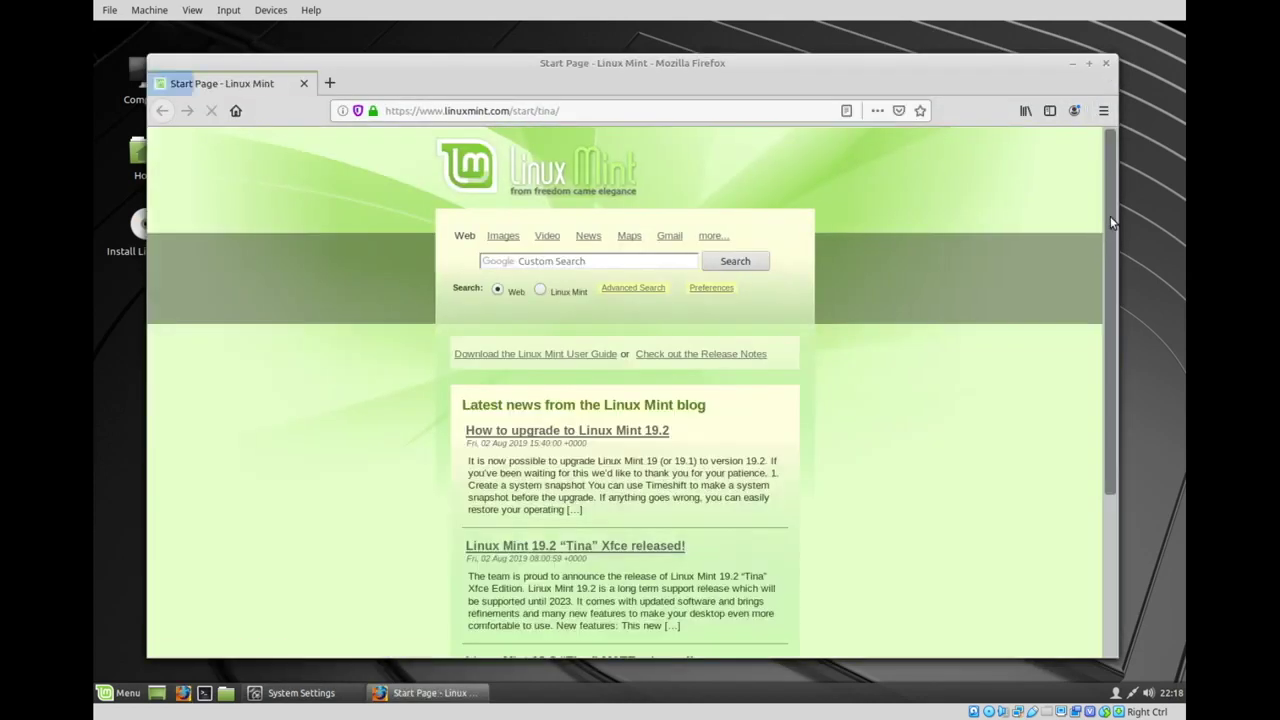
{"action": "left_click_drag", "start_coordinate": [1108, 207], "coordinate": [1115, 181]}
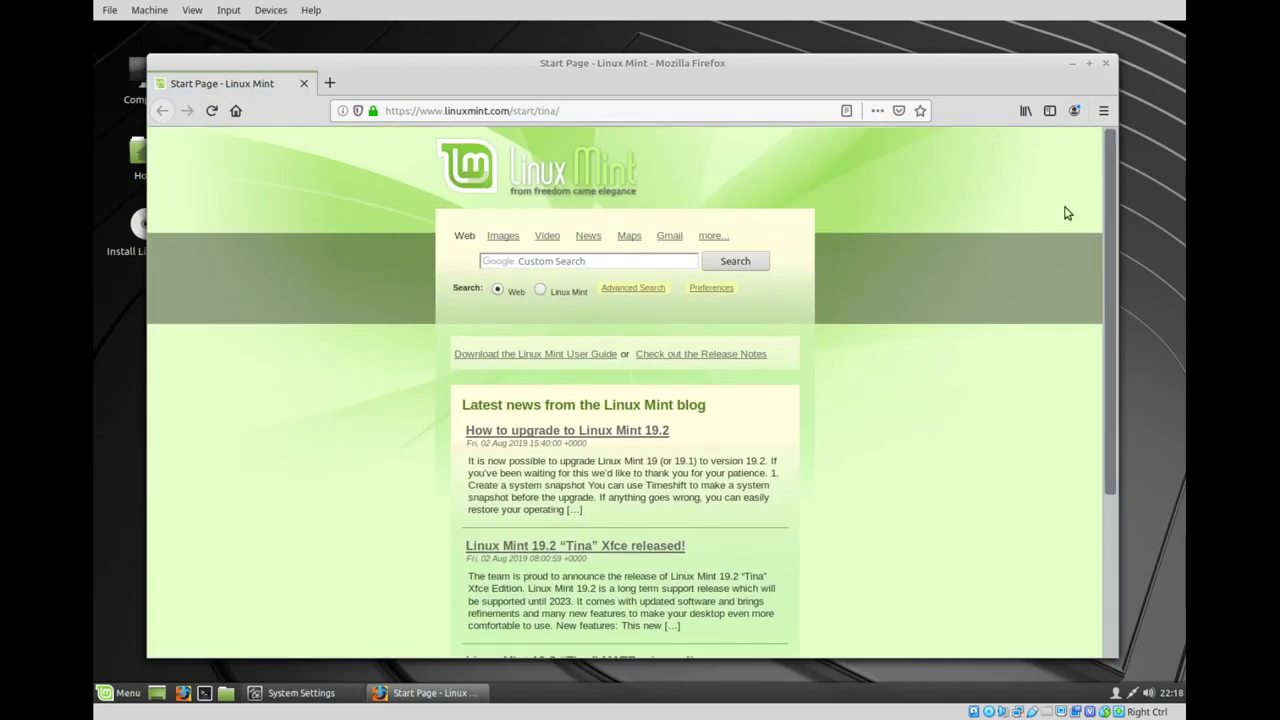
{"action": "mouse_move", "coordinate": [1113, 160]}
{"action": "left_mouse_down"}
{"action": "mouse_move", "coordinate": [1120, 475]}
{"action": "mouse_move", "coordinate": [1097, 163]}
{"action": "left_mouse_up"}
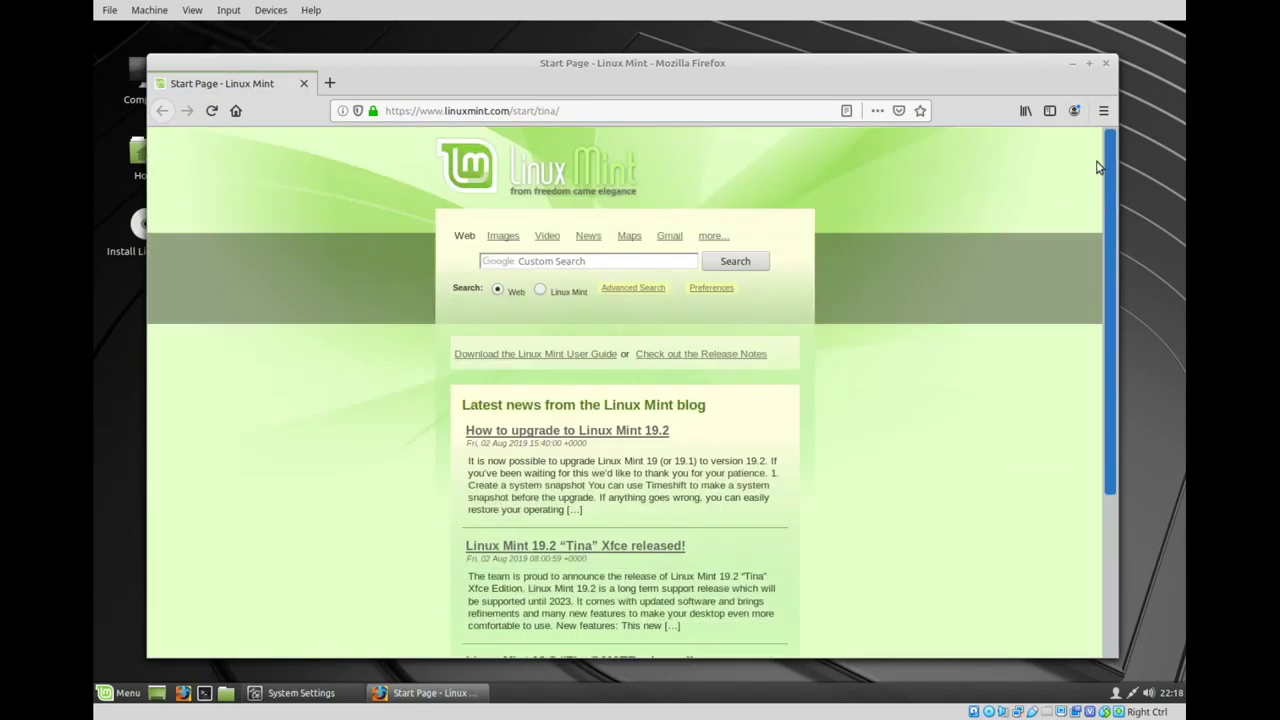
{"action": "left_click", "coordinate": [1106, 65]}
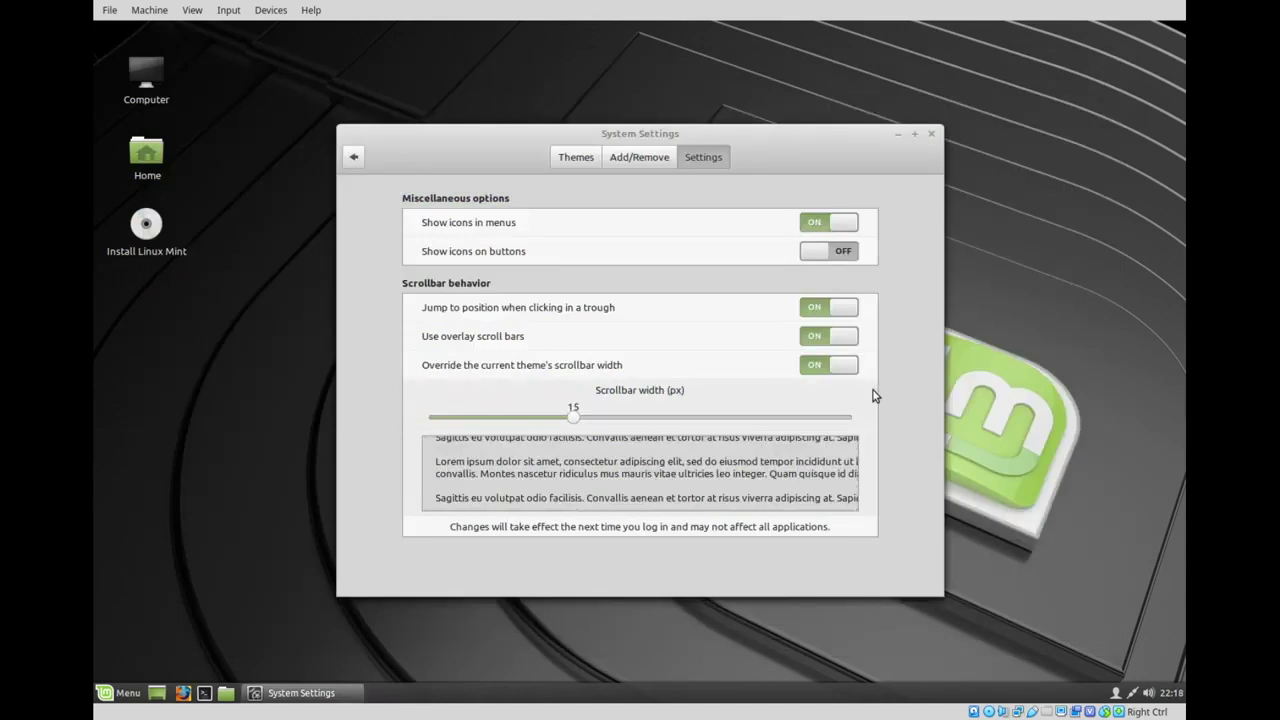
{"action": "left_click", "coordinate": [592, 162]}
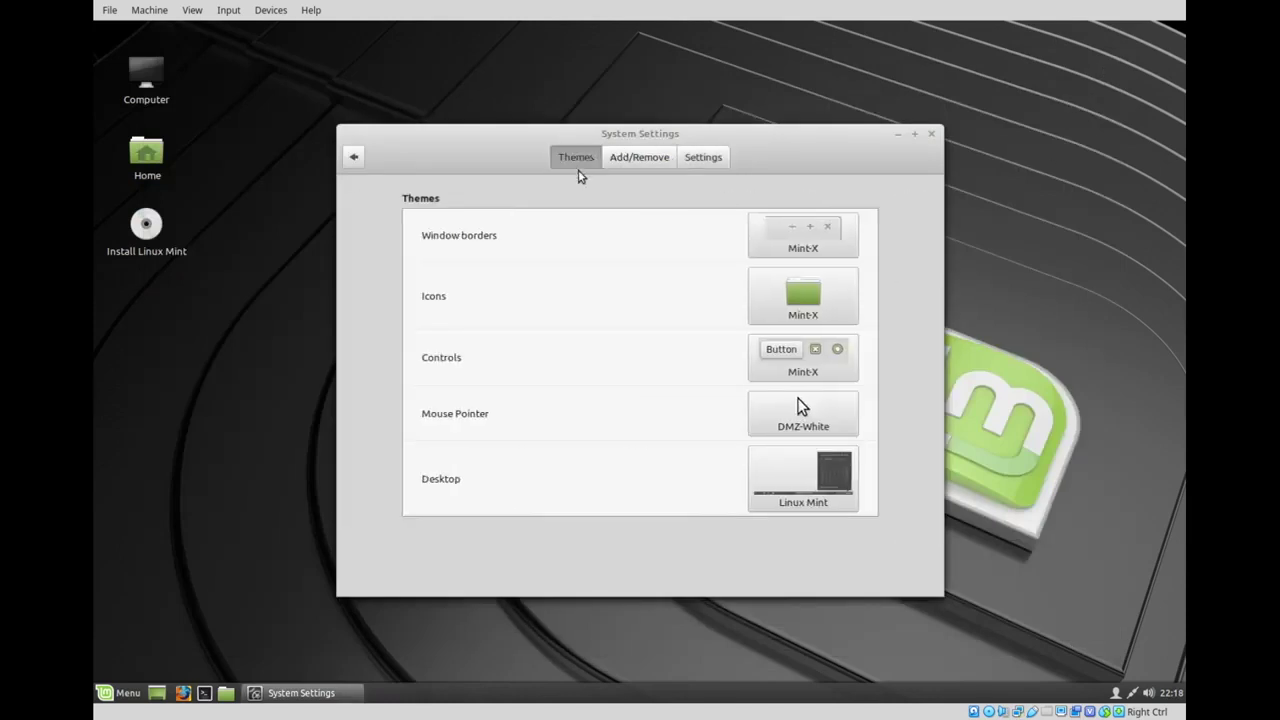
- Turn on 'Display the date' in Date & Time settings, then return to the settings overview
{"action": "left_click", "coordinate": [349, 158]}
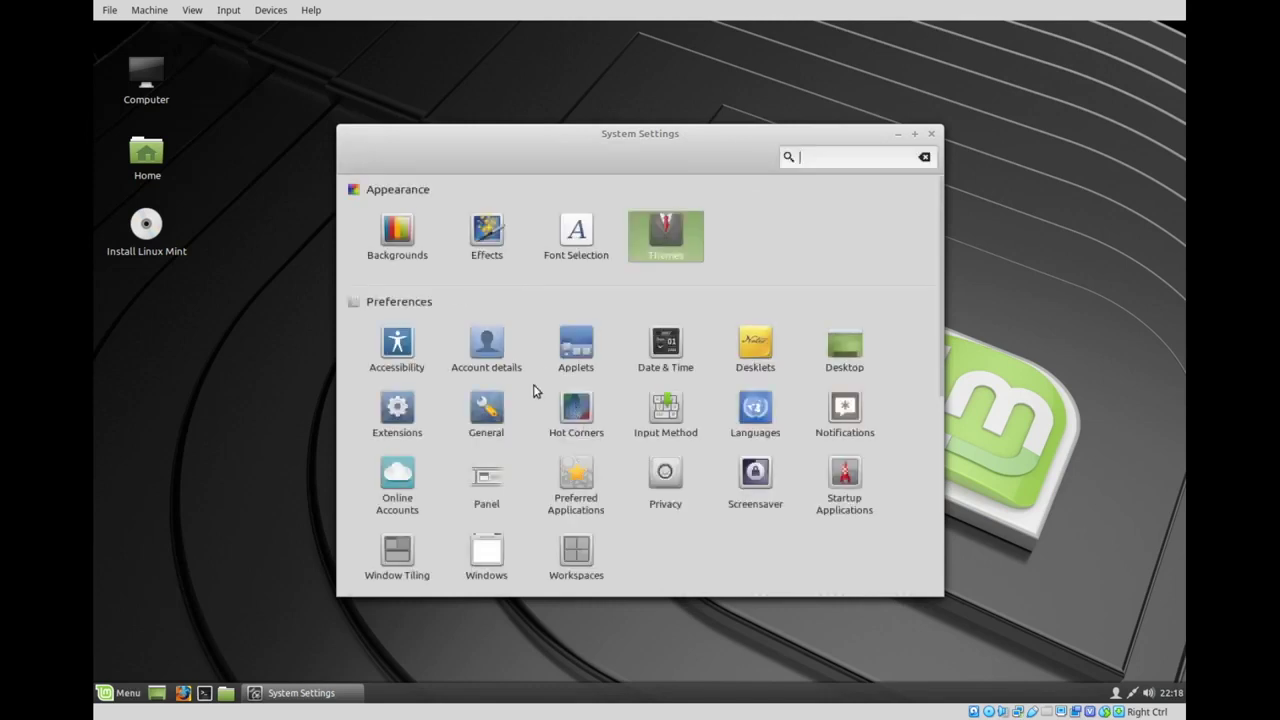
{"action": "left_click", "coordinate": [662, 344]}
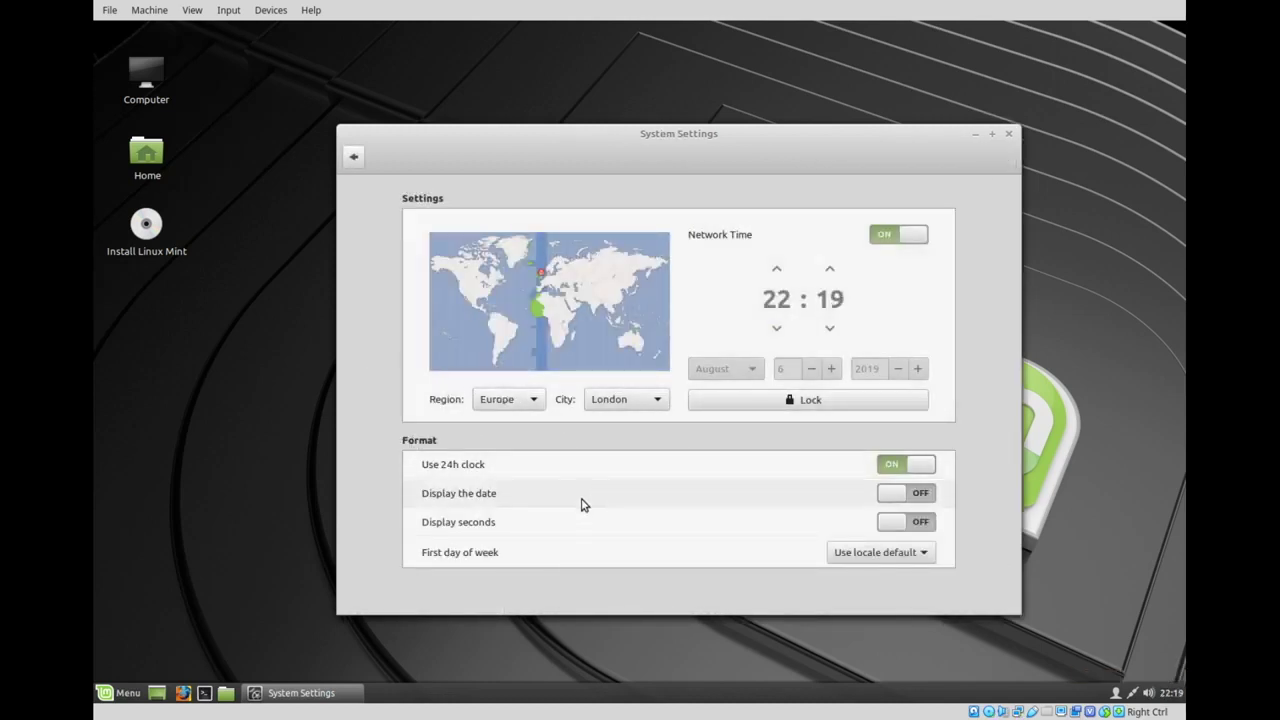
{"action": "left_click", "coordinate": [896, 503]}
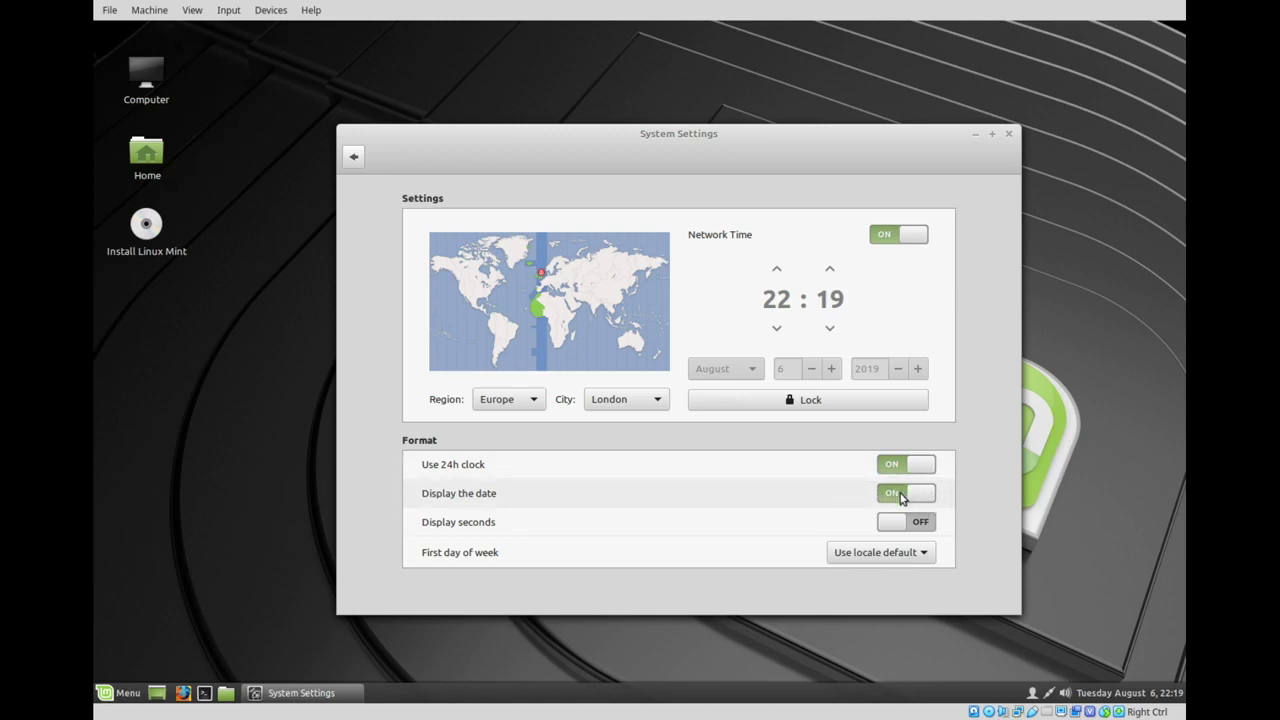
{"action": "left_click", "coordinate": [898, 497]}
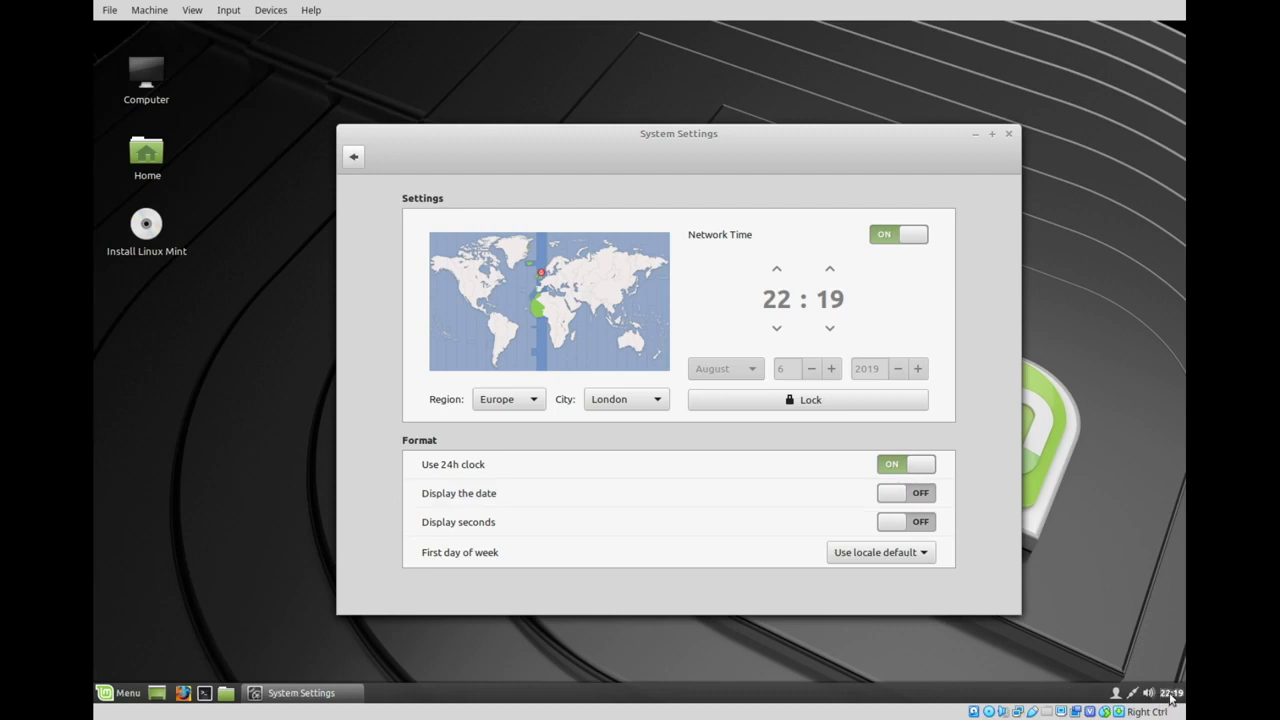
{"action": "left_click", "coordinate": [909, 497]}
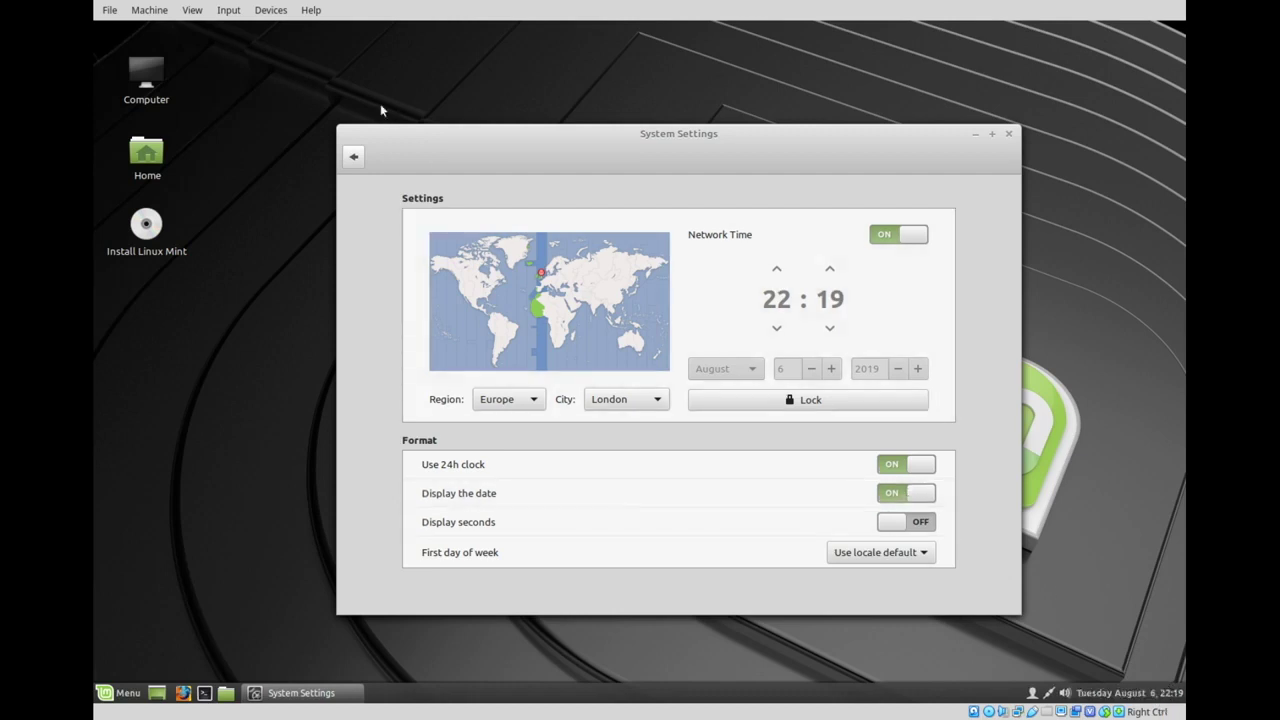
{"action": "left_click", "coordinate": [354, 160]}
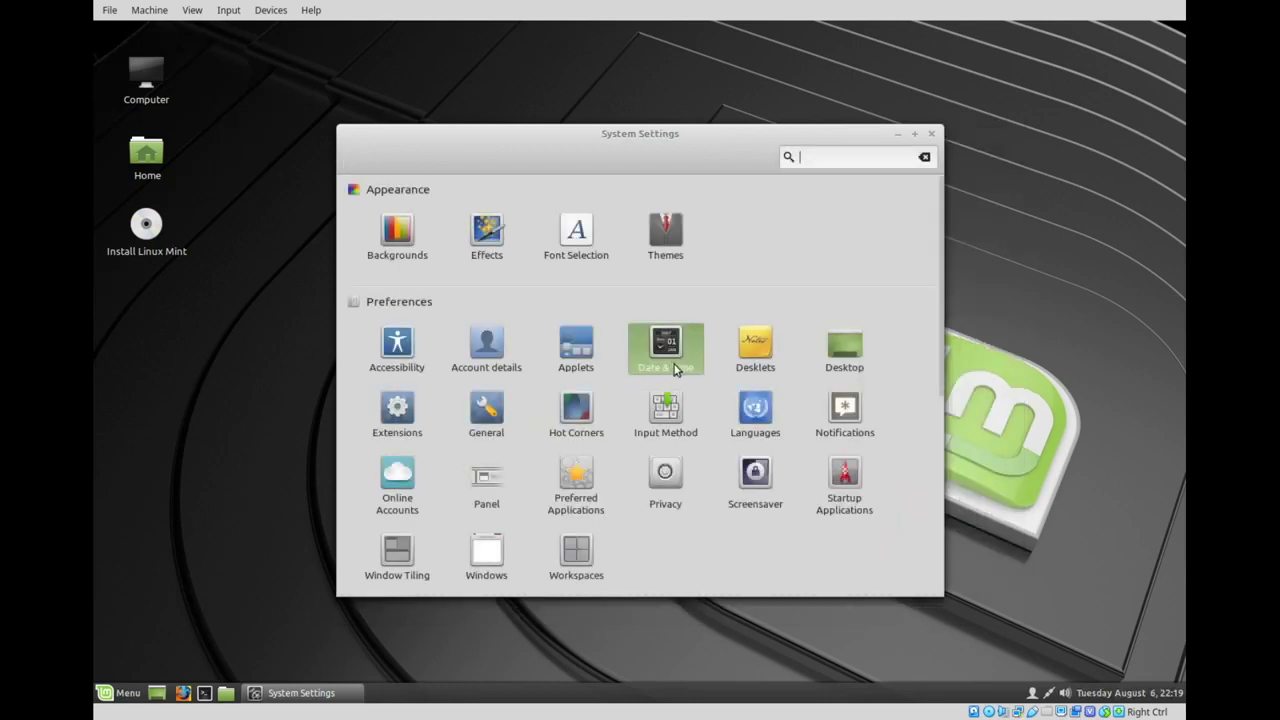
- Enable the top-left hot corner to show all workspaces
{"action": "left_click", "coordinate": [576, 404]}
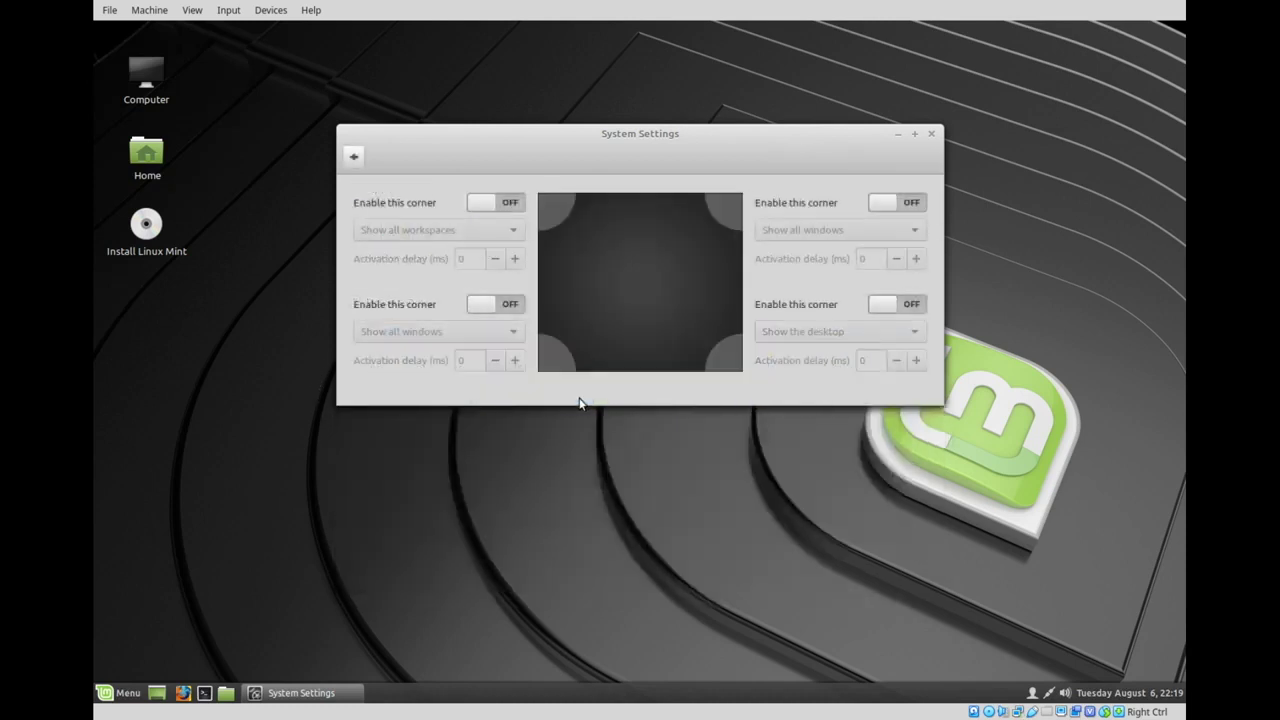
{"action": "left_click", "coordinate": [480, 203]}
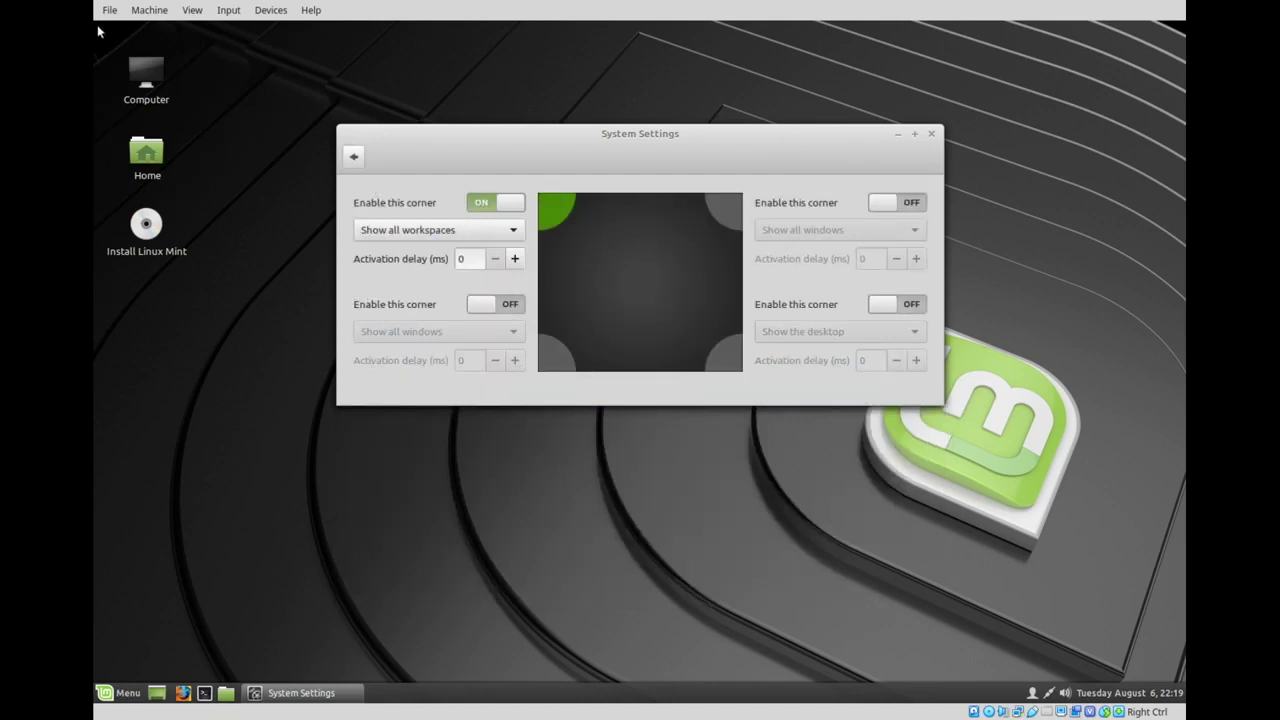
{"action": "mouse_move", "coordinate": [95, 28]}
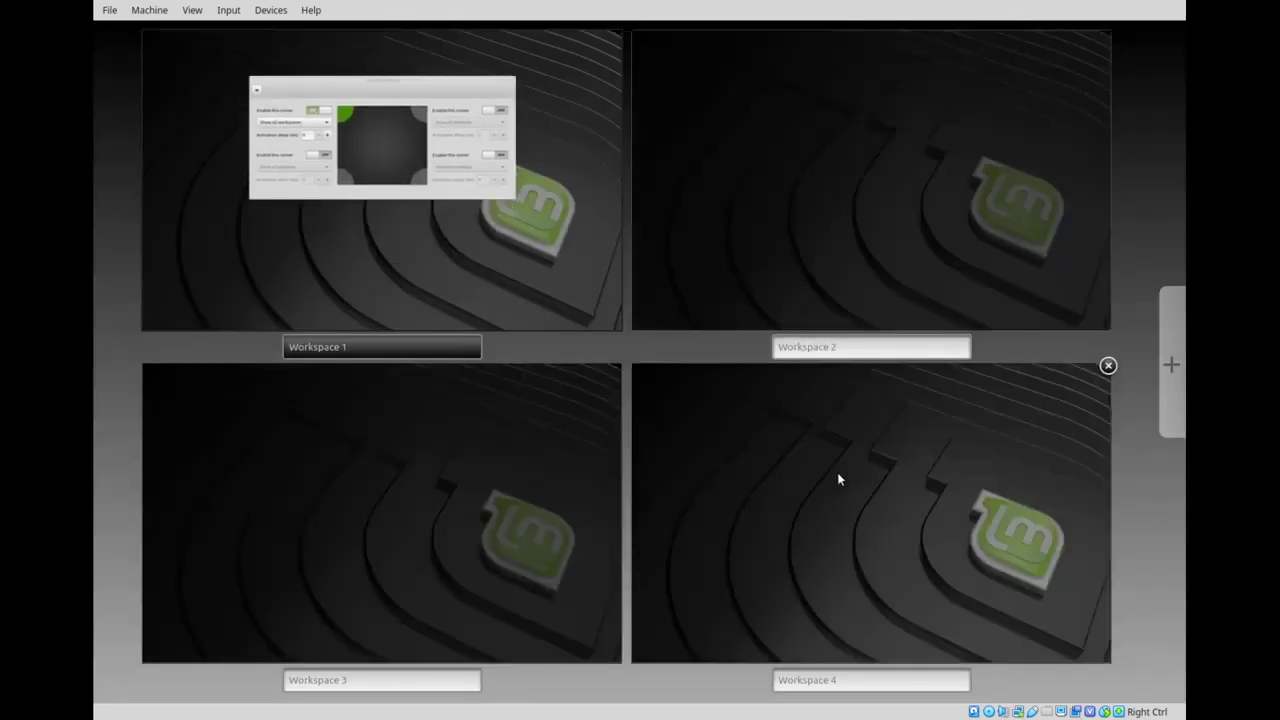
- Leave five workspaces in expo view, return to Workspace 1, then open Privacy settings
{"action": "left_click", "coordinate": [1172, 365]}
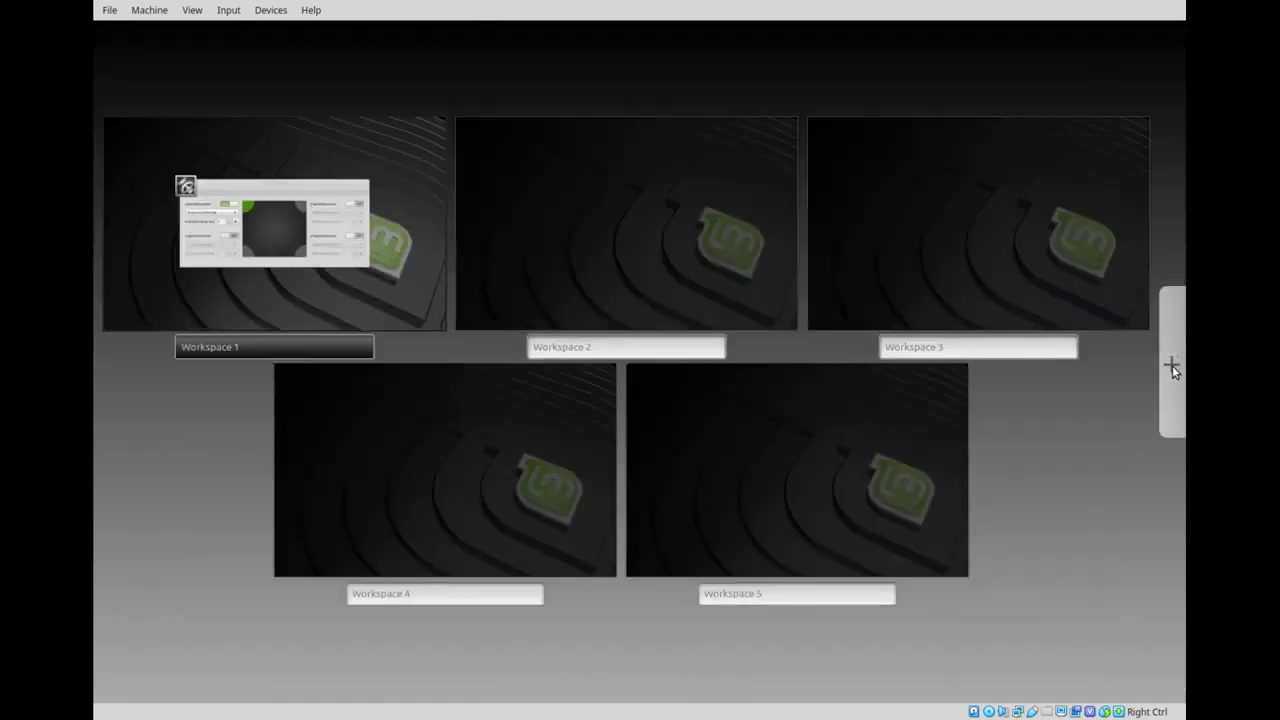
{"action": "left_click", "coordinate": [1172, 365]}
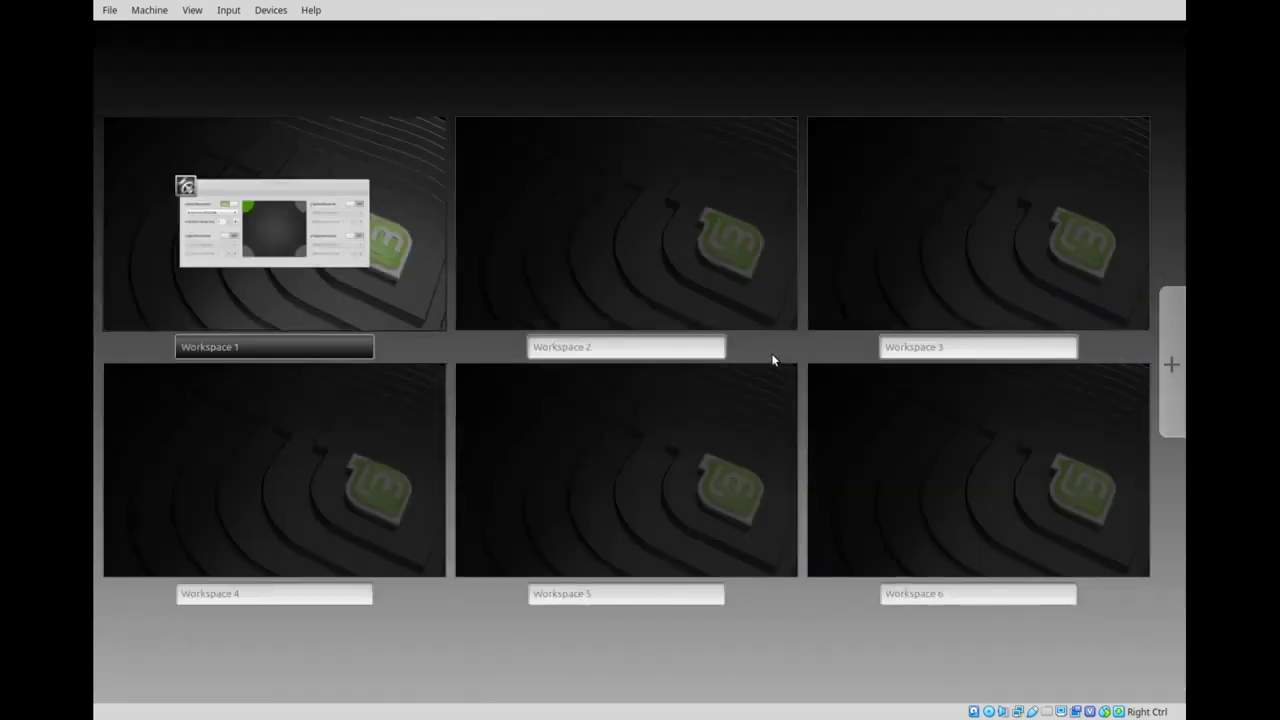
{"action": "left_click", "coordinate": [794, 366]}
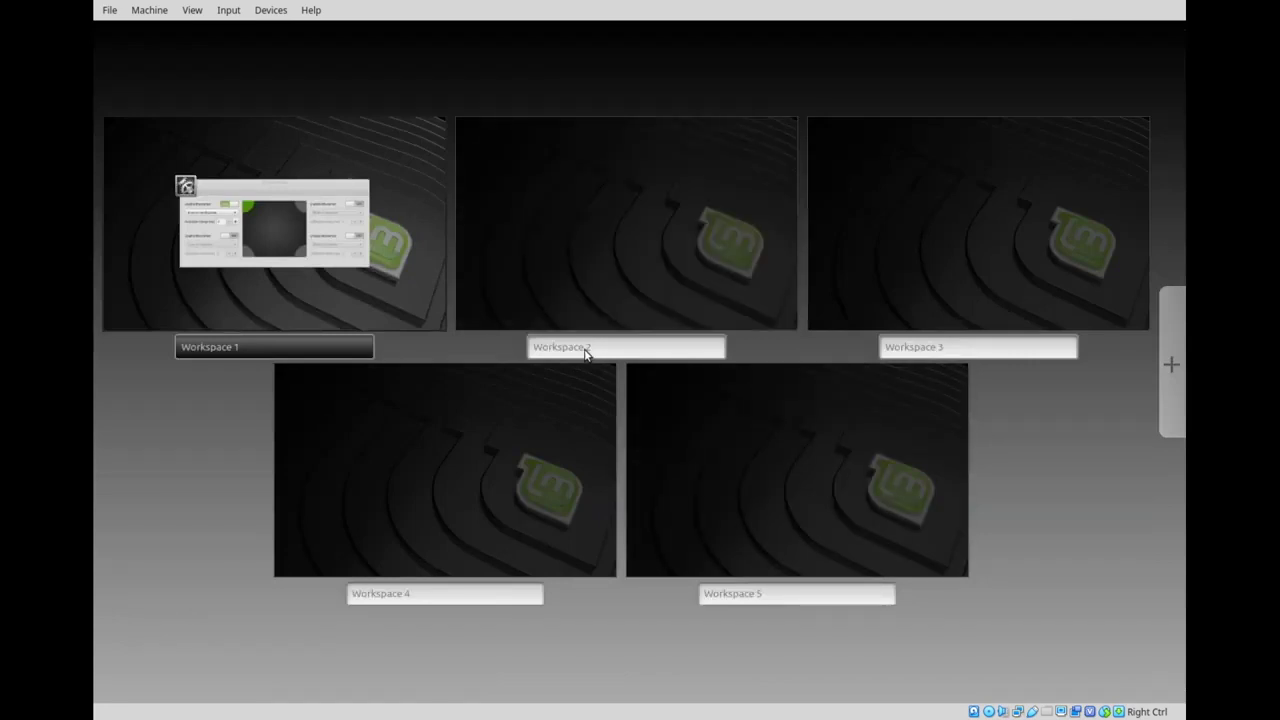
{"action": "left_click", "coordinate": [340, 302]}
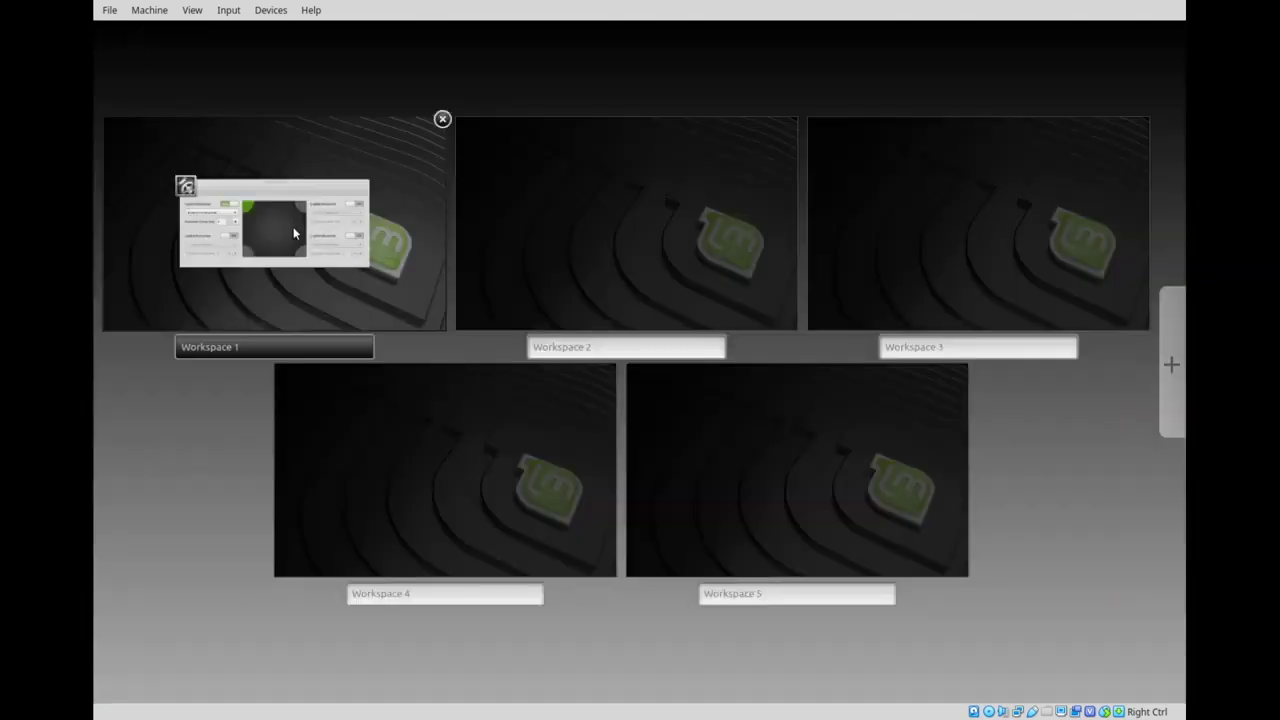
{"action": "mouse_move", "coordinate": [296, 234]}
{"action": "left_mouse_down"}
{"action": "mouse_move", "coordinate": [817, 234]}
{"action": "mouse_move", "coordinate": [890, 248]}
{"action": "mouse_move", "coordinate": [834, 517]}
{"action": "mouse_move", "coordinate": [614, 477]}
{"action": "mouse_move", "coordinate": [327, 220]}
{"action": "mouse_move", "coordinate": [308, 240]}
{"action": "left_mouse_up"}
{"action": "left_click", "coordinate": [308, 237]}
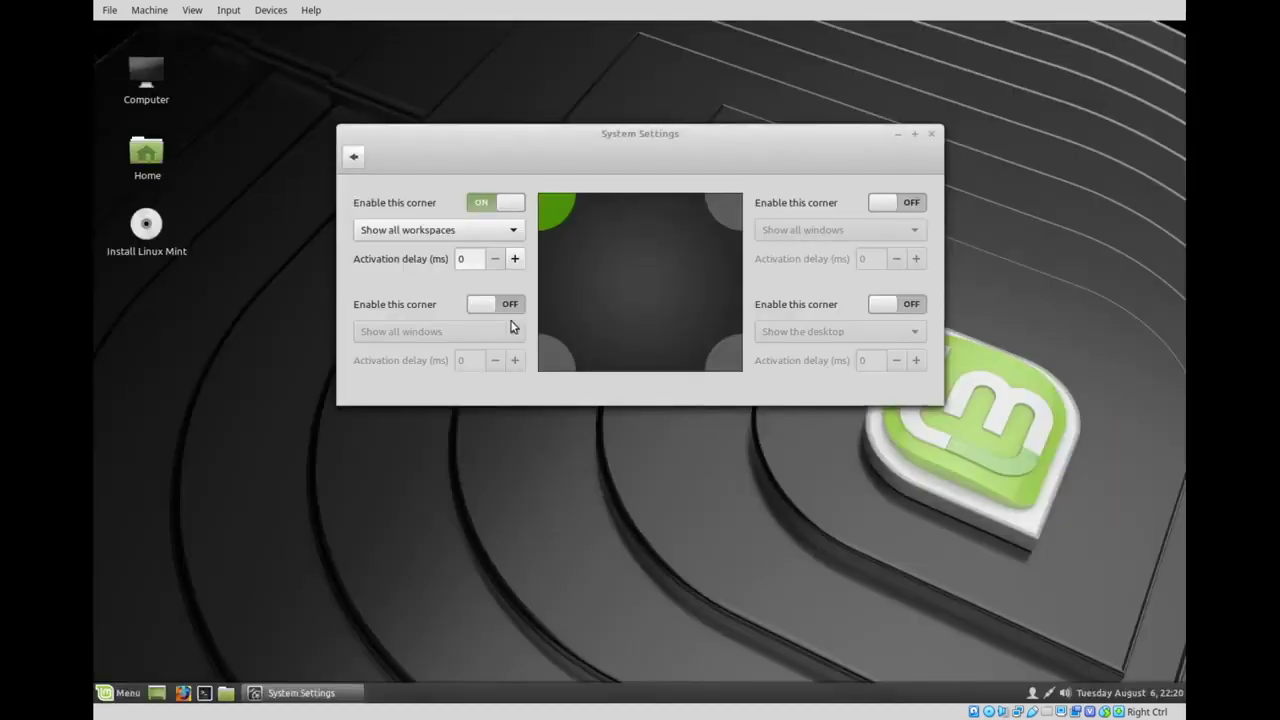
{"action": "left_click", "coordinate": [352, 152]}
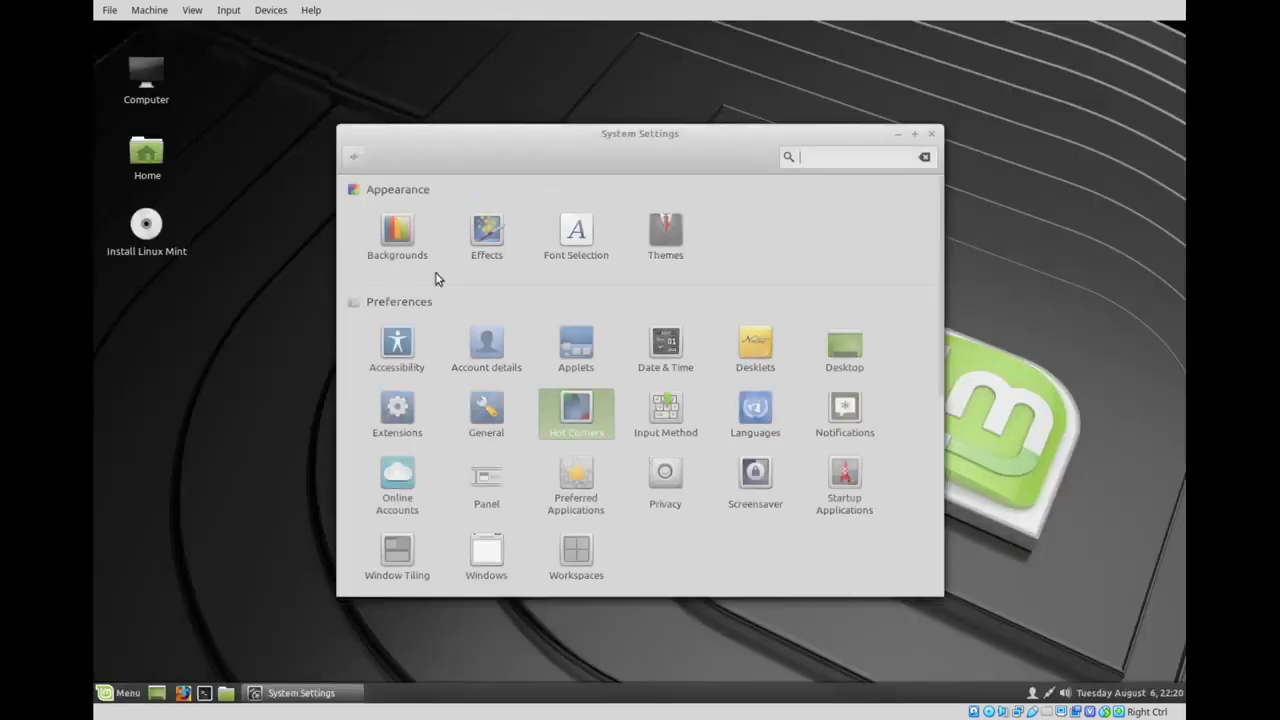
{"action": "left_click", "coordinate": [666, 472]}
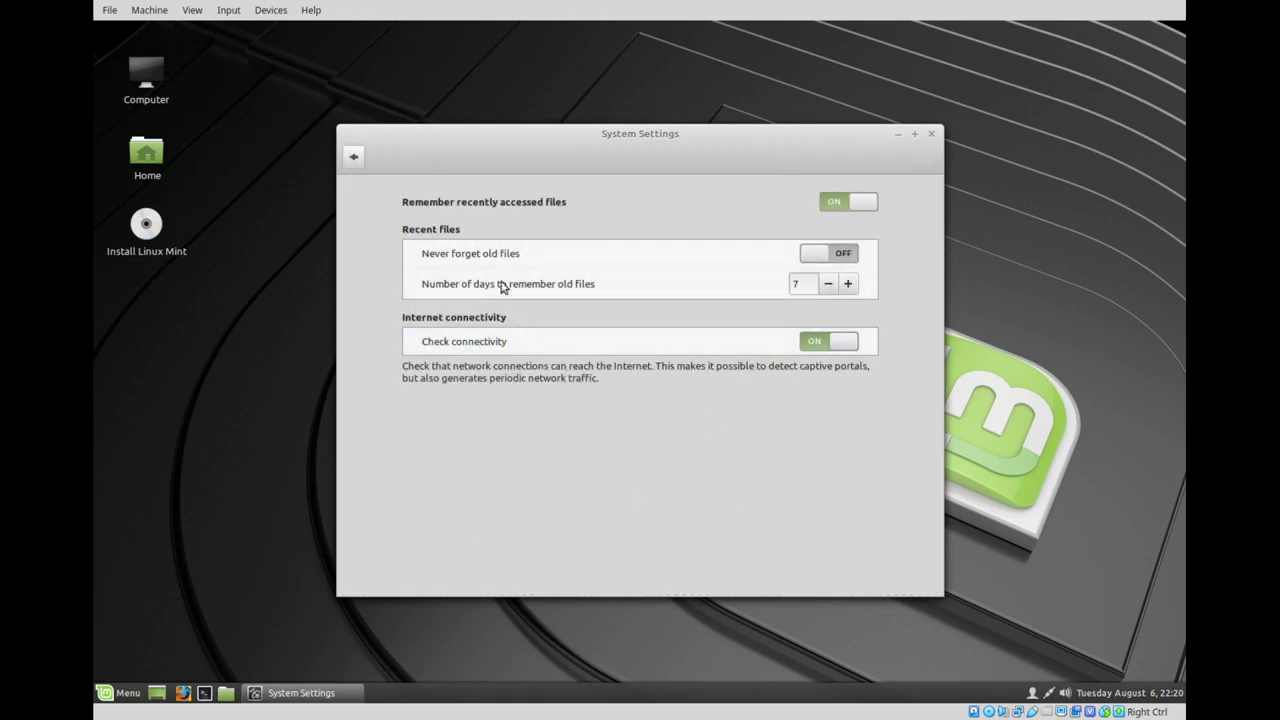
- Keep recent files forever, then pin Text Editor from the menu onto the panel
{"action": "left_click", "coordinate": [843, 254]}
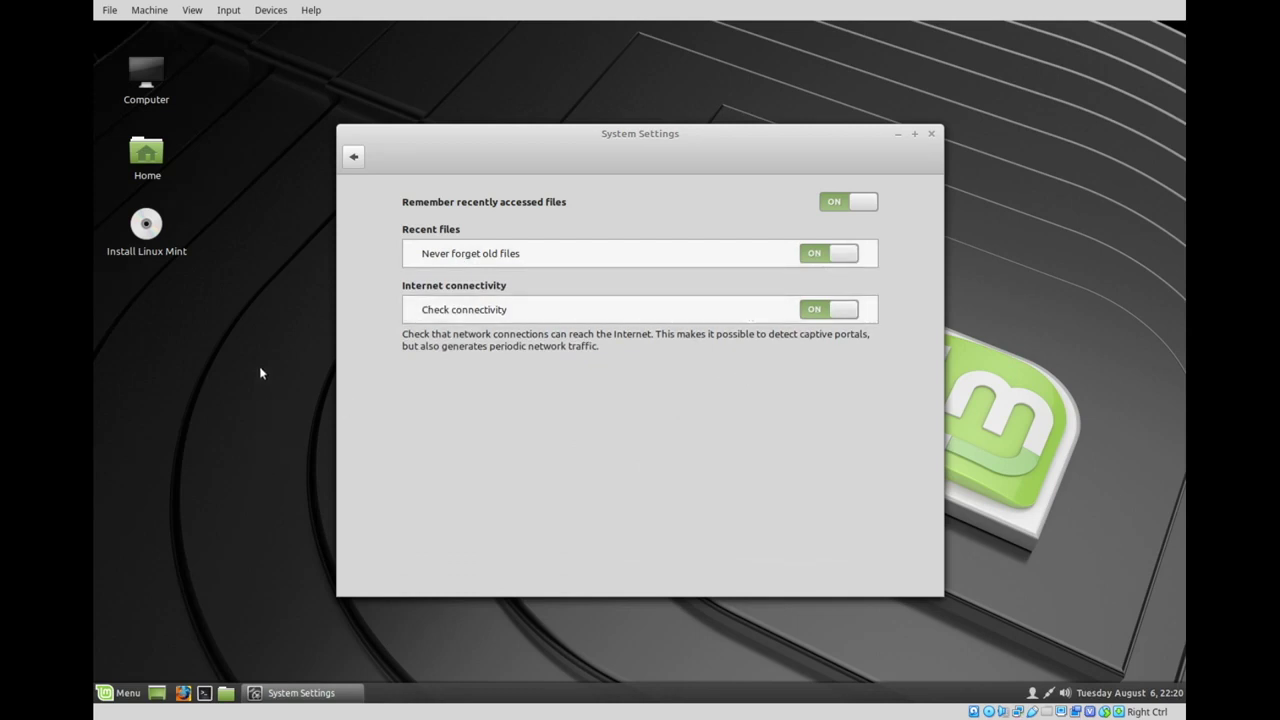
{"action": "left_click", "coordinate": [124, 691]}
{"action": "mouse_move", "coordinate": [209, 600]}
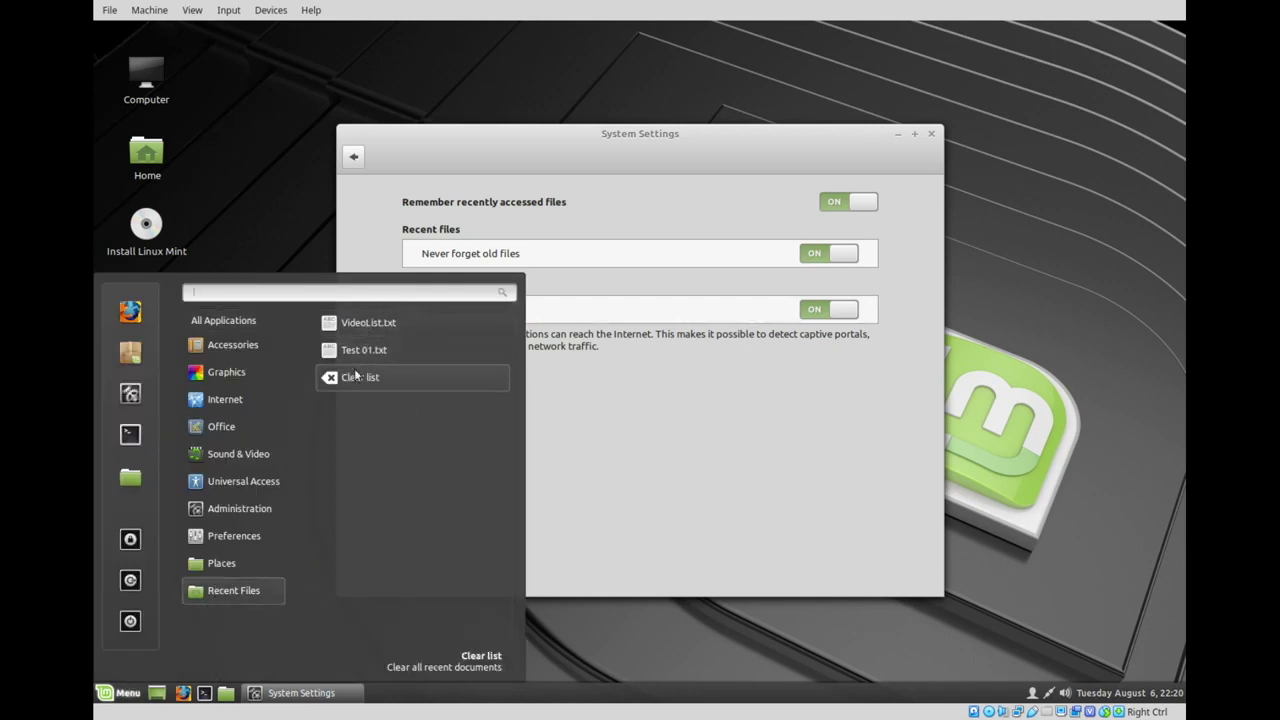
{"action": "left_click", "coordinate": [118, 696]}
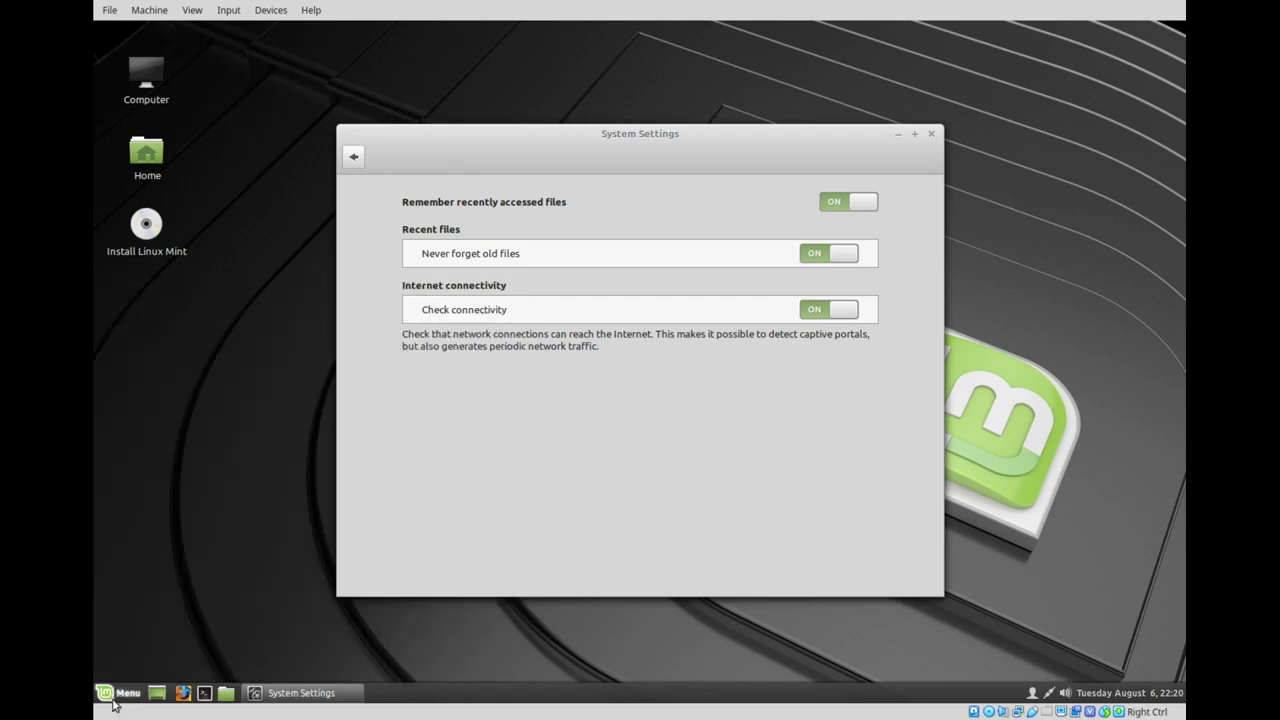
{"action": "left_click", "coordinate": [115, 703]}
{"action": "mouse_move", "coordinate": [247, 347]}
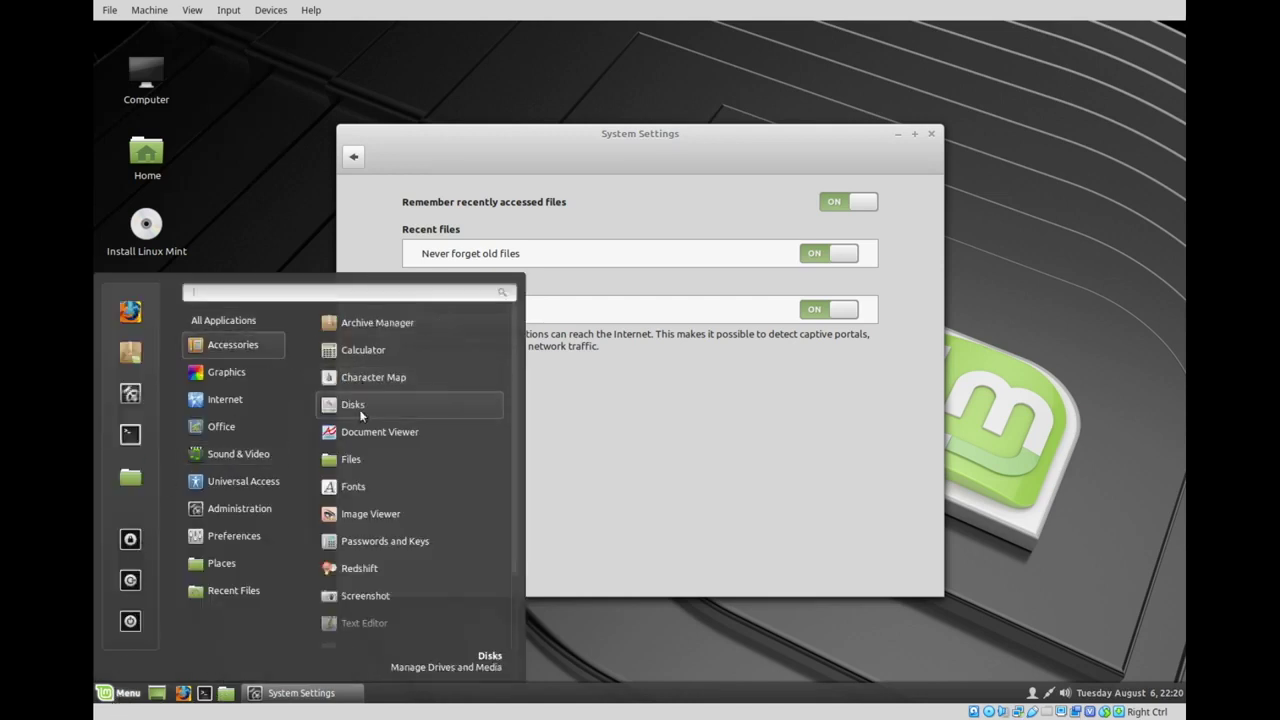
{"action": "scroll", "coordinate": [359, 409], "scroll_direction": "down", "scroll_amount": 2}
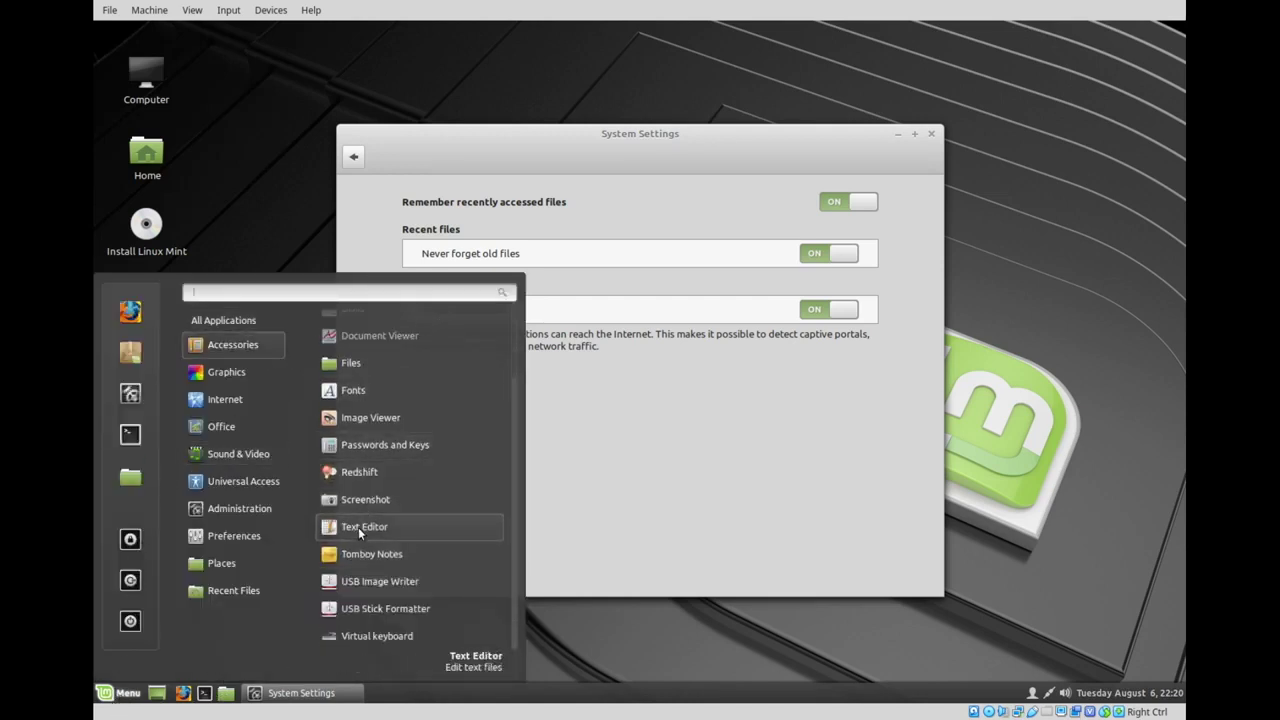
{"action": "left_click_drag", "start_coordinate": [358, 527], "coordinate": [181, 700]}
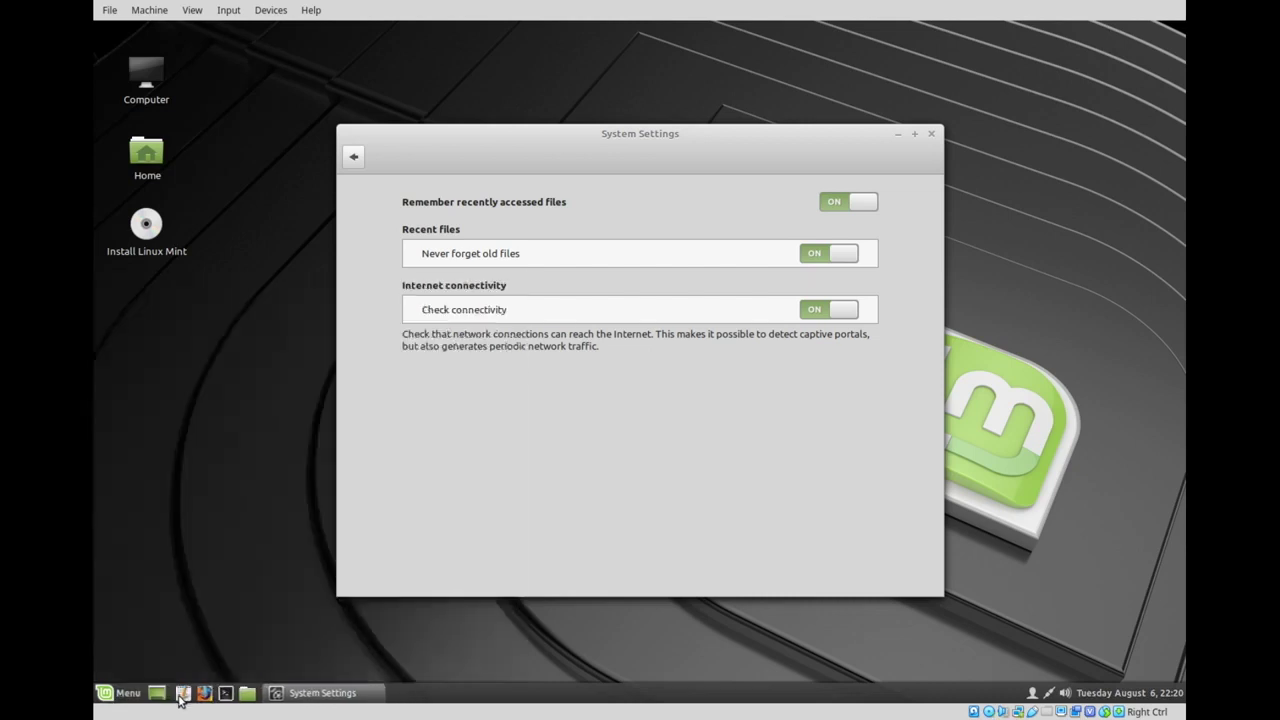
- Try the new Text Editor launcher, close the editor, and return to the settings overview
{"action": "left_click", "coordinate": [182, 693]}
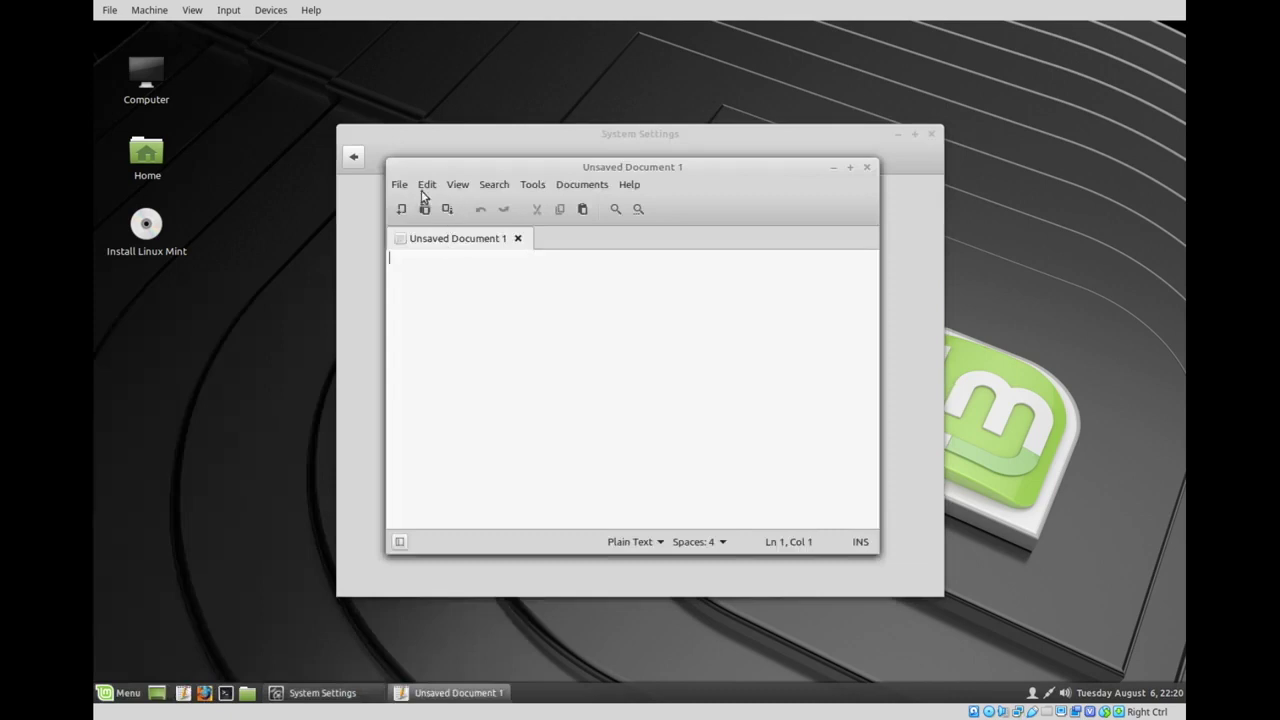
{"action": "left_click", "coordinate": [400, 185]}
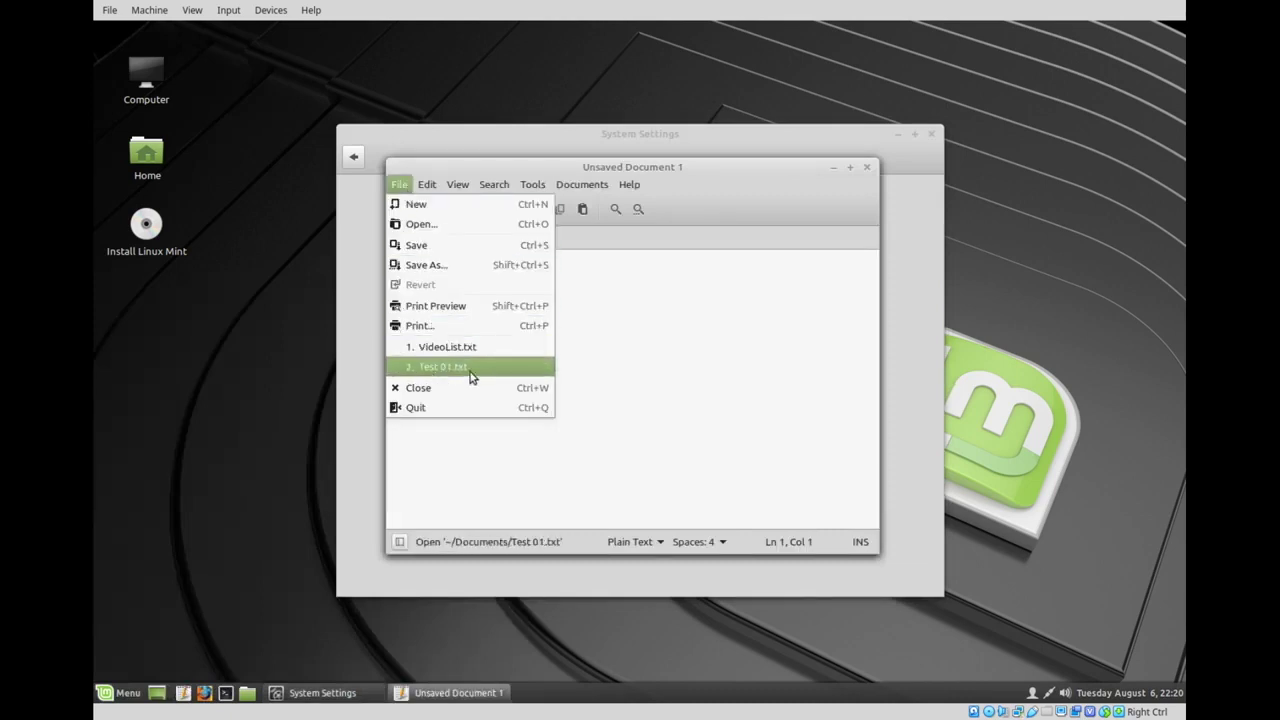
{"action": "left_click", "coordinate": [754, 180]}
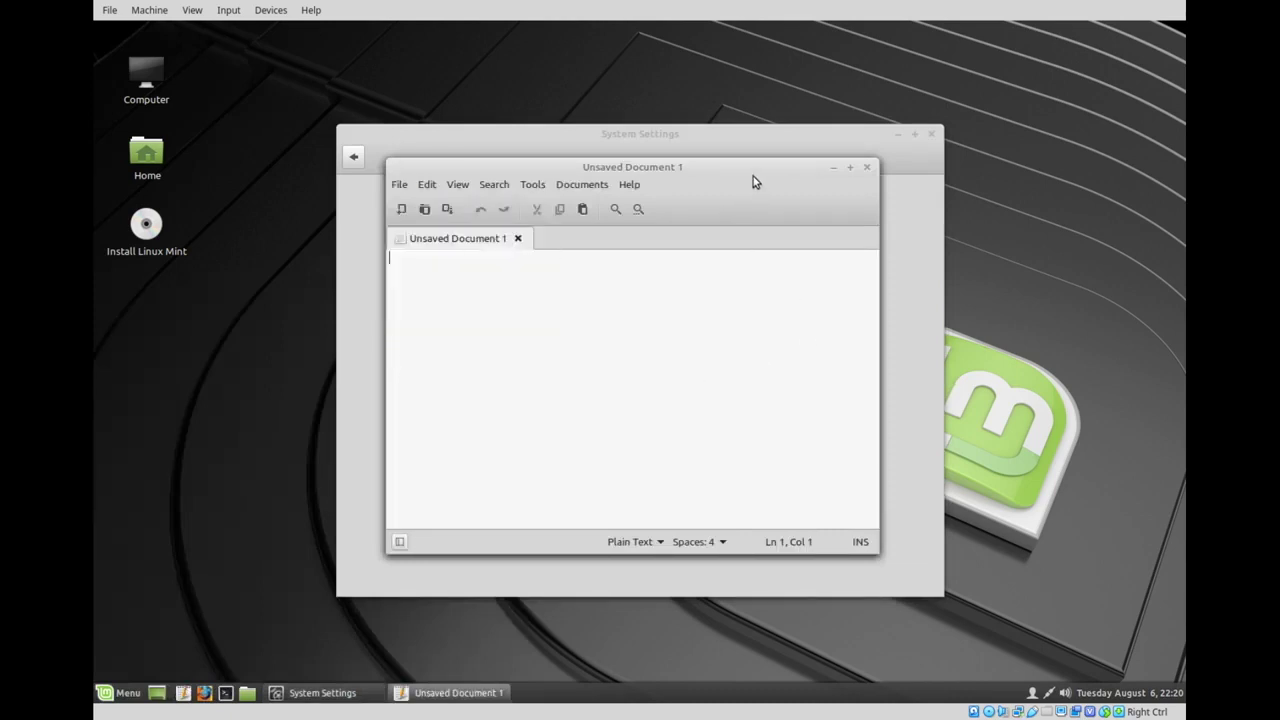
{"action": "left_click", "coordinate": [865, 167]}
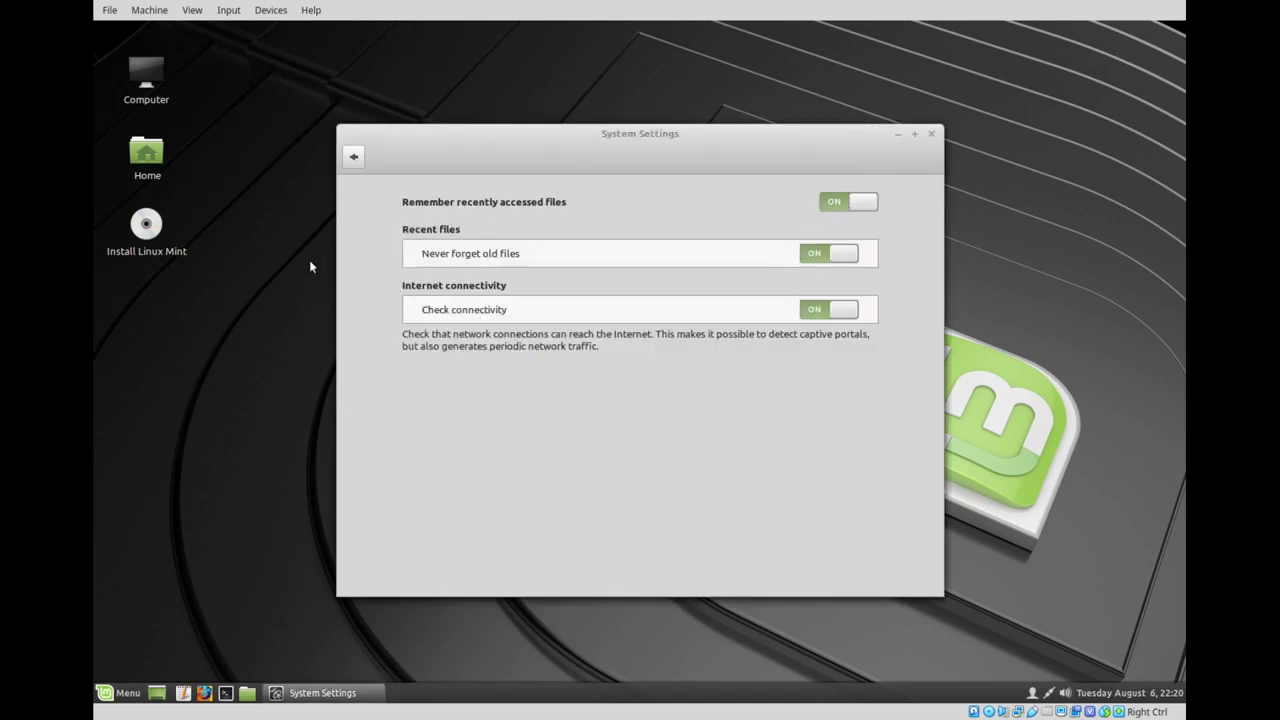
{"action": "left_click", "coordinate": [352, 160]}
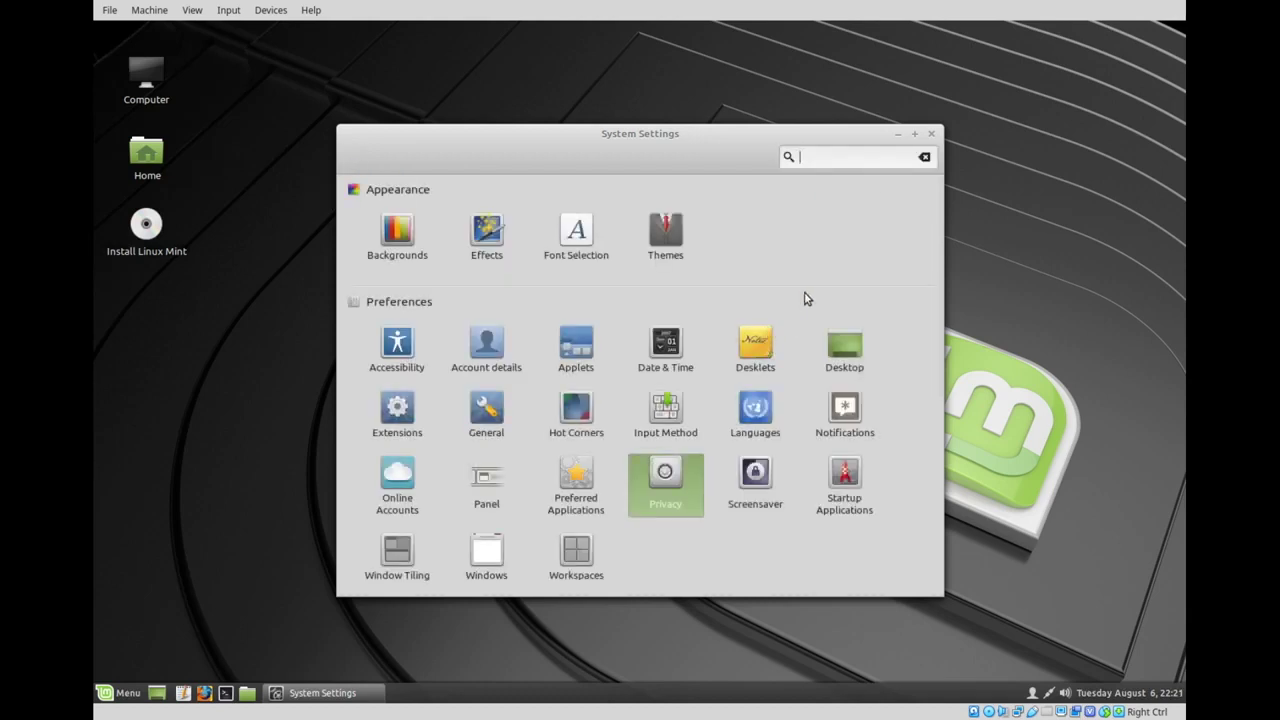
- Set the screensaver start delay to Never and switch off both lock options
{"action": "left_click", "coordinate": [755, 480]}
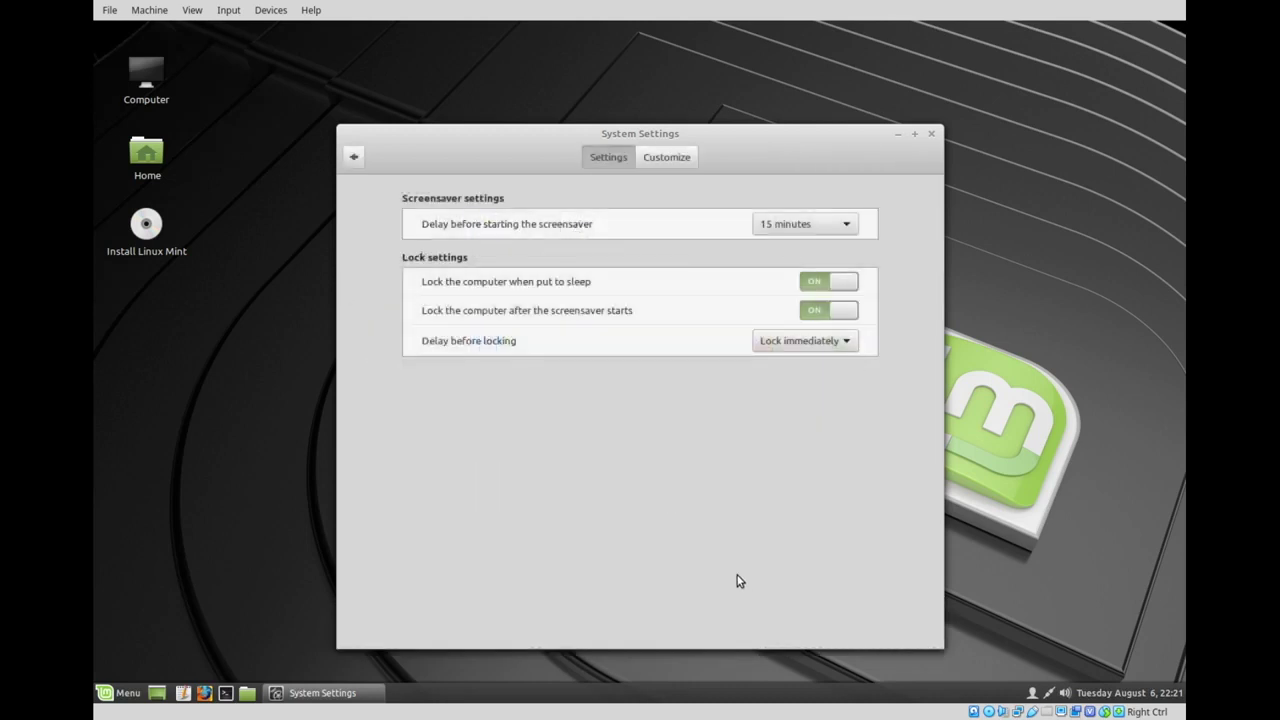
{"action": "left_click", "coordinate": [785, 222]}
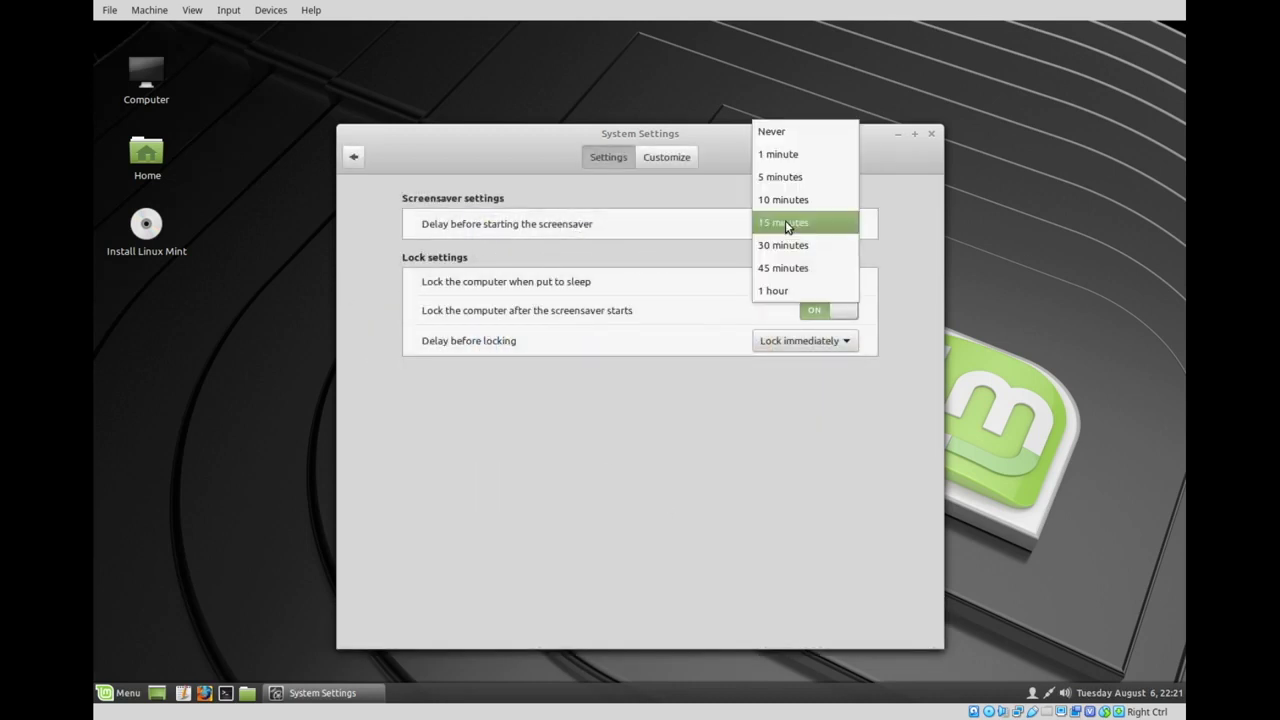
{"action": "left_click", "coordinate": [788, 131]}
{"action": "left_click", "coordinate": [836, 342]}
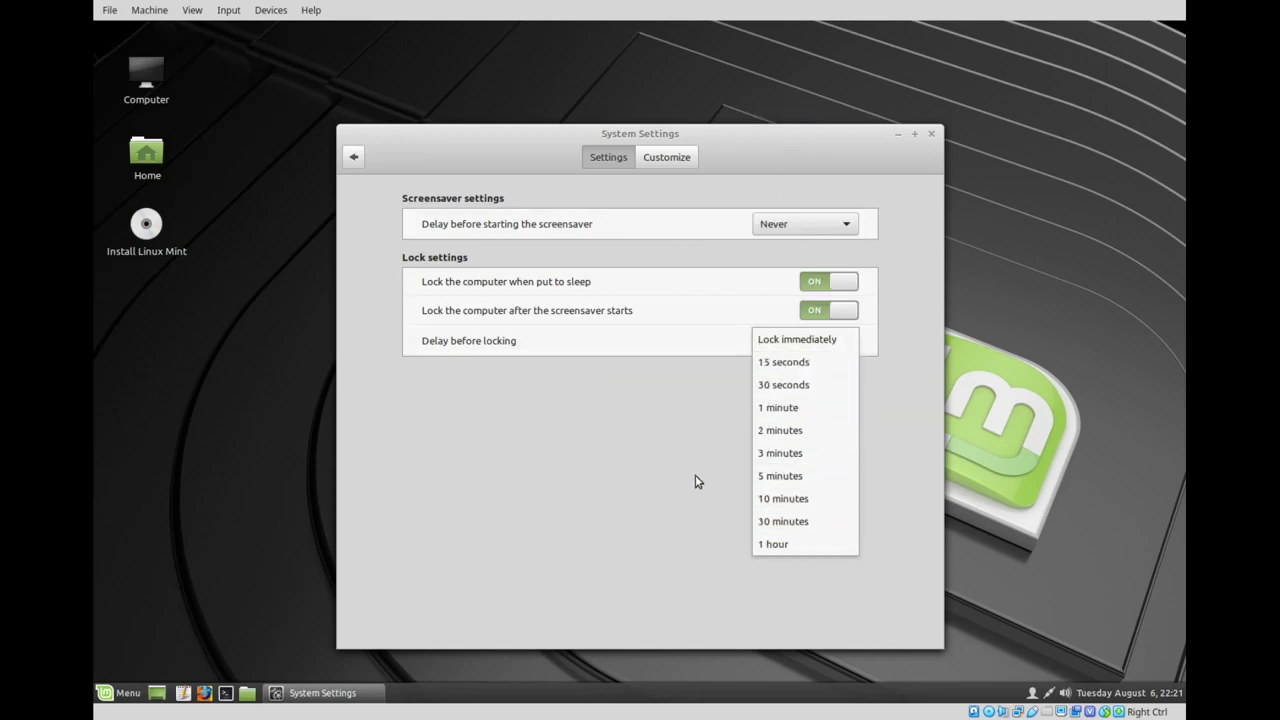
{"action": "left_click", "coordinate": [800, 339]}
{"action": "left_click", "coordinate": [808, 314]}
{"action": "left_click", "coordinate": [820, 281]}
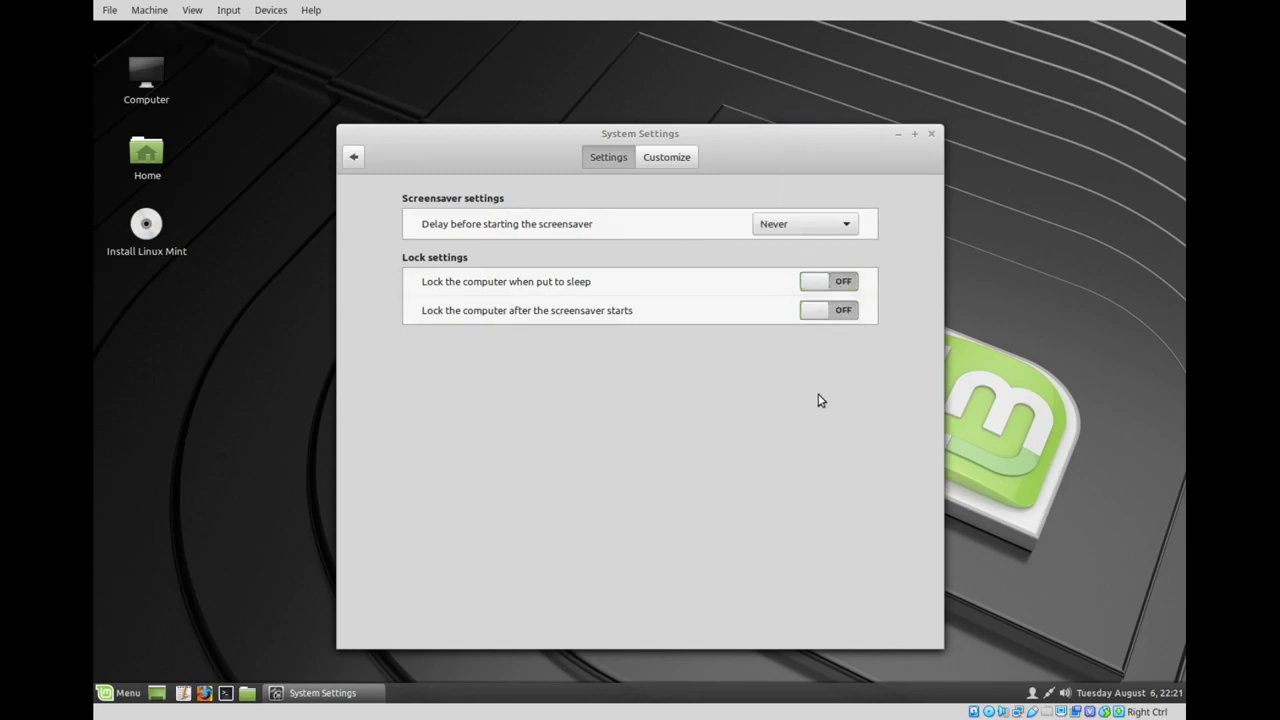
- Return to the settings overview and briefly open, then close, a terminal
{"action": "left_click", "coordinate": [353, 158]}
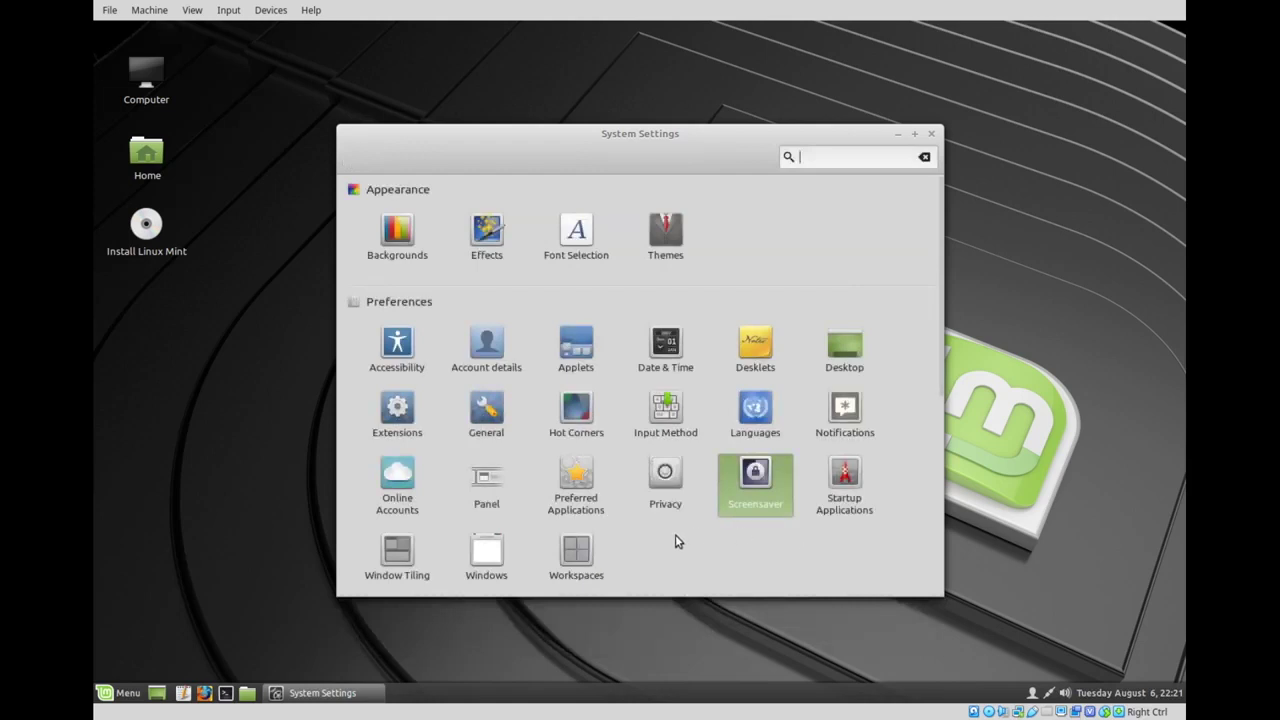
{"action": "key", "text": "ctrl+alt+t"}
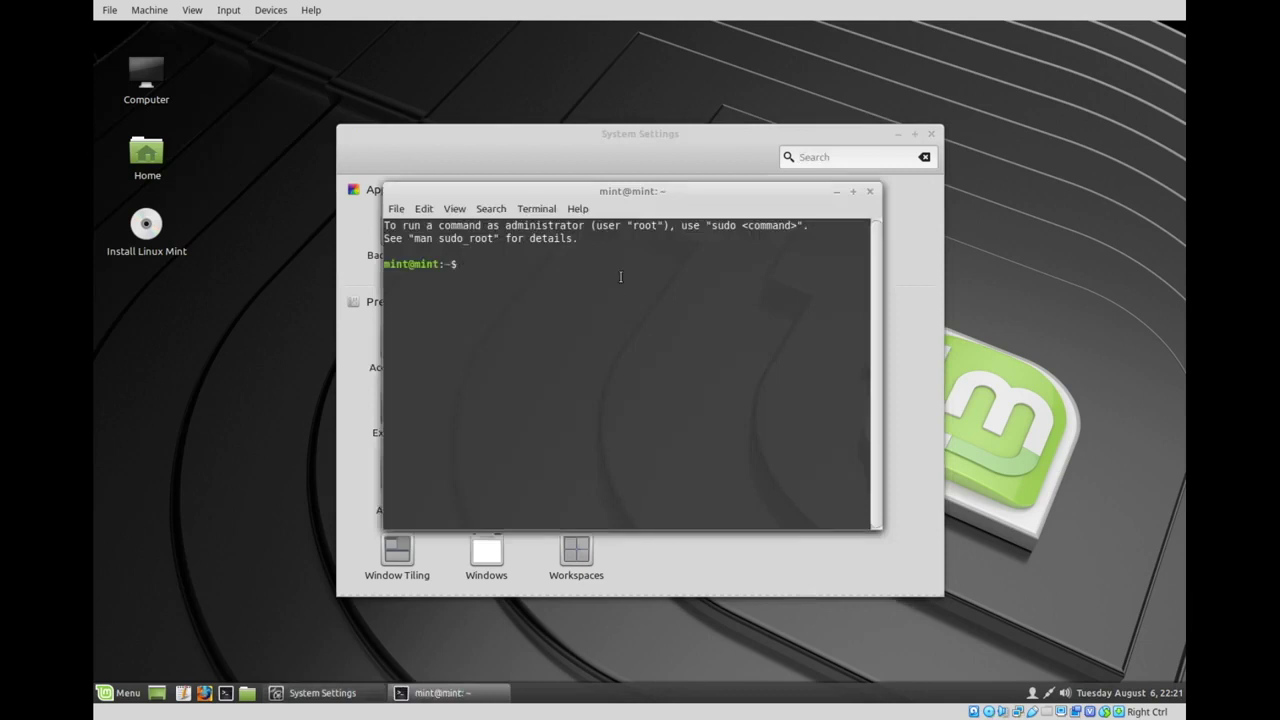
{"action": "left_click", "coordinate": [870, 191]}
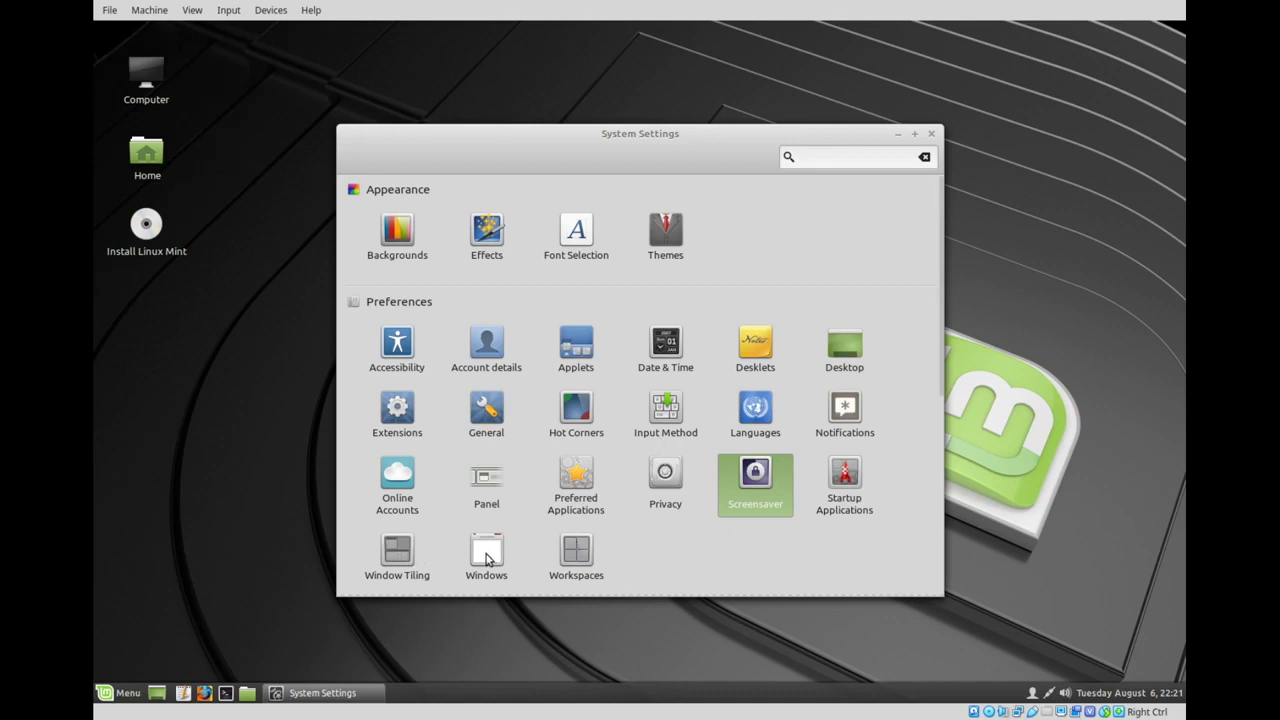
- Open Windows behavior settings and test placement by opening three Text Editor documents
{"action": "left_click", "coordinate": [415, 556]}
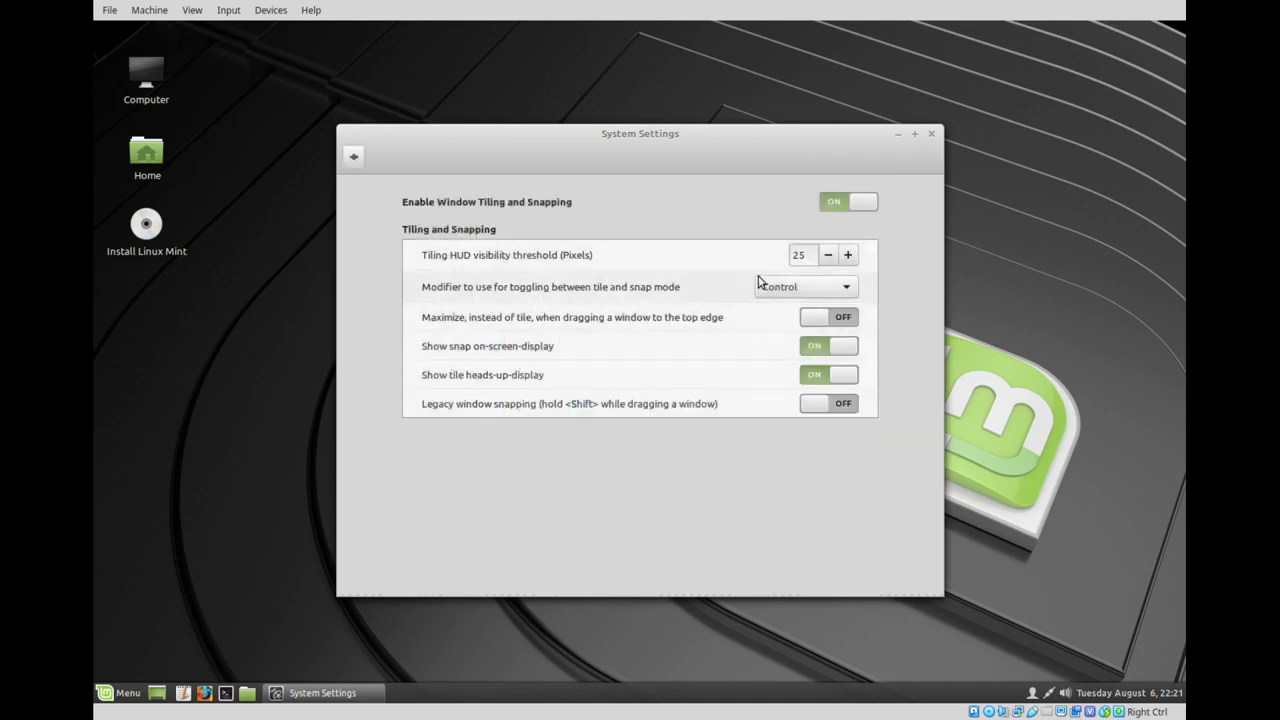
{"action": "left_click", "coordinate": [354, 157]}
{"action": "left_click", "coordinate": [489, 558]}
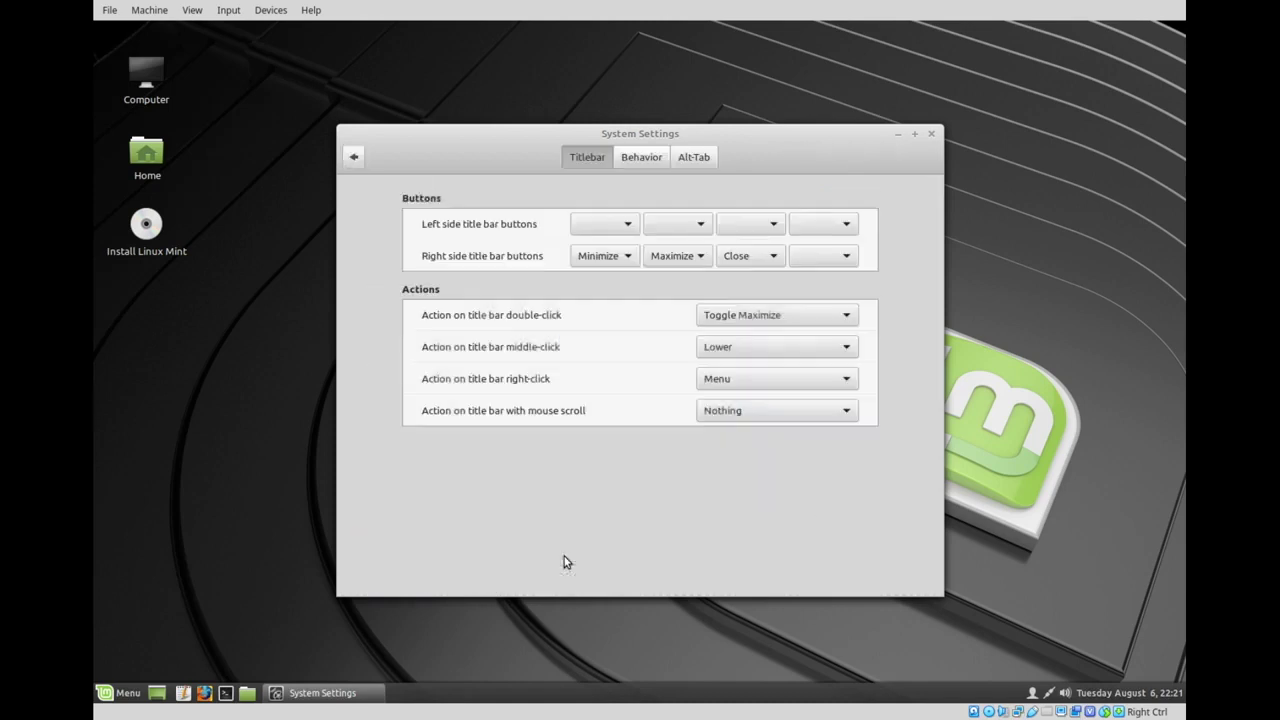
{"action": "left_click", "coordinate": [626, 165]}
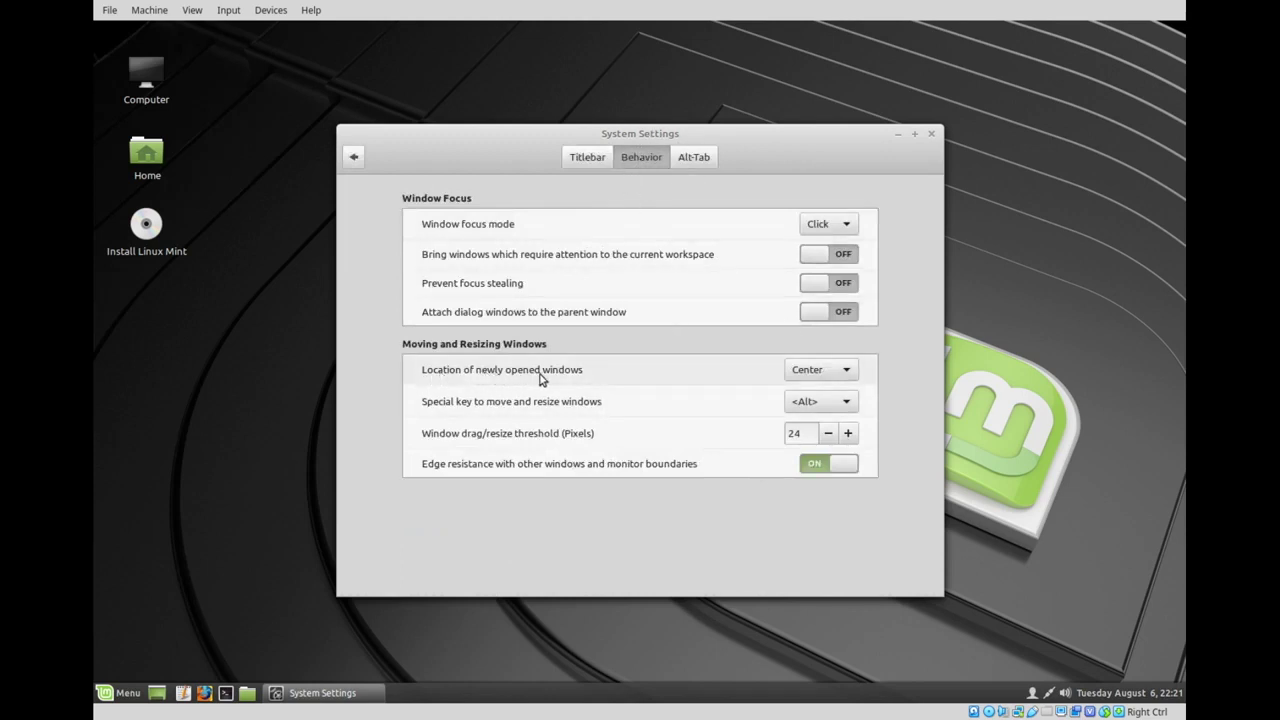
{"action": "left_click", "coordinate": [184, 697]}
{"action": "left_click", "coordinate": [184, 697]}
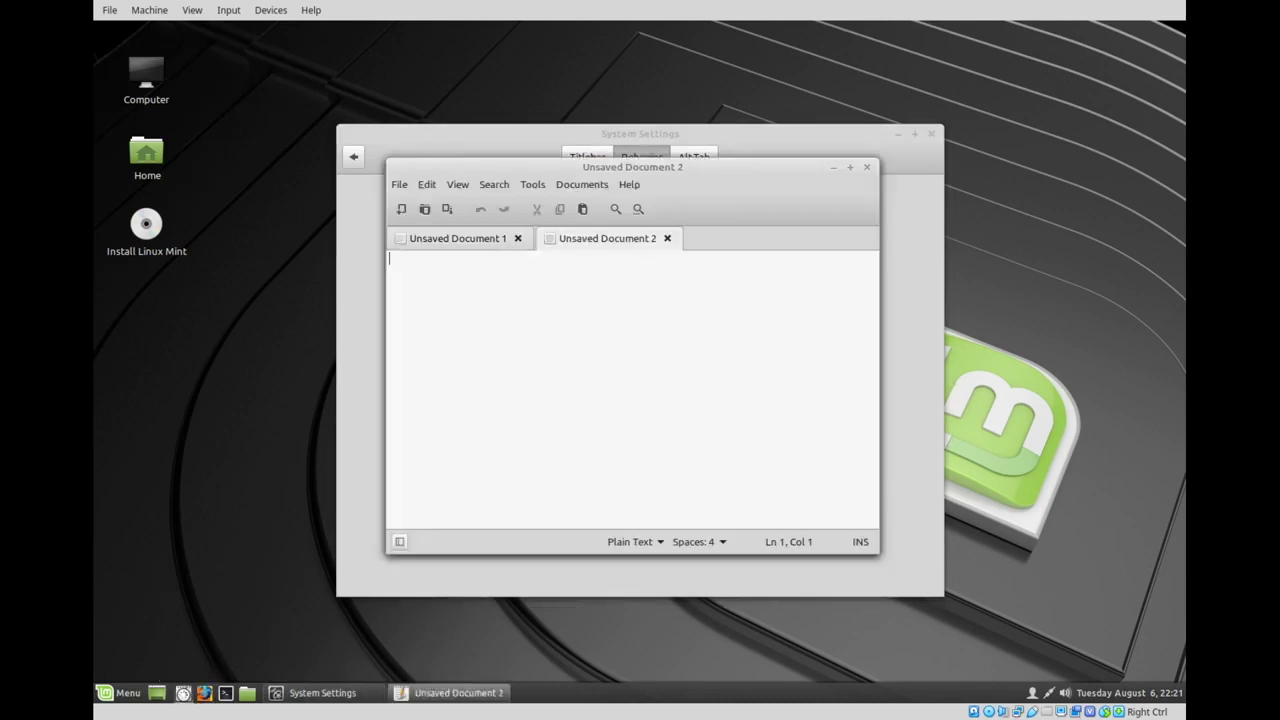
{"action": "left_click", "coordinate": [184, 697]}
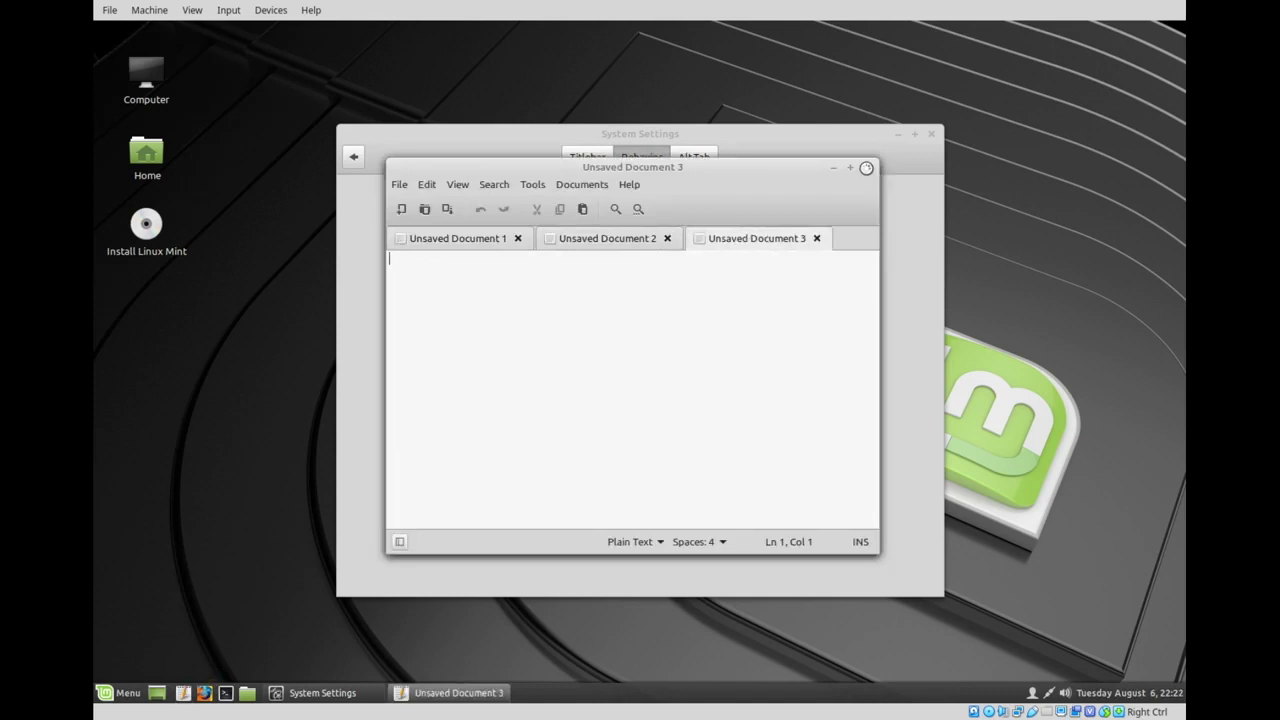
{"action": "left_click", "coordinate": [866, 167]}
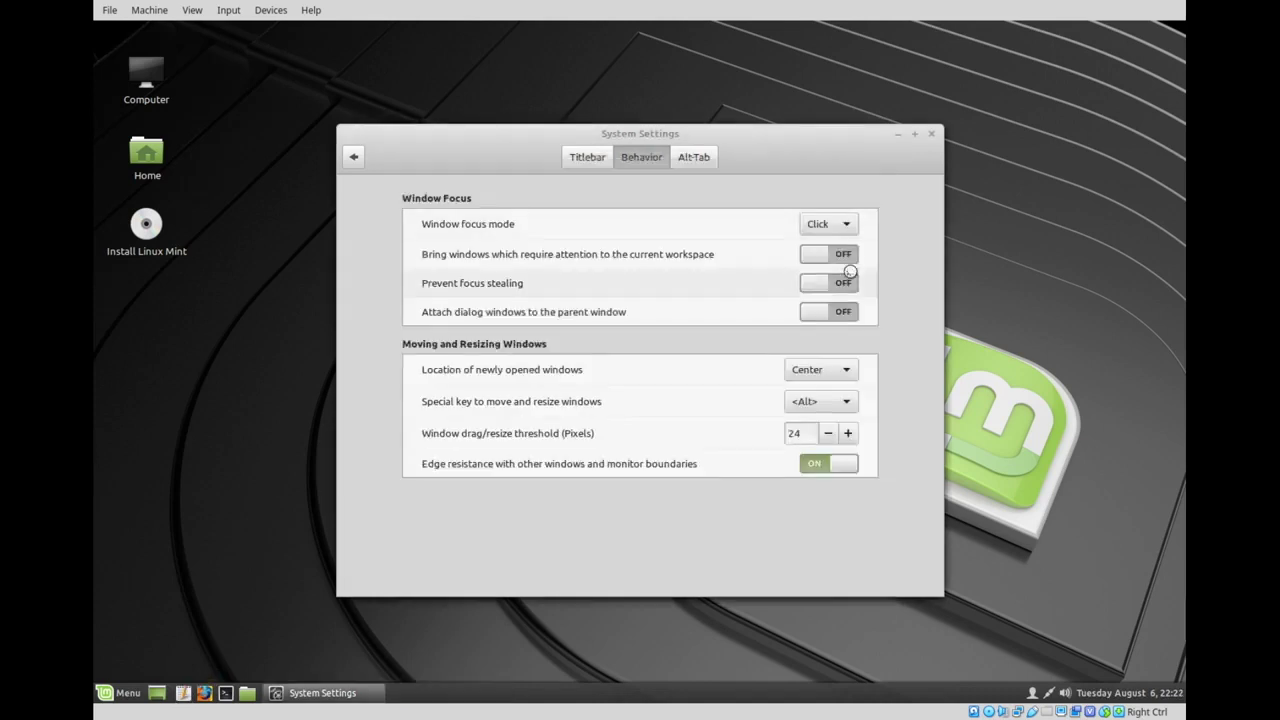
- Set the location of newly opened windows to Automatic and test it with Text Editor
{"action": "left_click", "coordinate": [811, 372]}
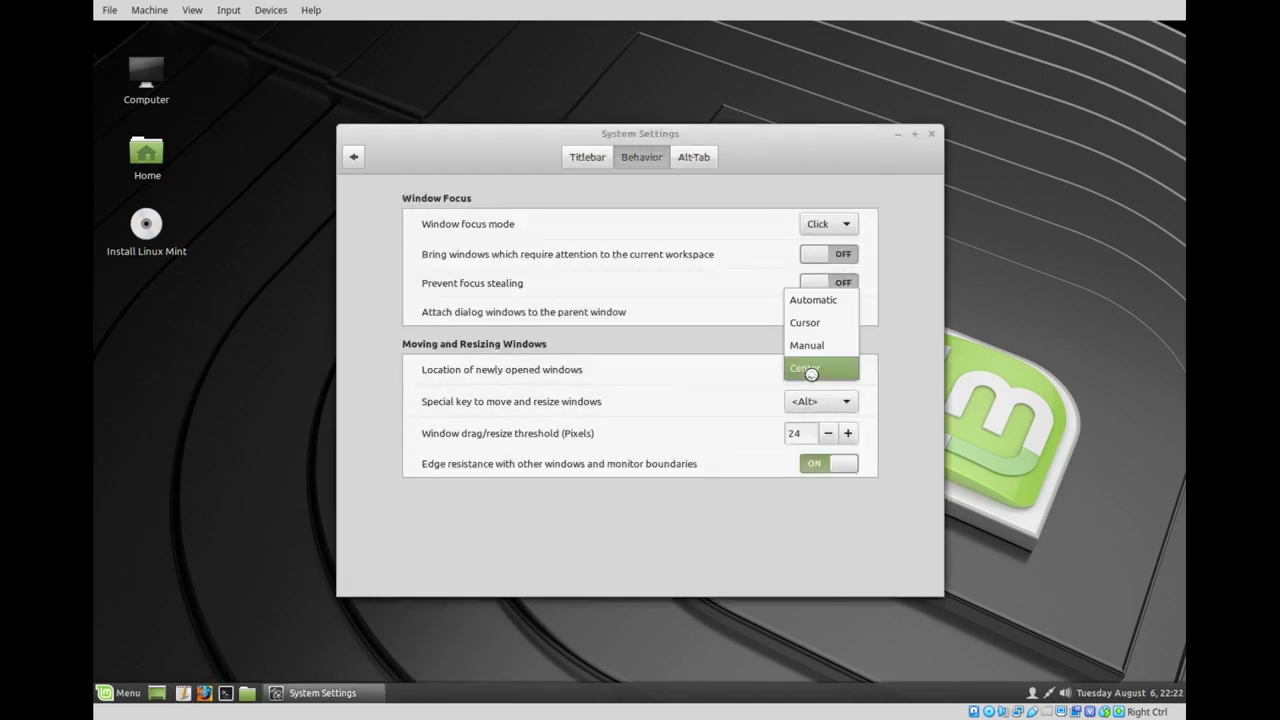
{"action": "left_click", "coordinate": [823, 302]}
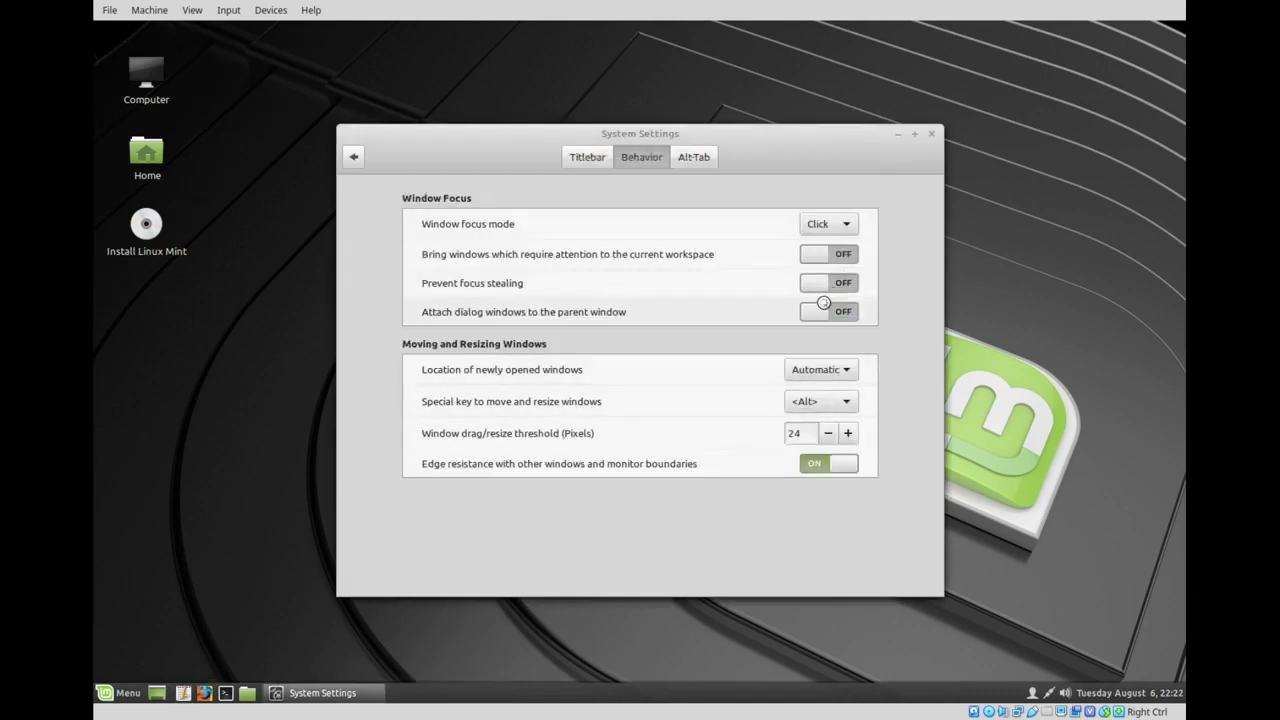
{"action": "left_click", "coordinate": [183, 693]}
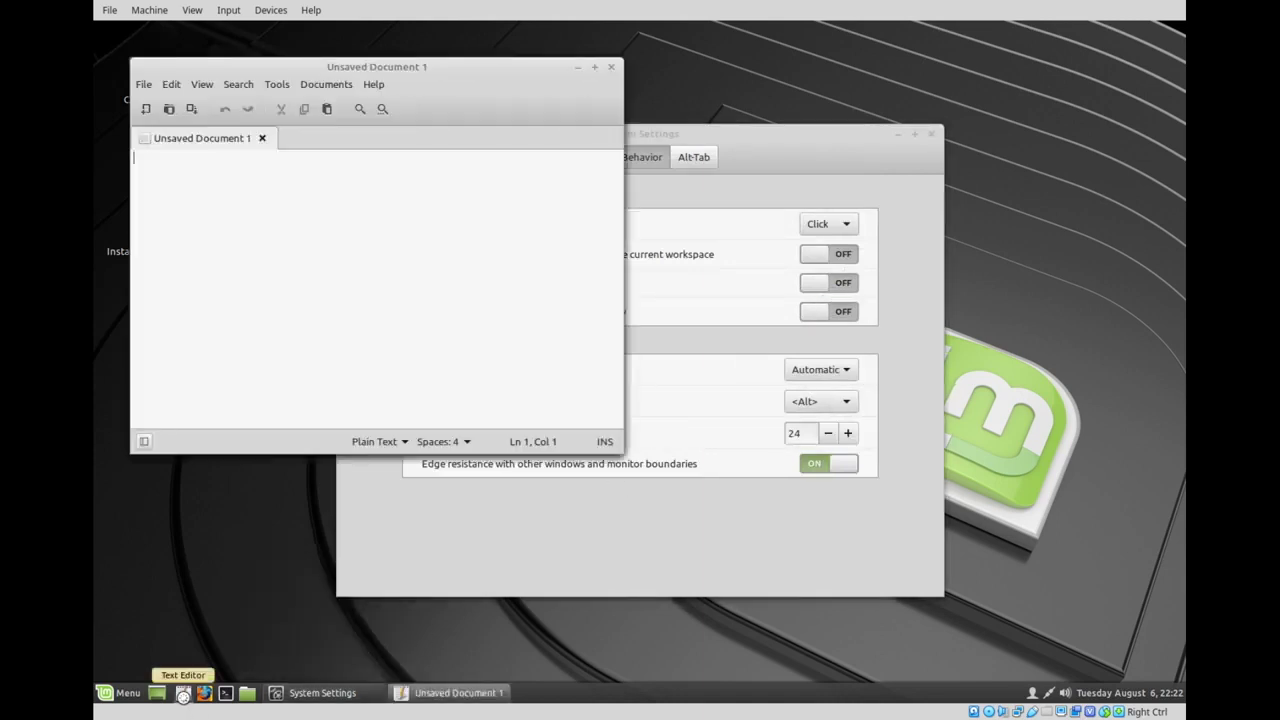
- Open test Firefox windows, close them all, and close Unsaved Document 2
{"action": "left_click", "coordinate": [183, 693]}
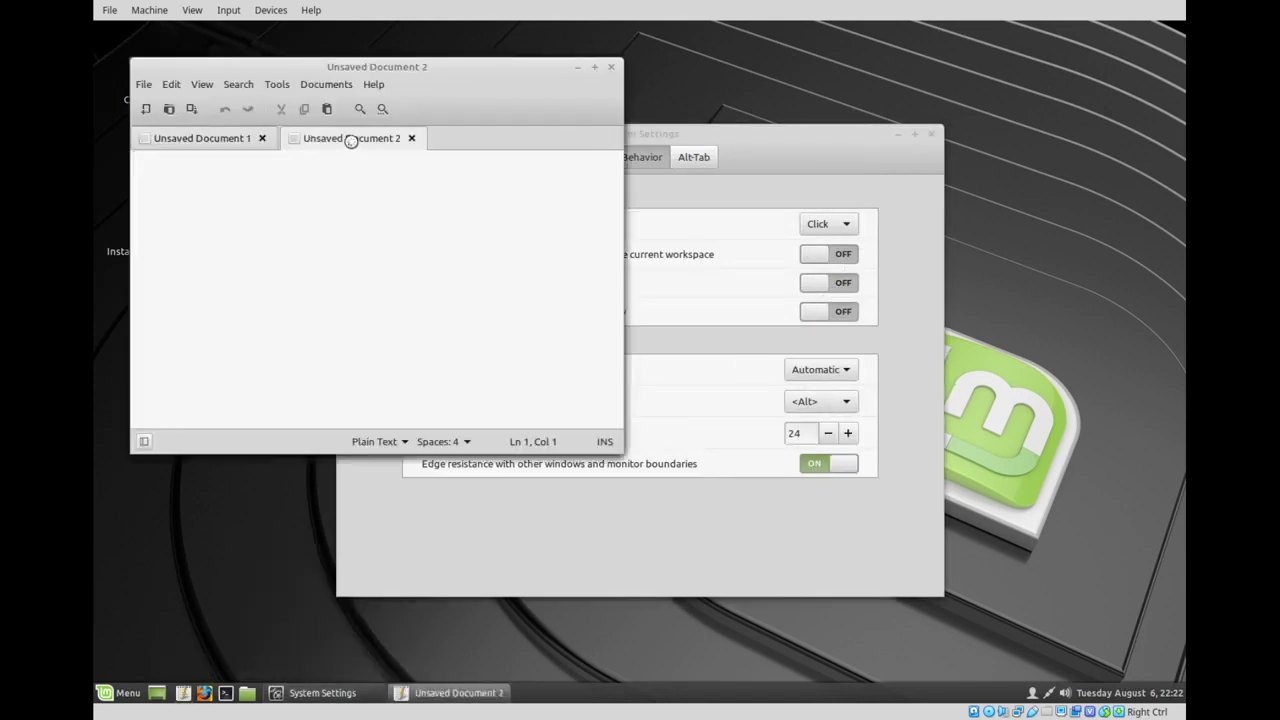
{"action": "left_click", "coordinate": [204, 693]}
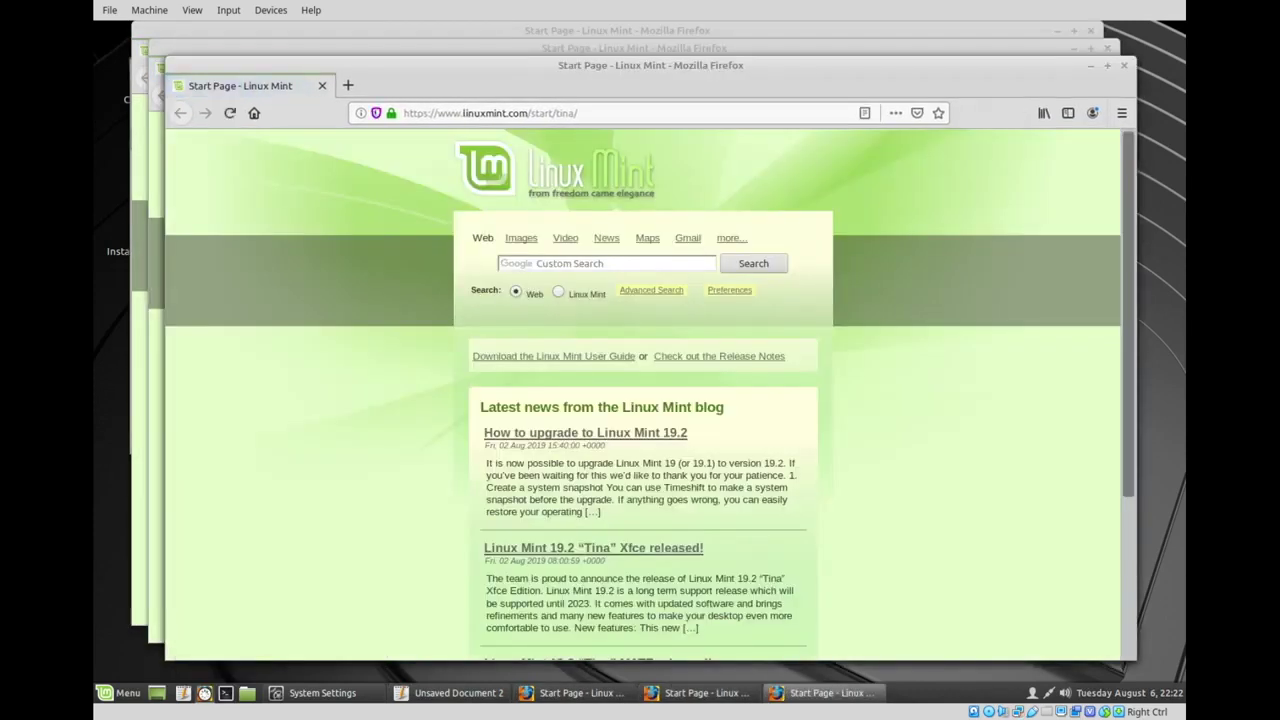
{"action": "left_click", "coordinate": [204, 693]}
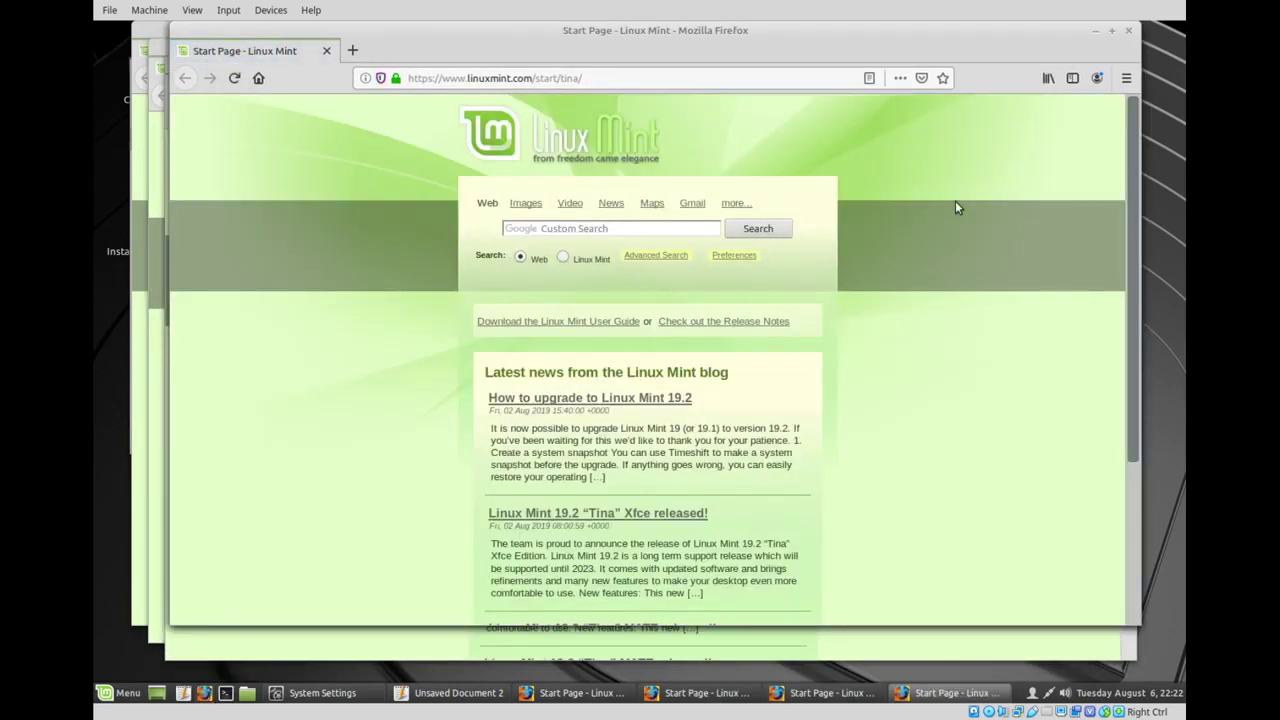
{"action": "left_click", "coordinate": [1129, 31]}
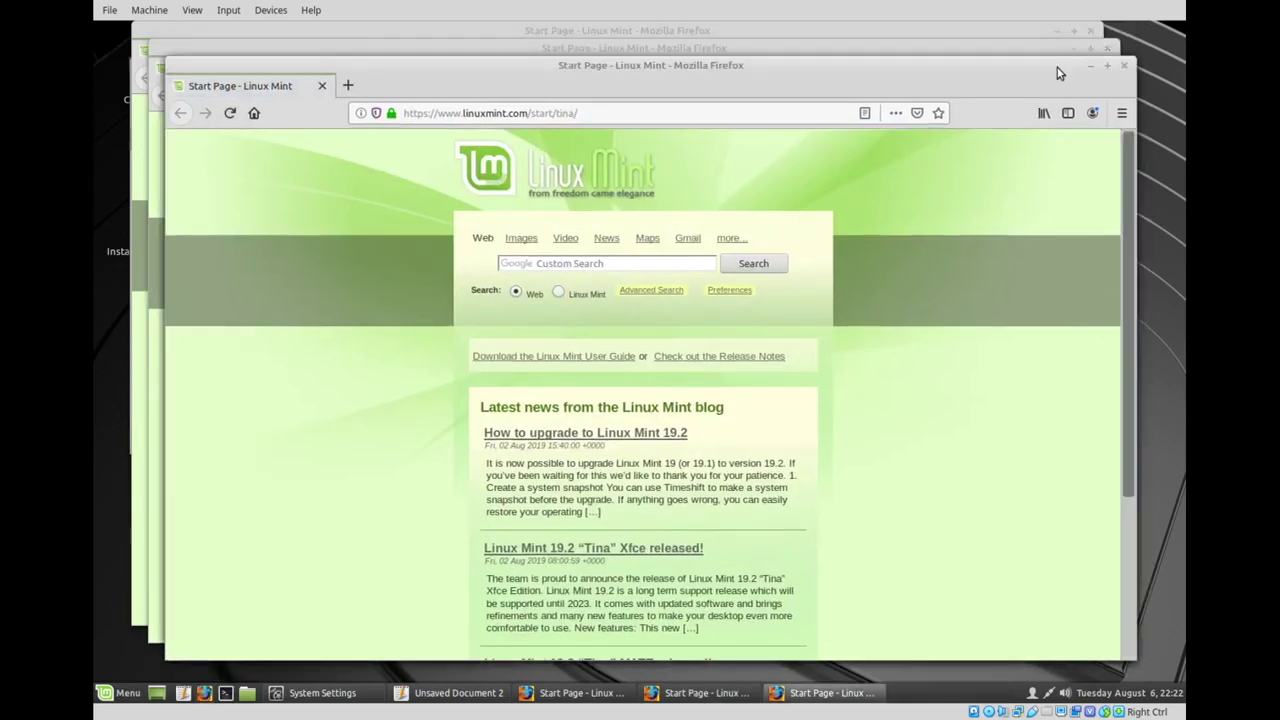
{"action": "left_click", "coordinate": [1122, 66]}
{"action": "left_click", "coordinate": [1107, 50]}
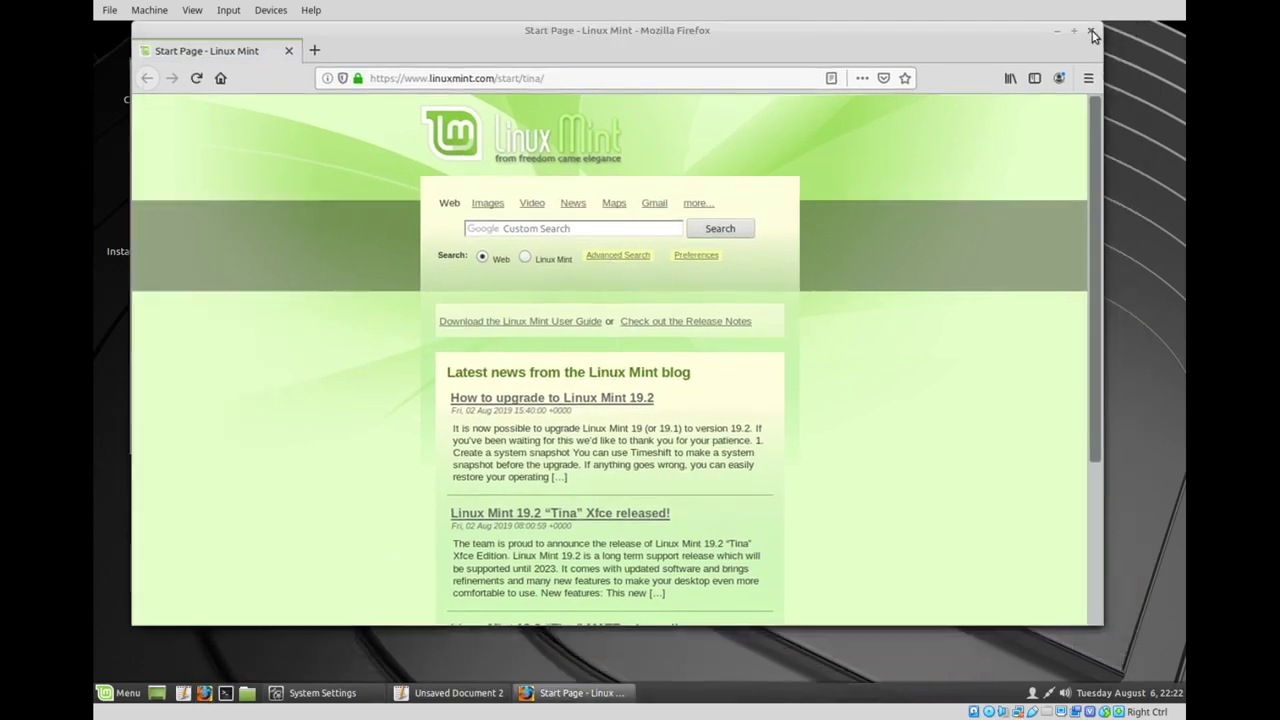
{"action": "left_click", "coordinate": [1091, 30]}
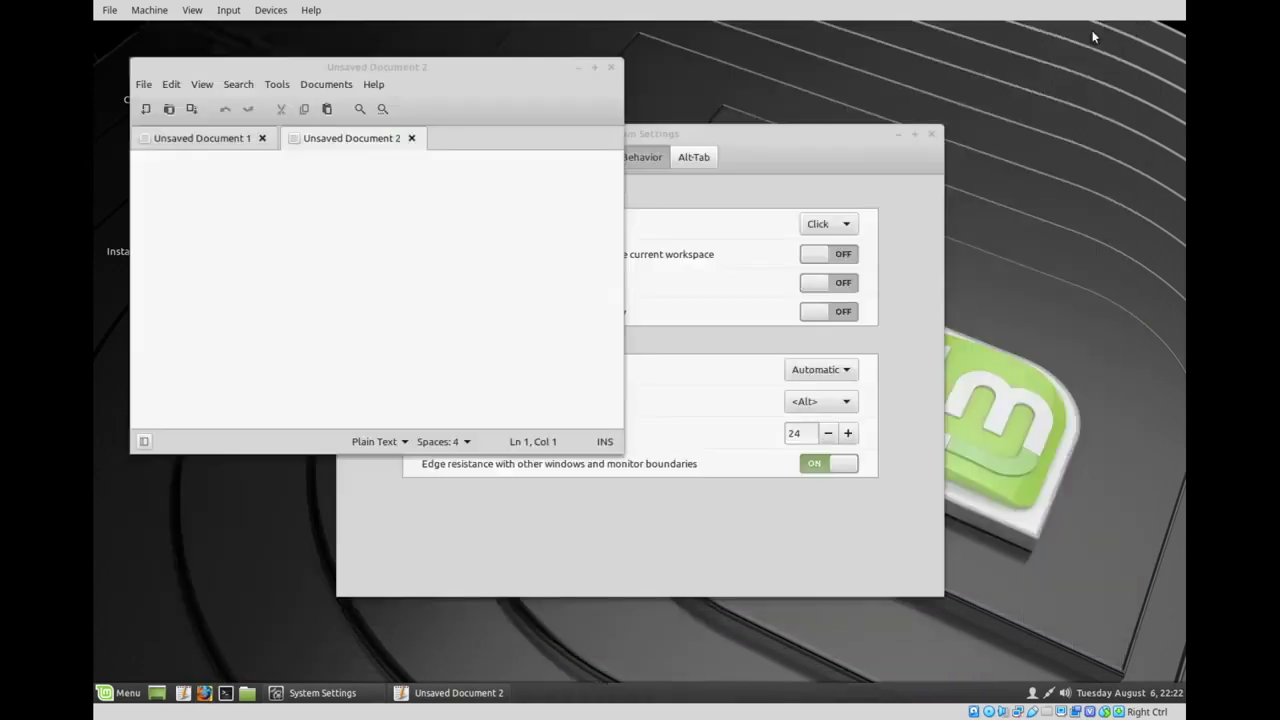
{"action": "left_click", "coordinate": [411, 138]}
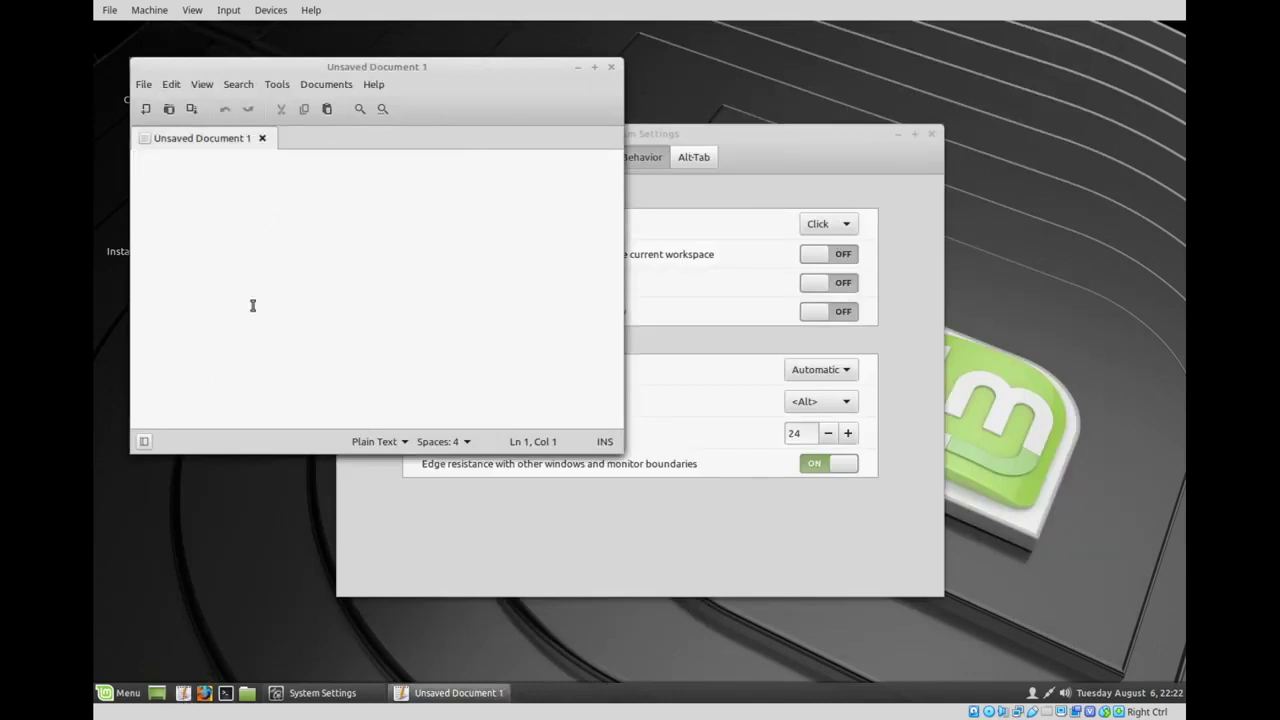
- Turn on Display line numbers and Display right margin in Xed Preferences
{"action": "left_click", "coordinate": [144, 85]}
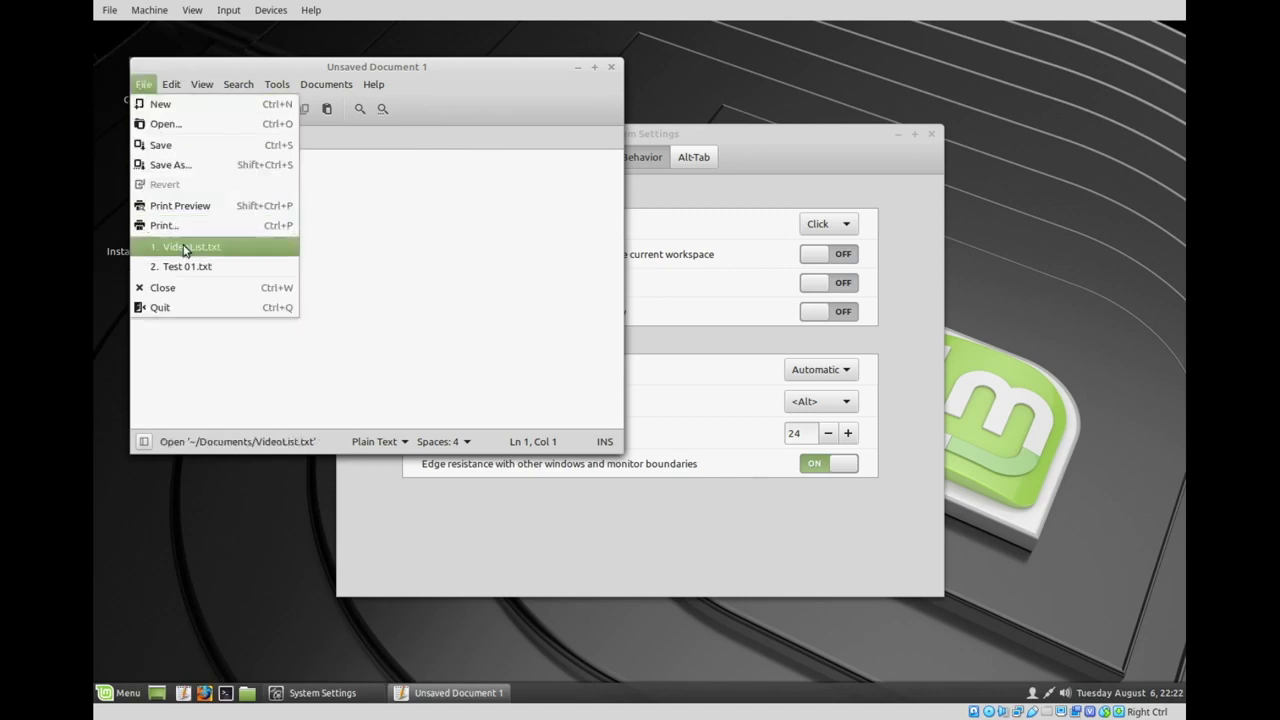
{"action": "mouse_move", "coordinate": [171, 84]}
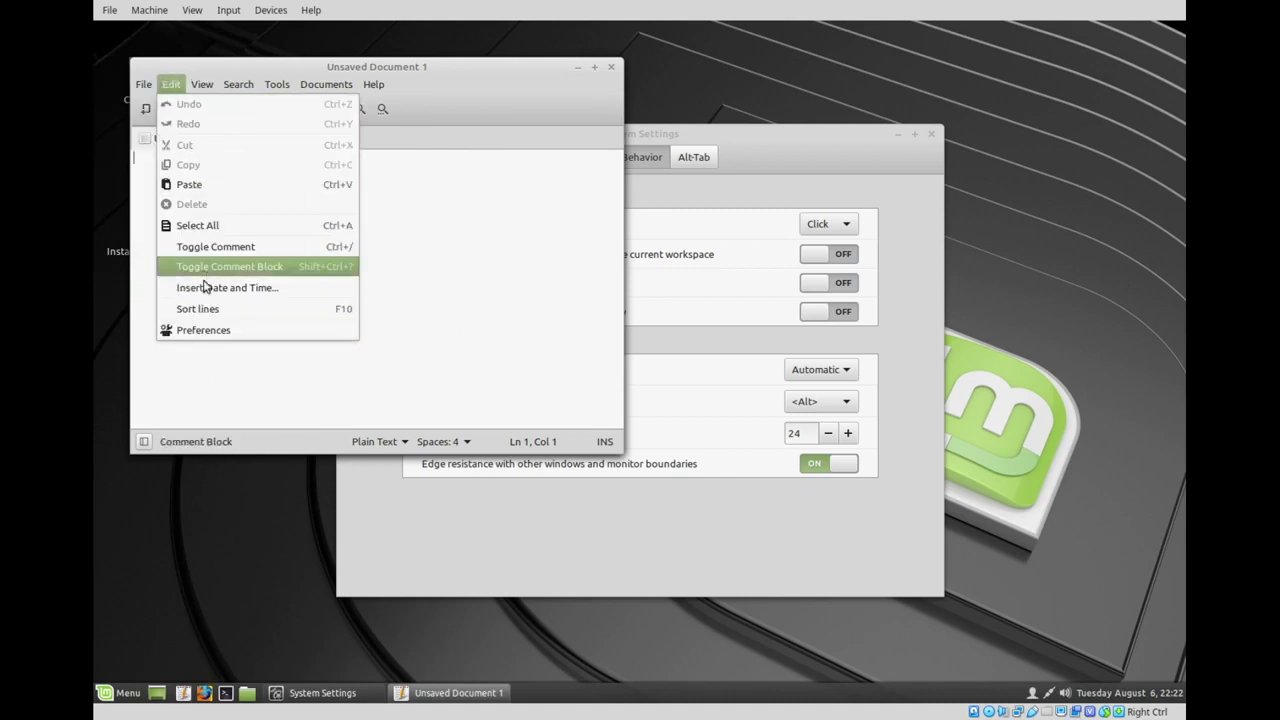
{"action": "left_click", "coordinate": [207, 334]}
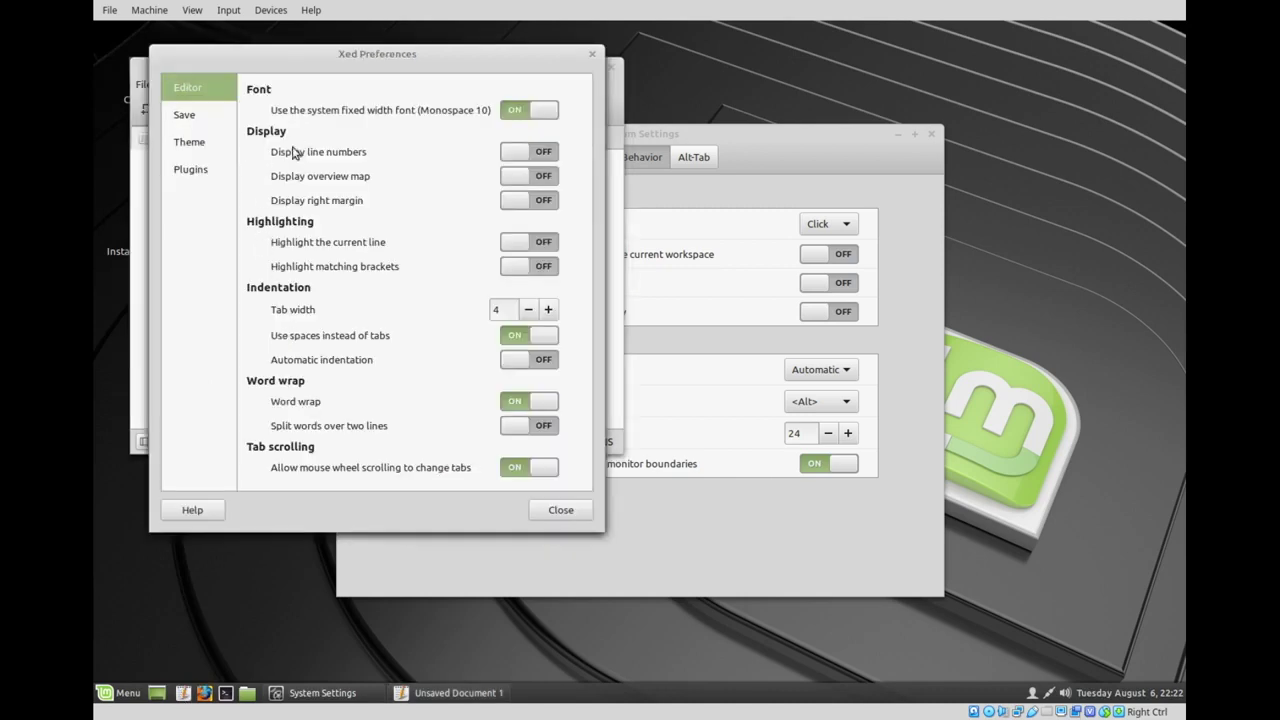
{"action": "left_click", "coordinate": [536, 153]}
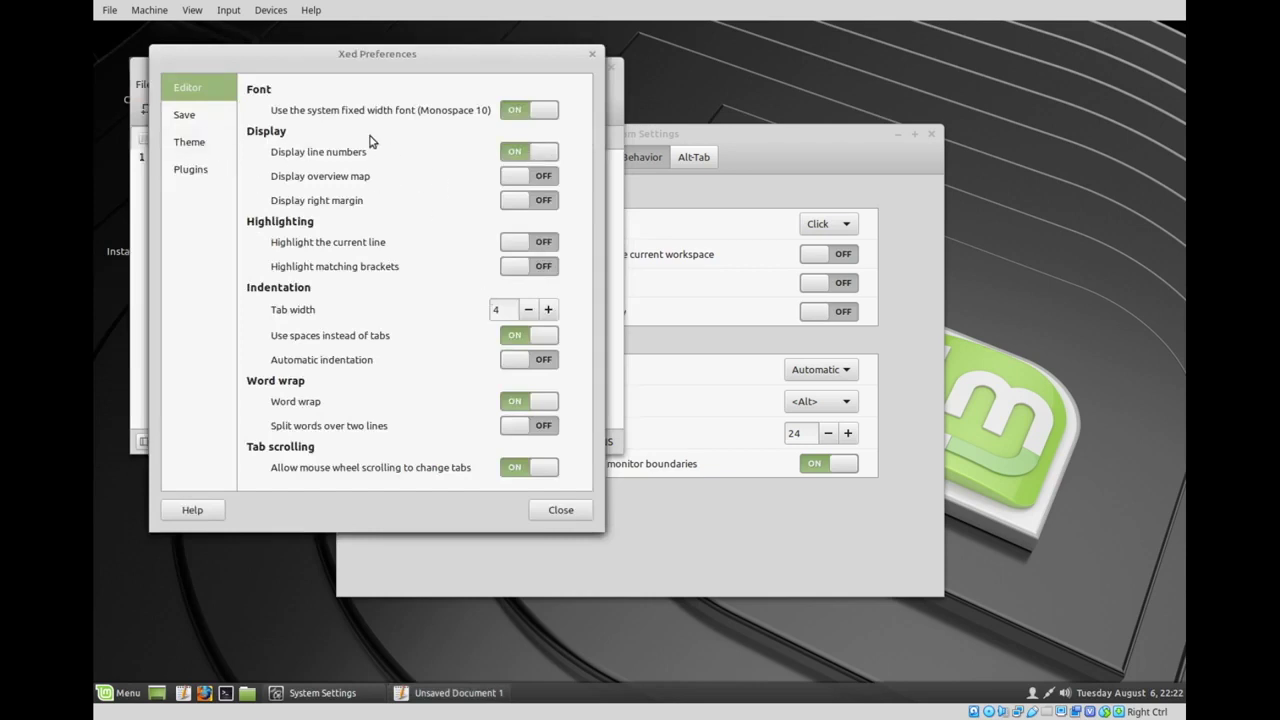
{"action": "left_click", "coordinate": [516, 205]}
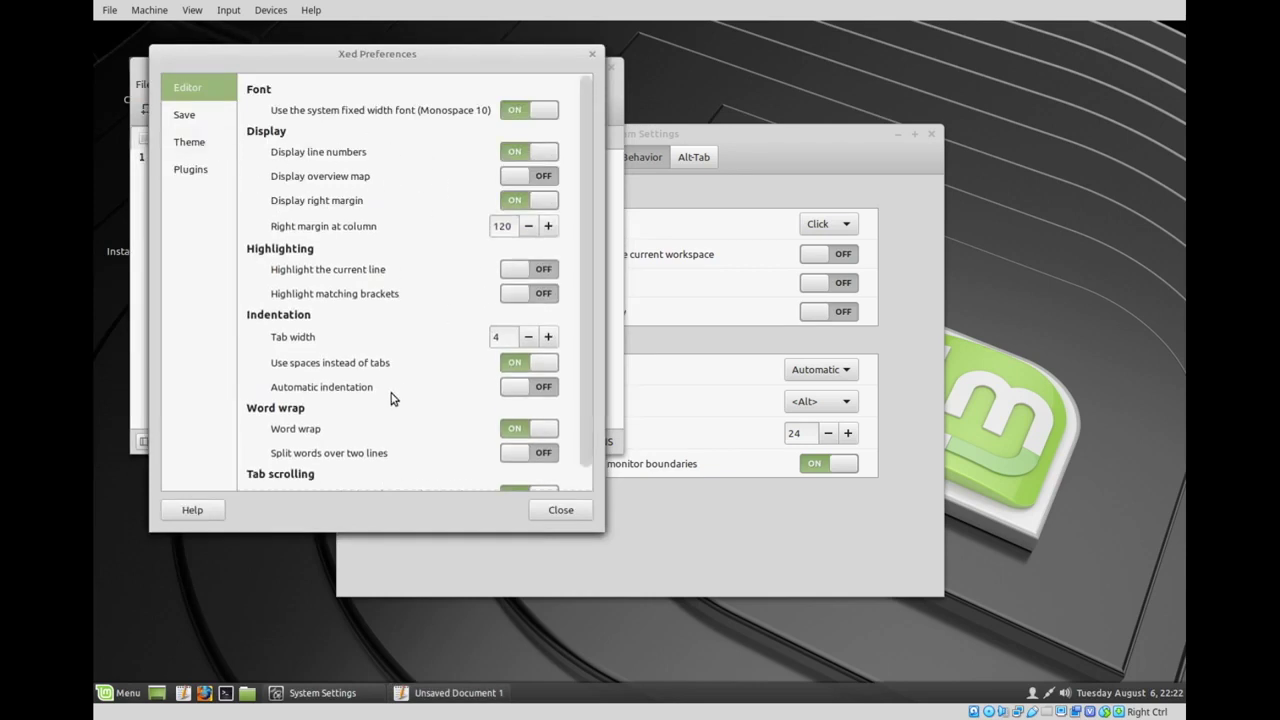
- Move Preferences aside, widen the editor window to the right, and bring Preferences back
{"action": "left_click_drag", "start_coordinate": [336, 58], "coordinate": [755, 118]}
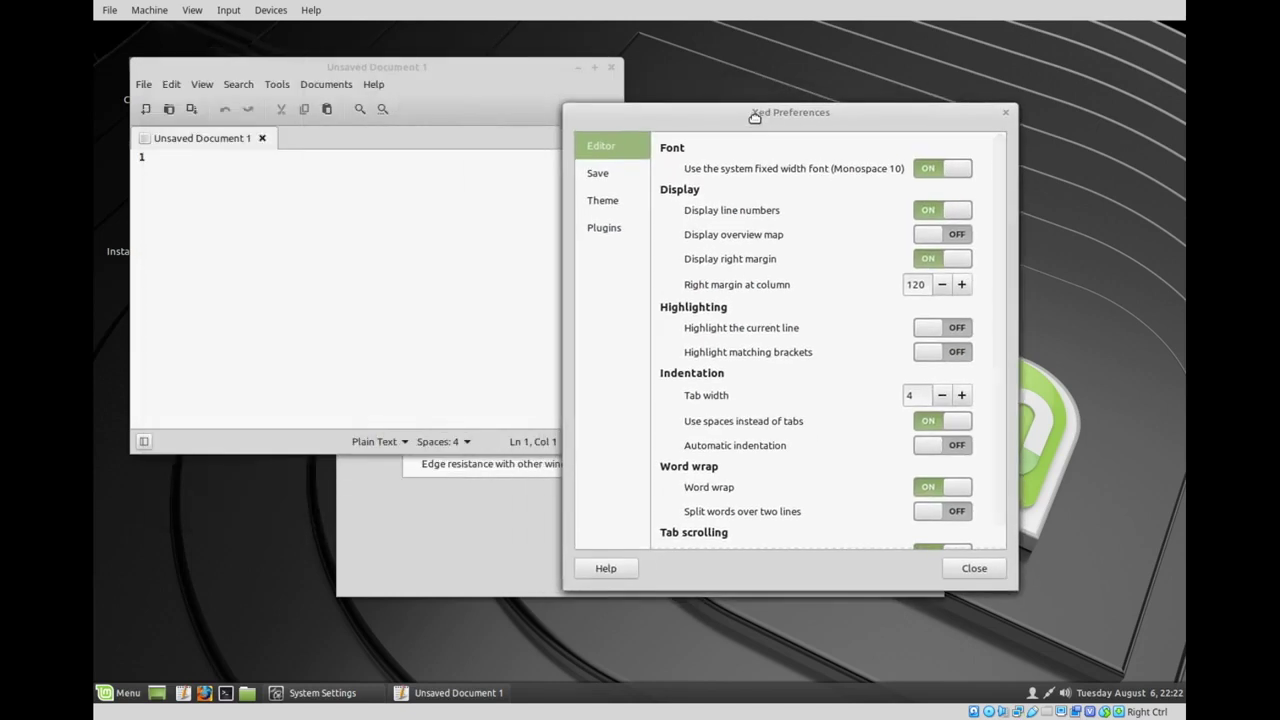
{"action": "left_click_drag", "start_coordinate": [660, 112], "coordinate": [868, 119]}
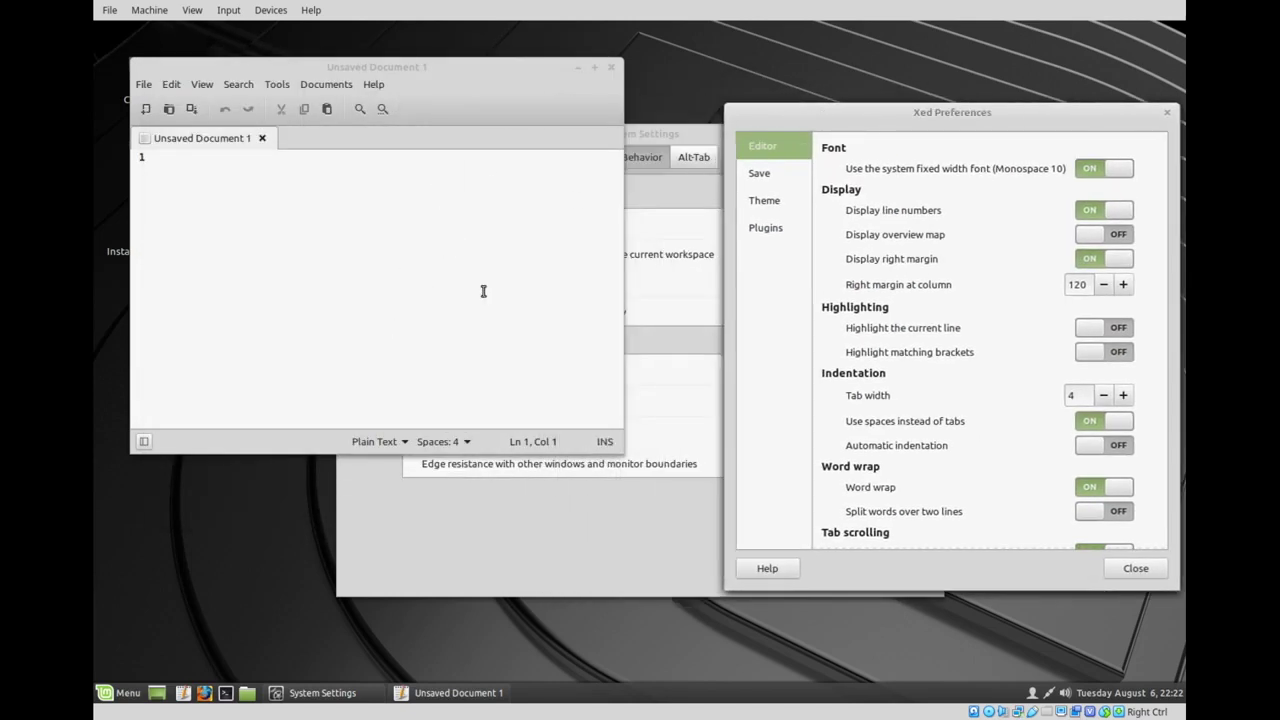
{"action": "left_click", "coordinate": [622, 235]}
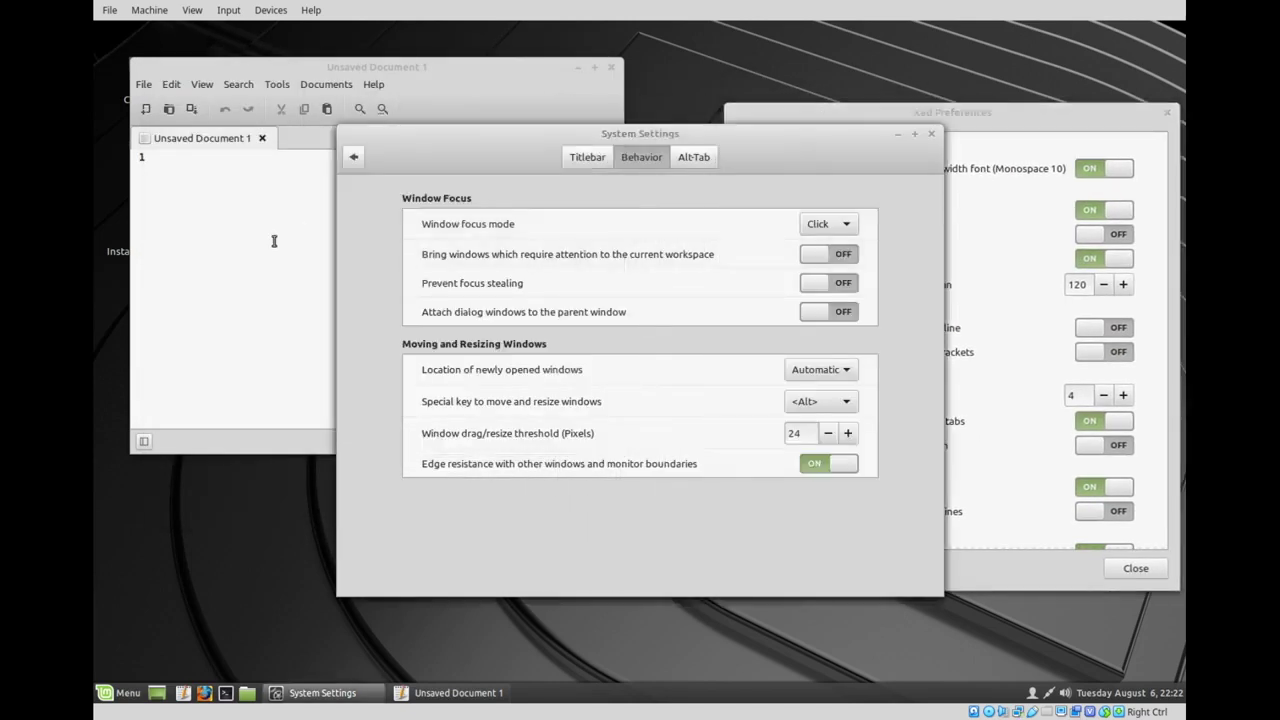
{"action": "left_click", "coordinate": [174, 264]}
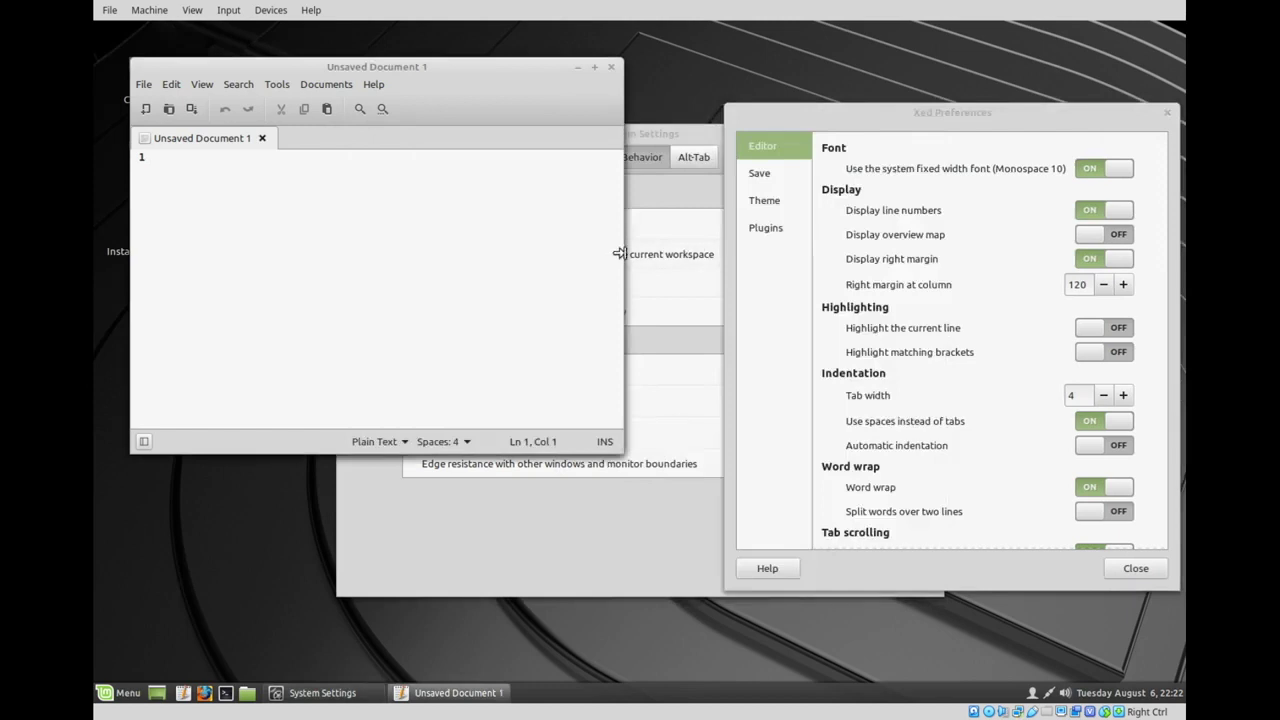
{"action": "left_click_drag", "start_coordinate": [618, 253], "coordinate": [982, 215]}
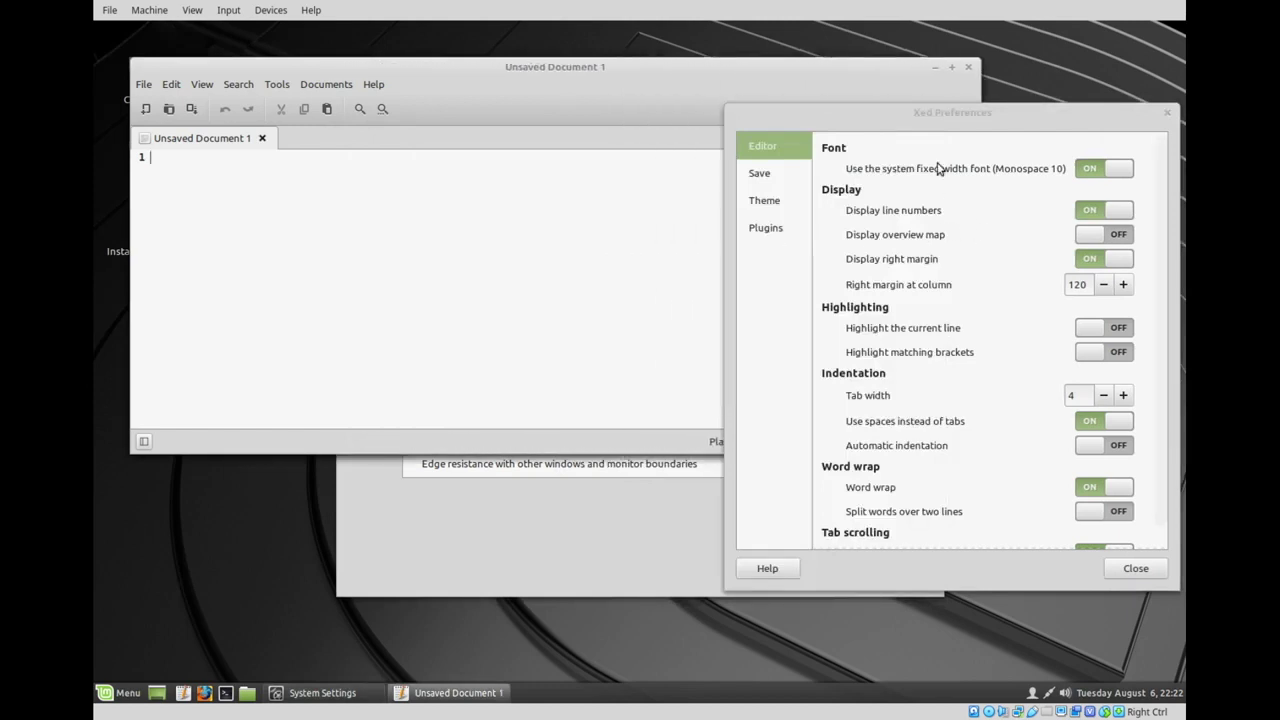
{"action": "left_click", "coordinate": [940, 121]}
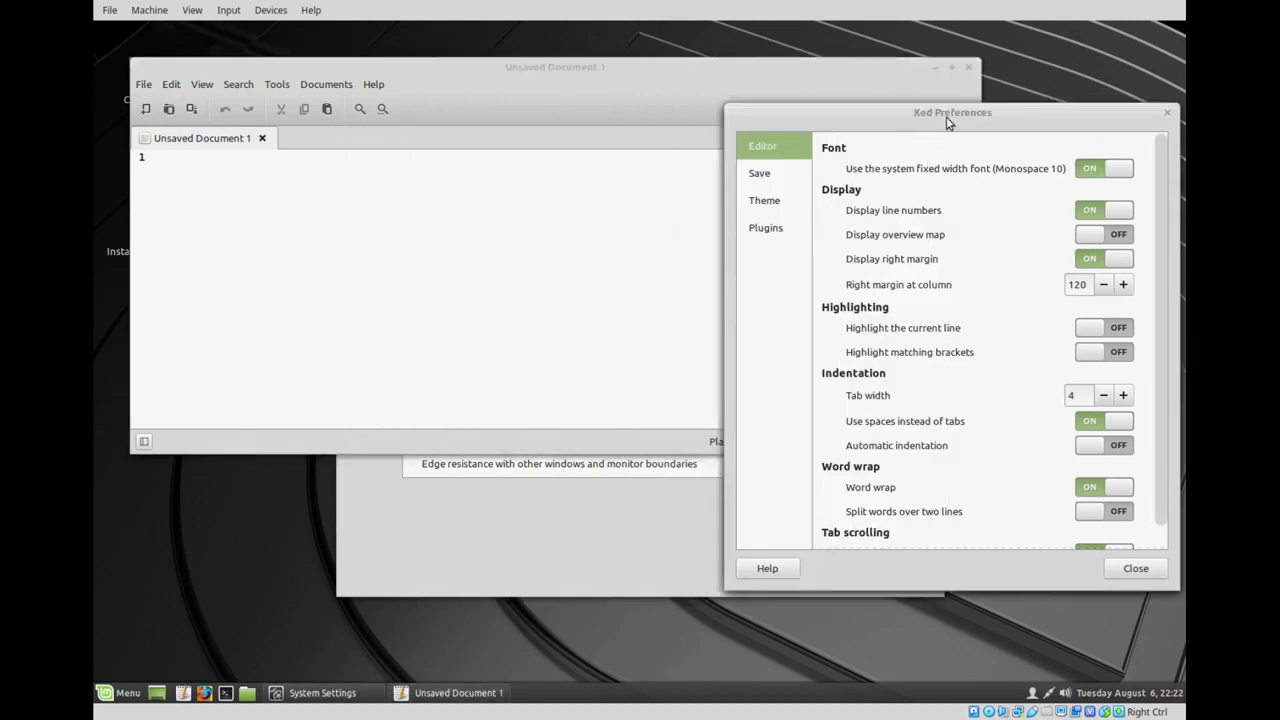
{"action": "left_click_drag", "start_coordinate": [948, 121], "coordinate": [420, 224]}
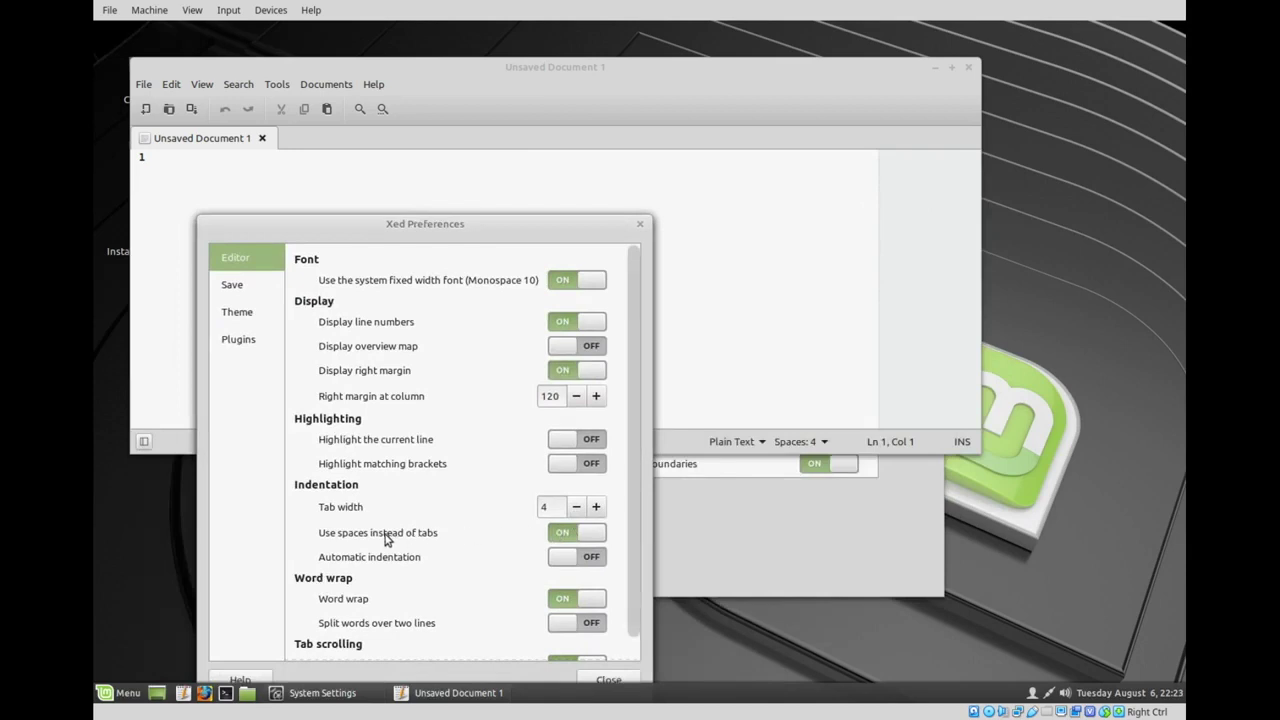
- Switch off 'Use spaces instead of tabs' for Tabs: 4 indentation, then browse another Preferences page
{"action": "left_click", "coordinate": [552, 533]}
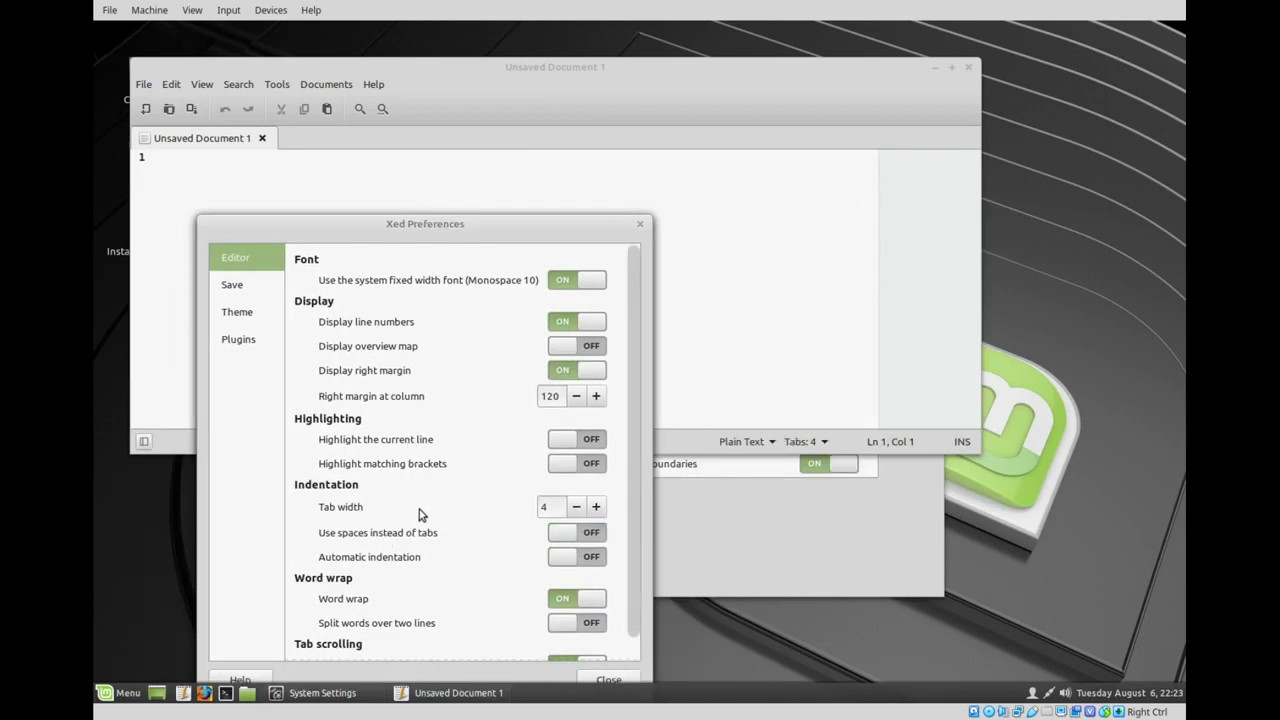
{"action": "scroll", "coordinate": [620, 517], "scroll_direction": "down", "scroll_amount": 2}
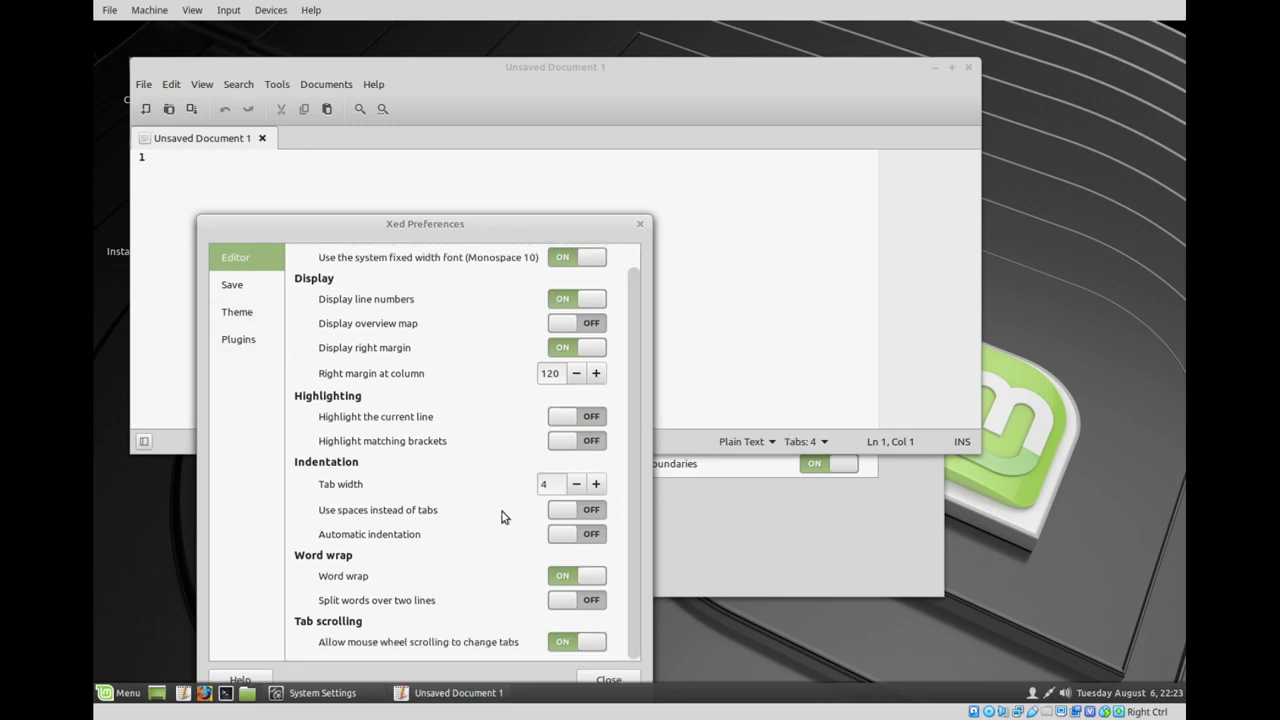
{"action": "left_click", "coordinate": [227, 287]}
- Apply the Cobalt style scheme on the Theme page and show the Plugins list
{"action": "left_click", "coordinate": [243, 318]}
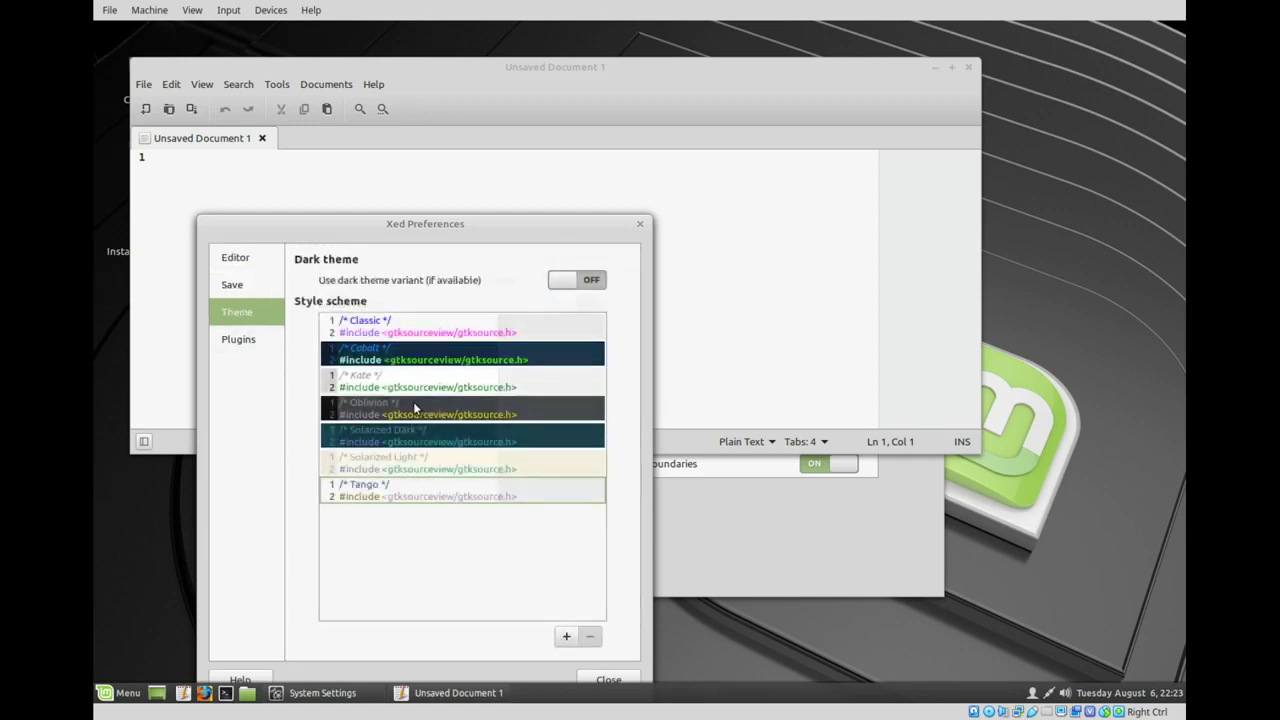
{"action": "left_click", "coordinate": [395, 355]}
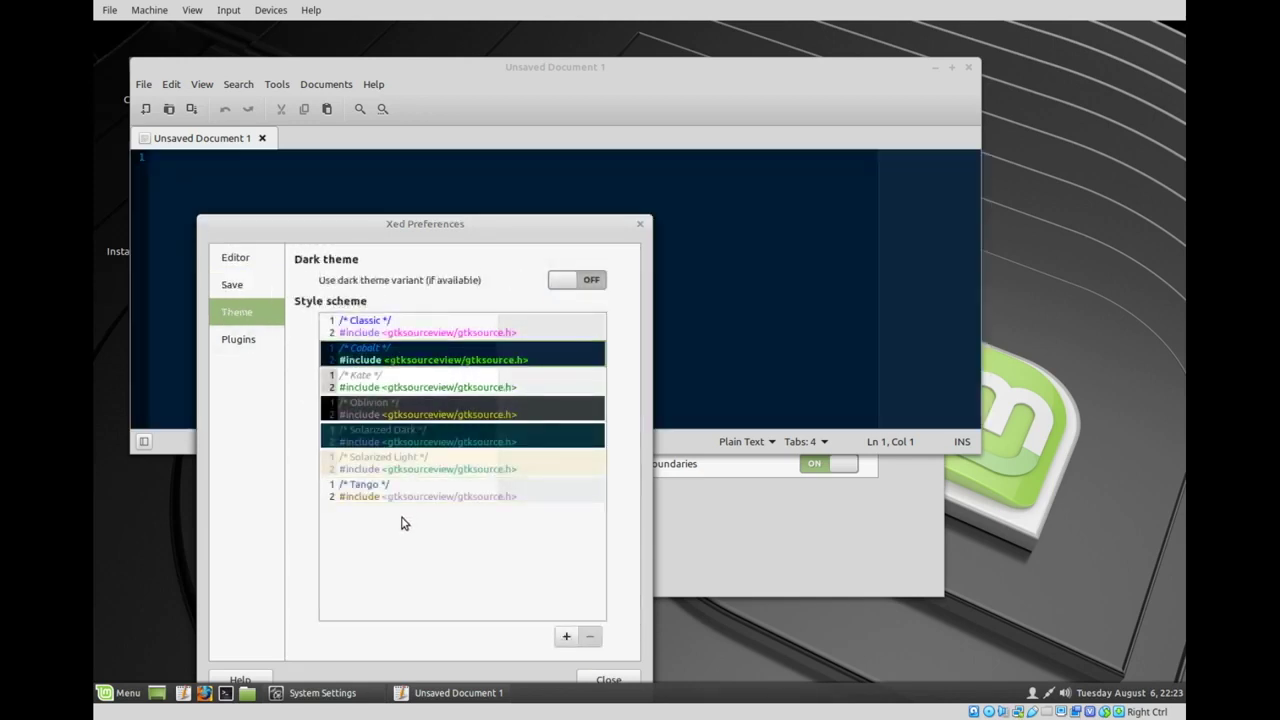
{"action": "left_click", "coordinate": [240, 340]}
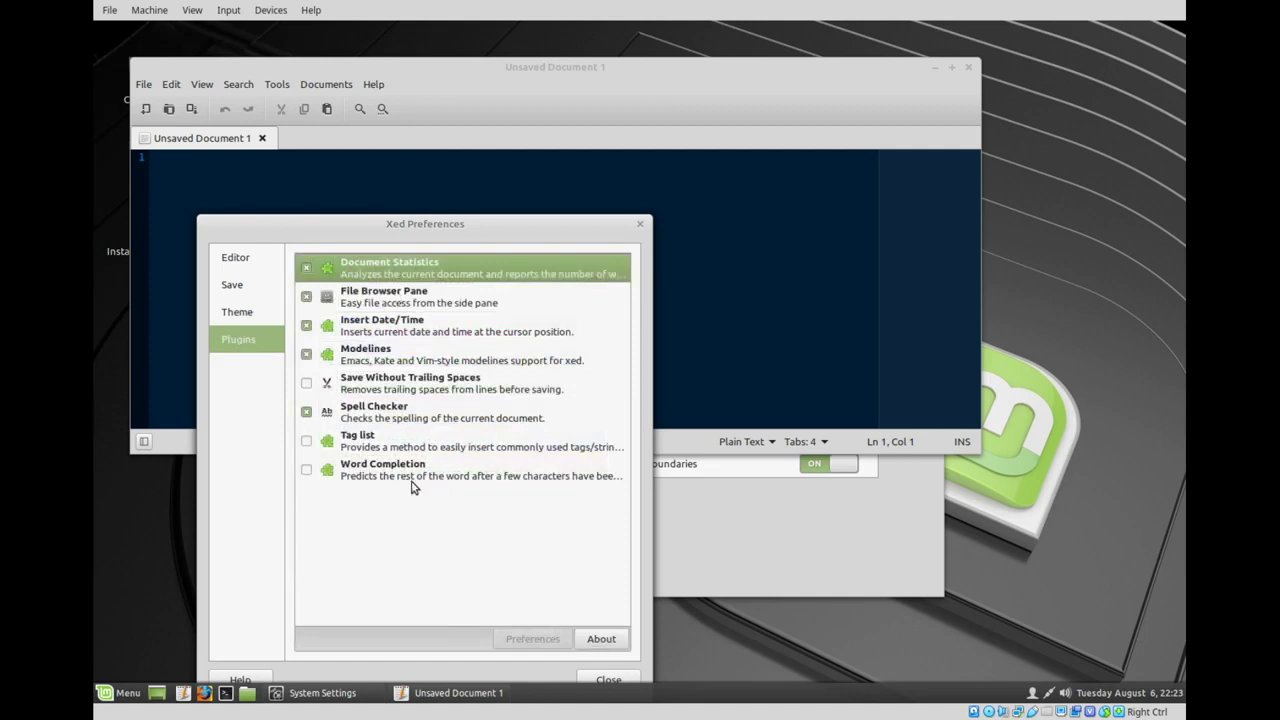
- On the Editor page, turn current-line highlighting on and then back off
{"action": "left_click", "coordinate": [250, 262]}
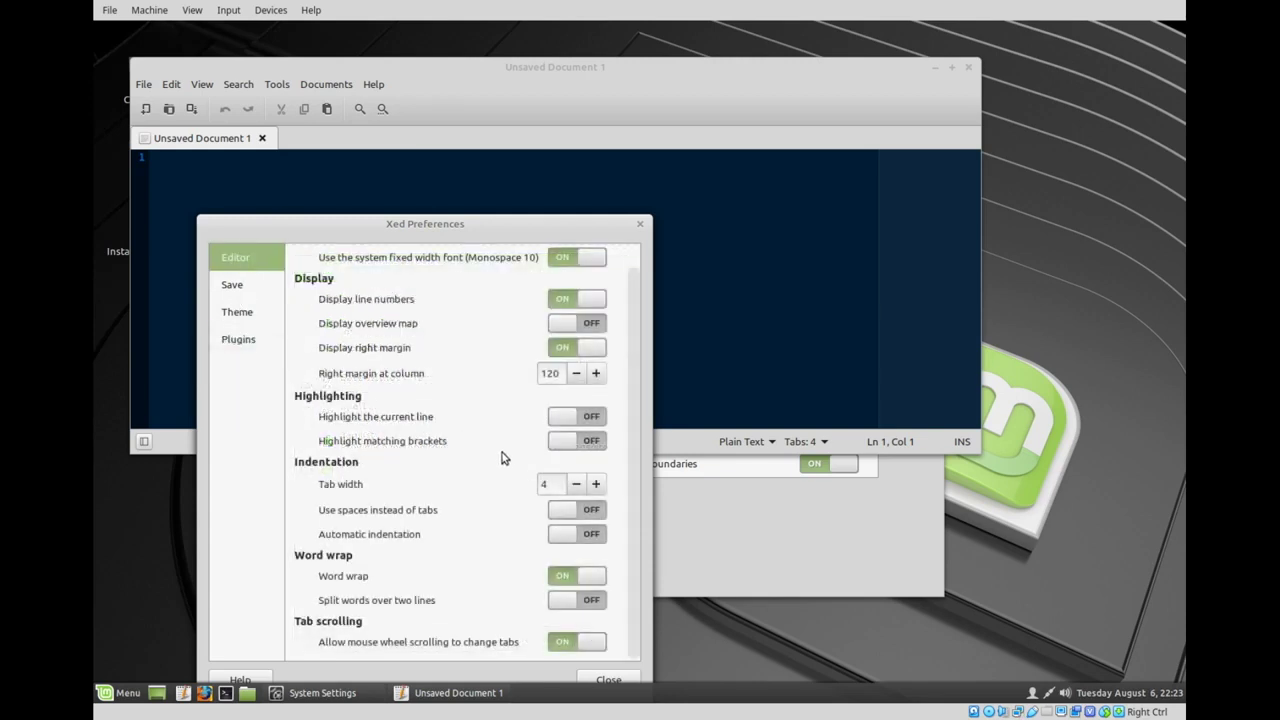
{"action": "left_click", "coordinate": [574, 422]}
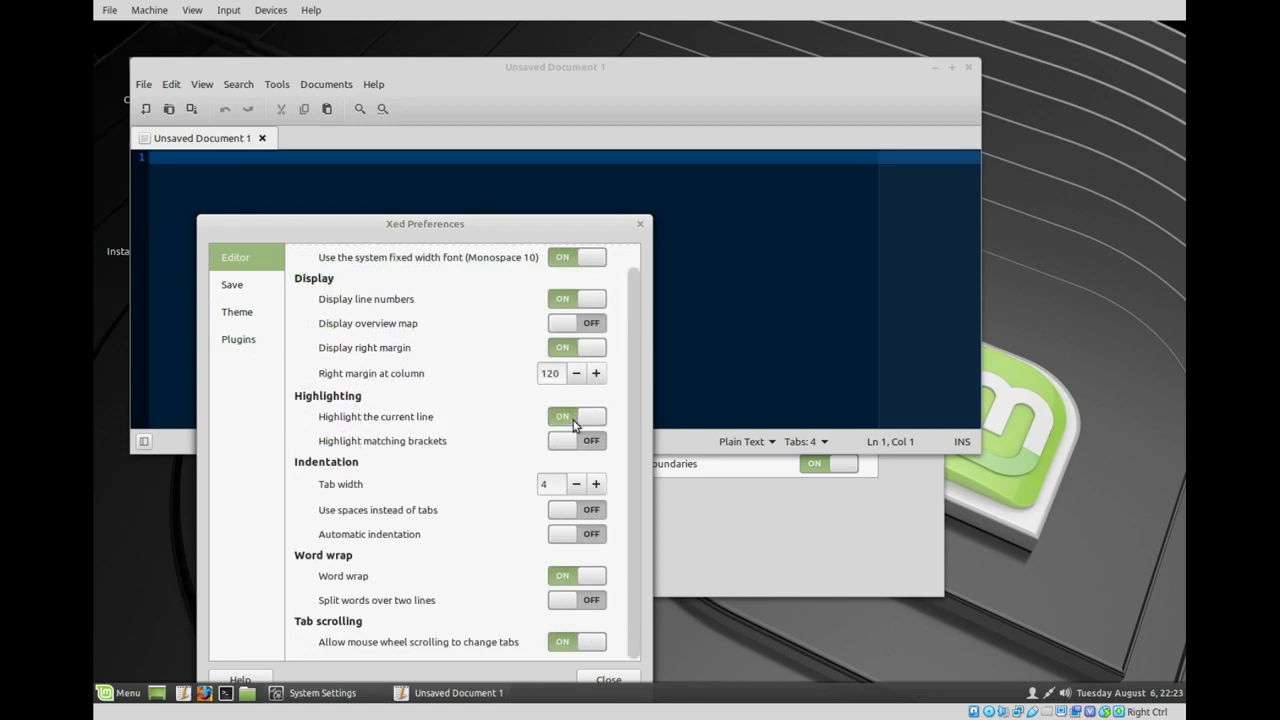
{"action": "left_click", "coordinate": [574, 424]}
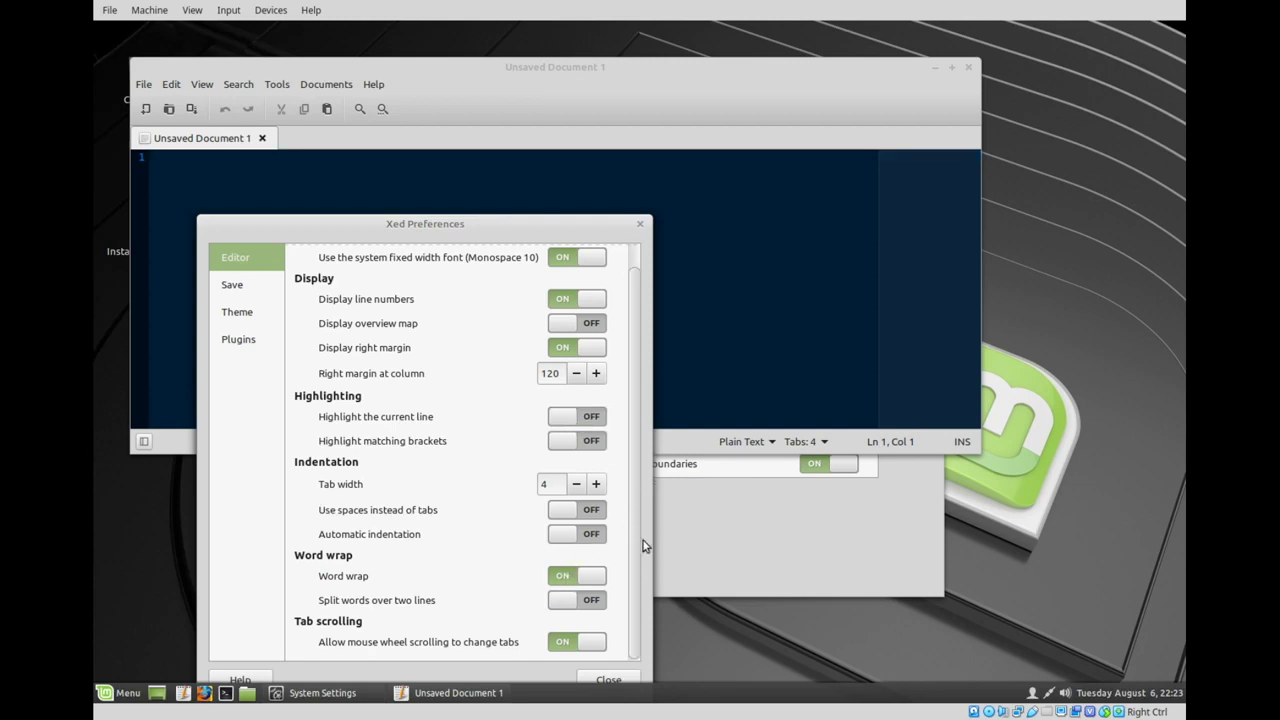
- Show and then hide the overview map, and go back to the Theme page
{"action": "scroll", "coordinate": [643, 546], "scroll_direction": "up", "scroll_amount": 1}
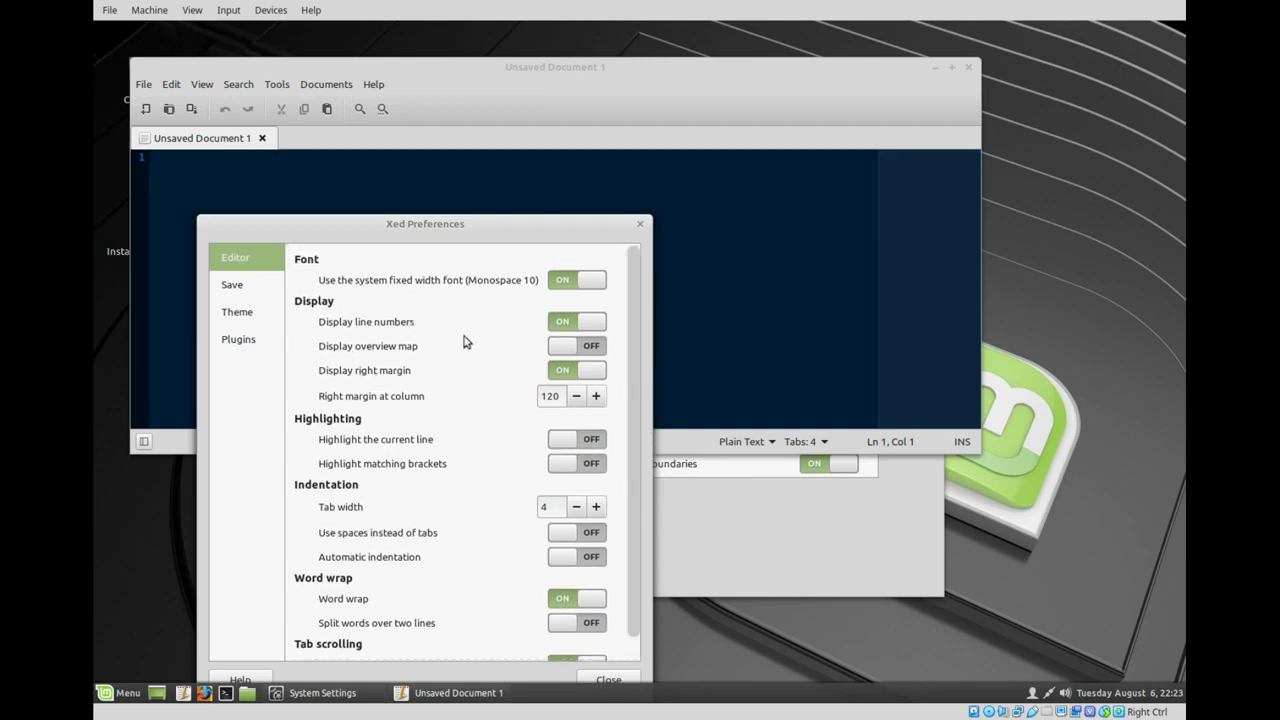
{"action": "left_click", "coordinate": [583, 346]}
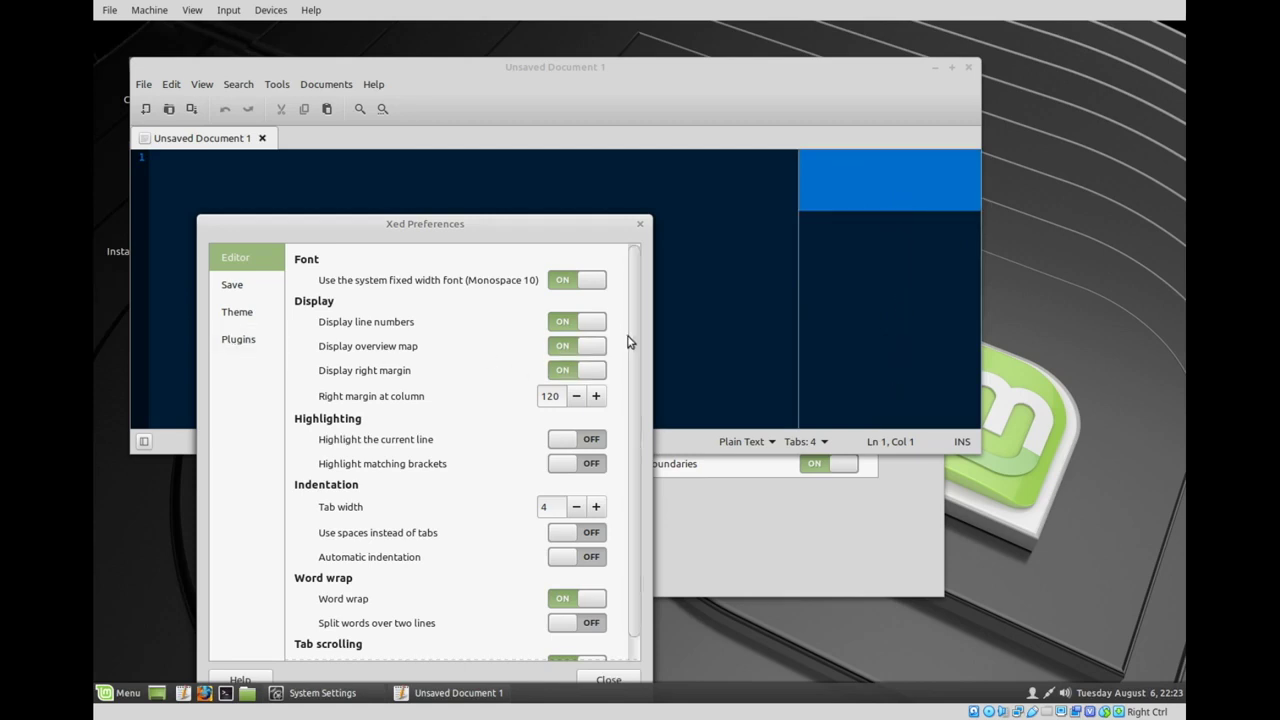
{"action": "left_click", "coordinate": [581, 345]}
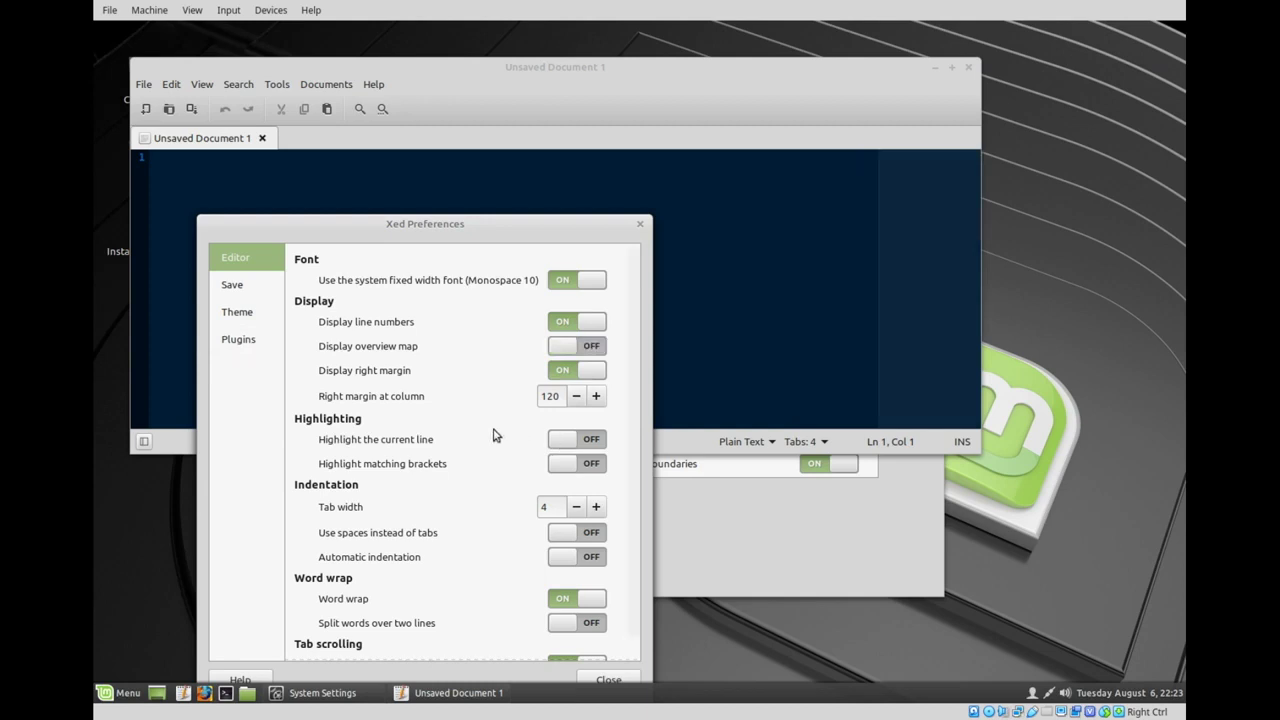
{"action": "left_click", "coordinate": [250, 316]}
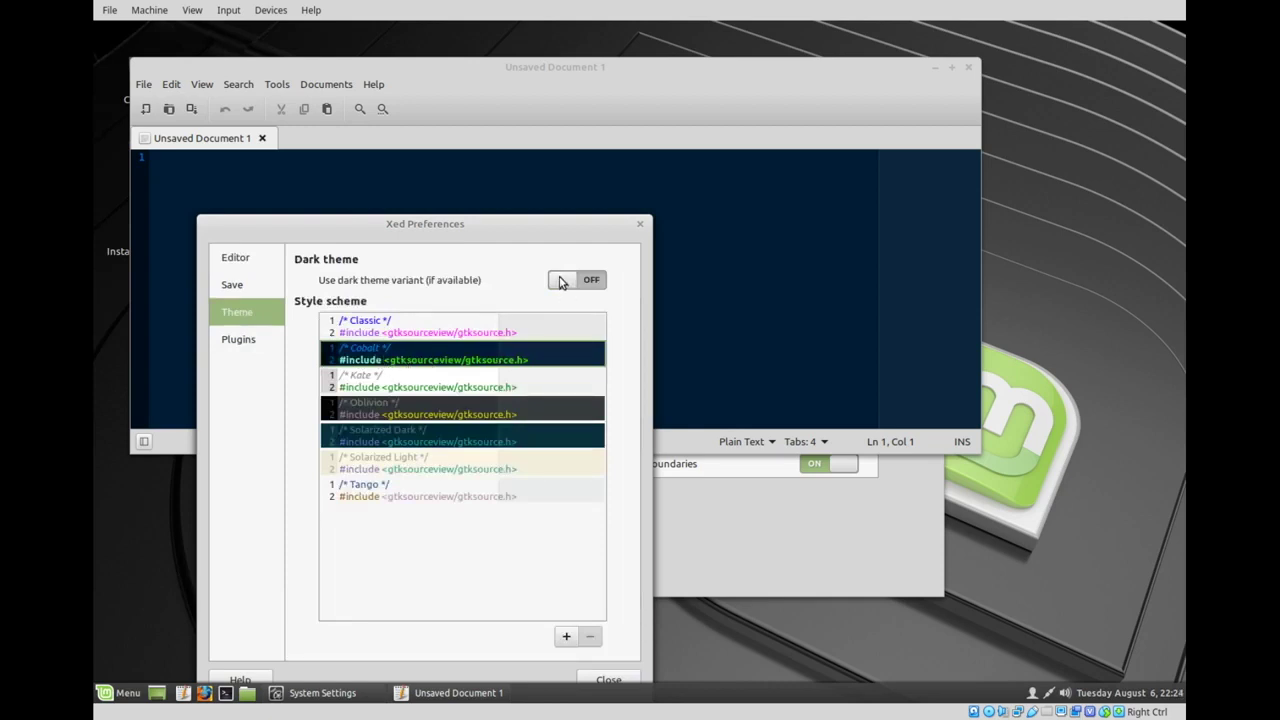
{"action": "left_click", "coordinate": [235, 257]}
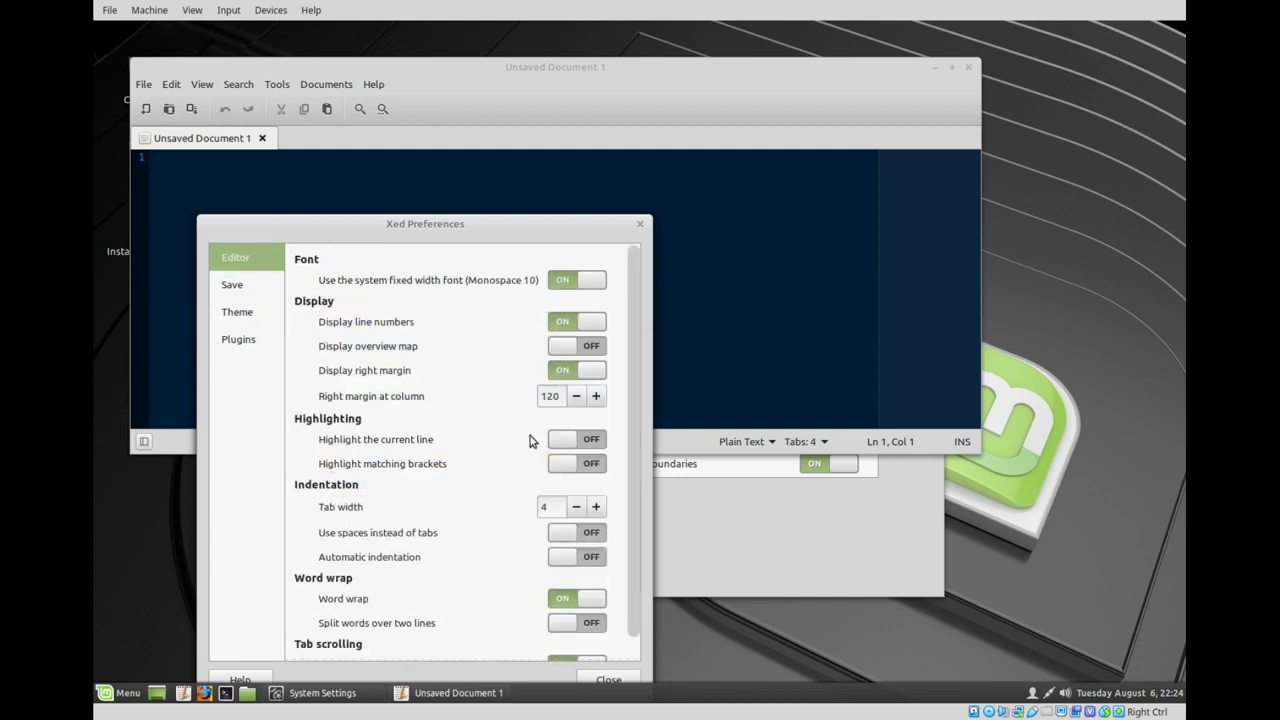
{"action": "scroll", "coordinate": [634, 585], "scroll_direction": "down", "scroll_amount": 1}
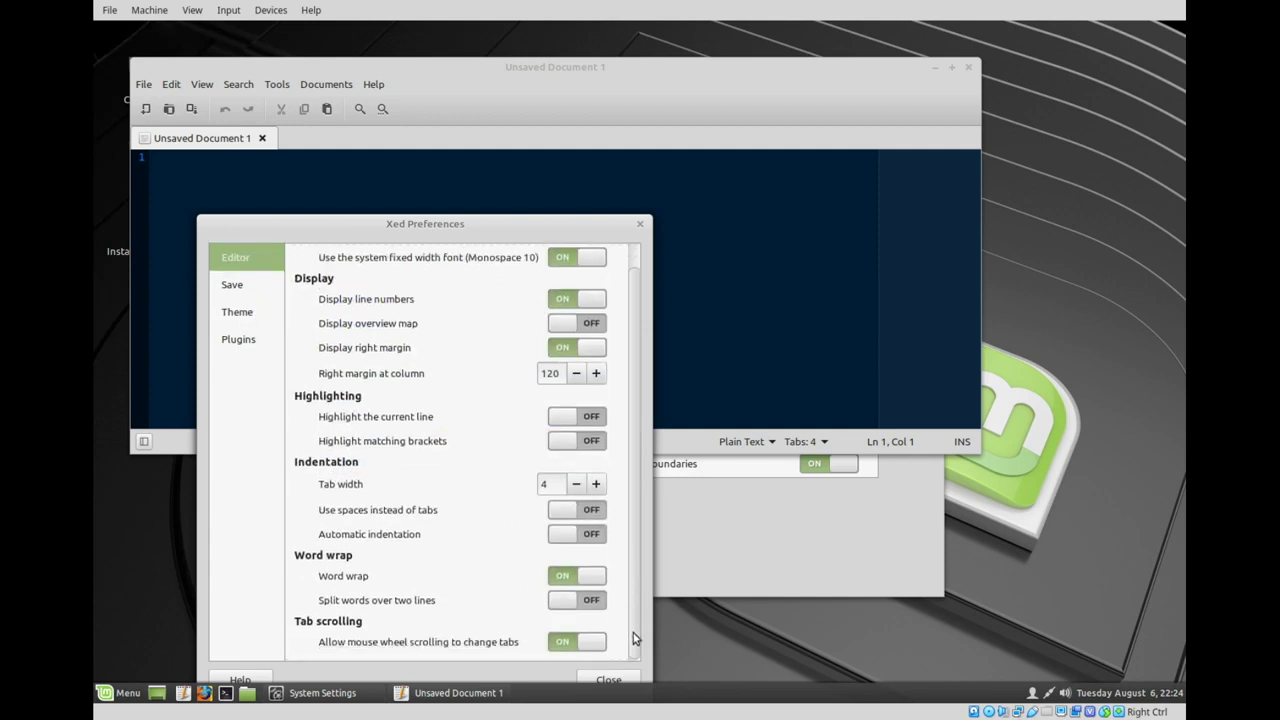
{"action": "left_click", "coordinate": [238, 350]}
{"action": "left_click", "coordinate": [236, 313]}
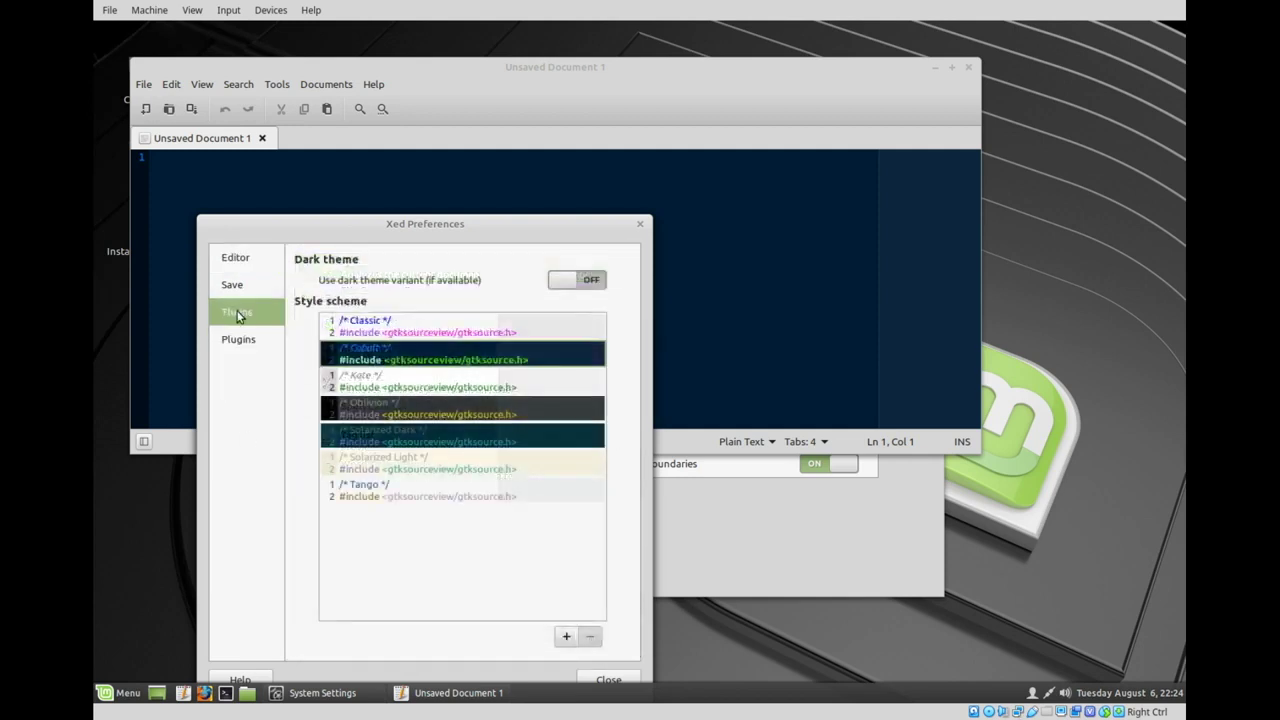
{"action": "left_click", "coordinate": [570, 281]}
{"action": "left_click", "coordinate": [562, 284]}
{"action": "left_click", "coordinate": [565, 638]}
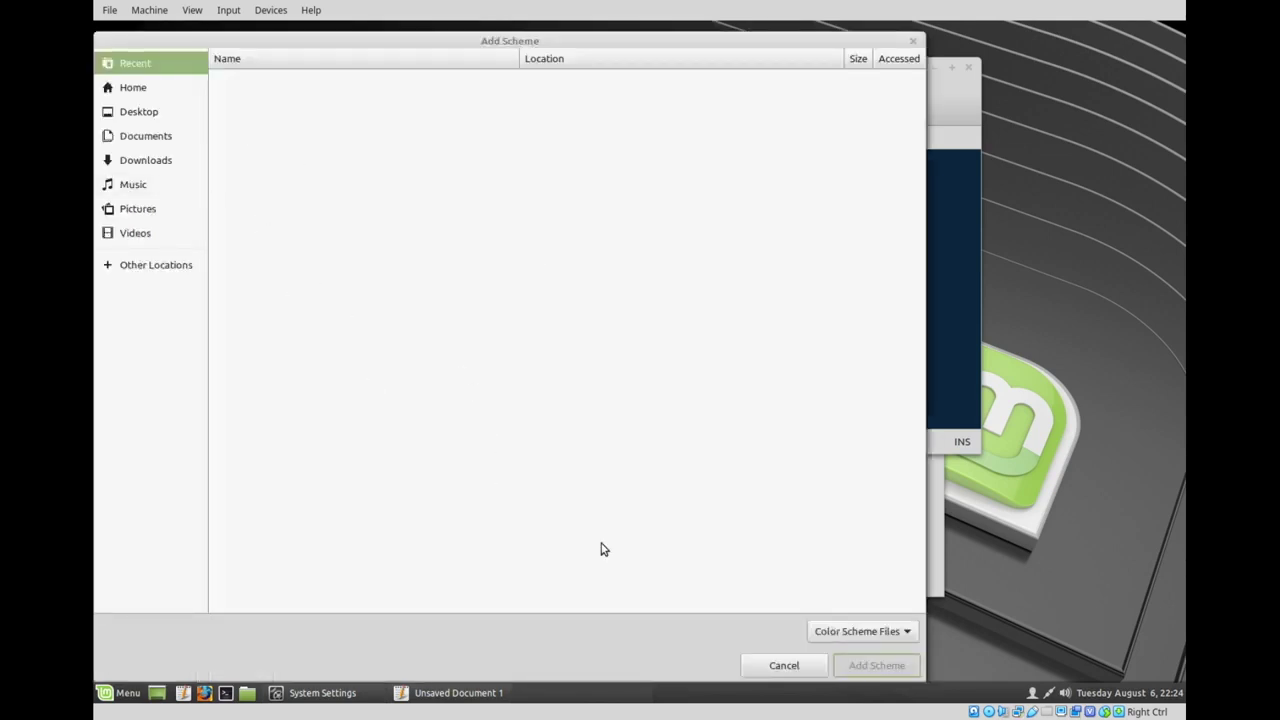
{"action": "left_click", "coordinate": [800, 668]}
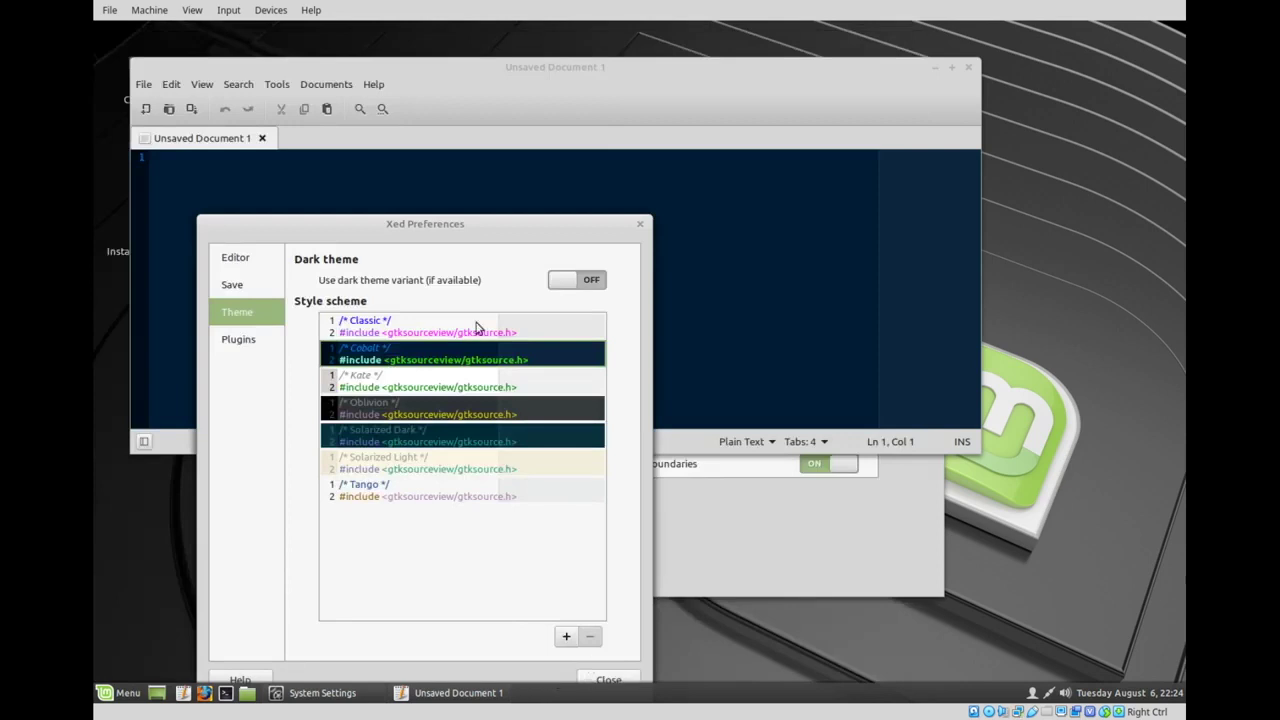
{"action": "left_click", "coordinate": [617, 683]}
- Type 'adf' in the document and open Xed Preferences, browsing its Save and Theme pages
{"action": "type", "text": "adf"}
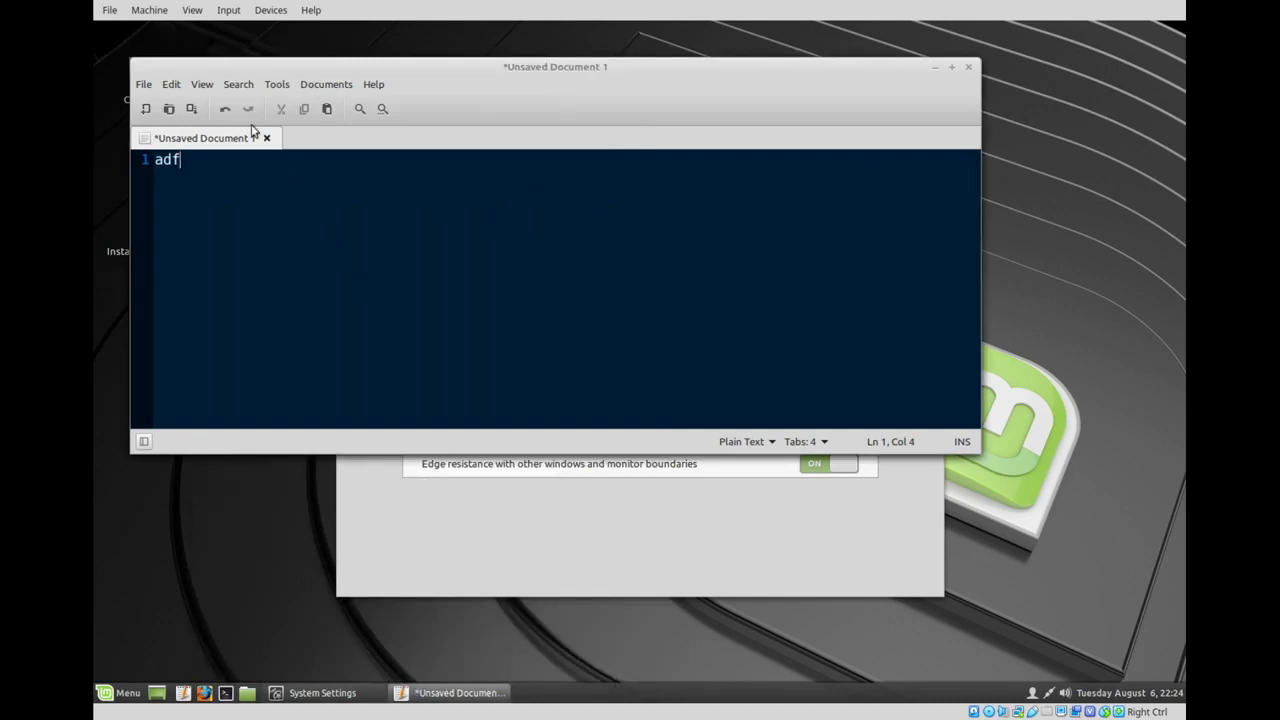
{"action": "left_click", "coordinate": [171, 85]}
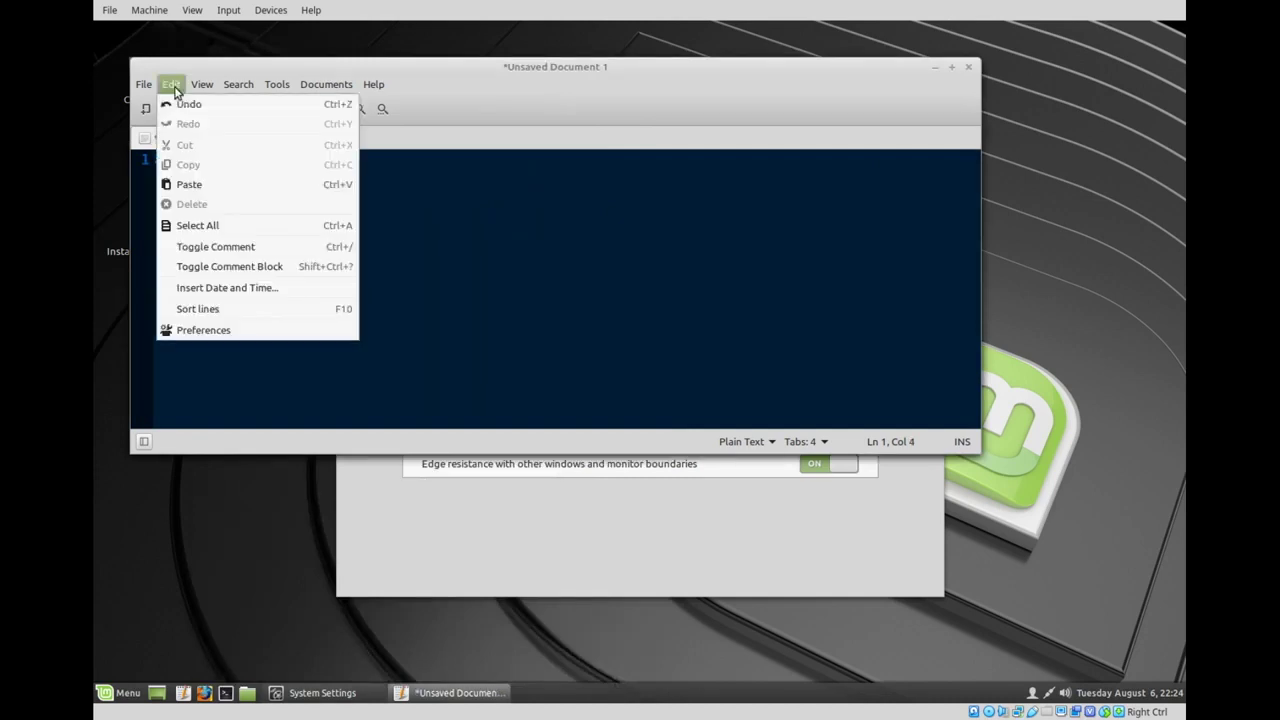
{"action": "left_click", "coordinate": [214, 335]}
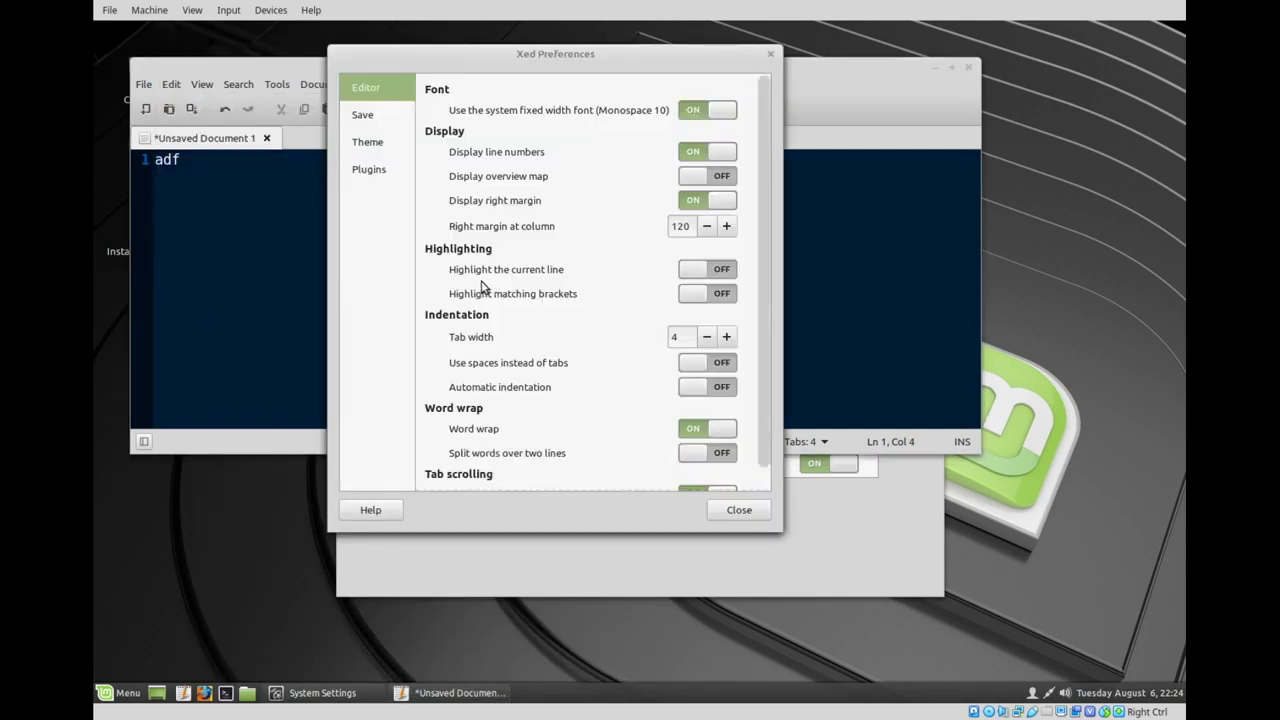
{"action": "left_click", "coordinate": [362, 119]}
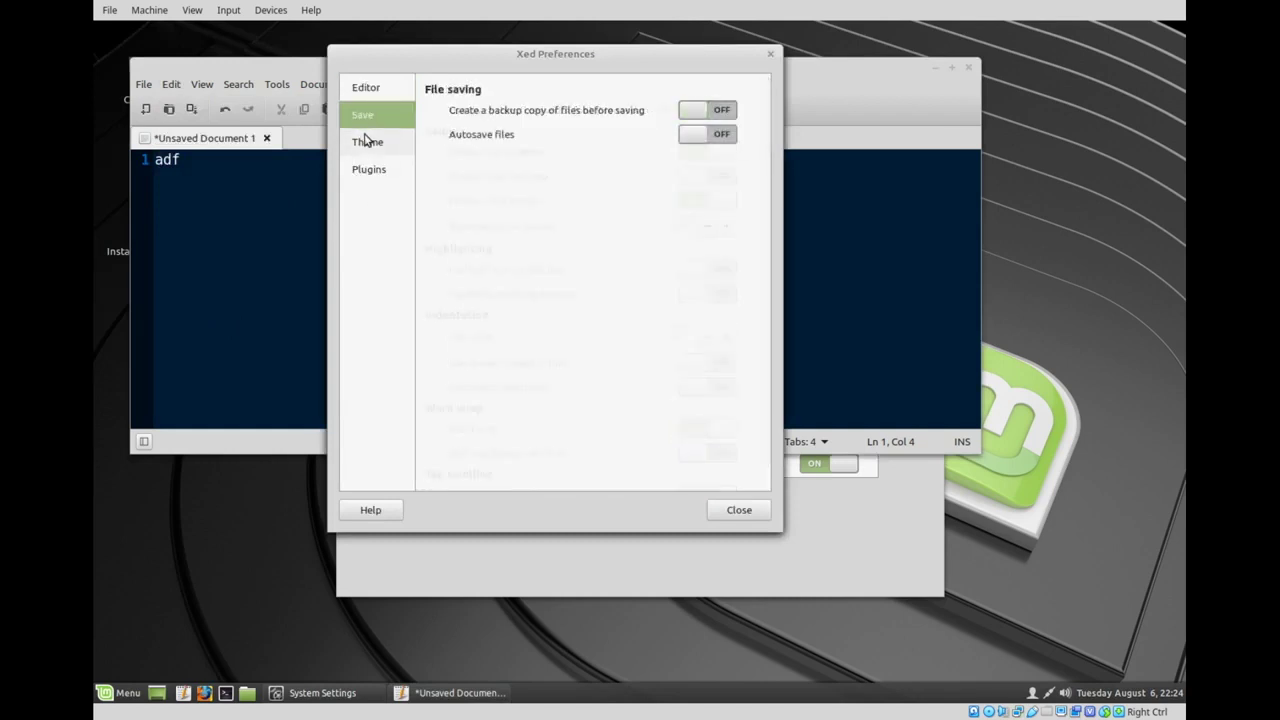
{"action": "left_click", "coordinate": [367, 144]}
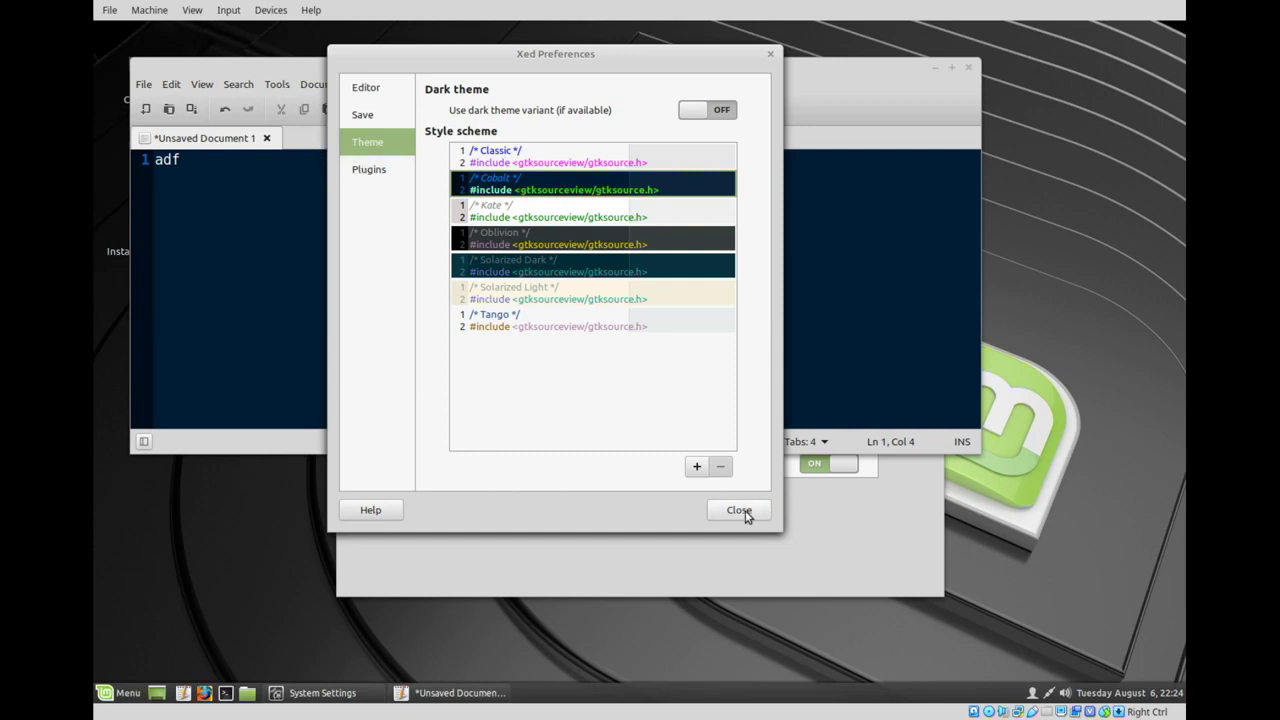
{"action": "left_click", "coordinate": [389, 89]}
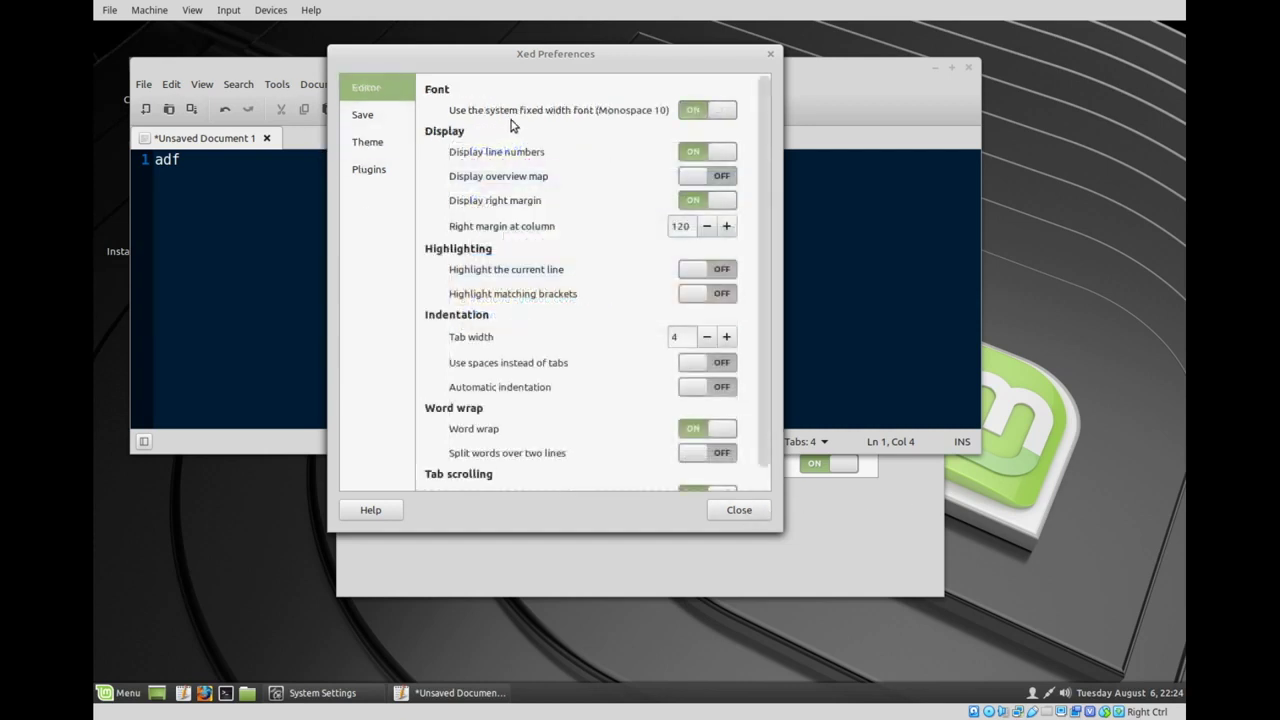
- Replace the system fixed-width font with Monospace Regular 14 and close Preferences
{"action": "left_click", "coordinate": [723, 110]}
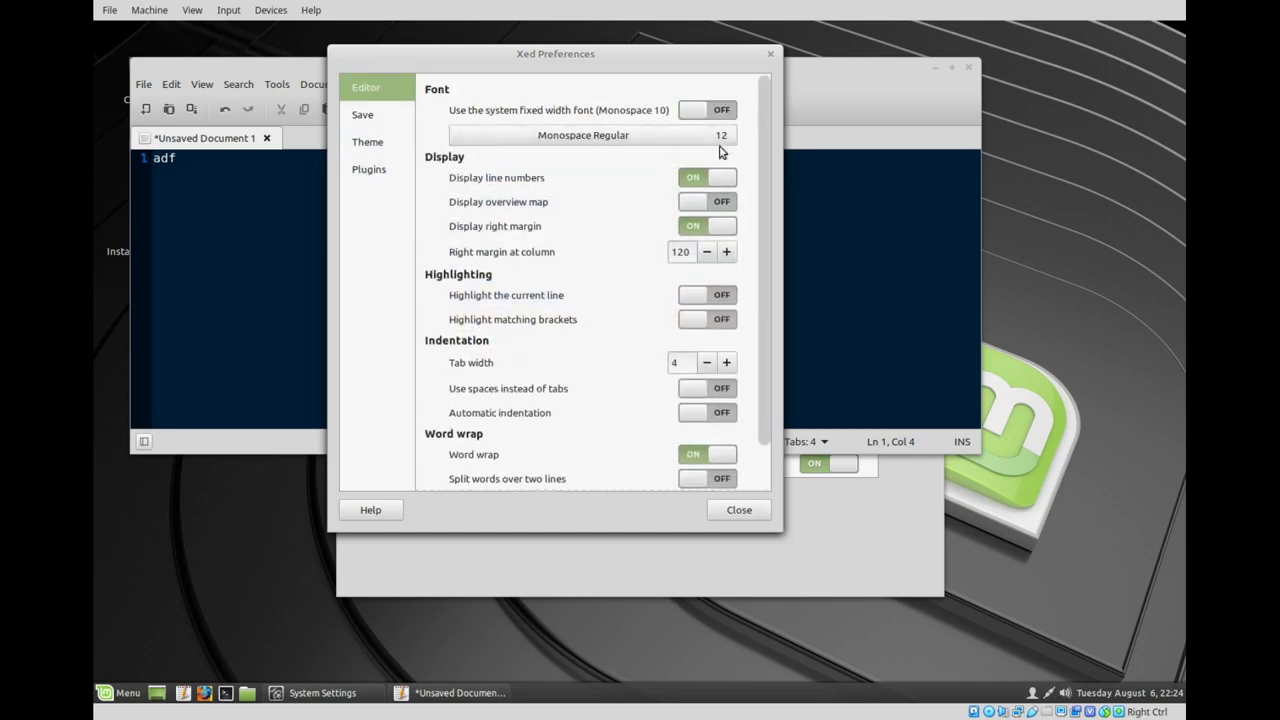
{"action": "left_click", "coordinate": [636, 140]}
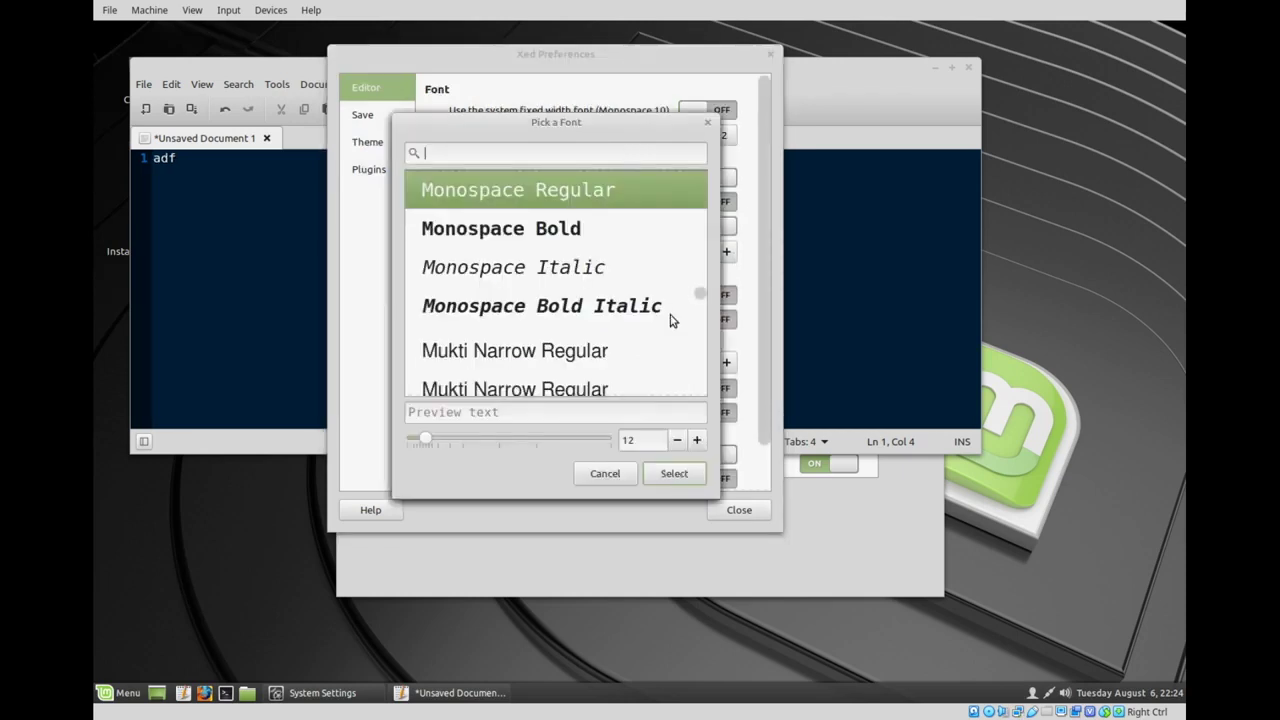
{"action": "left_click", "coordinate": [697, 440]}
{"action": "left_click", "coordinate": [697, 440]}
{"action": "left_click", "coordinate": [670, 477]}
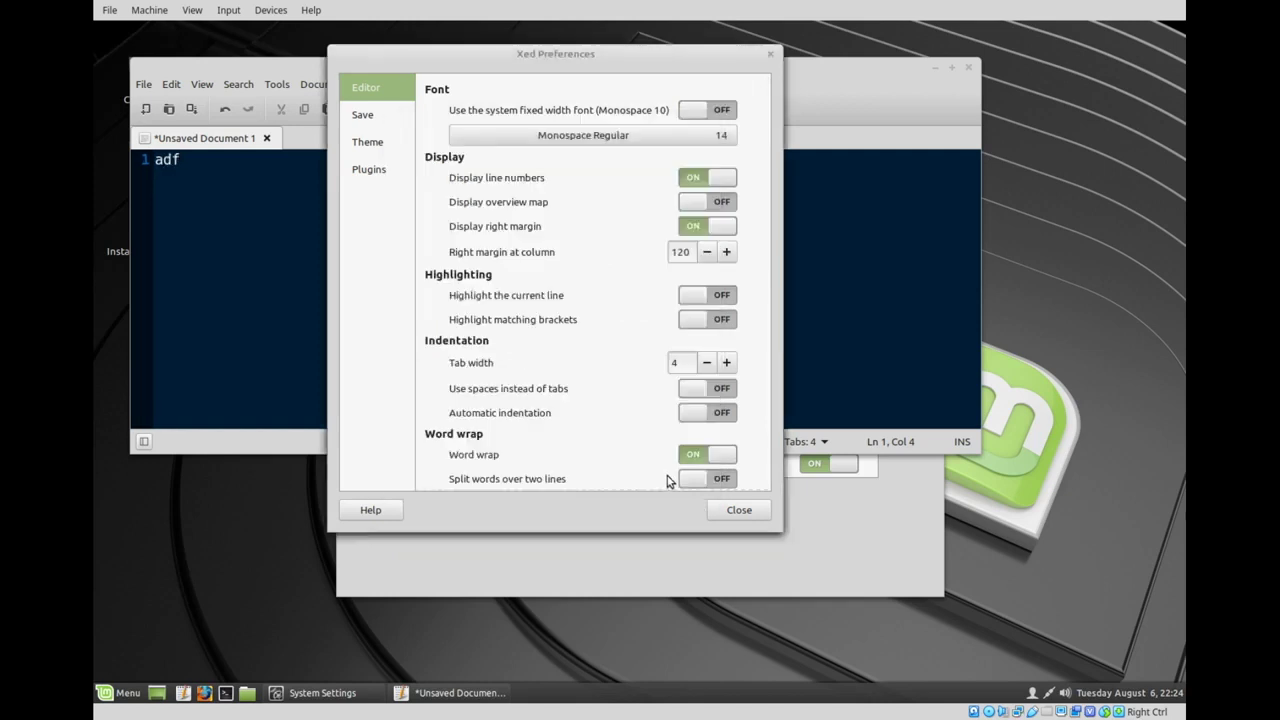
{"action": "left_click", "coordinate": [739, 510]}
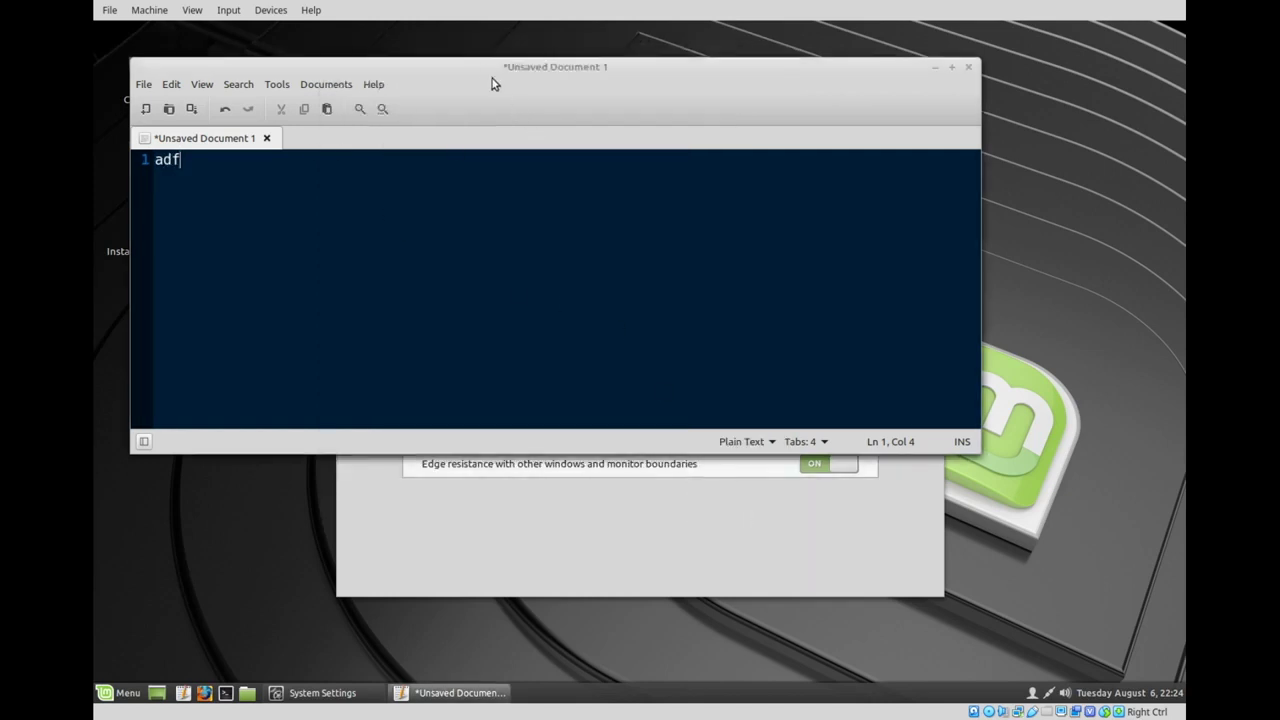
- Close the Xed window, discarding the unsaved document
{"action": "left_click_drag", "start_coordinate": [492, 84], "coordinate": [591, 86]}
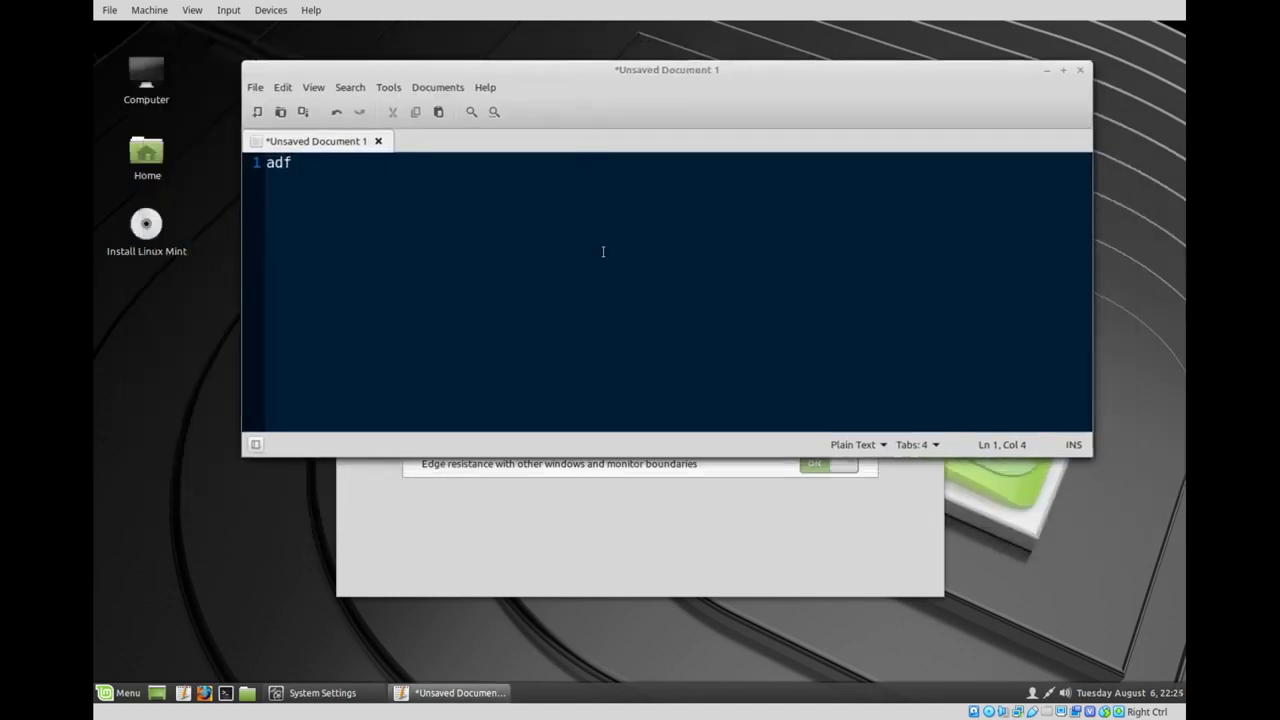
{"action": "left_click", "coordinate": [1081, 72]}
{"action": "left_click", "coordinate": [577, 316]}
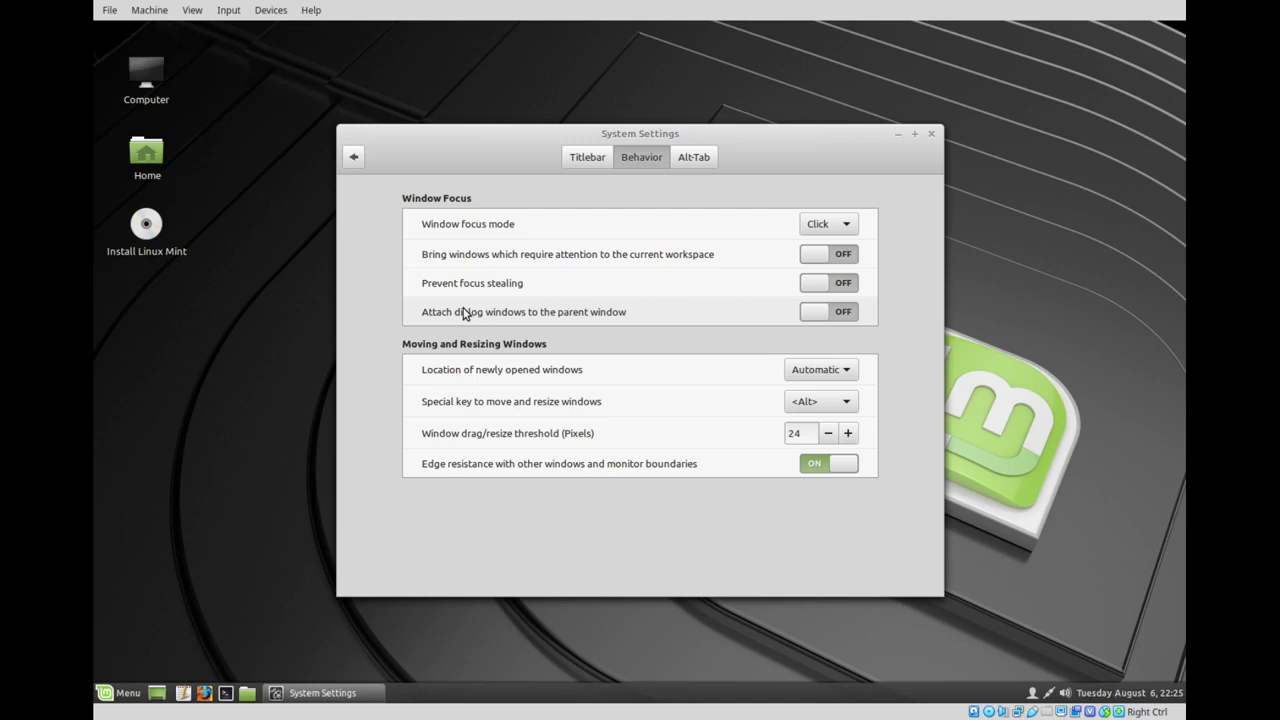
- Go back to the System Settings overview and scroll down to Hardware and Administration
{"action": "left_click", "coordinate": [354, 157]}
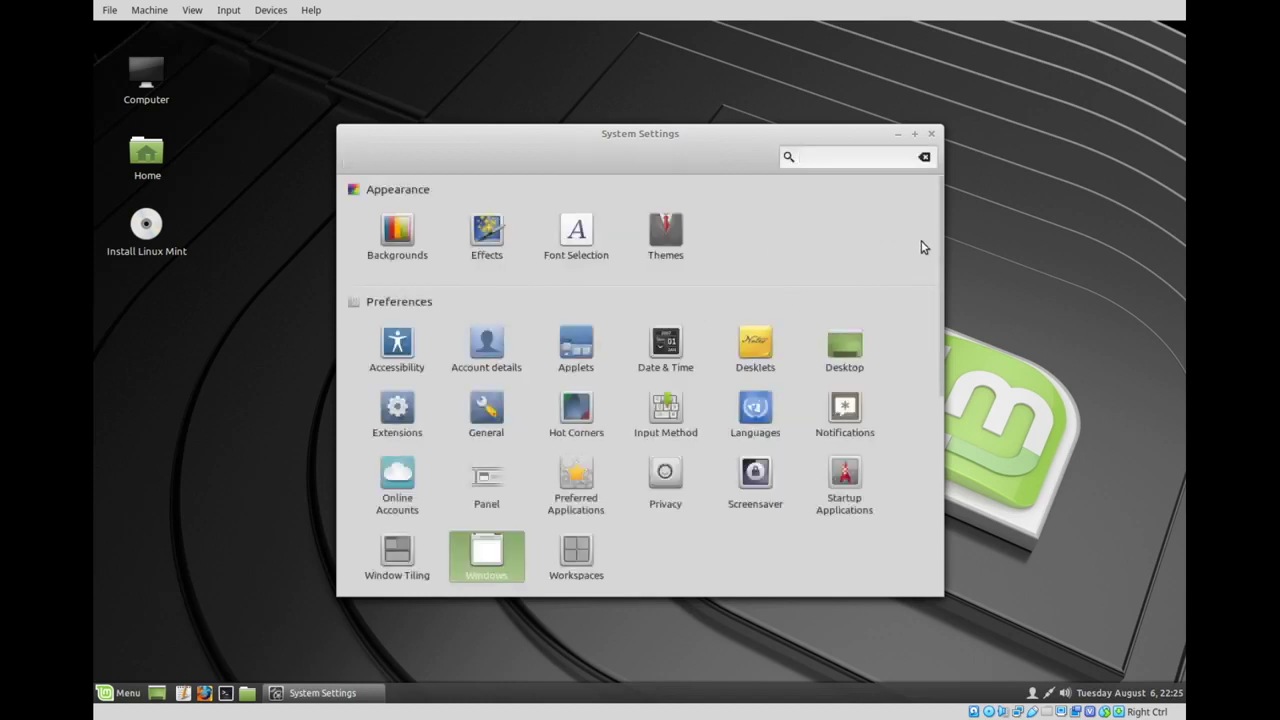
{"action": "left_click_drag", "start_coordinate": [941, 236], "coordinate": [939, 458]}
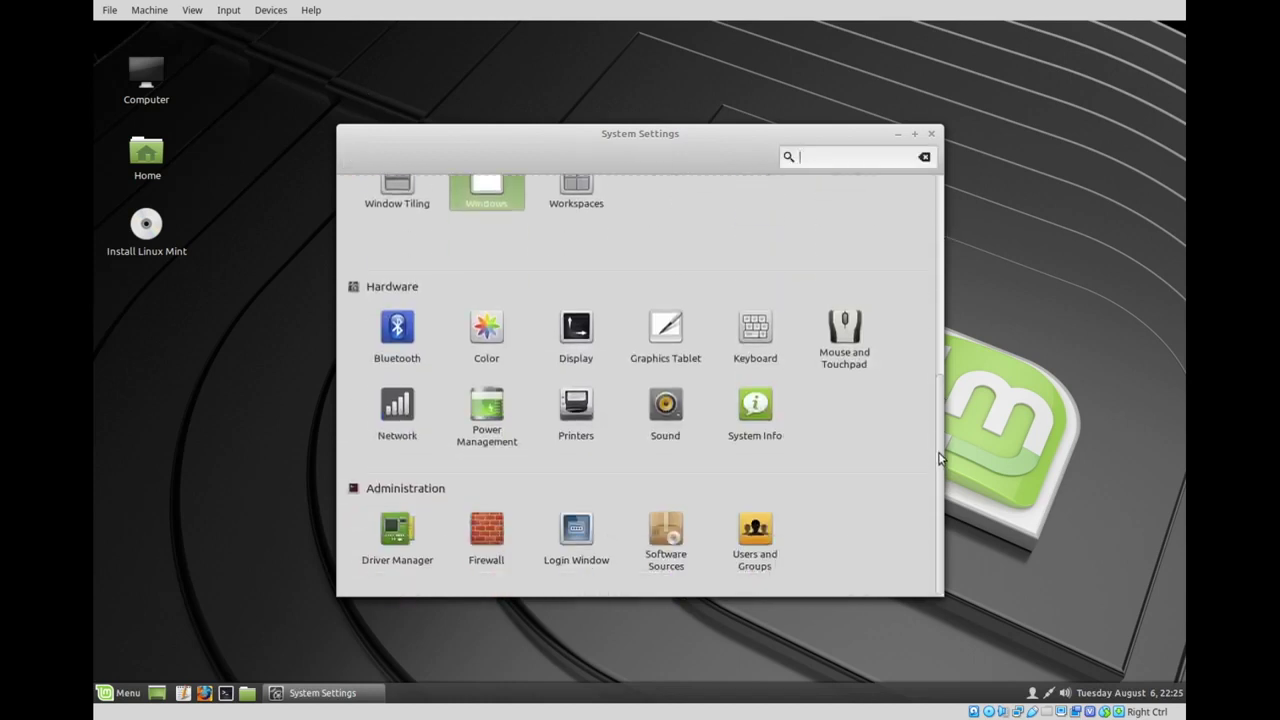
{"action": "scroll", "coordinate": [939, 458], "scroll_direction": "up", "scroll_amount": 6}
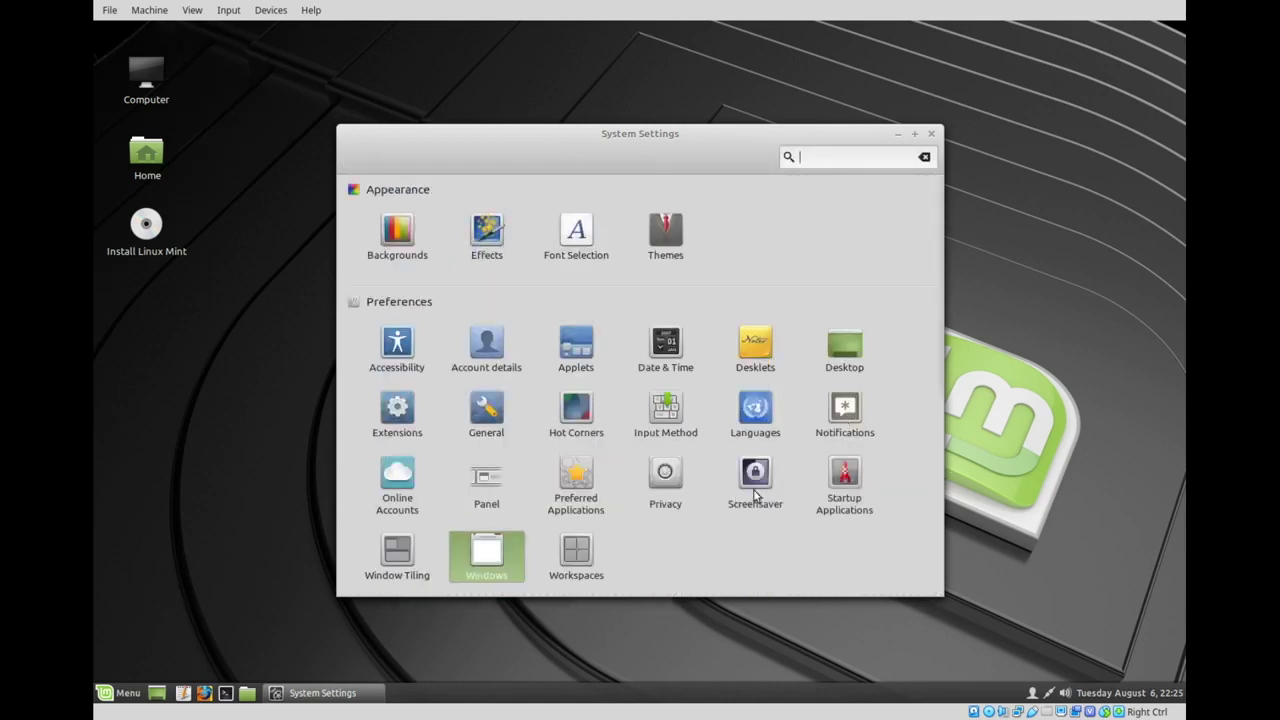
{"action": "scroll", "coordinate": [785, 472], "scroll_direction": "down", "scroll_amount": 4}
{"action": "scroll", "coordinate": [780, 470], "scroll_direction": "down", "scroll_amount": 3}
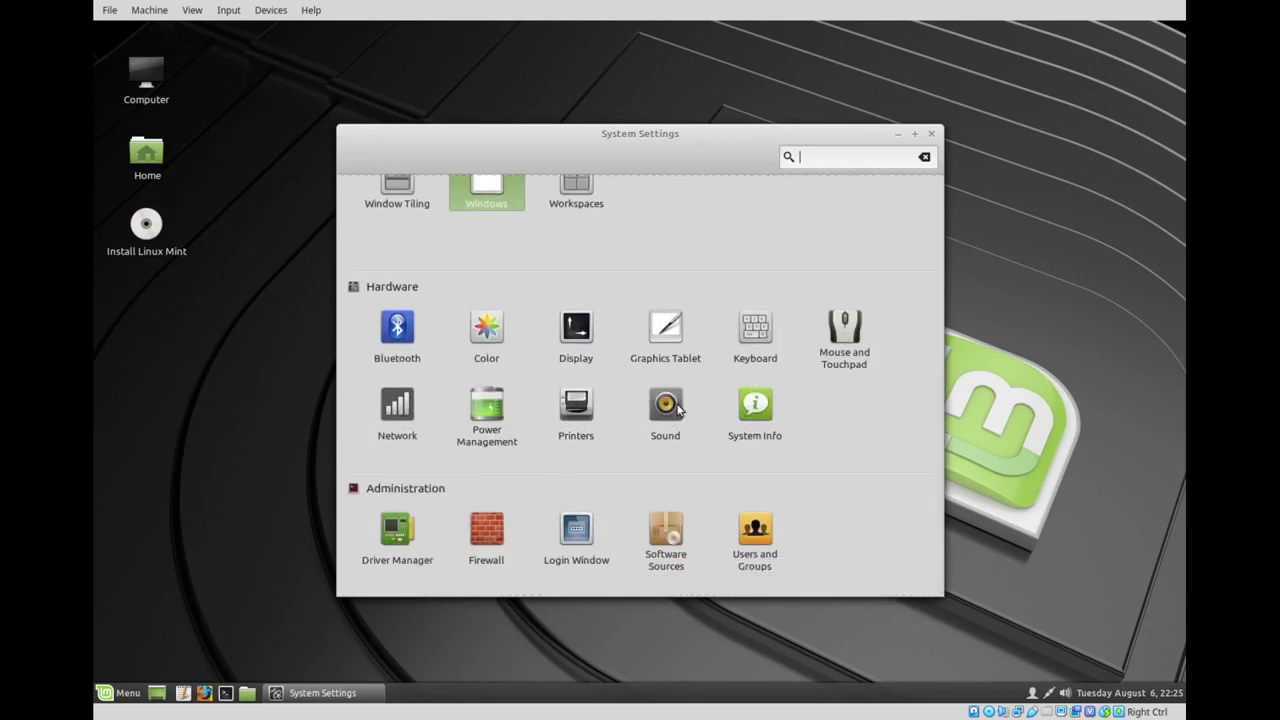
- Set the keyboard Repeat speed slider to Fast and return to the overview
{"action": "left_click", "coordinate": [760, 332]}
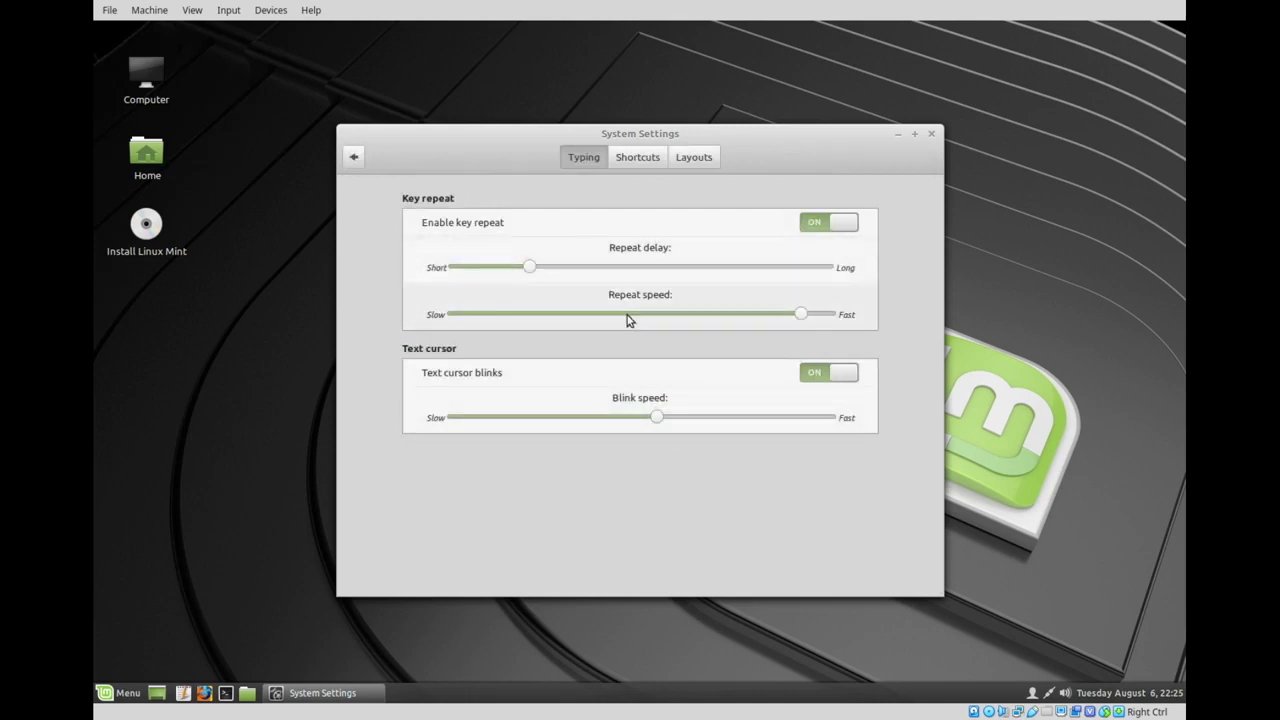
{"action": "left_click_drag", "start_coordinate": [800, 318], "coordinate": [851, 320]}
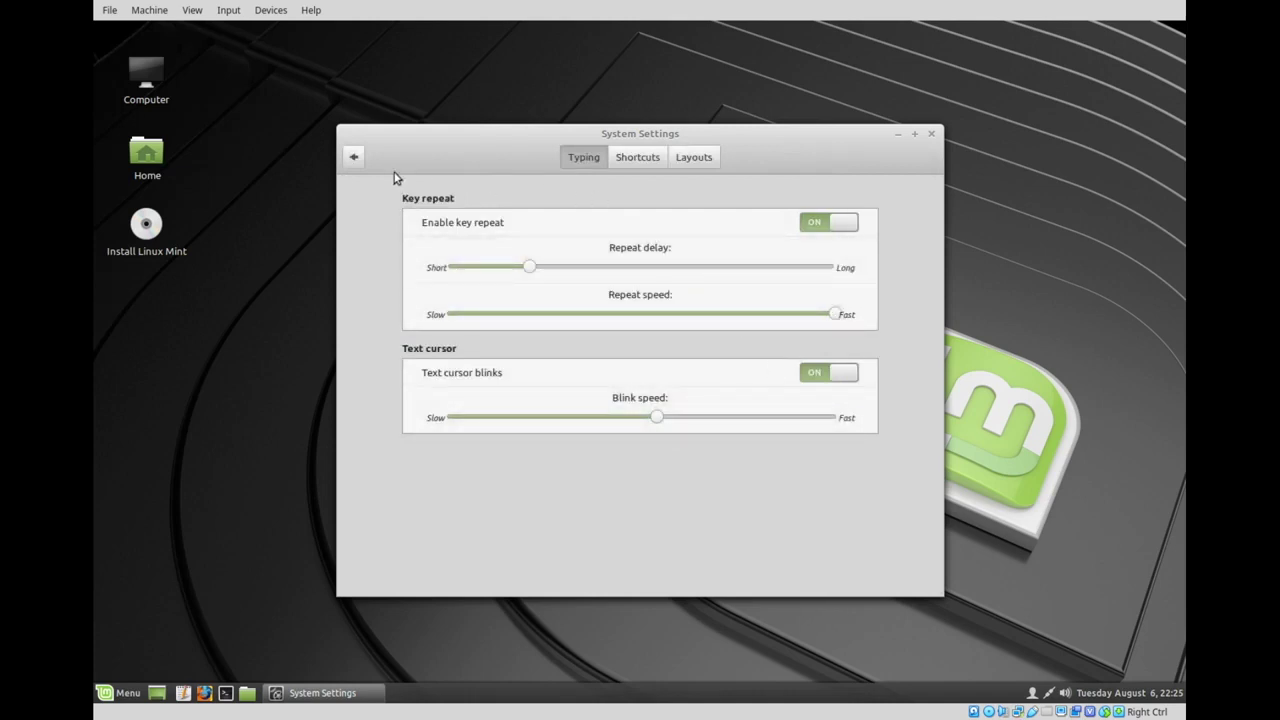
{"action": "left_click", "coordinate": [355, 158]}
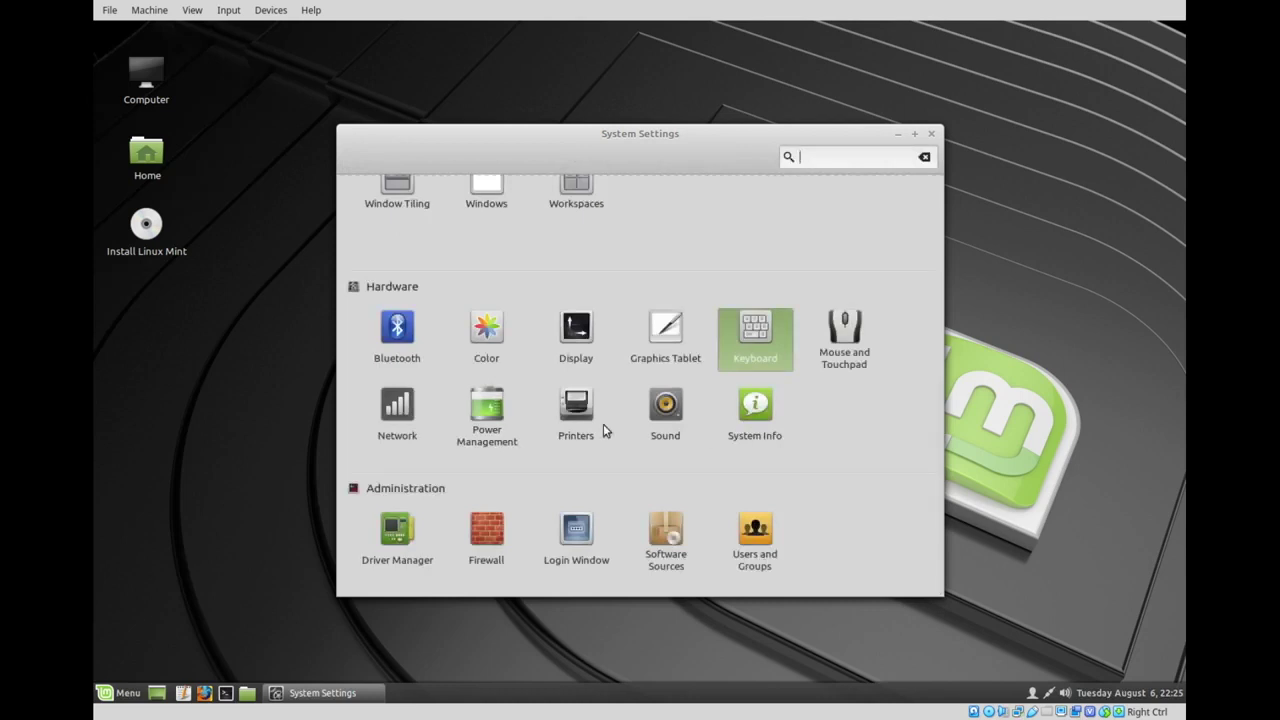
- In Power Management, set 'Turn off the screen when inactive for' to Never
{"action": "left_click", "coordinate": [487, 412]}
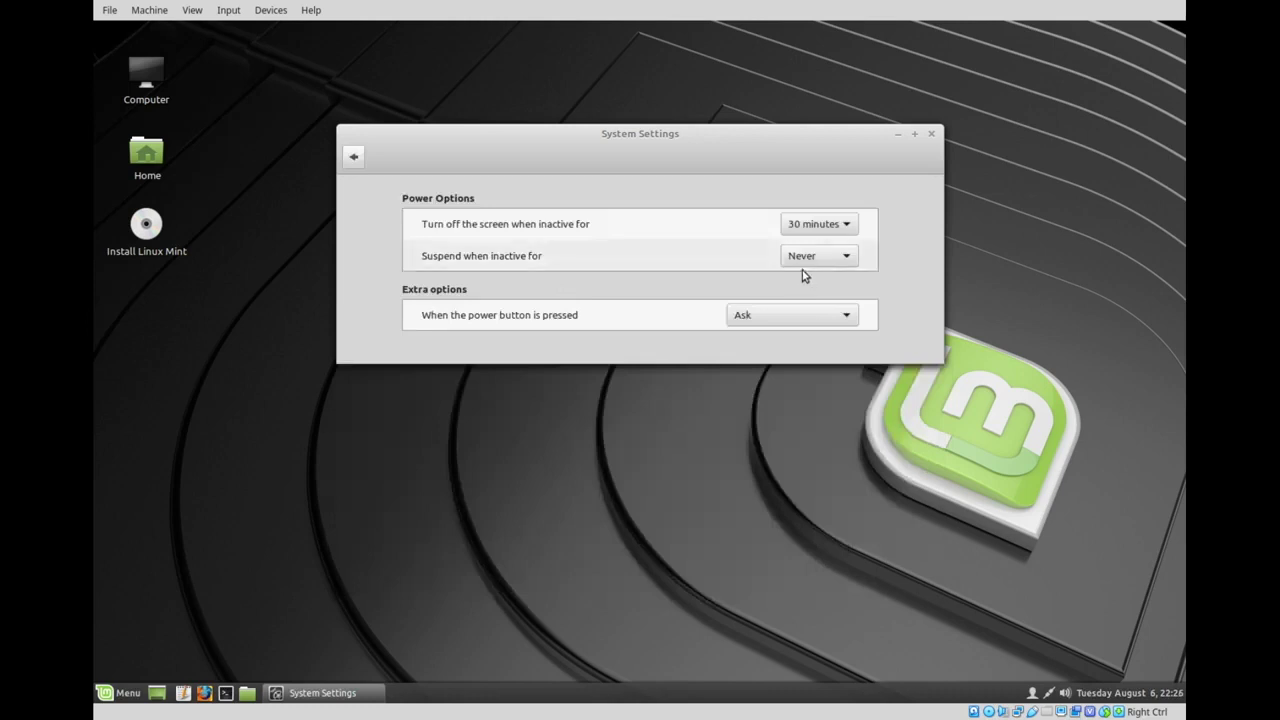
{"action": "left_click", "coordinate": [808, 228]}
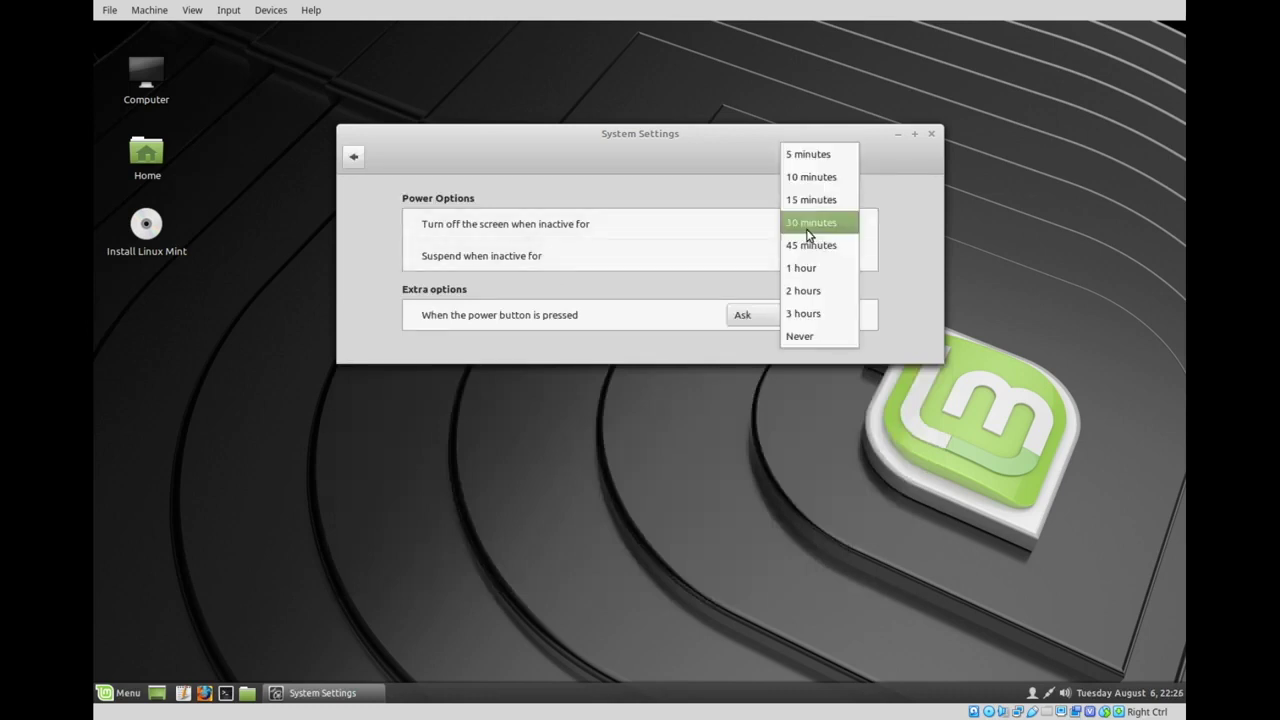
{"action": "left_click", "coordinate": [812, 334]}
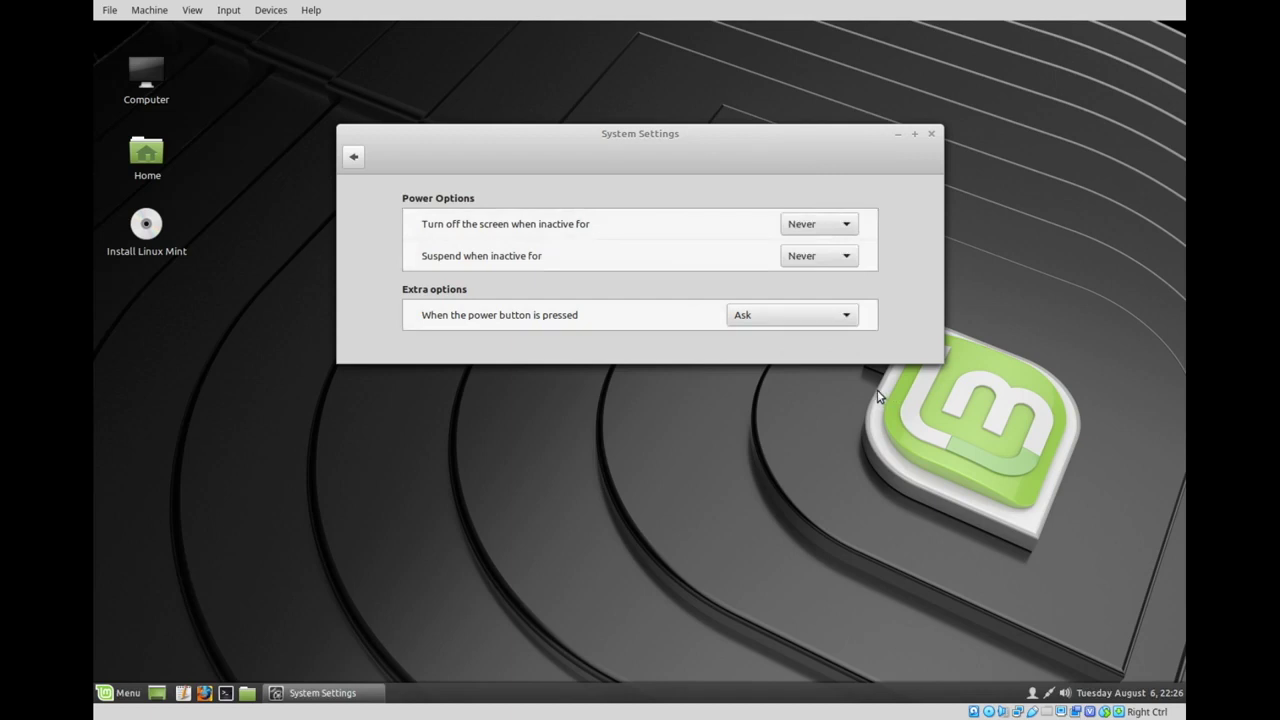
{"action": "left_click", "coordinate": [353, 156]}
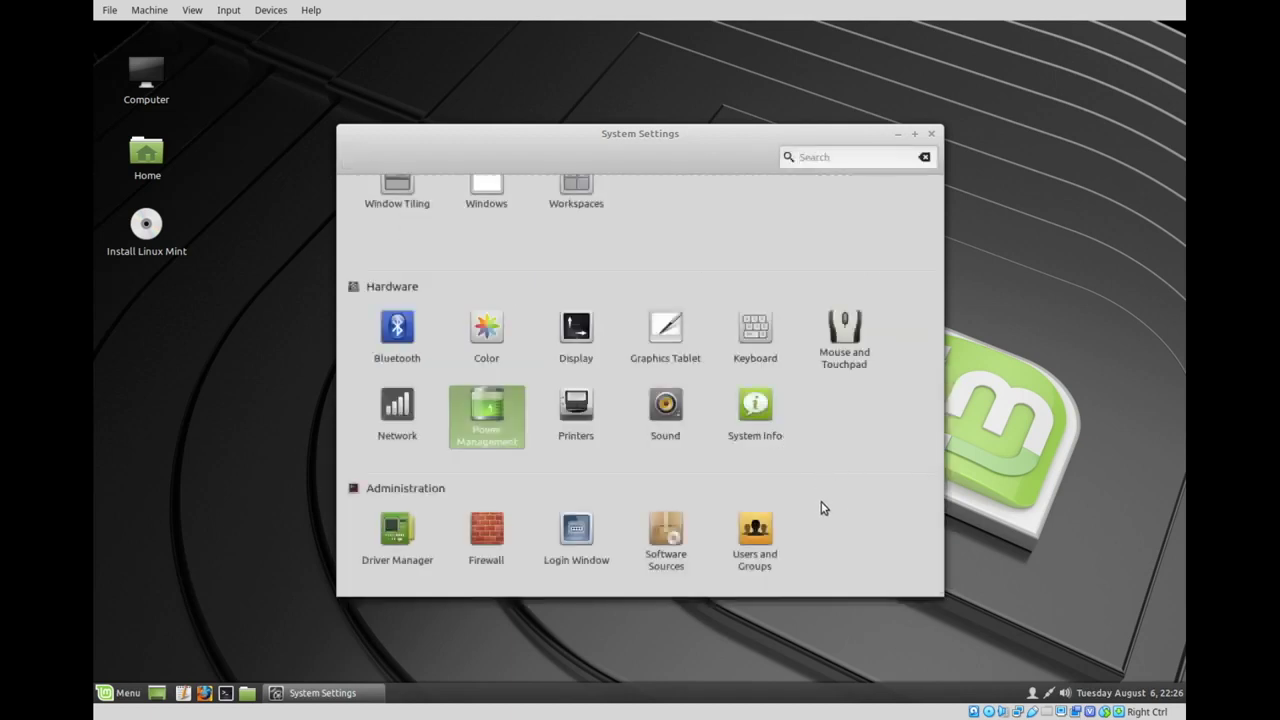
{"action": "left_click", "coordinate": [662, 543]}
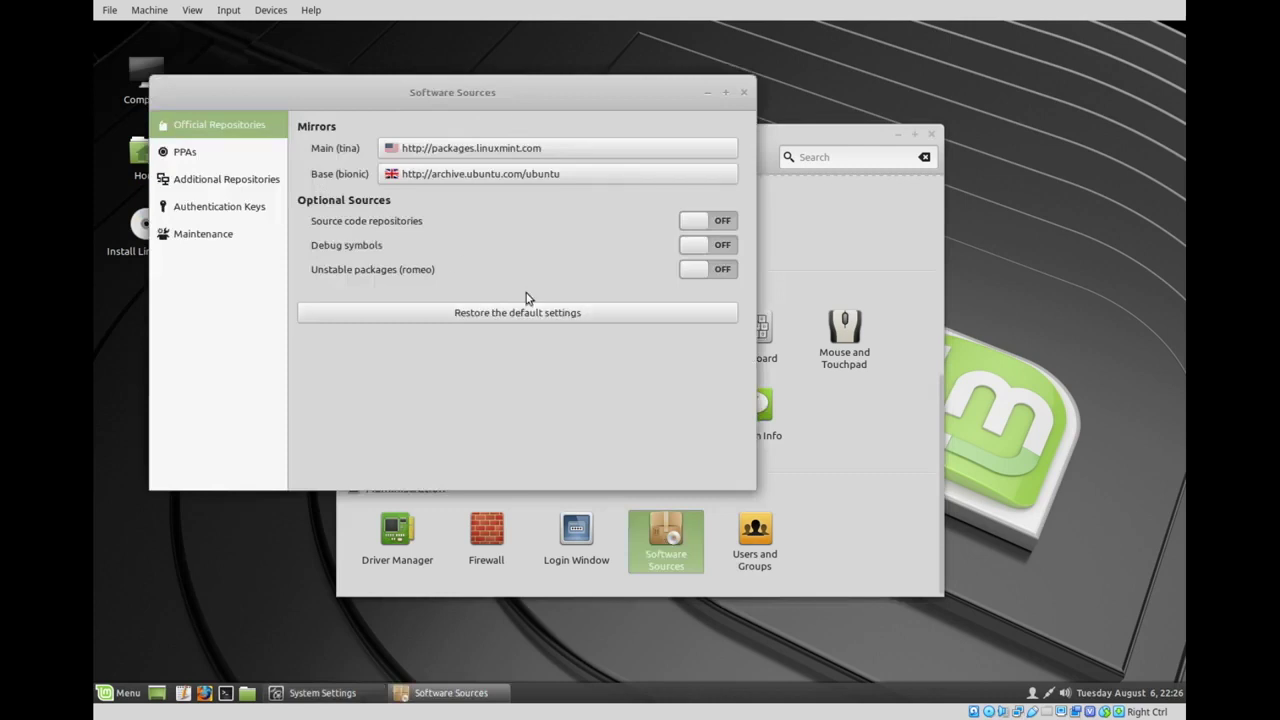
- Switch the Main mirror to a Linux Mint mirror and Base to la-mirrors.evowise.com, then update the cache
{"action": "left_click", "coordinate": [494, 153]}
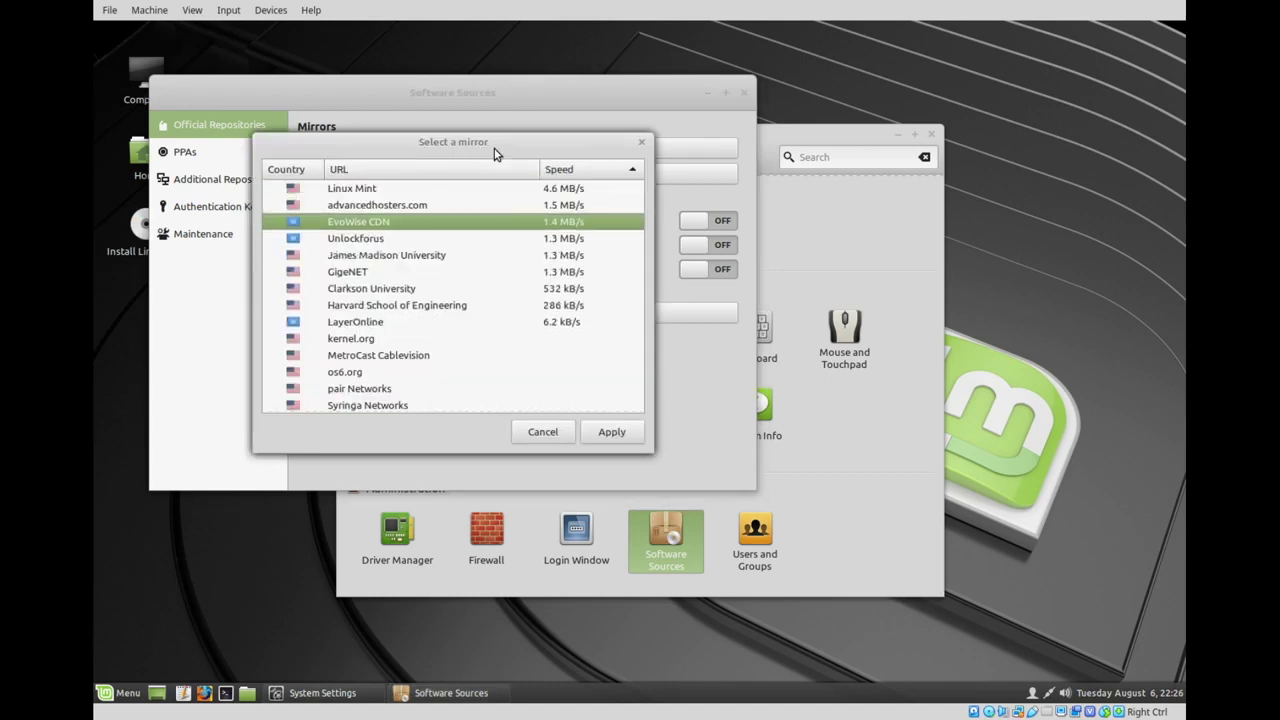
{"action": "left_click", "coordinate": [380, 190]}
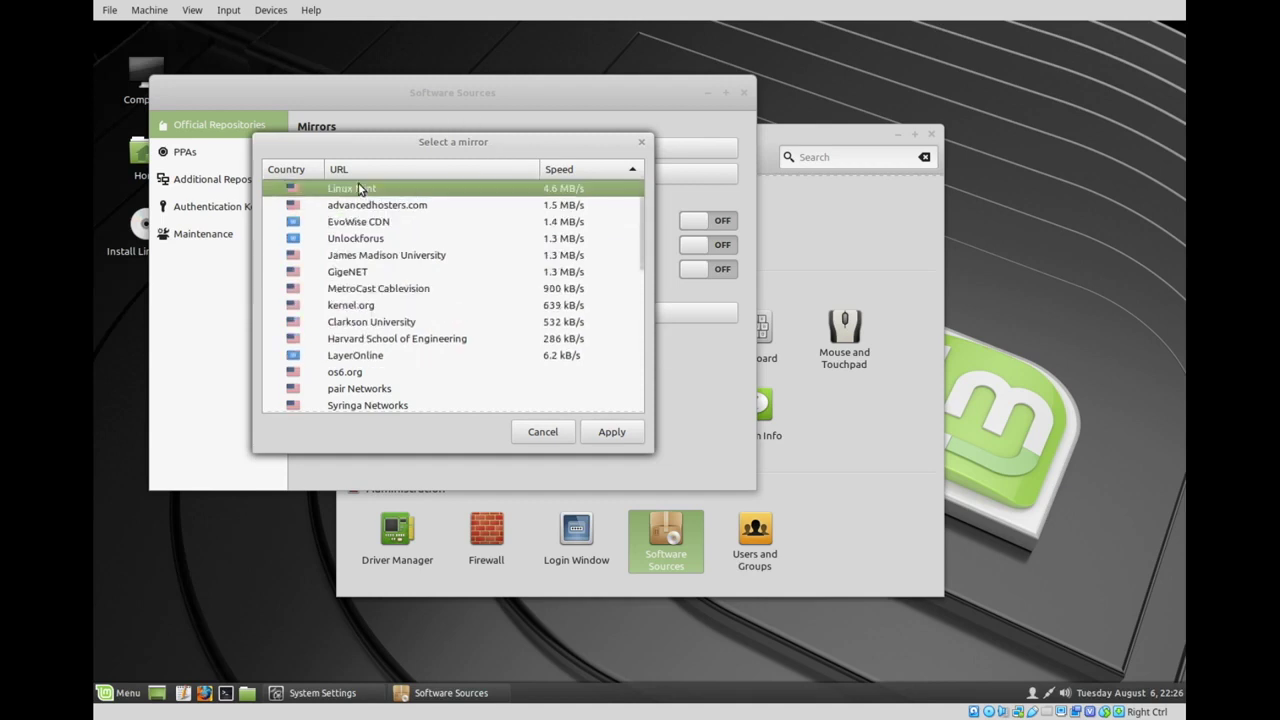
{"action": "left_click", "coordinate": [609, 432]}
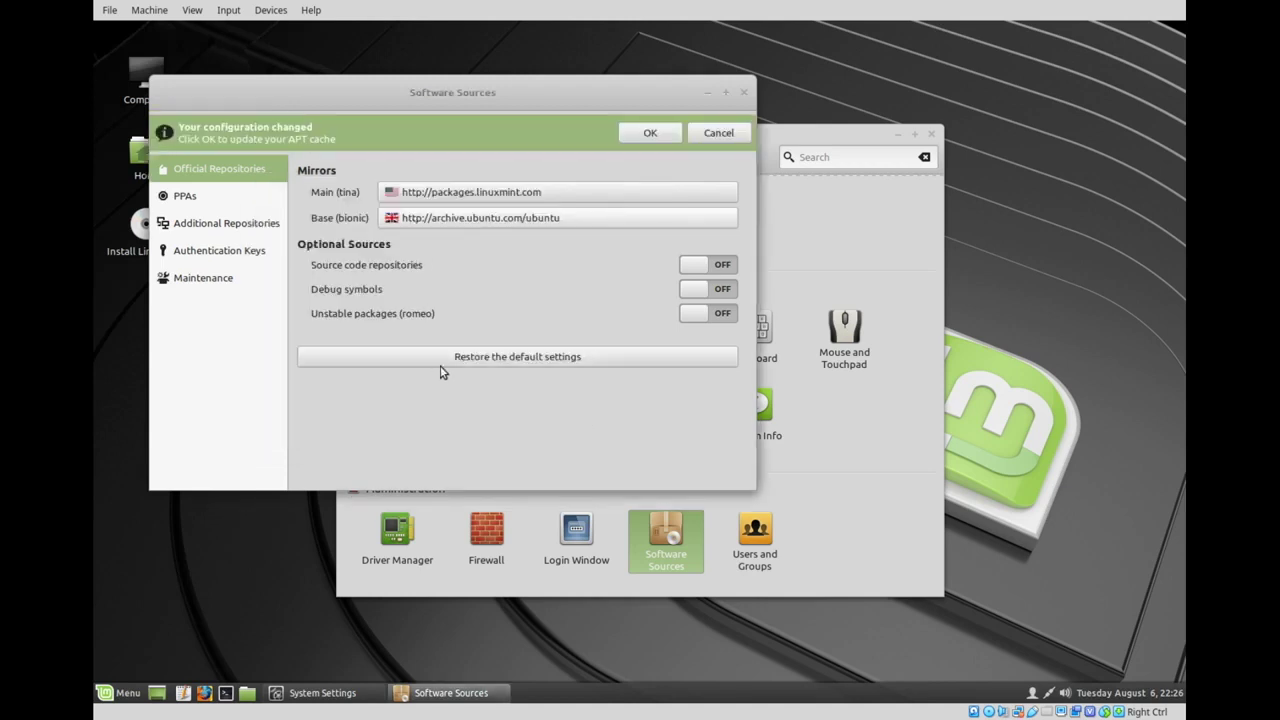
{"action": "left_click", "coordinate": [470, 217]}
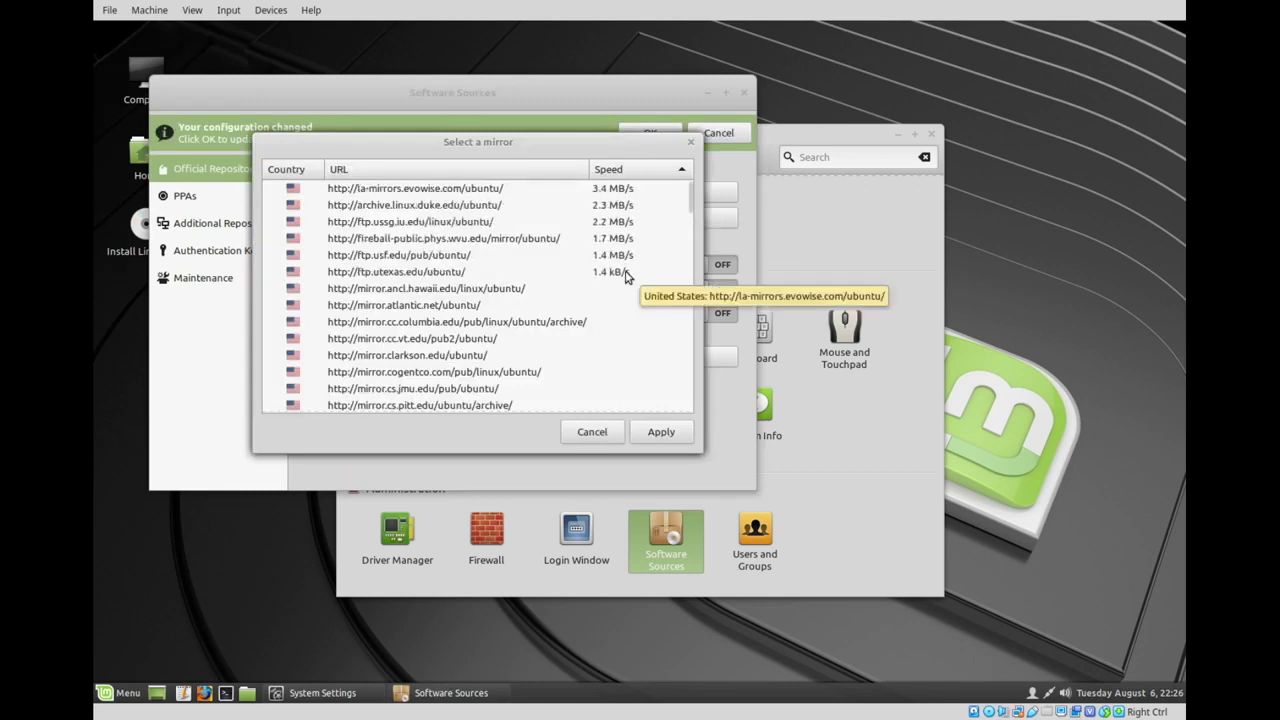
{"action": "left_click", "coordinate": [431, 192]}
{"action": "left_click", "coordinate": [655, 436]}
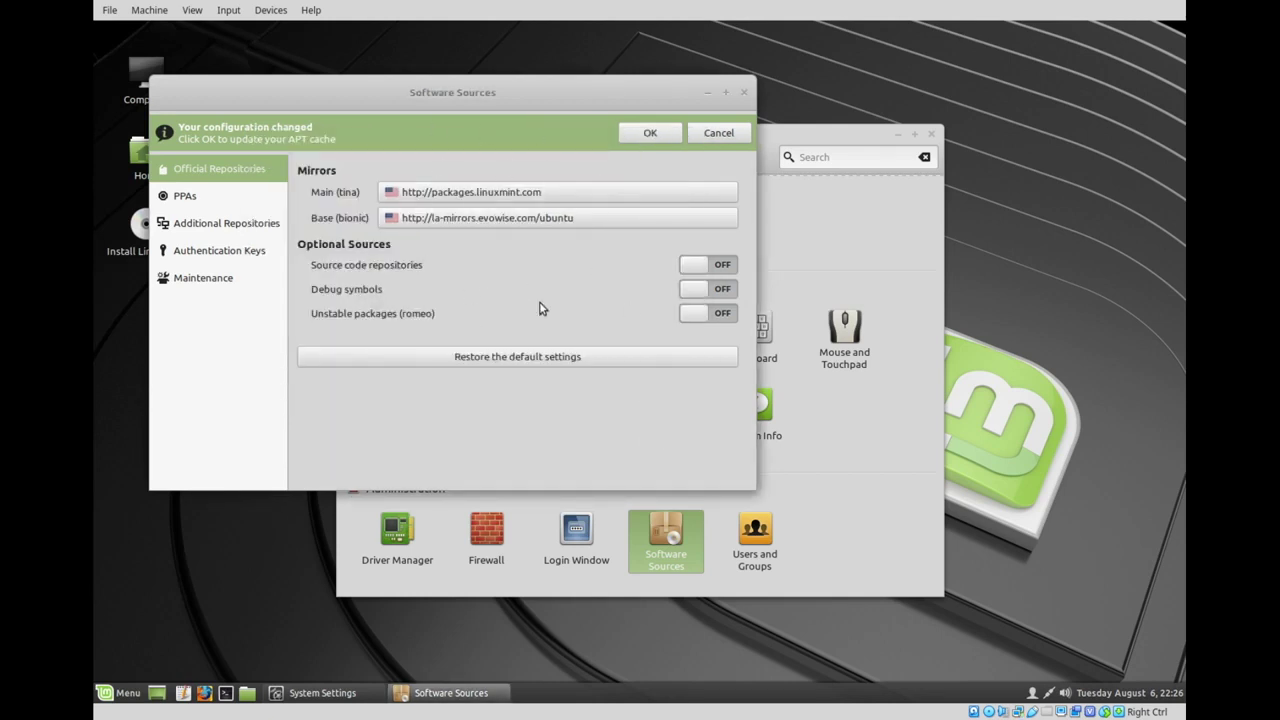
{"action": "left_click", "coordinate": [632, 135]}
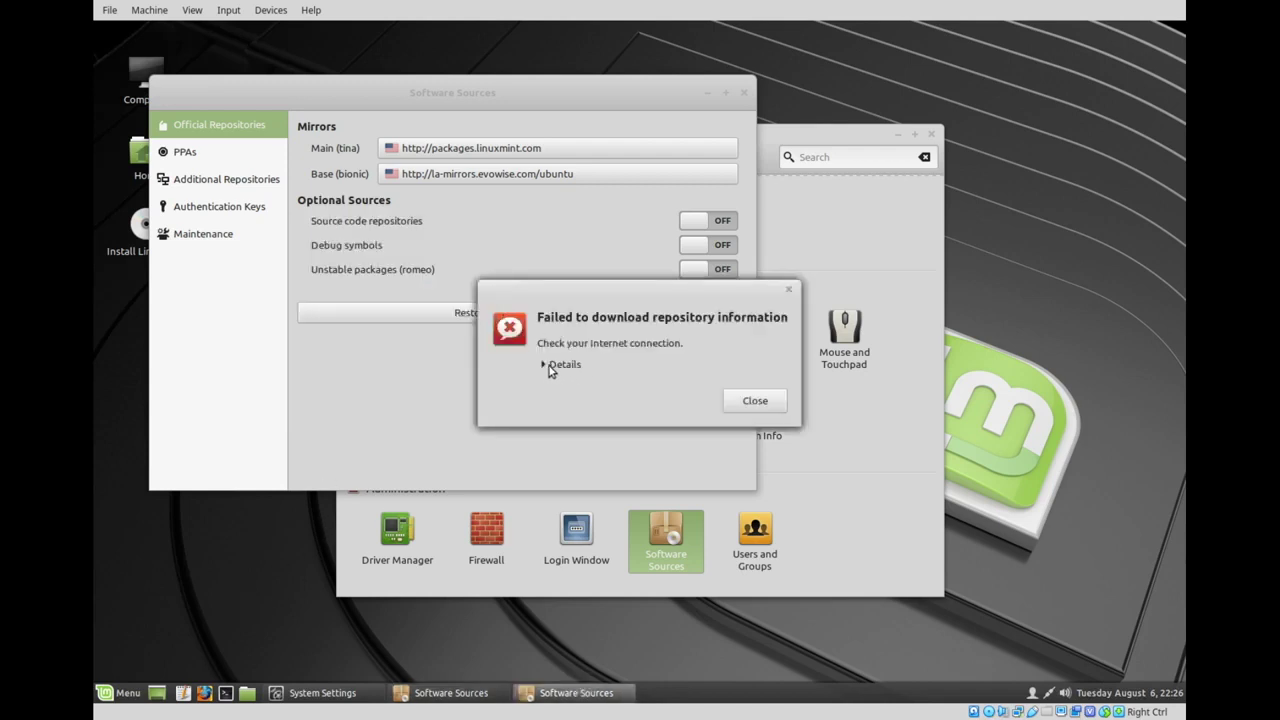
- Dismiss the repository download error after viewing its details, and close Software Sources
{"action": "left_click", "coordinate": [553, 368]}
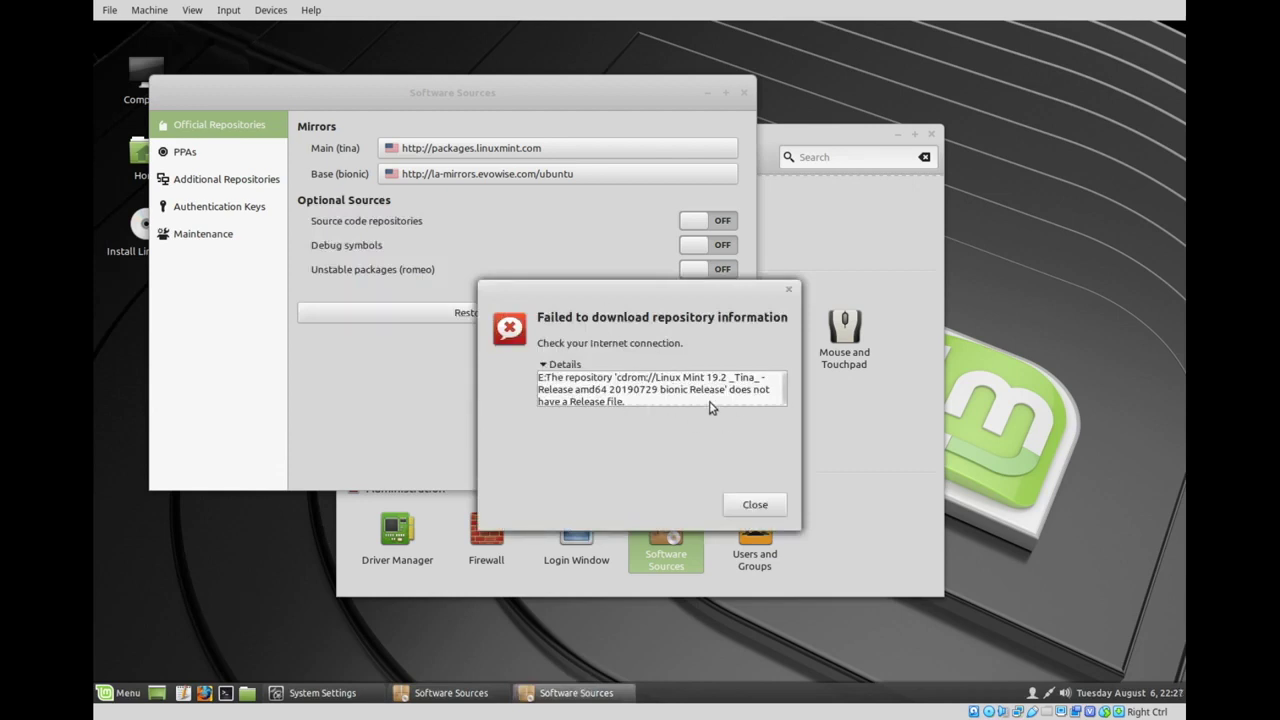
{"action": "left_click", "coordinate": [757, 505]}
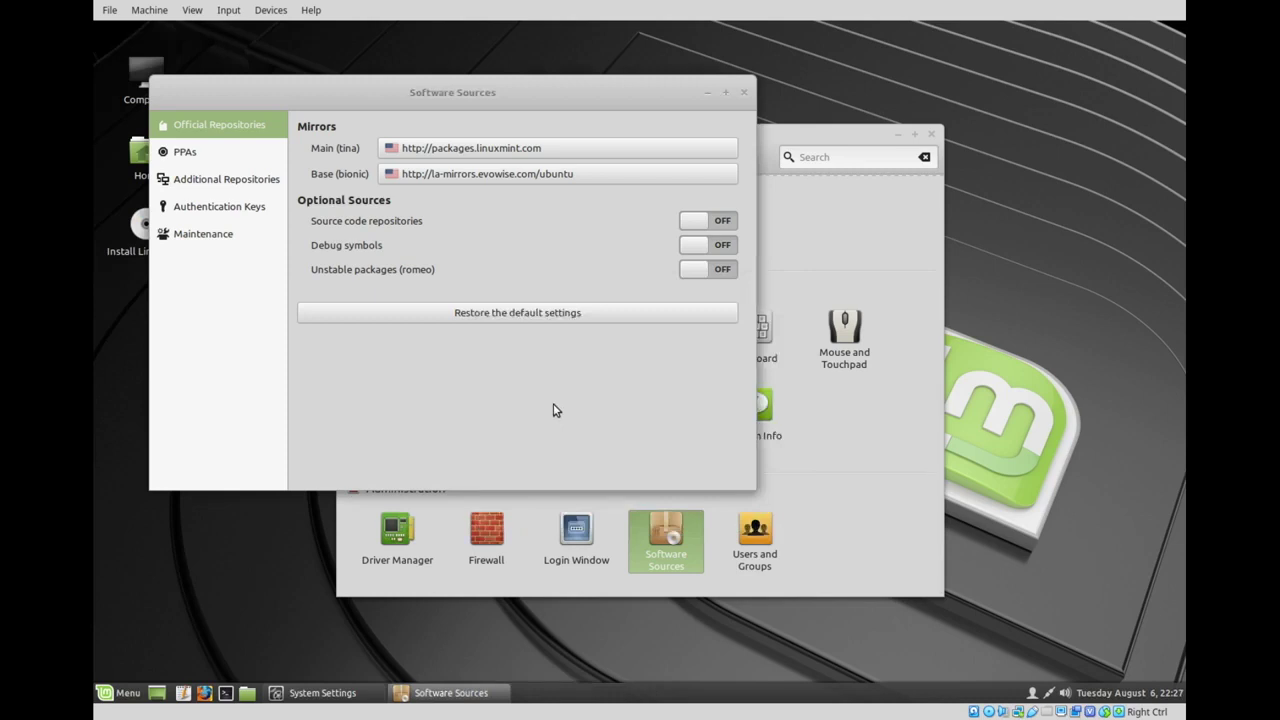
{"action": "left_click_drag", "start_coordinate": [470, 88], "coordinate": [508, 92]}
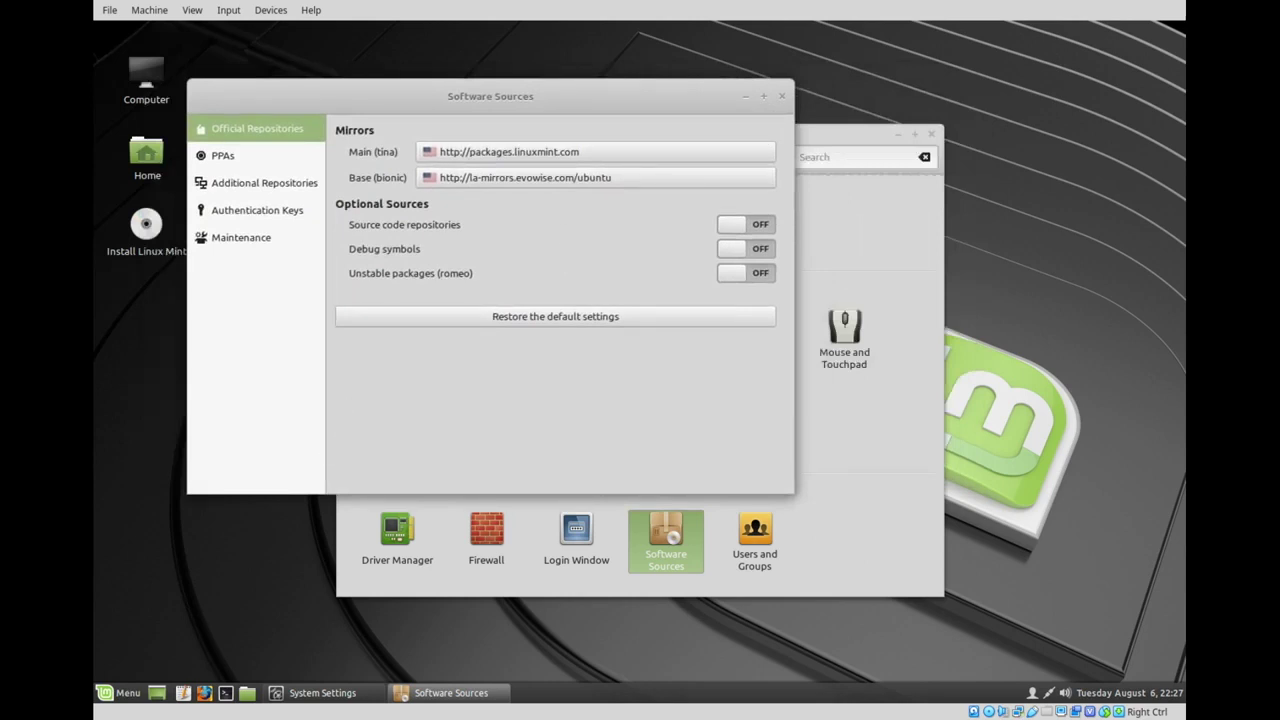
{"action": "left_click", "coordinate": [782, 96]}
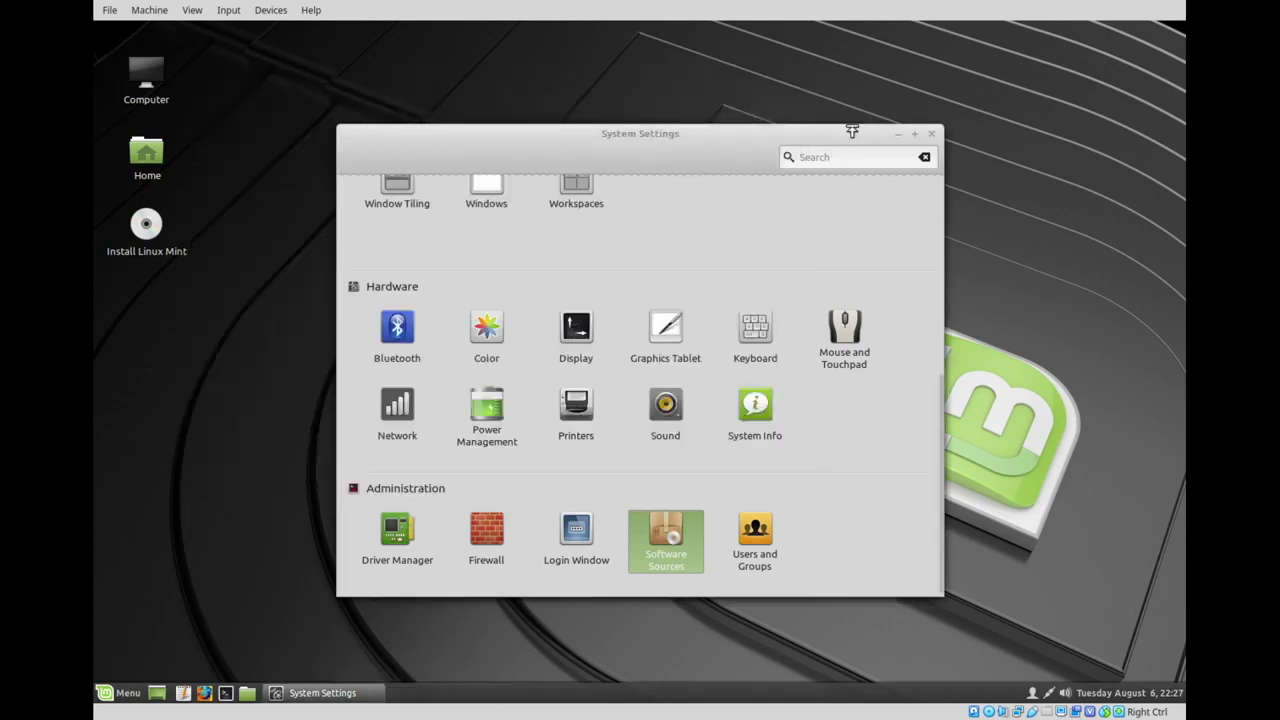
- Close System Settings and launch Welcome Screen by searching 'welcome' in the menu
{"action": "left_click", "coordinate": [931, 134]}
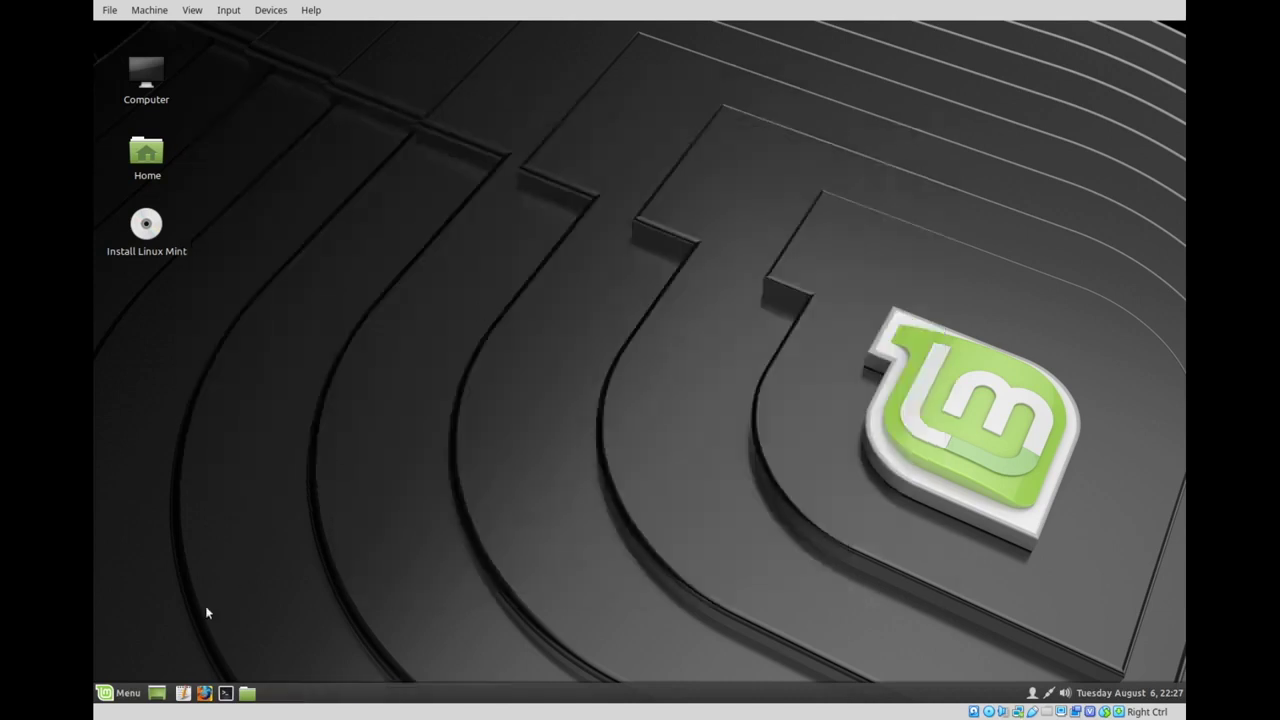
{"action": "left_click", "coordinate": [128, 695]}
{"action": "type", "text": "welcome"}
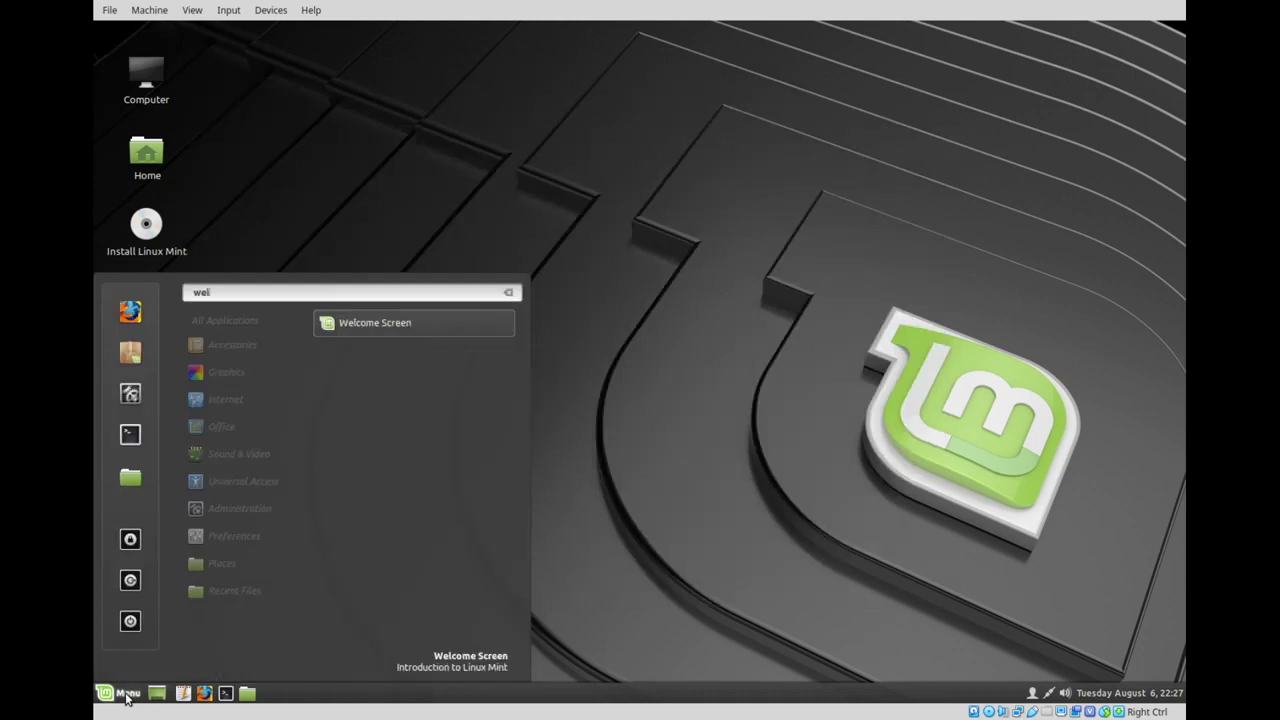
{"action": "left_click", "coordinate": [127, 694]}
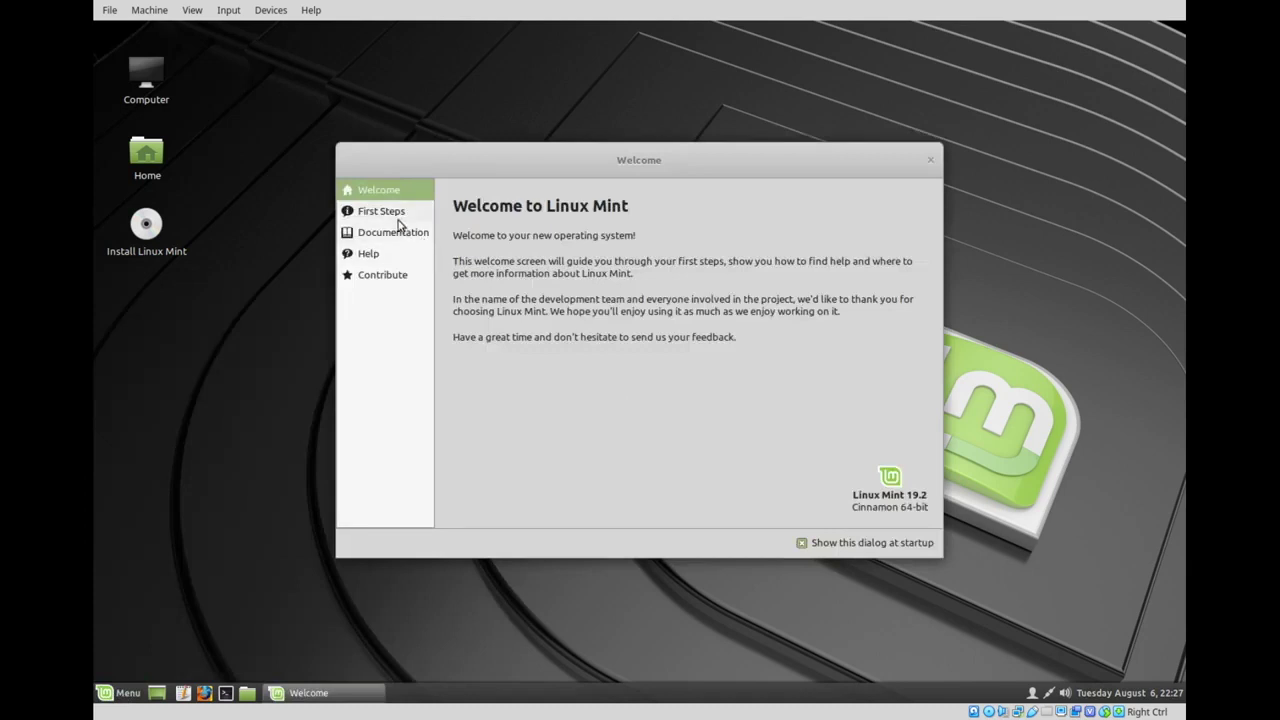
- On the First Steps page, choose the Traditional desktop layout
{"action": "left_click", "coordinate": [392, 213]}
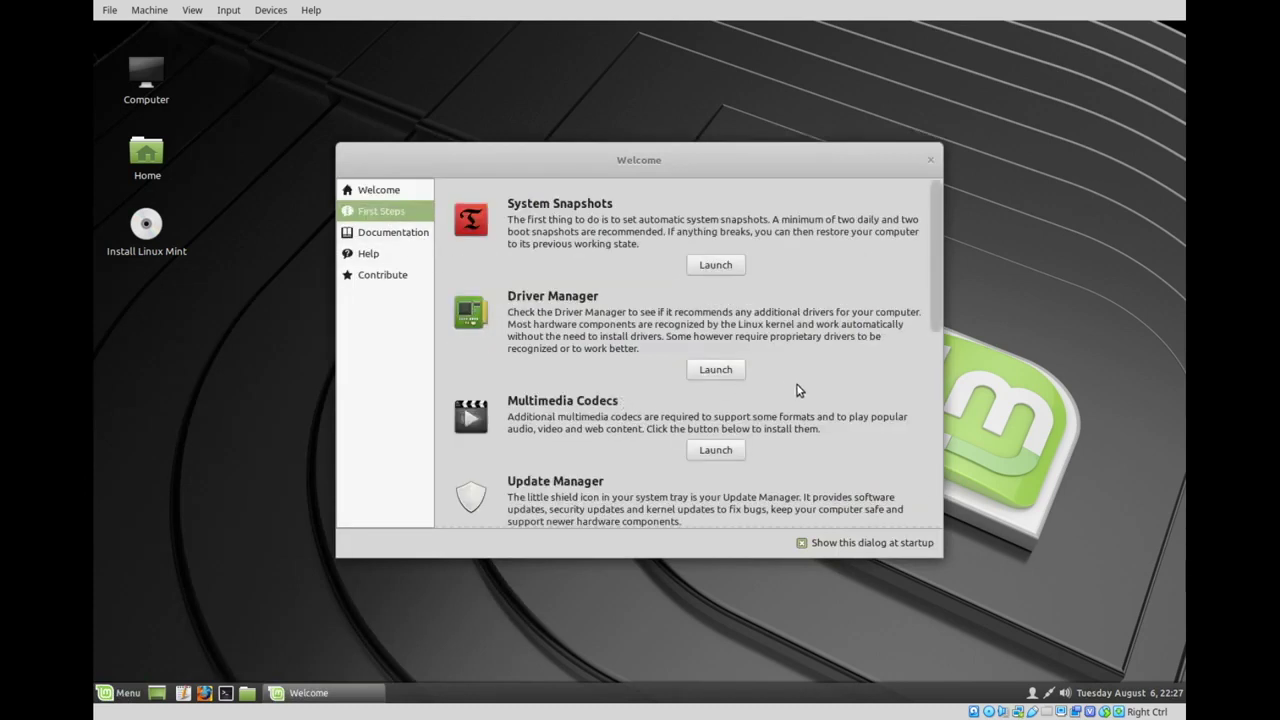
{"action": "left_click_drag", "start_coordinate": [931, 264], "coordinate": [943, 347]}
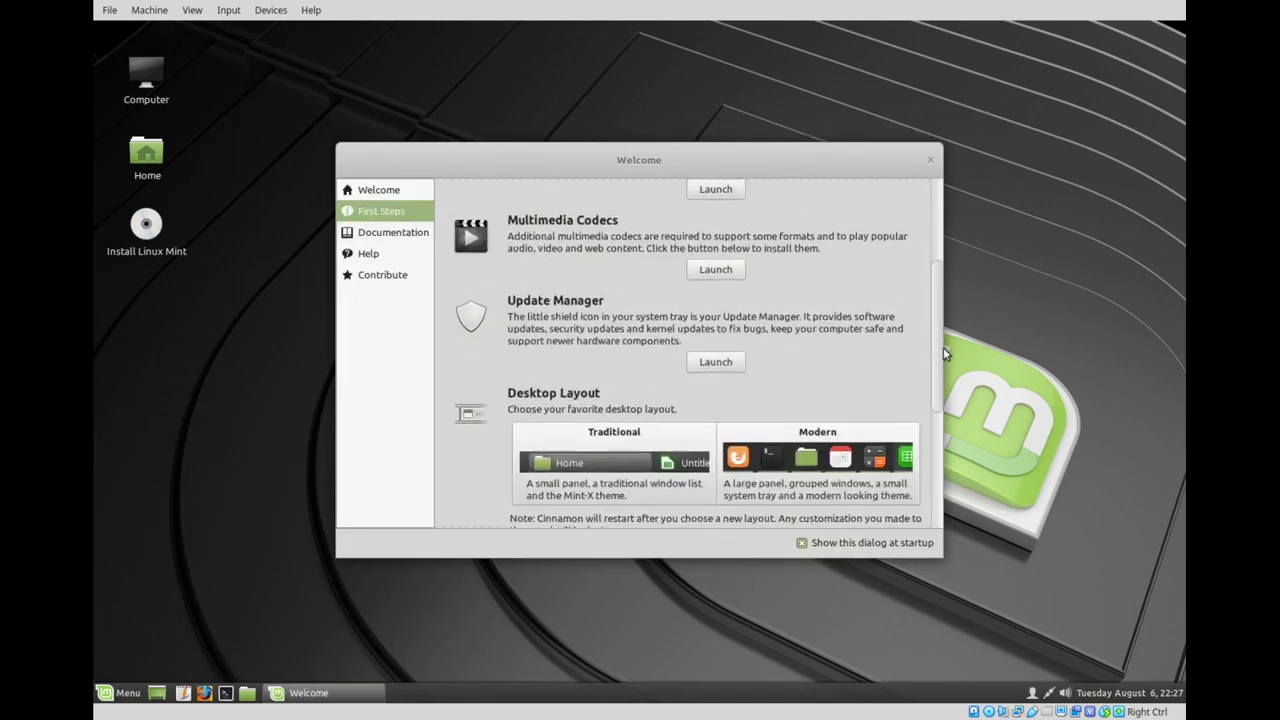
{"action": "left_click", "coordinate": [604, 437]}
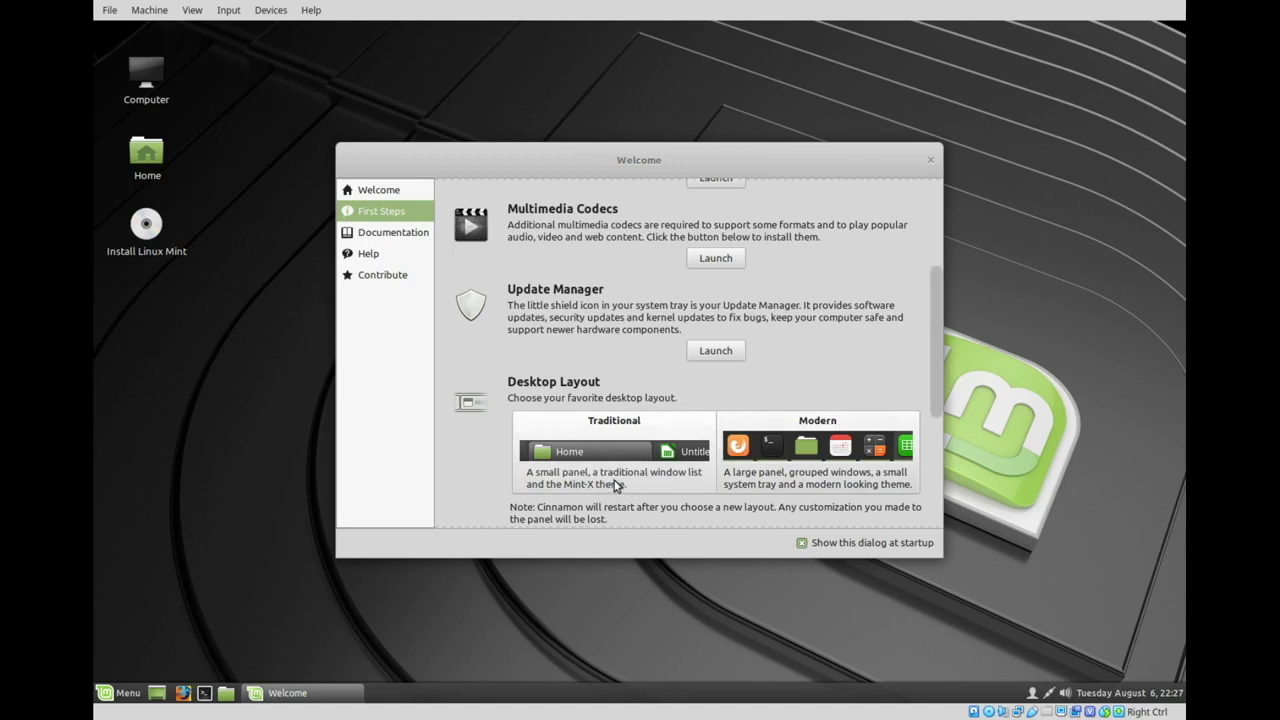
- Open Themes in System Settings and set Window borders and Icons to Mint-Y
{"action": "left_click", "coordinate": [119, 696]}
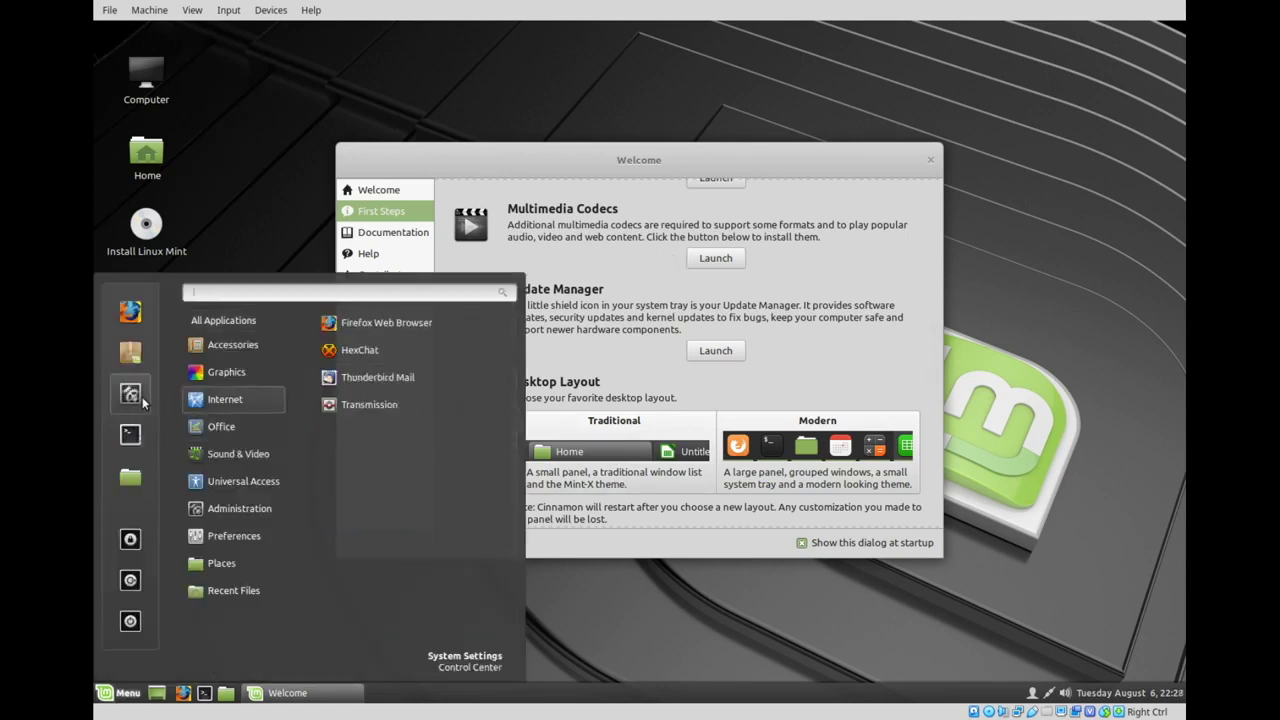
{"action": "left_click", "coordinate": [141, 396]}
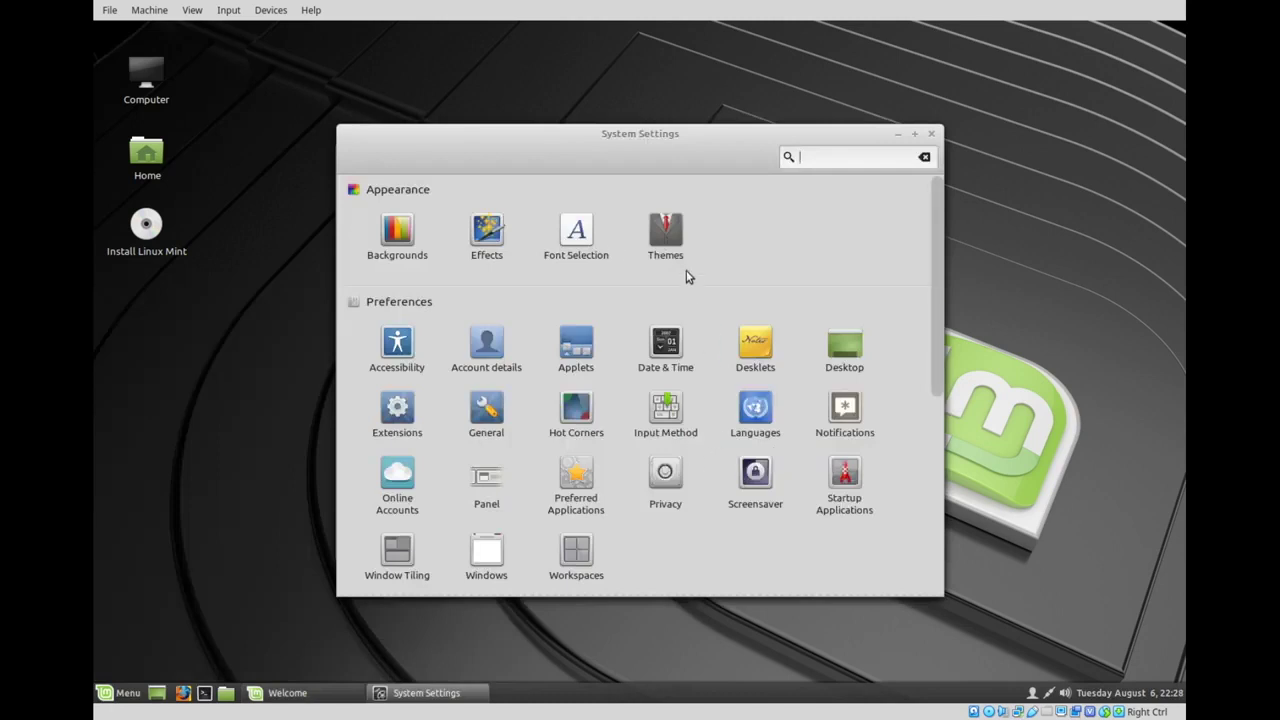
{"action": "left_click", "coordinate": [673, 244]}
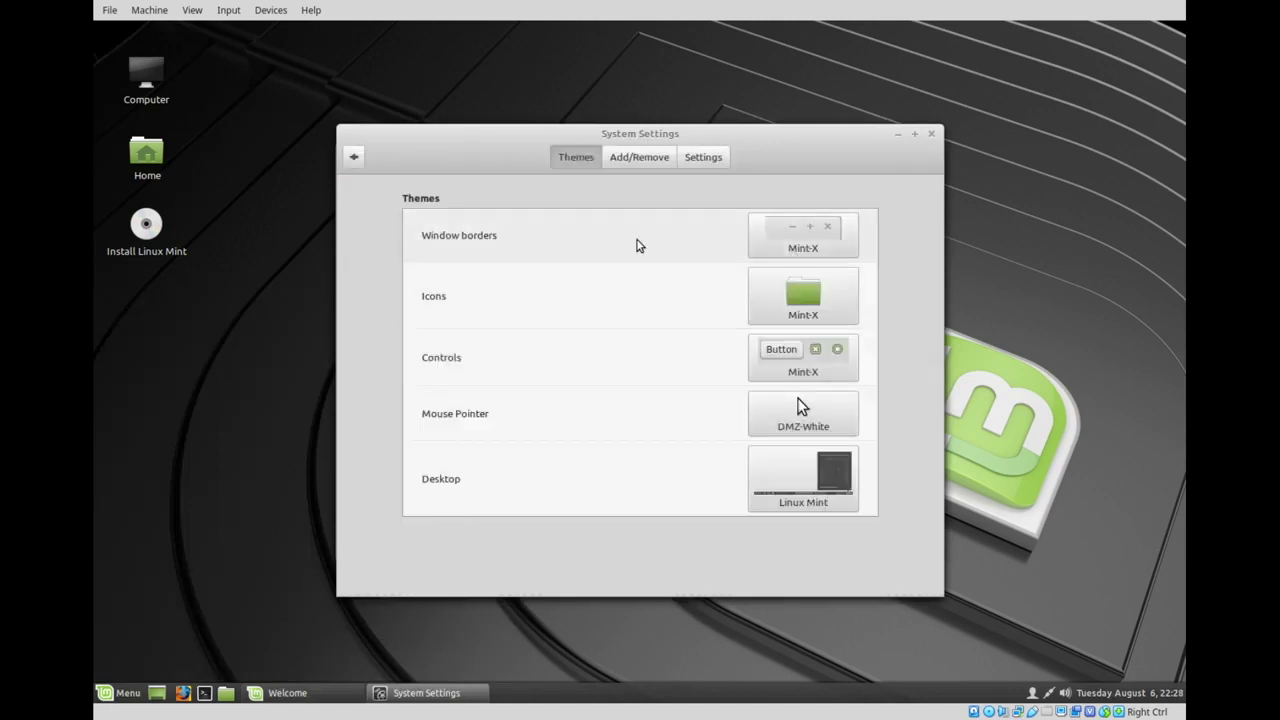
{"action": "left_click", "coordinate": [812, 230]}
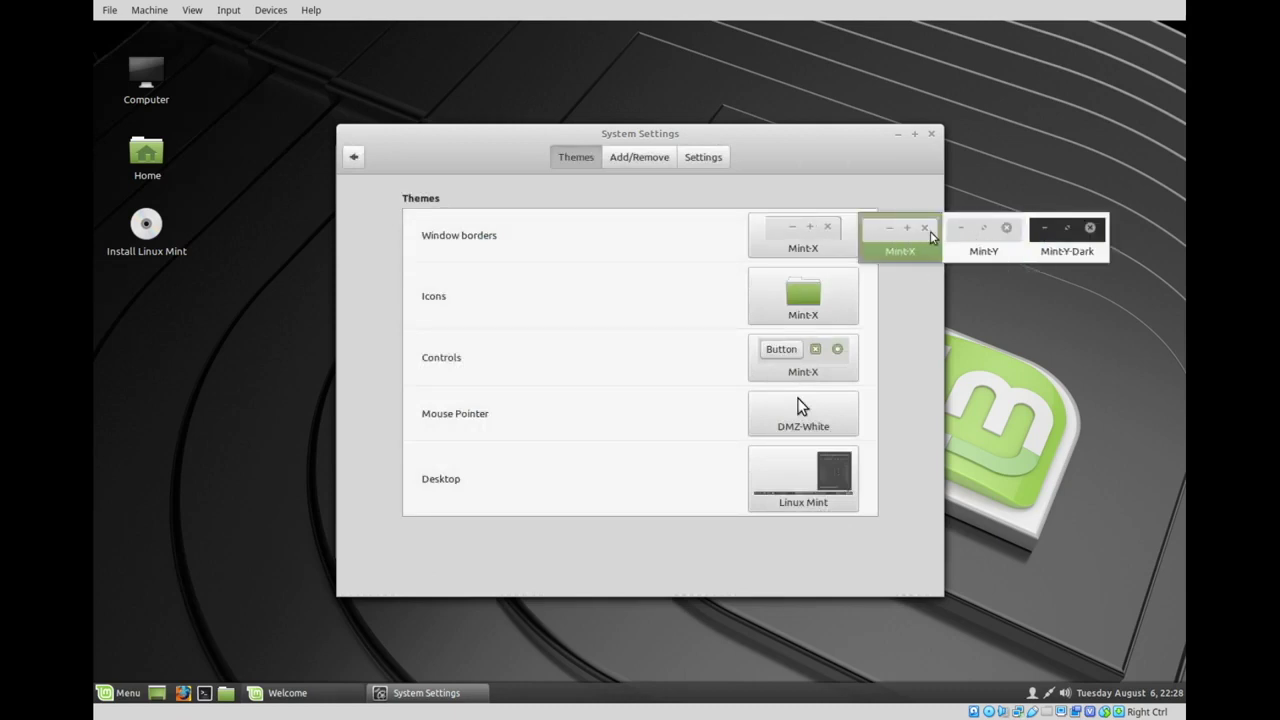
{"action": "left_click", "coordinate": [977, 241]}
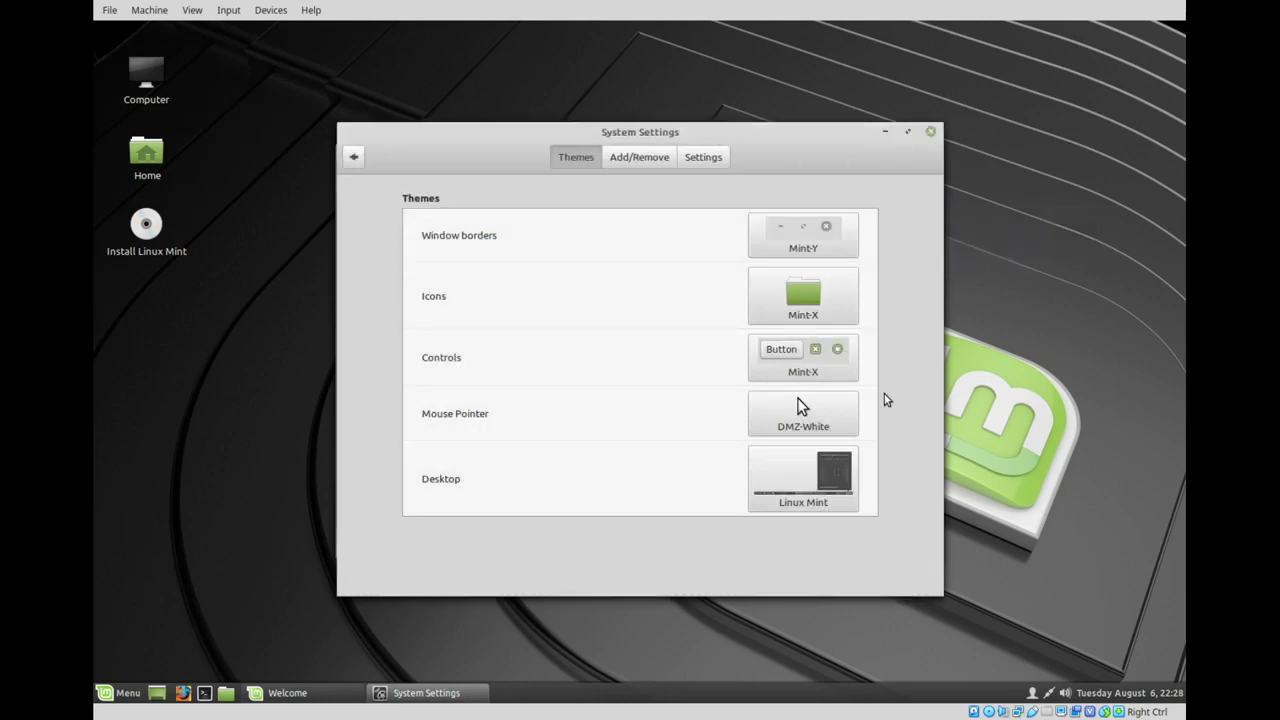
{"action": "left_click", "coordinate": [815, 296]}
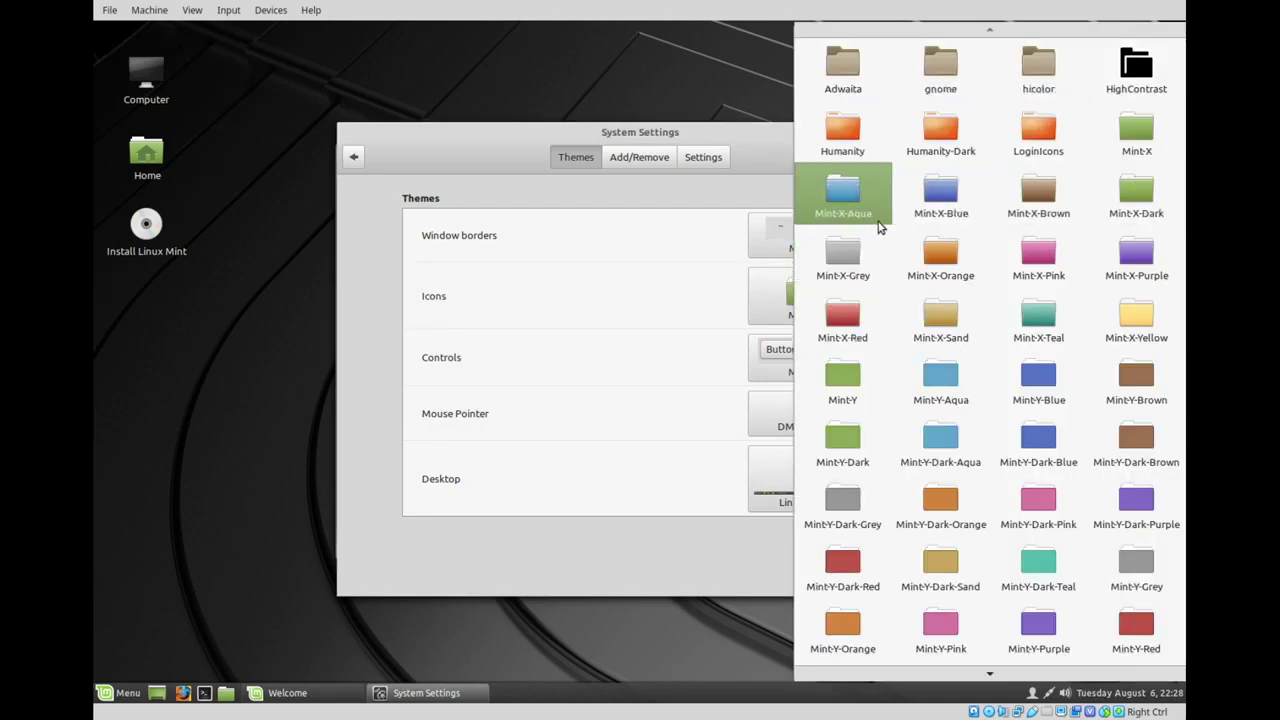
{"action": "left_click", "coordinate": [847, 380]}
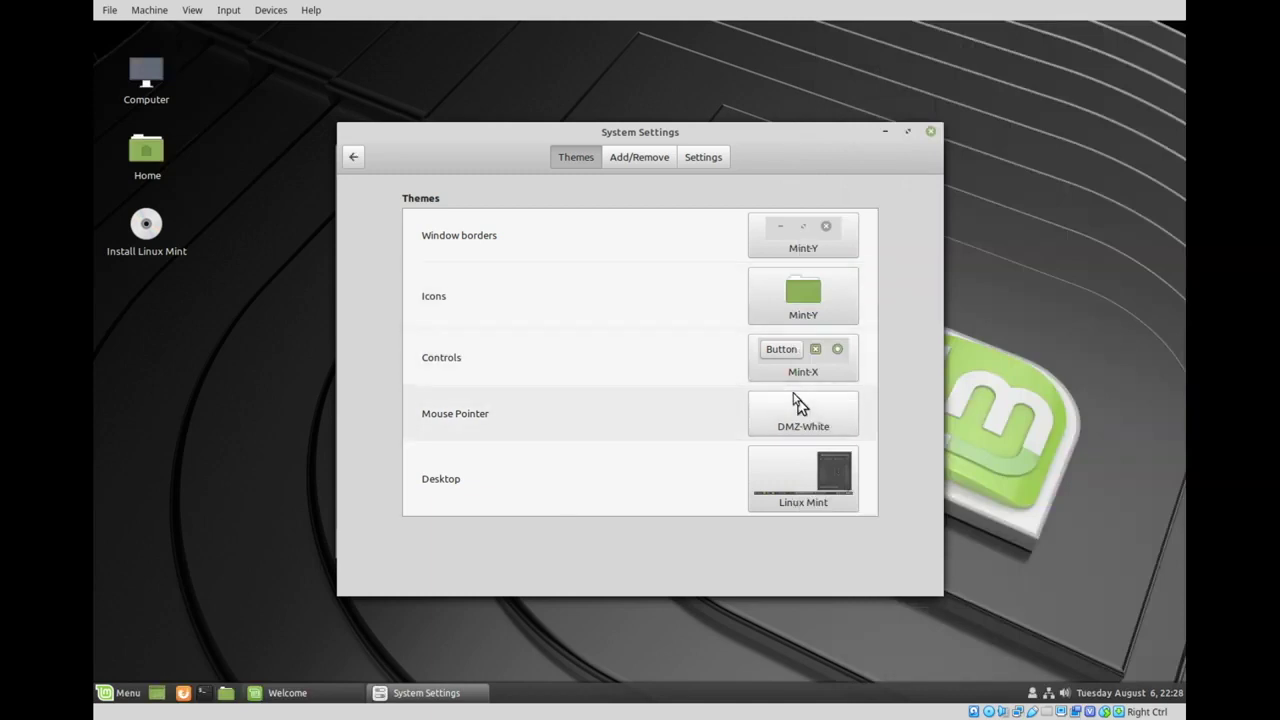
- Set Controls to Mint-Y and the Desktop theme to cinnamon, then close System Settings
{"action": "left_click", "coordinate": [797, 372]}
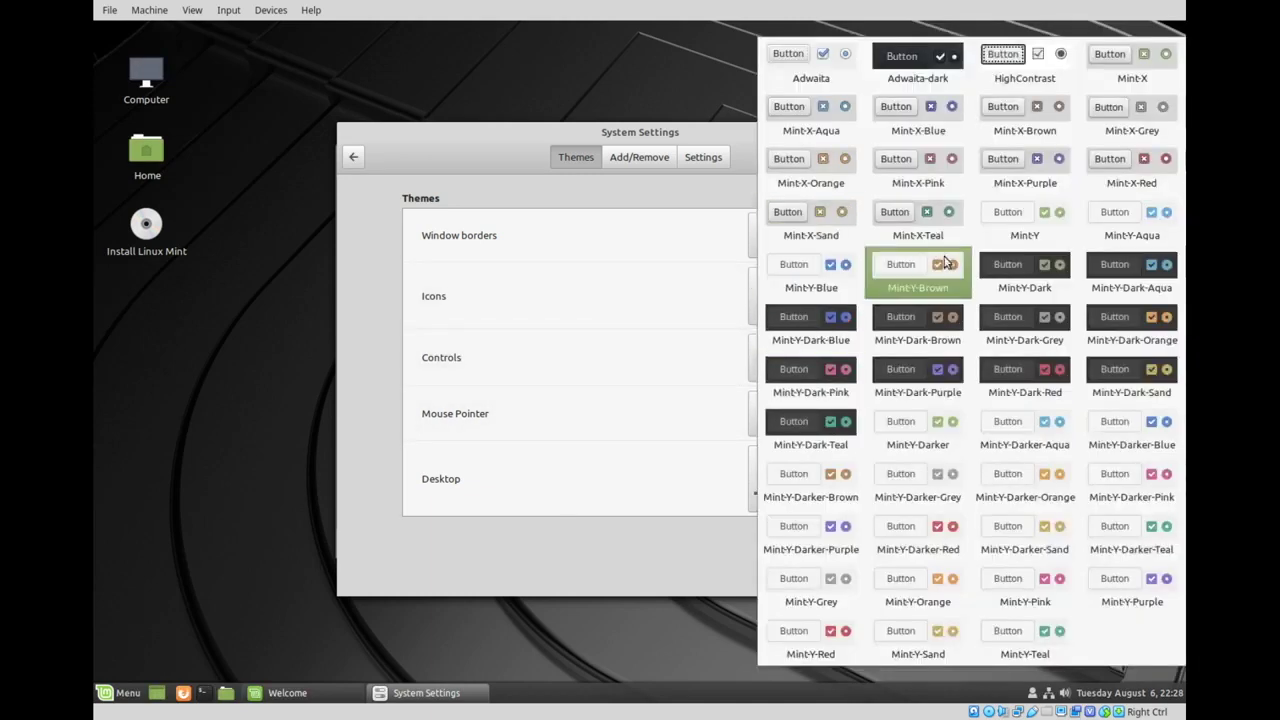
{"action": "left_click", "coordinate": [1031, 216]}
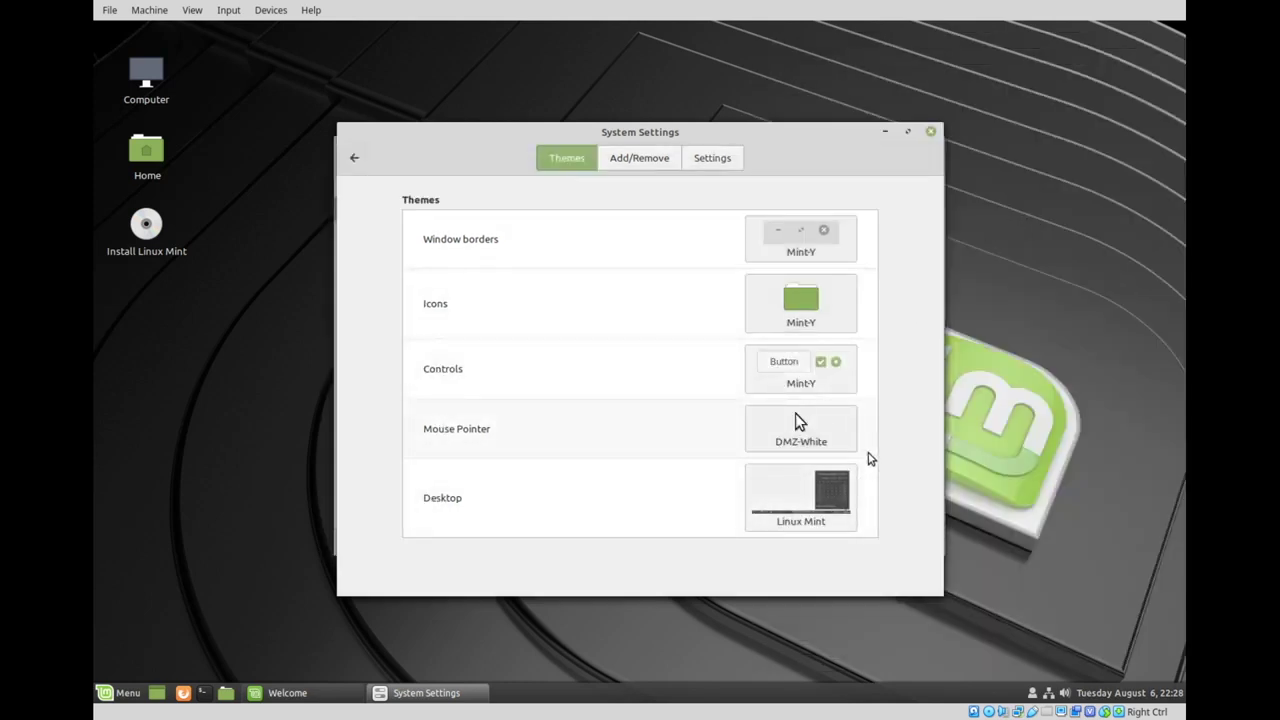
{"action": "left_click", "coordinate": [796, 510]}
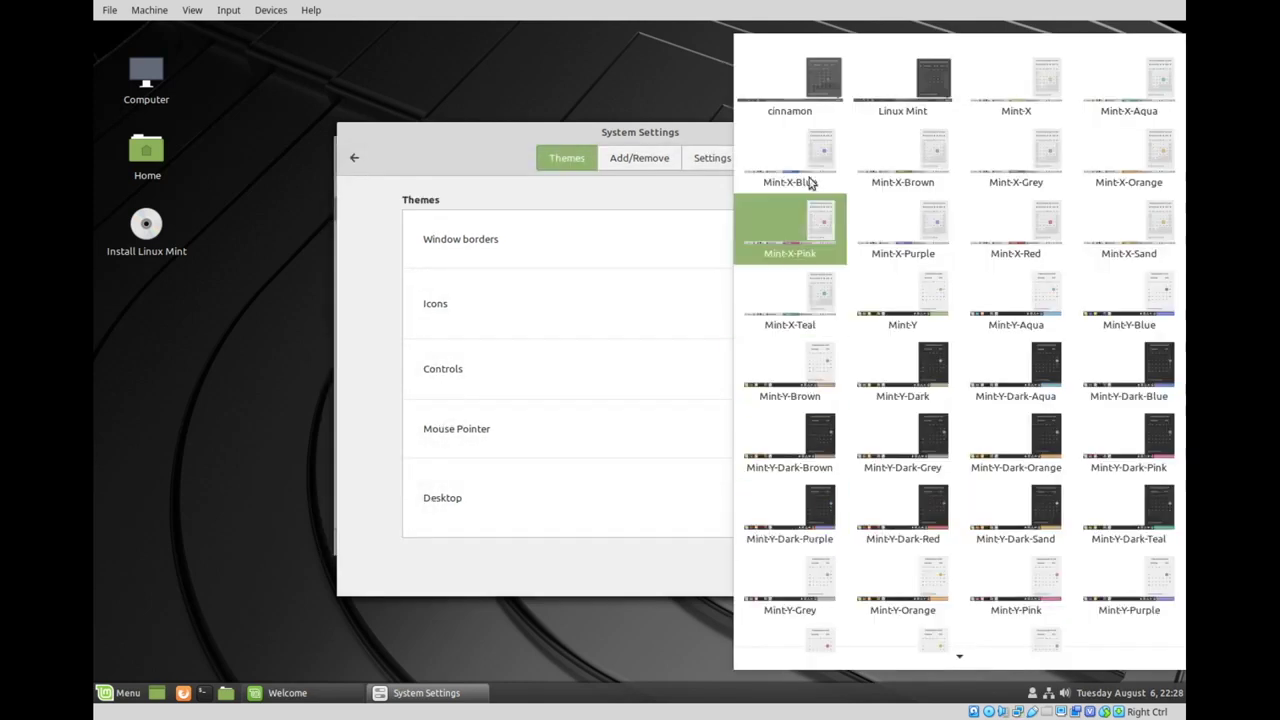
{"action": "left_click", "coordinate": [808, 80]}
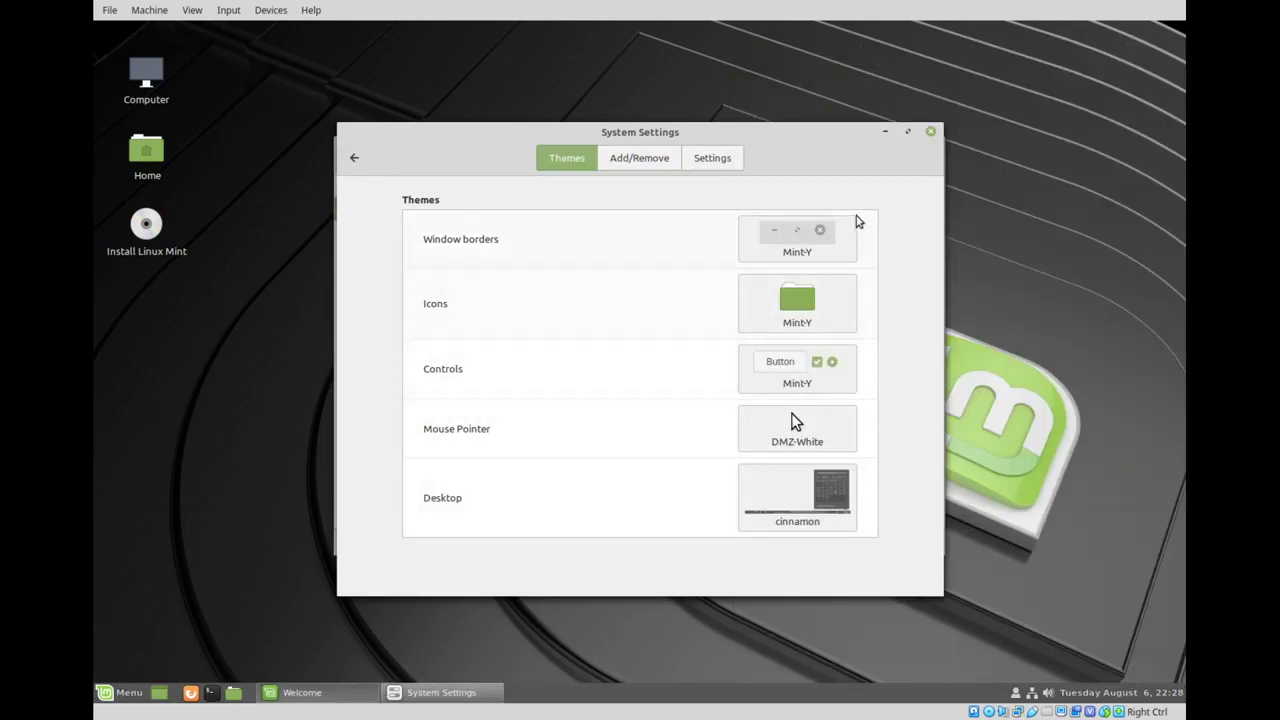
{"action": "left_click", "coordinate": [358, 162]}
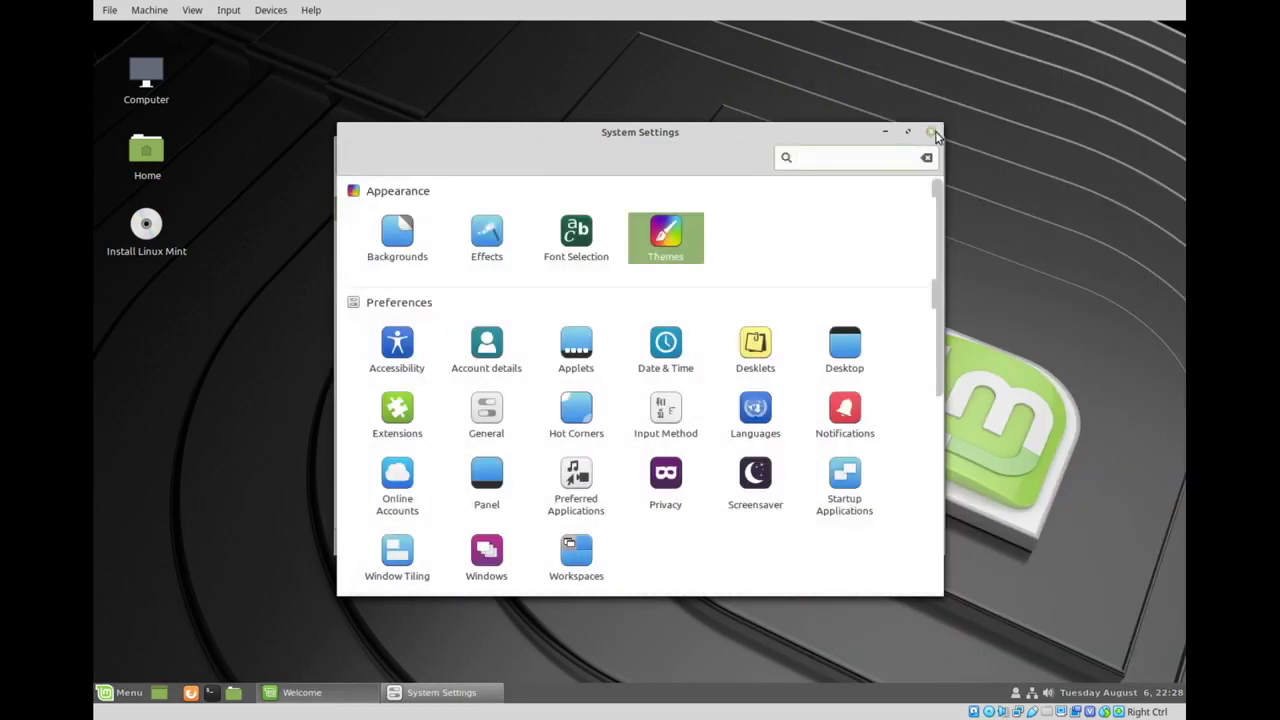
{"action": "left_click", "coordinate": [930, 131]}
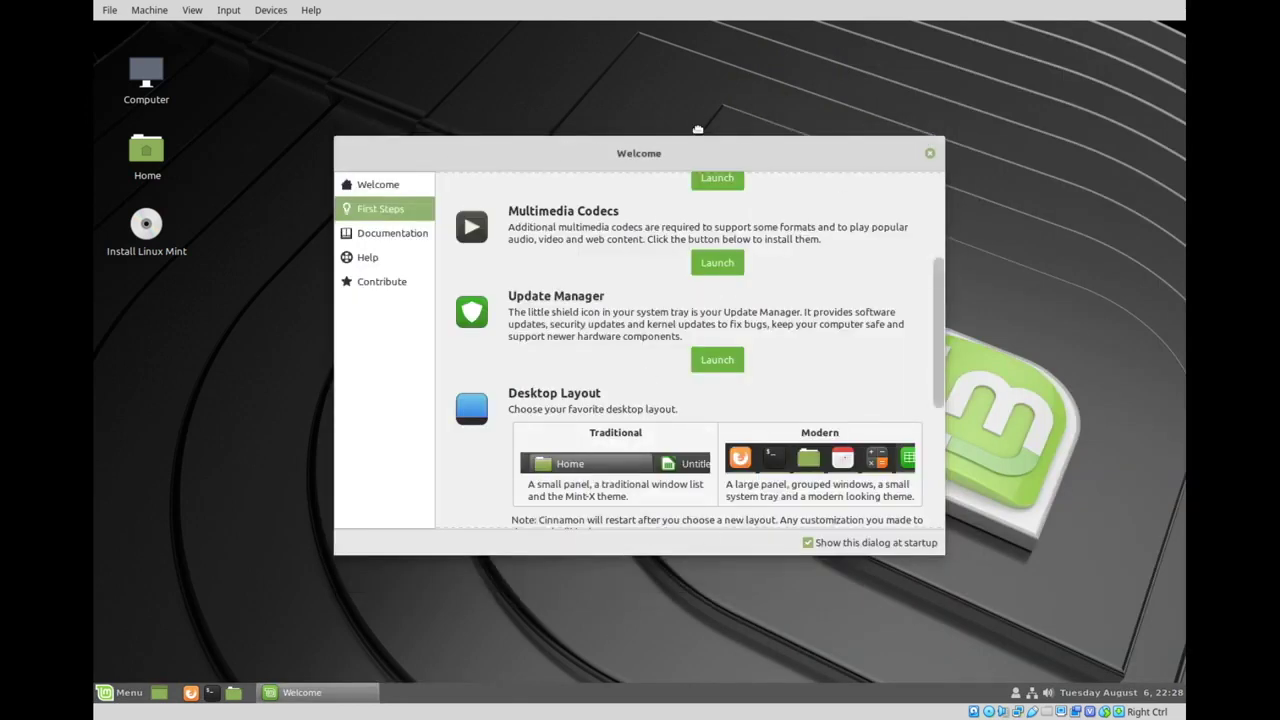
{"action": "left_click_drag", "start_coordinate": [560, 152], "coordinate": [664, 175]}
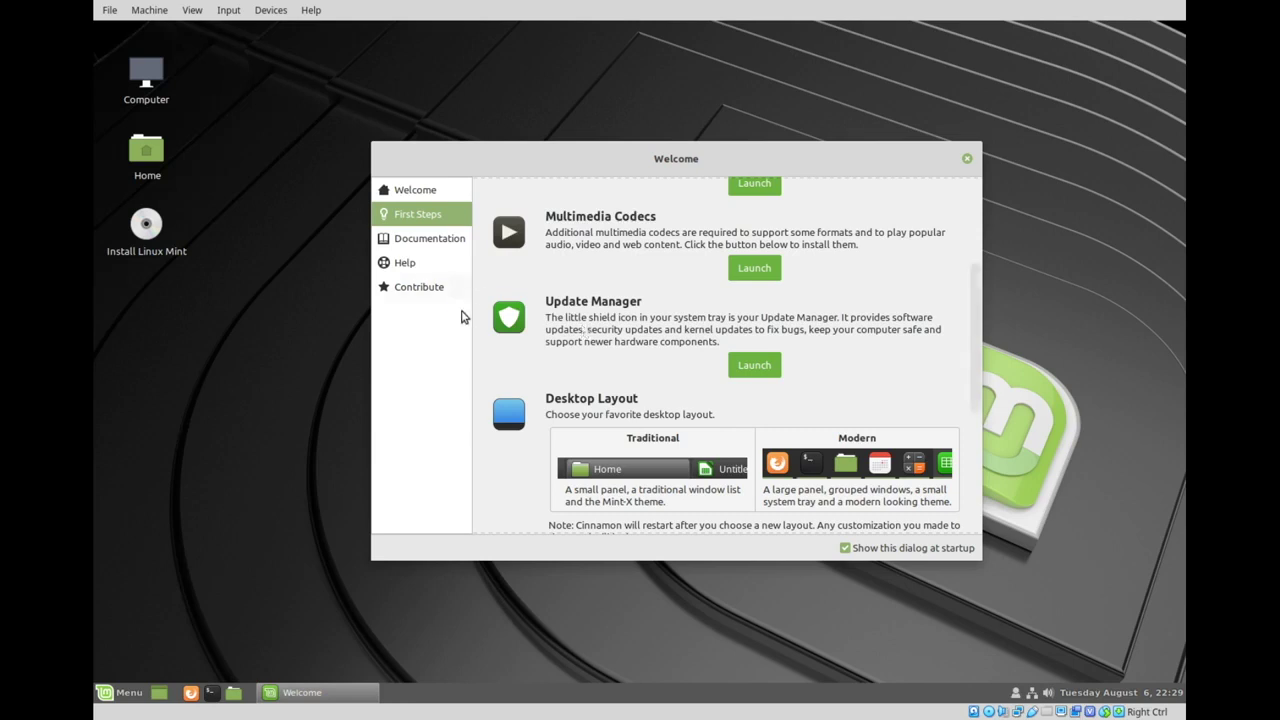
{"action": "left_click_drag", "start_coordinate": [663, 157], "coordinate": [589, 172]}
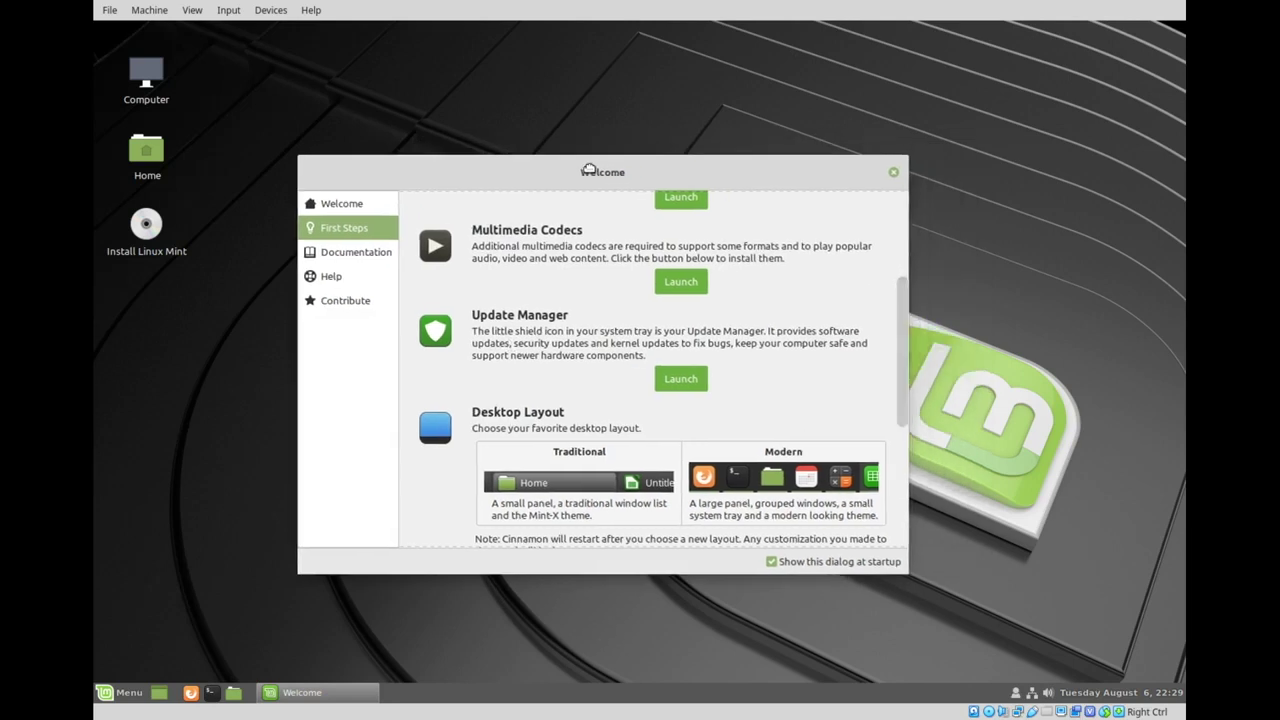